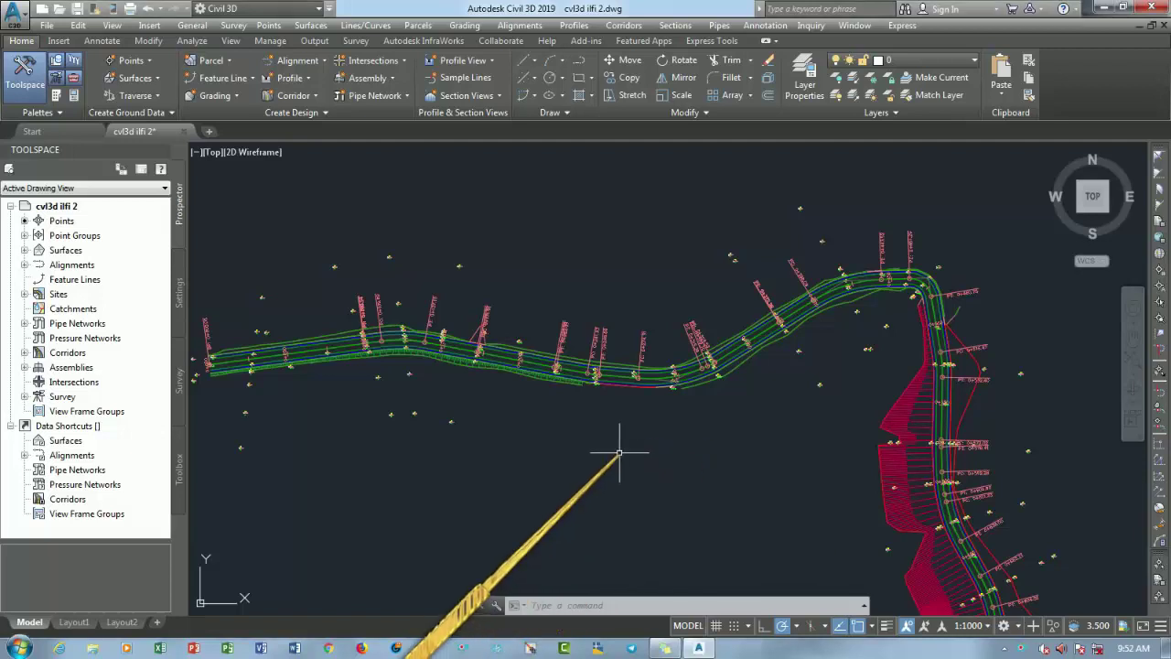
Pan and zoom around the plan to inspect the alignment, profile bands and corridor.
{"action": "scroll", "coordinate": [645, 448], "scroll_direction": "down", "scroll_amount": 3}
{"action": "middle_click_drag", "start_coordinate": [705, 465], "coordinate": [628, 449]}
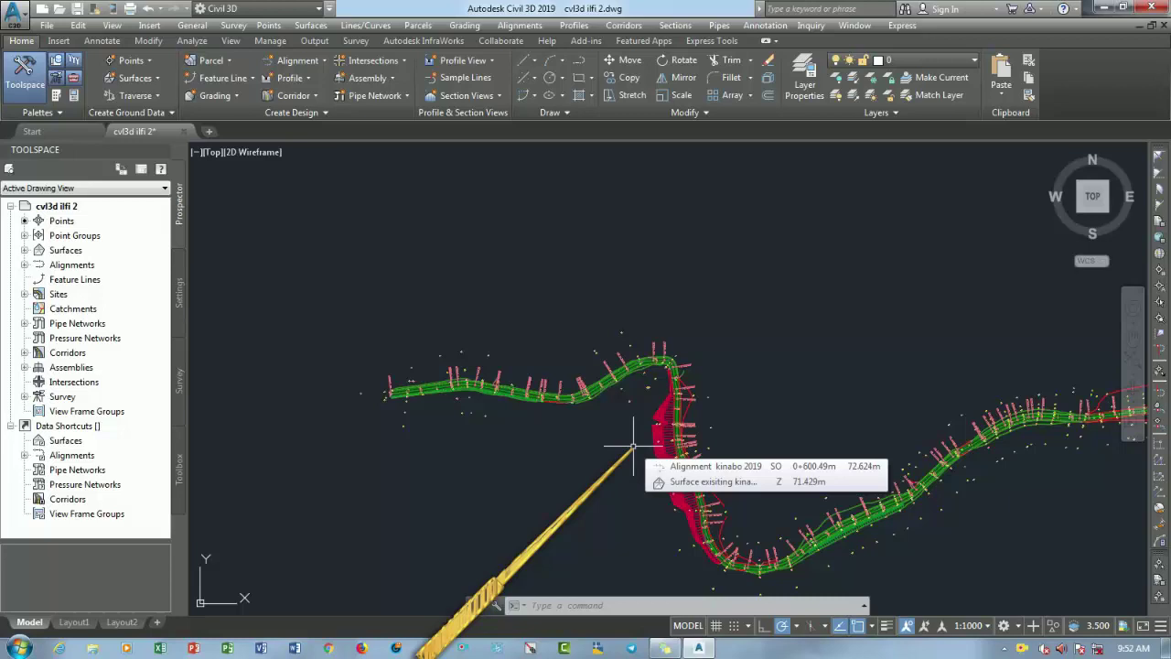
{"action": "key", "text": "Escape"}
{"action": "scroll", "coordinate": [627, 453], "scroll_direction": "up", "scroll_amount": 2}
{"action": "scroll", "coordinate": [617, 434], "scroll_direction": "up", "scroll_amount": 2}
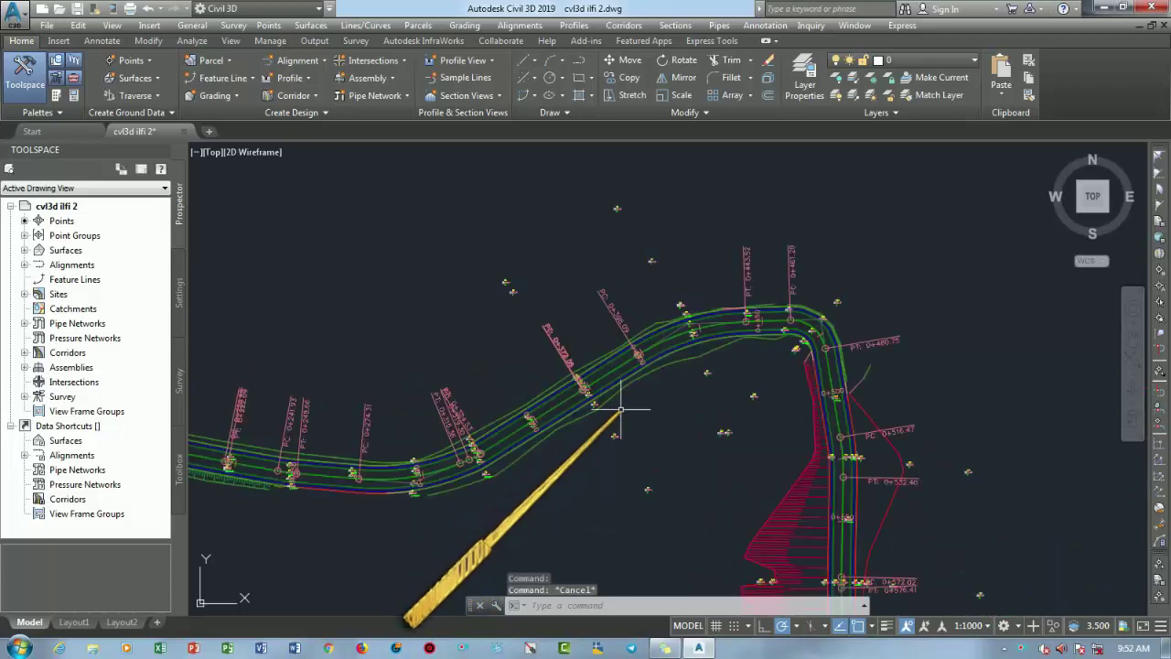
{"action": "scroll", "coordinate": [616, 433], "scroll_direction": "down", "scroll_amount": 3}
{"action": "scroll", "coordinate": [774, 461], "scroll_direction": "down", "scroll_amount": 2}
{"action": "mouse_move", "coordinate": [822, 455]}
{"action": "middle_mouse_down"}
{"action": "mouse_move", "coordinate": [601, 444]}
{"action": "mouse_move", "coordinate": [641, 405]}
{"action": "mouse_move", "coordinate": [562, 522]}
{"action": "middle_mouse_up"}
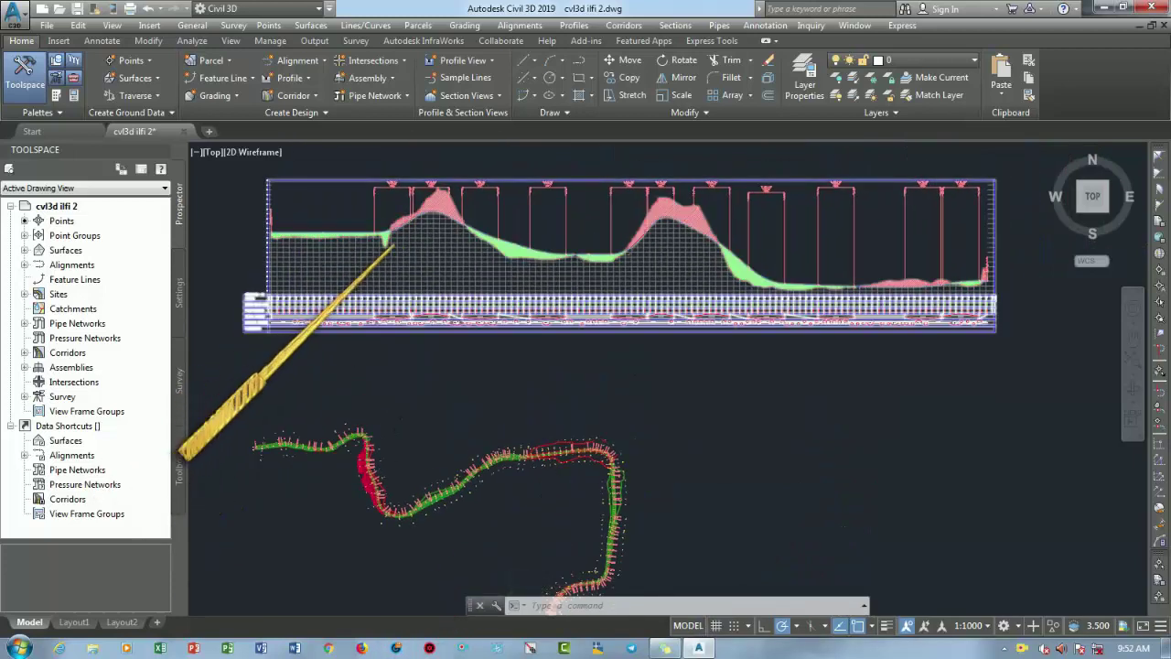
{"action": "scroll", "coordinate": [392, 230], "scroll_direction": "up", "scroll_amount": 4}
{"action": "scroll", "coordinate": [558, 284], "scroll_direction": "down", "scroll_amount": 2}
{"action": "scroll", "coordinate": [554, 389], "scroll_direction": "up", "scroll_amount": 1}
{"action": "scroll", "coordinate": [553, 389], "scroll_direction": "up", "scroll_amount": 5}
{"action": "middle_click_drag", "start_coordinate": [393, 387], "coordinate": [393, 560]}
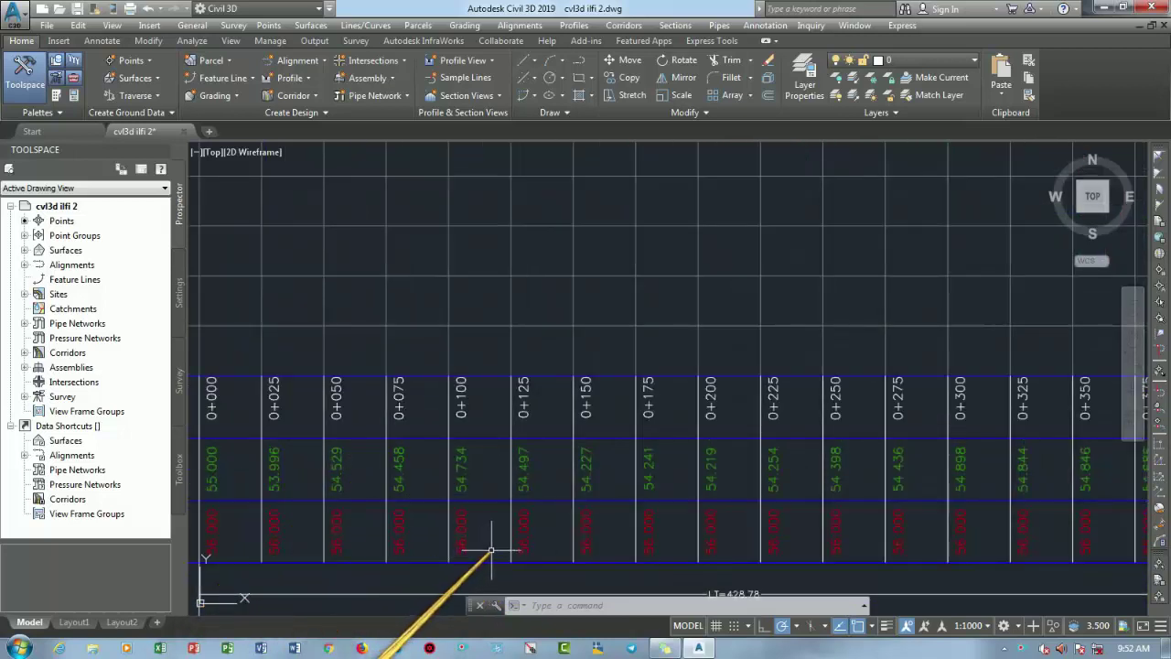
{"action": "scroll", "coordinate": [654, 430], "scroll_direction": "down", "scroll_amount": 3}
{"action": "scroll", "coordinate": [640, 458], "scroll_direction": "down", "scroll_amount": 2}
{"action": "scroll", "coordinate": [570, 387], "scroll_direction": "down", "scroll_amount": 2}
{"action": "scroll", "coordinate": [592, 385], "scroll_direction": "up", "scroll_amount": 1}
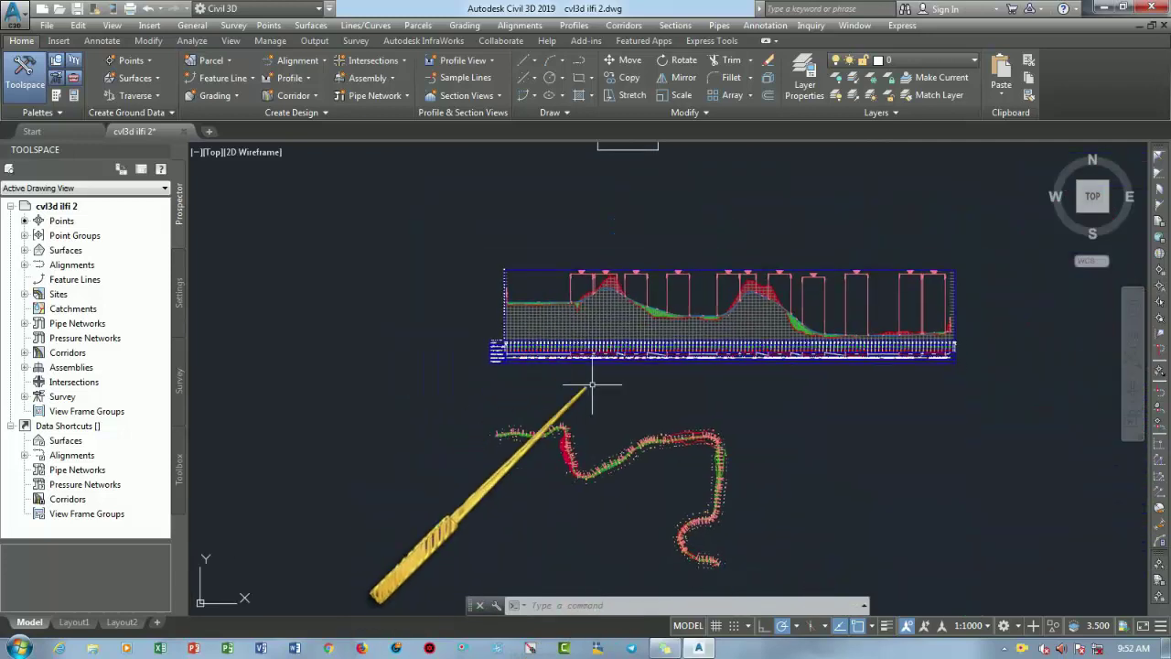
{"action": "middle_click_drag", "start_coordinate": [653, 248], "coordinate": [628, 314]}
{"action": "scroll", "coordinate": [627, 314], "scroll_direction": "up", "scroll_amount": 4}
{"action": "scroll", "coordinate": [629, 267], "scroll_direction": "up", "scroll_amount": 3}
{"action": "scroll", "coordinate": [628, 327], "scroll_direction": "up", "scroll_amount": 2}
{"action": "scroll", "coordinate": [776, 497], "scroll_direction": "up", "scroll_amount": 2}
{"action": "scroll", "coordinate": [641, 471], "scroll_direction": "down", "scroll_amount": 2}
{"action": "scroll", "coordinate": [638, 449], "scroll_direction": "down", "scroll_amount": 3}
{"action": "scroll", "coordinate": [668, 302], "scroll_direction": "down", "scroll_amount": 3}
{"action": "scroll", "coordinate": [655, 291], "scroll_direction": "up", "scroll_amount": 1}
{"action": "scroll", "coordinate": [510, 405], "scroll_direction": "up", "scroll_amount": 5}
{"action": "scroll", "coordinate": [479, 387], "scroll_direction": "up", "scroll_amount": 2}
{"action": "middle_click_drag", "start_coordinate": [478, 387], "coordinate": [580, 440]}
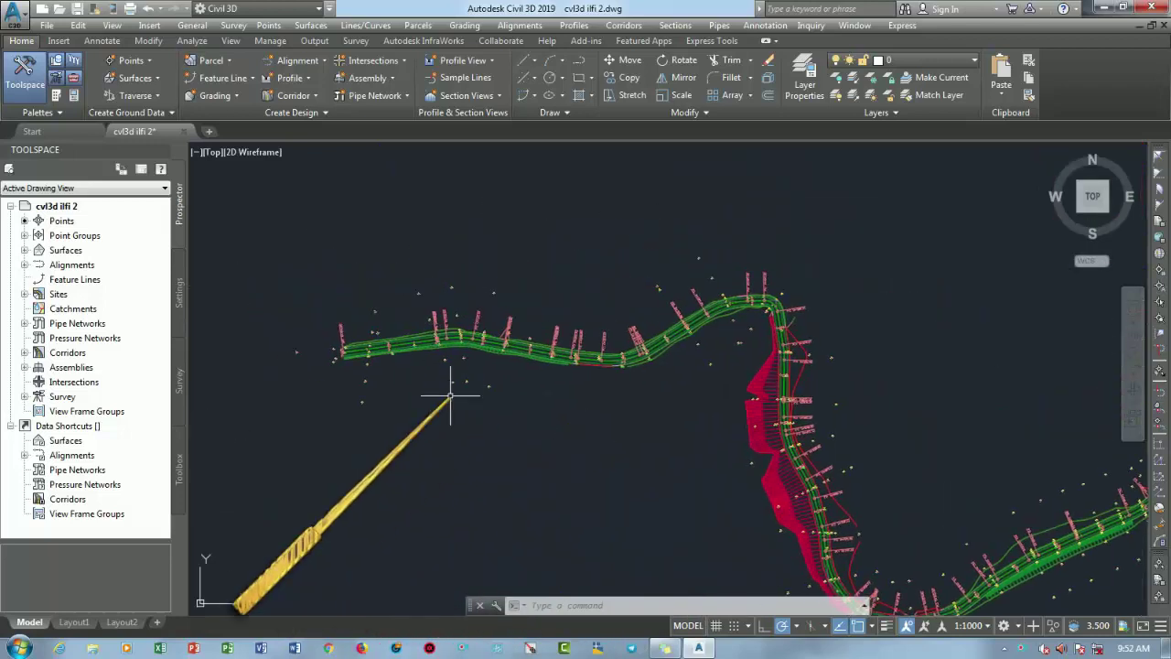
{"action": "scroll", "coordinate": [384, 357], "scroll_direction": "up", "scroll_amount": 2}
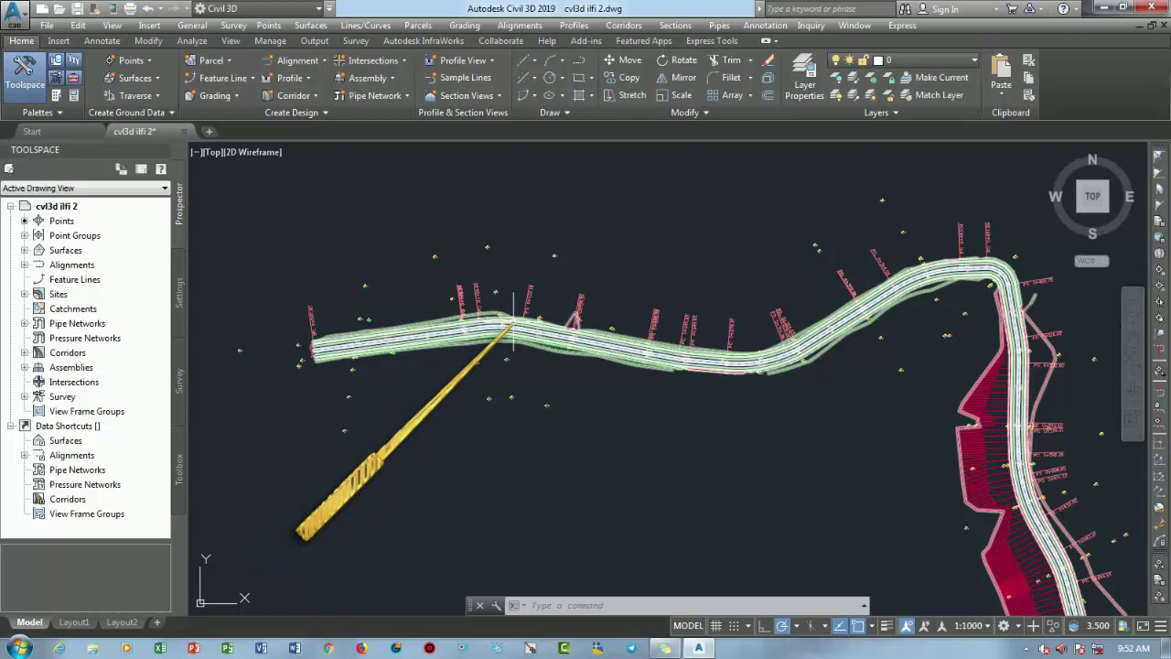
Glance at the Sections menu, make a window selection, and keep the menu bar on.
{"action": "left_click", "coordinate": [675, 26]}
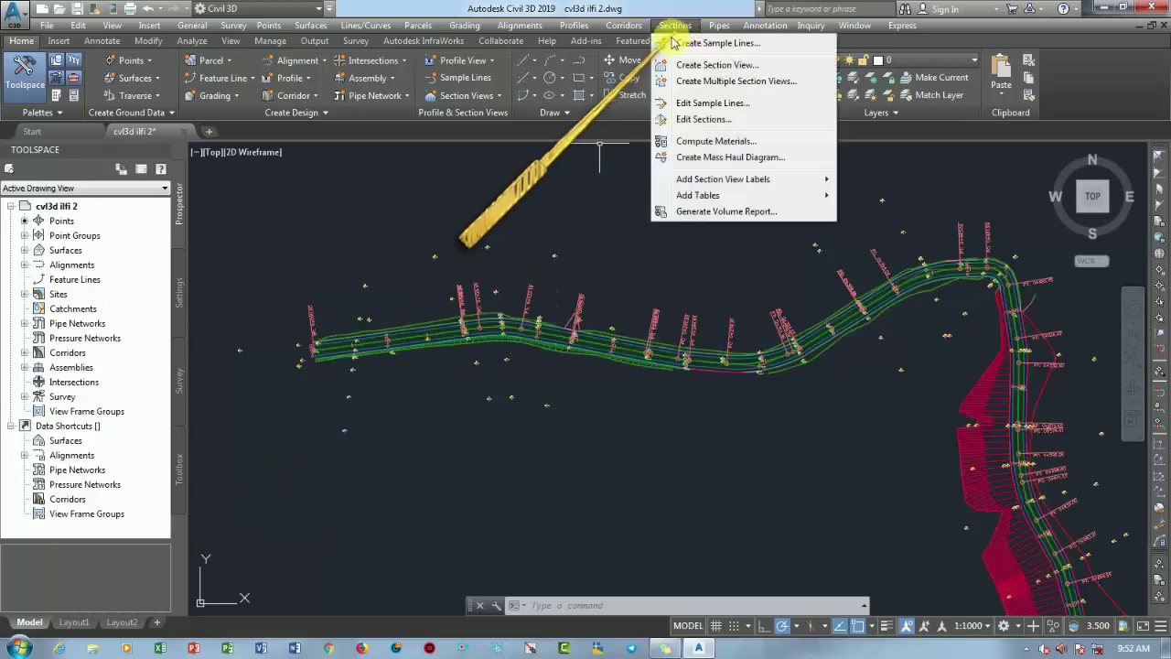
{"action": "left_click", "coordinate": [610, 196]}
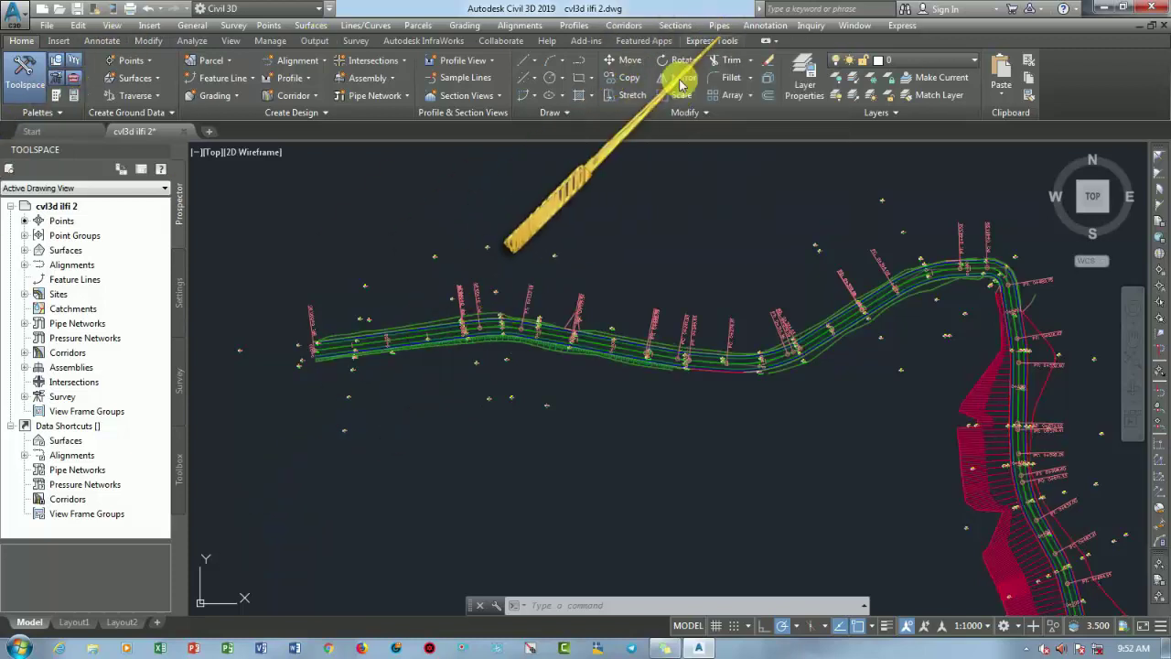
{"action": "left_click", "coordinate": [596, 234]}
{"action": "left_click", "coordinate": [655, 232]}
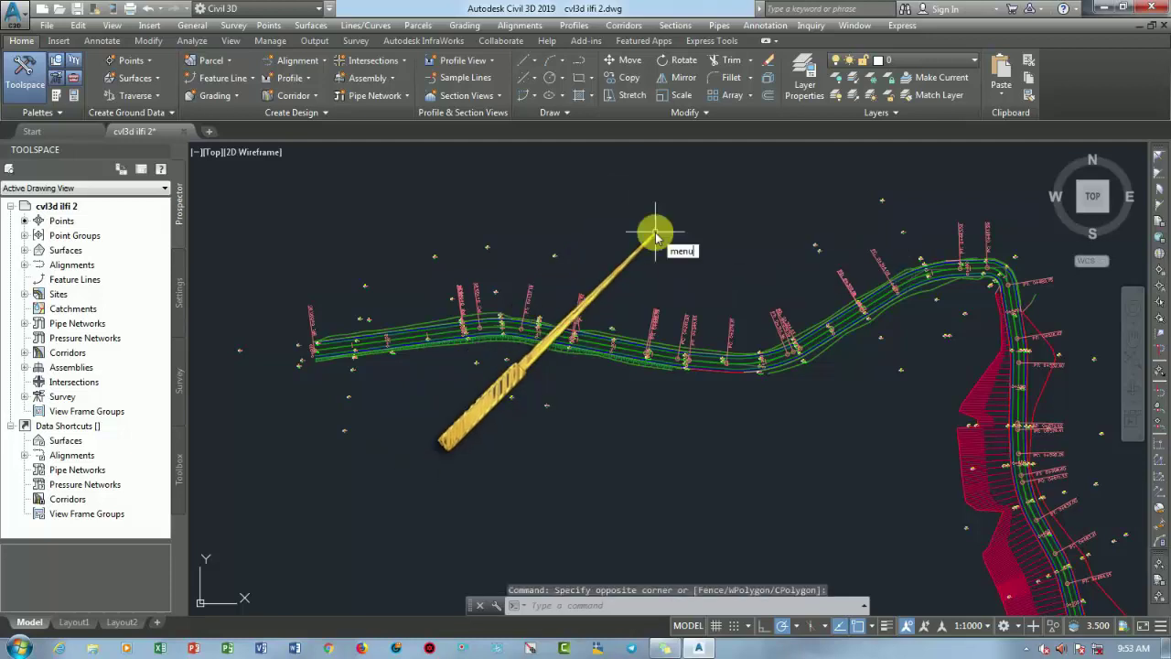
{"action": "type", "text": "b"}
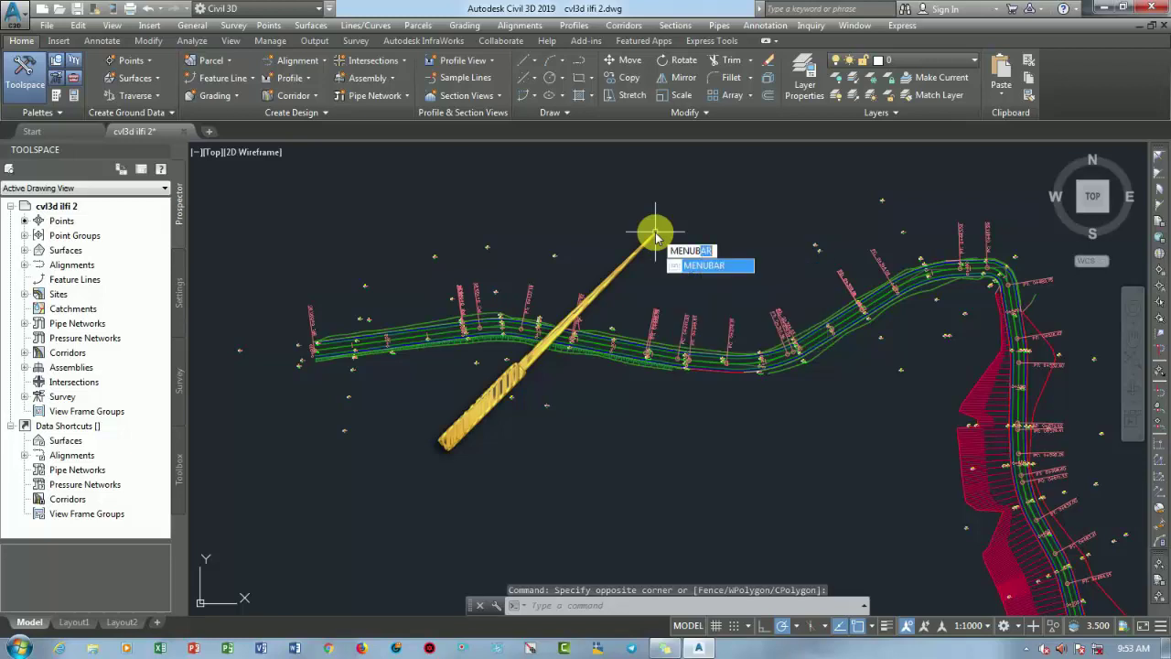
{"action": "key", "text": "Return"}
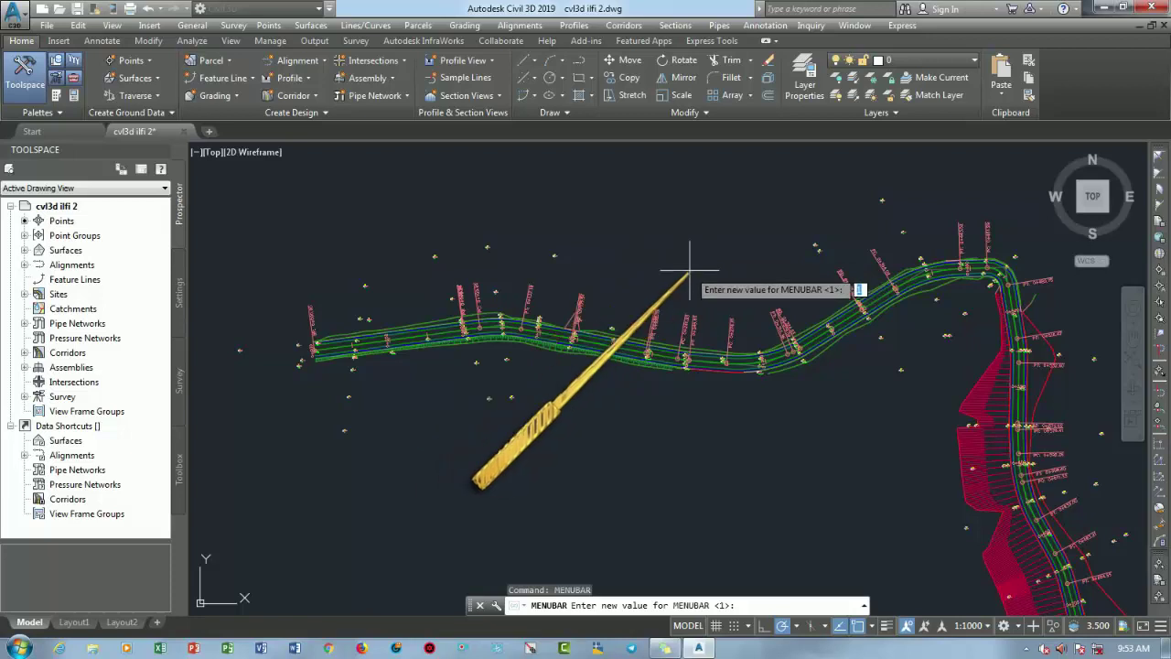
{"action": "key", "text": "Return"}
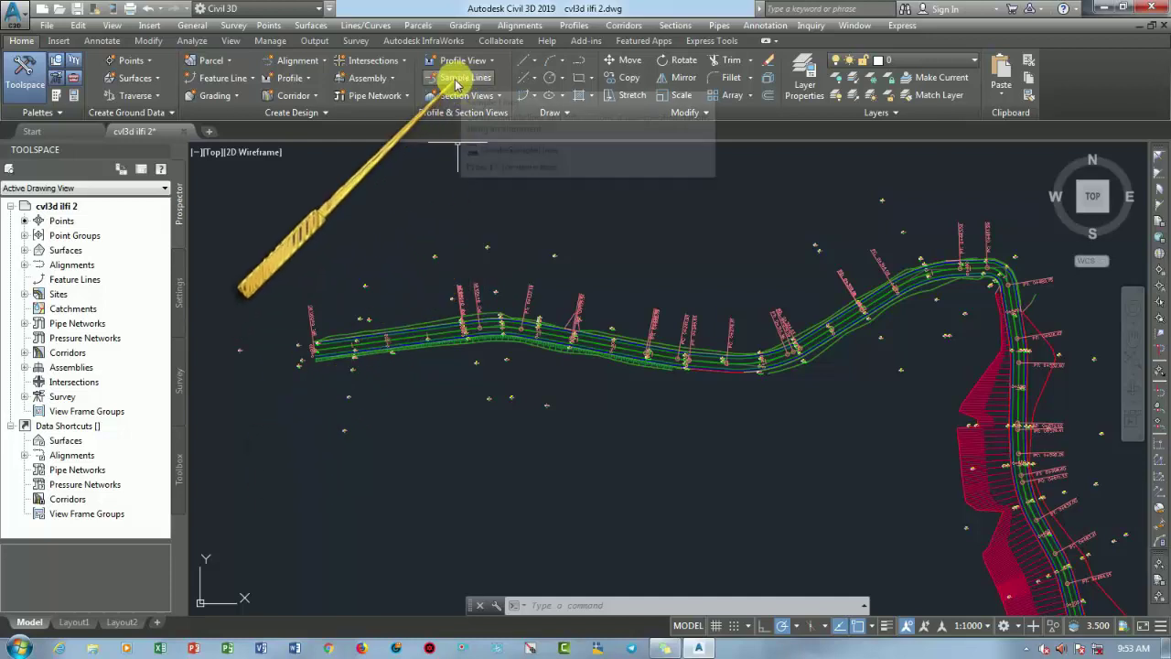
Start sample lines along alignment kinabo 2019, then close the sample line group dialog unused.
{"action": "left_click", "coordinate": [677, 27]}
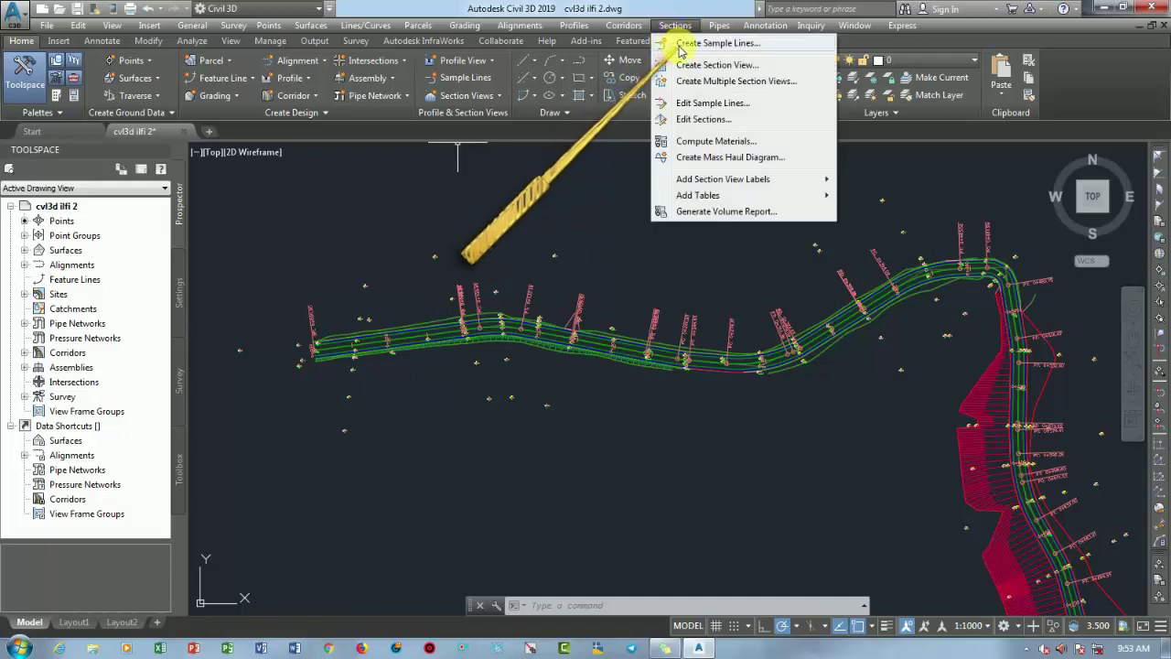
{"action": "left_click", "coordinate": [681, 46]}
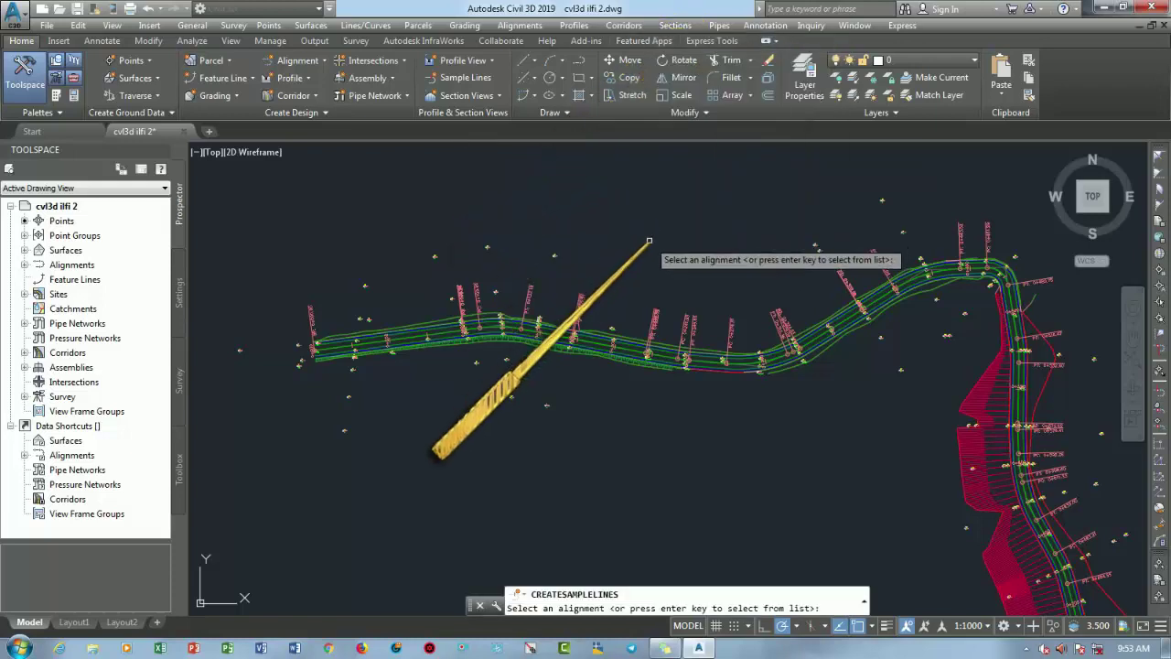
{"action": "right_click", "coordinate": [649, 240]}
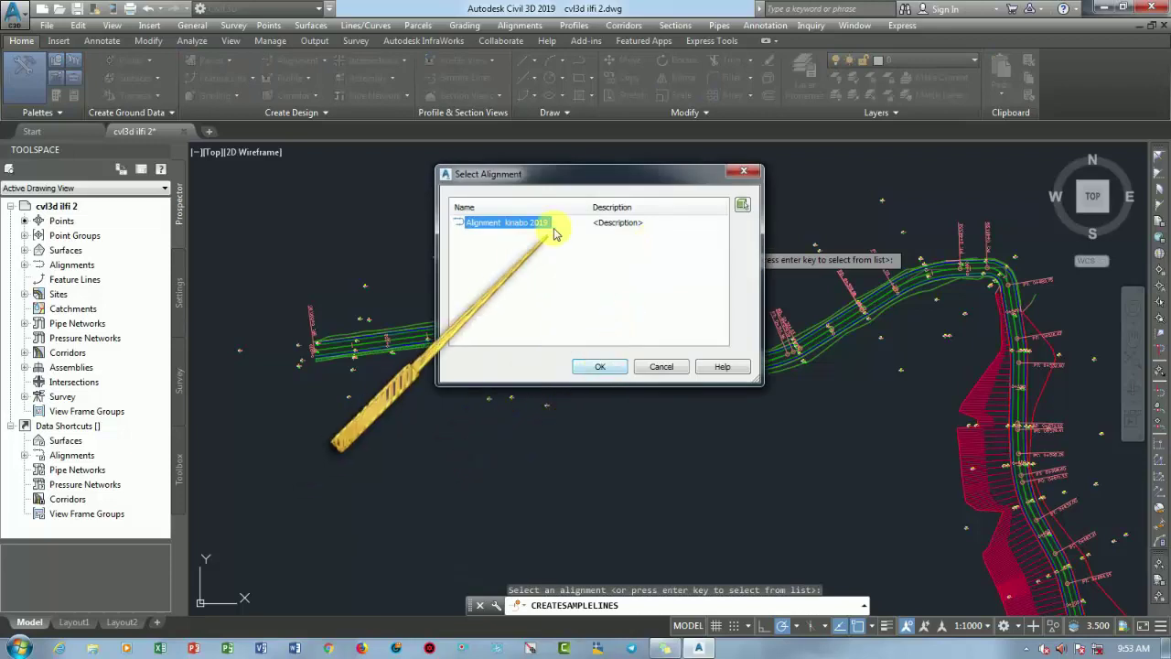
{"action": "left_click", "coordinate": [607, 371]}
{"action": "left_click", "coordinate": [379, 126]}
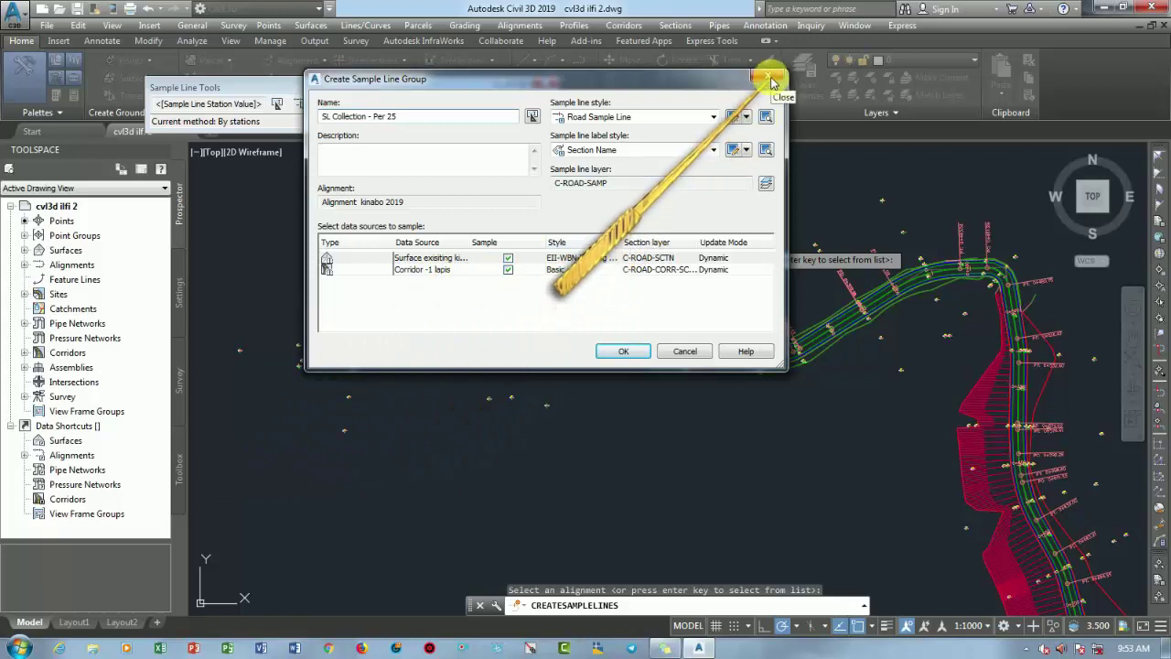
{"action": "left_click", "coordinate": [771, 82]}
Cancel the pending sample line command and open Corridor Properties for Corridor -1 lapis.
{"action": "scroll", "coordinate": [495, 353], "scroll_direction": "up", "scroll_amount": 5}
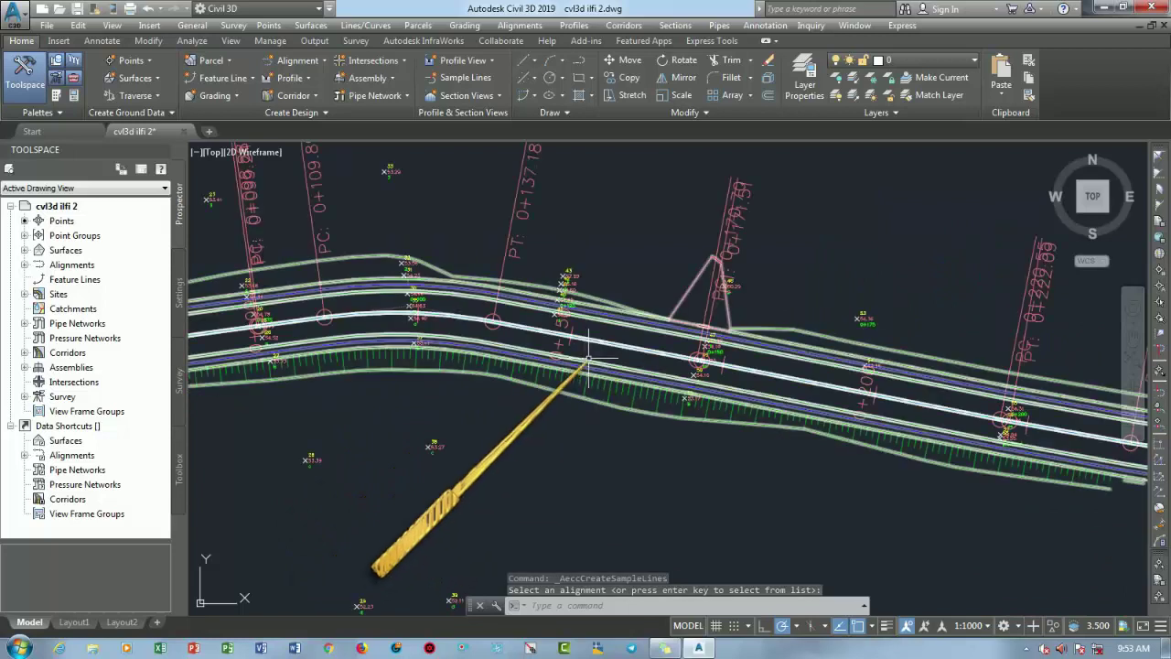
{"action": "middle_click_drag", "start_coordinate": [634, 364], "coordinate": [629, 355]}
{"action": "scroll", "coordinate": [641, 362], "scroll_direction": "down", "scroll_amount": 5}
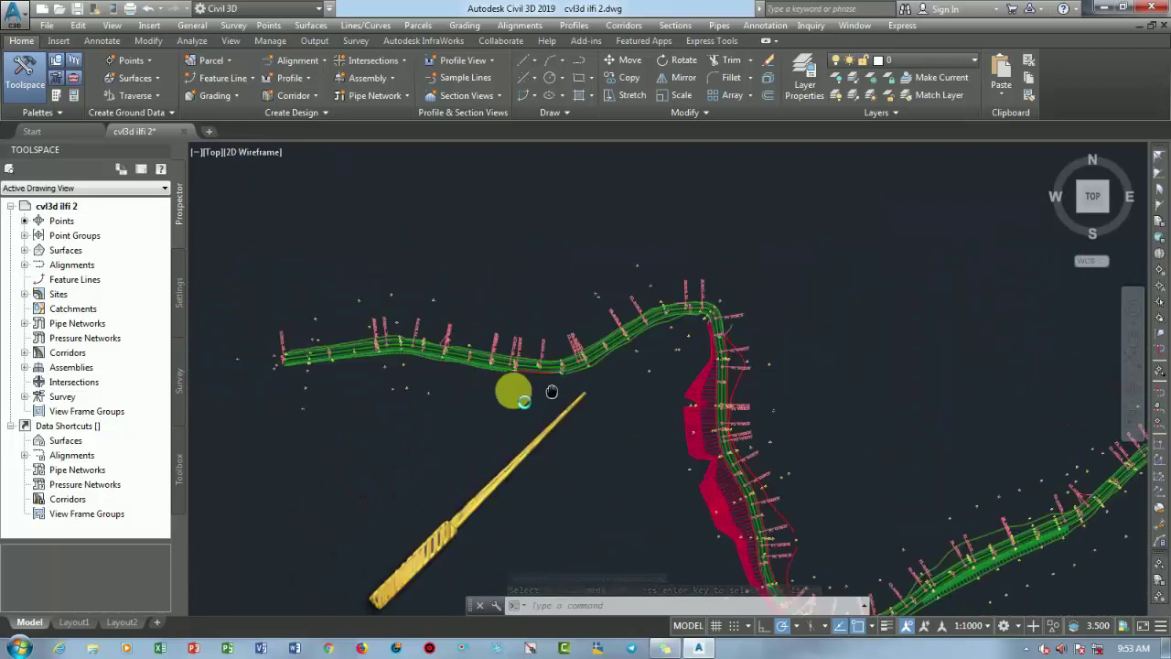
{"action": "scroll", "coordinate": [498, 366], "scroll_direction": "up", "scroll_amount": 3}
{"action": "scroll", "coordinate": [503, 363], "scroll_direction": "up", "scroll_amount": 4}
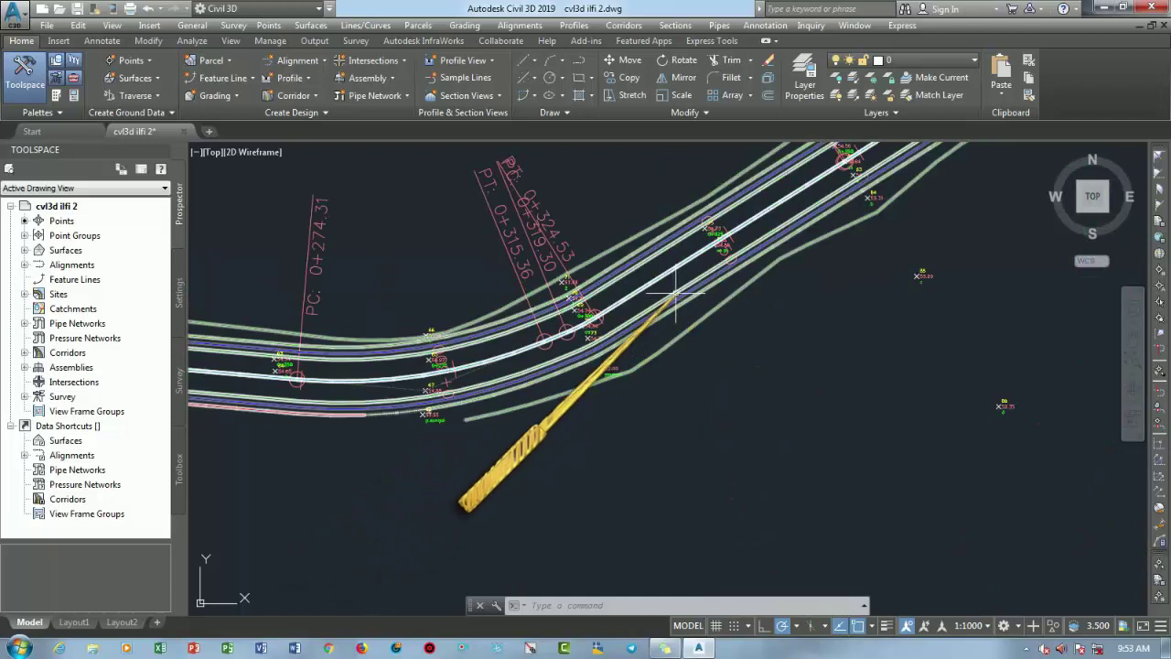
{"action": "key", "text": "Escape"}
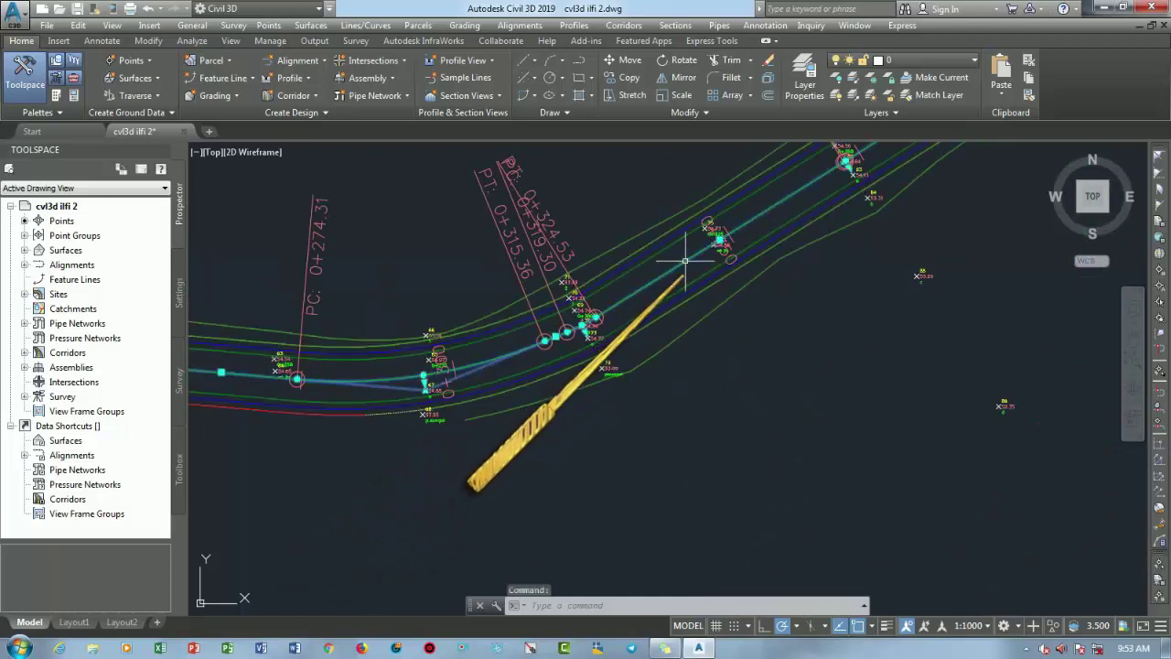
{"action": "left_click", "coordinate": [677, 298]}
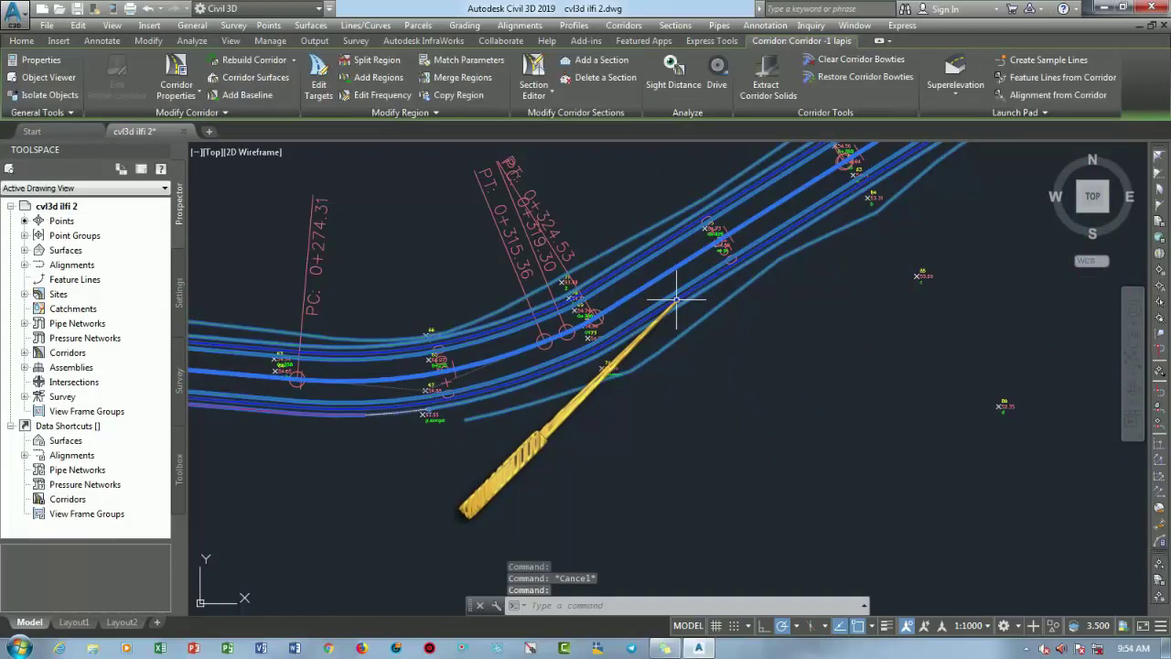
{"action": "right_click", "coordinate": [677, 297]}
{"action": "left_click", "coordinate": [727, 409]}
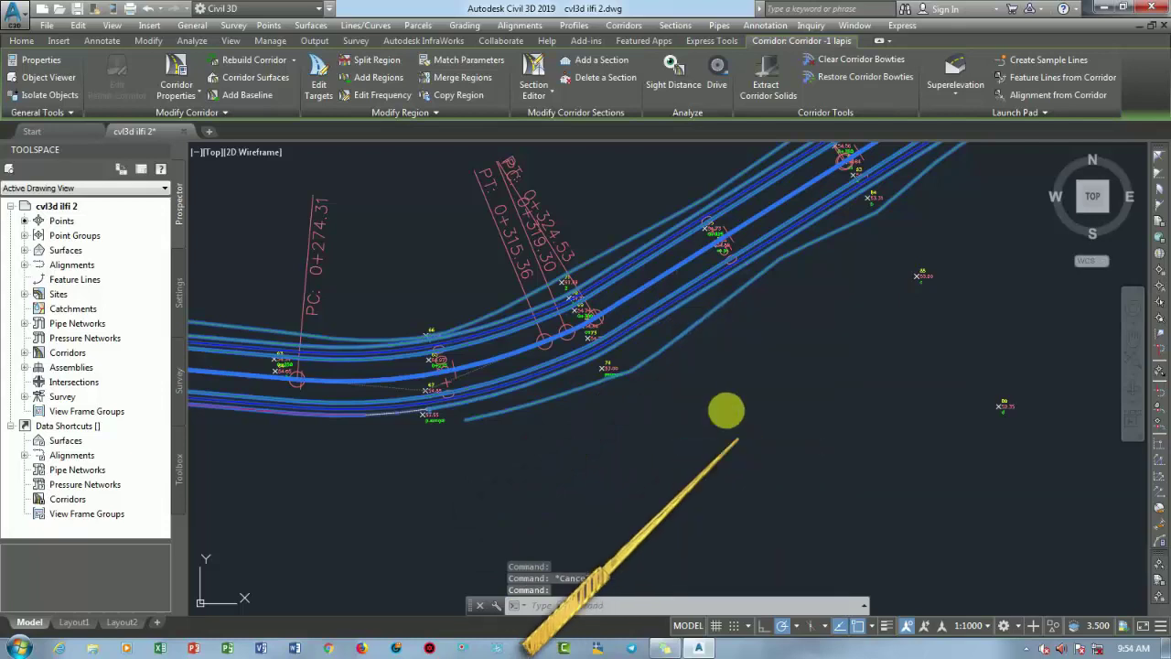
Review the corridor property tabs and create a new corridor surface on the Surfaces tab.
{"action": "left_click_drag", "start_coordinate": [607, 238], "coordinate": [552, 165]}
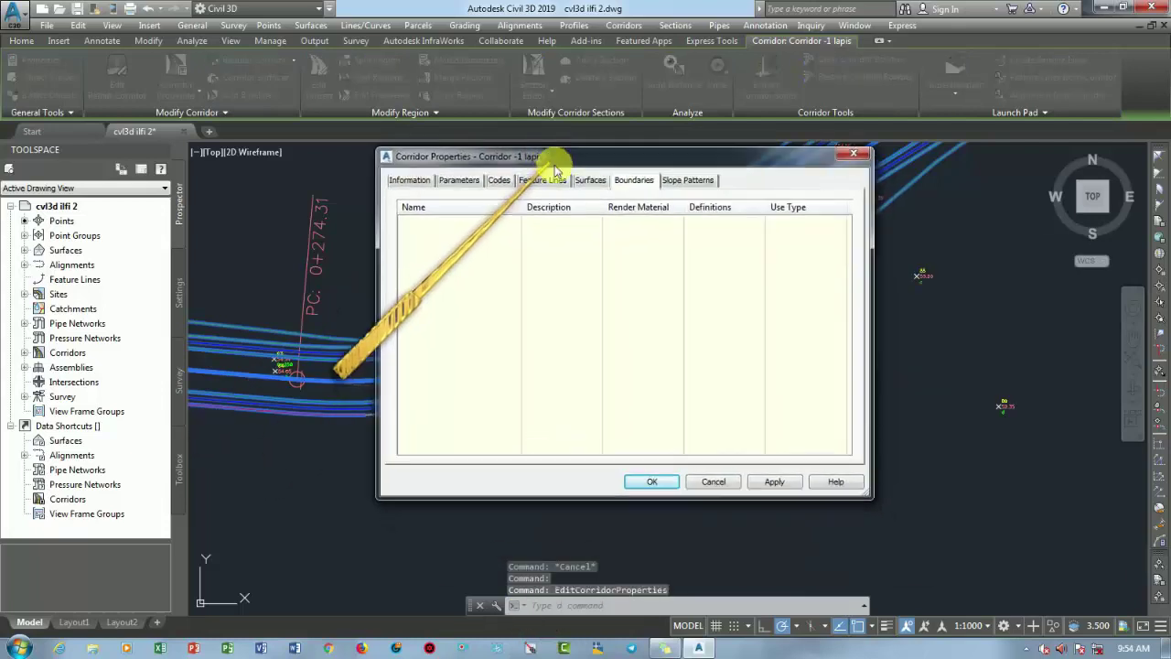
{"action": "left_click", "coordinate": [591, 180]}
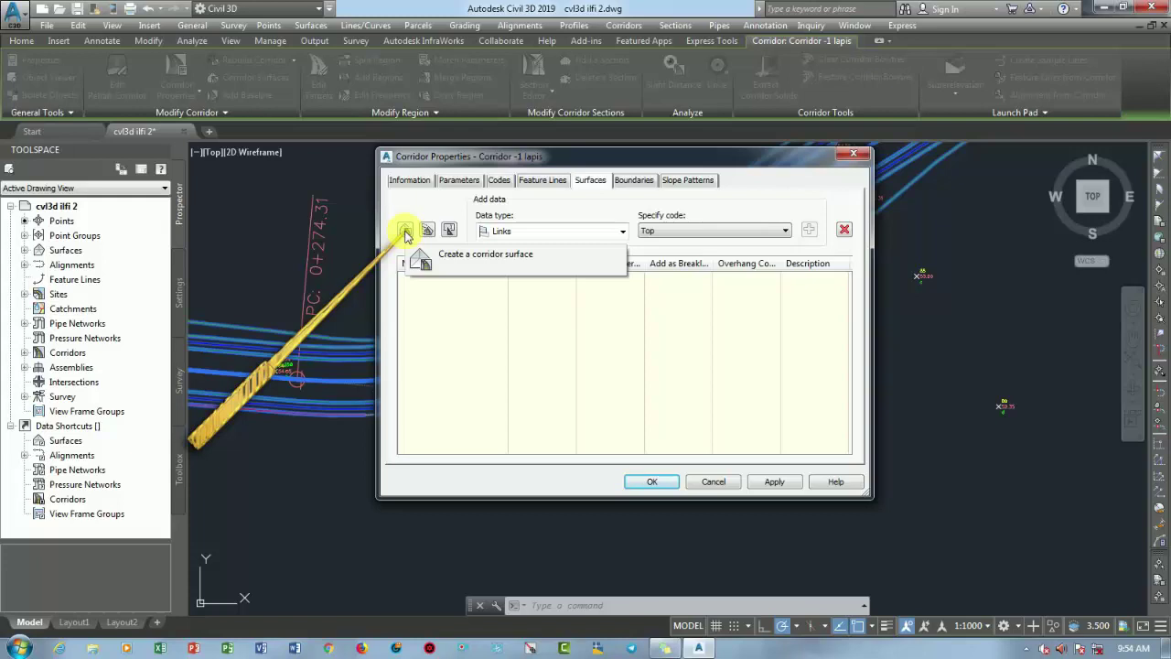
{"action": "left_click", "coordinate": [542, 181]}
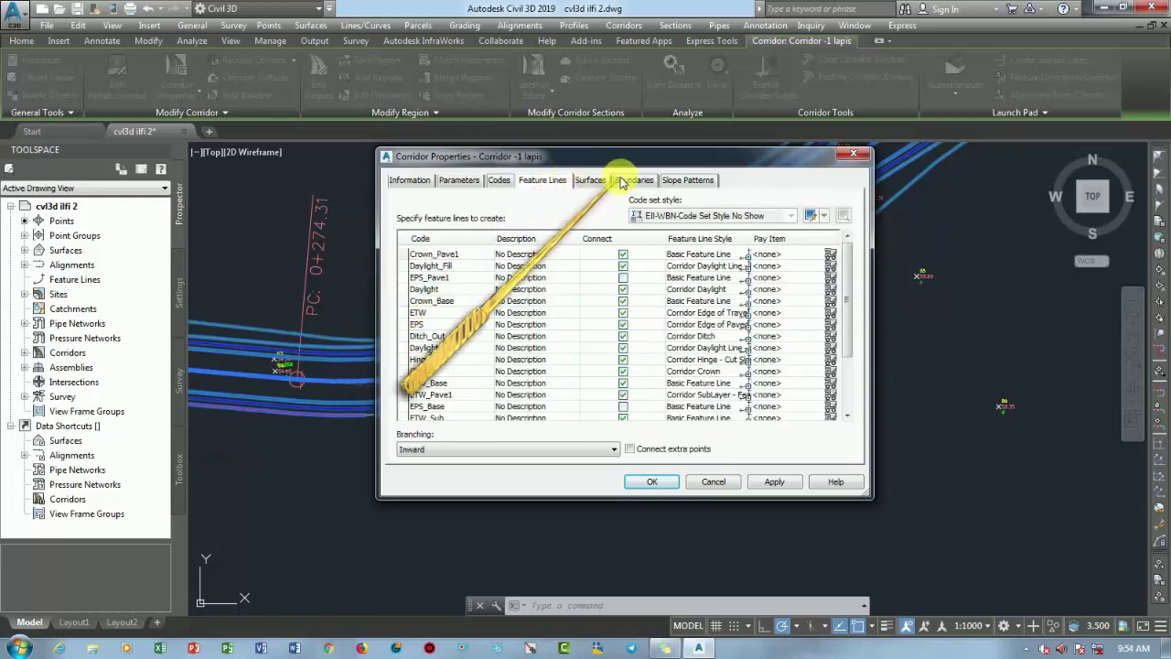
{"action": "left_click", "coordinate": [633, 180]}
{"action": "left_click", "coordinate": [686, 181]}
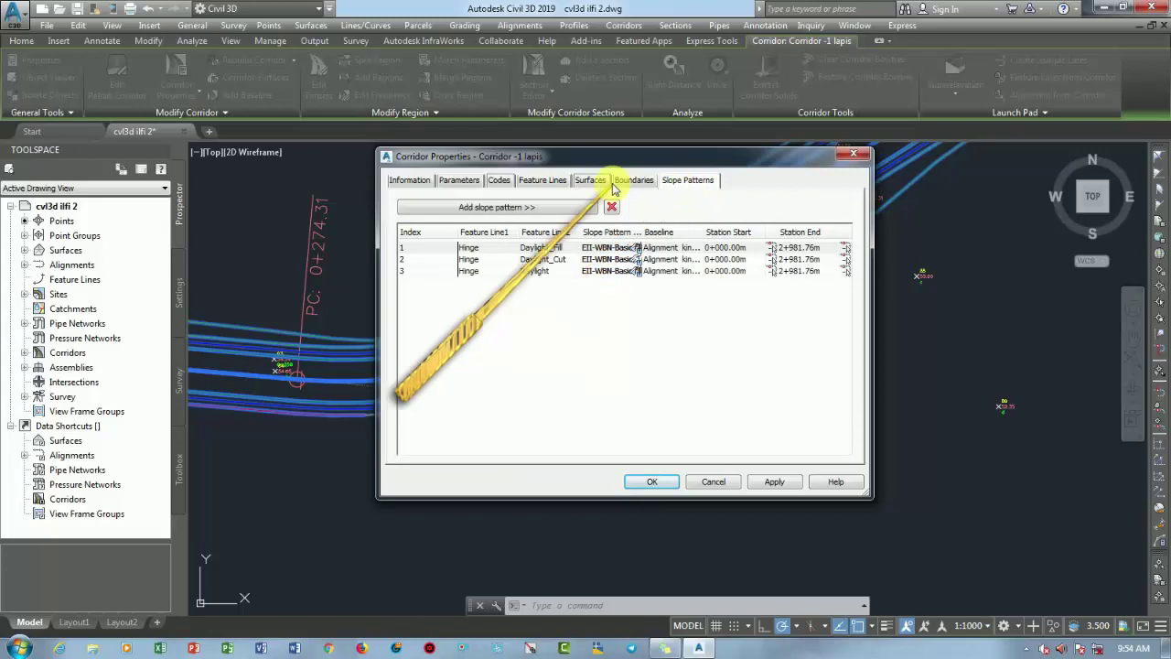
{"action": "left_click", "coordinate": [589, 181]}
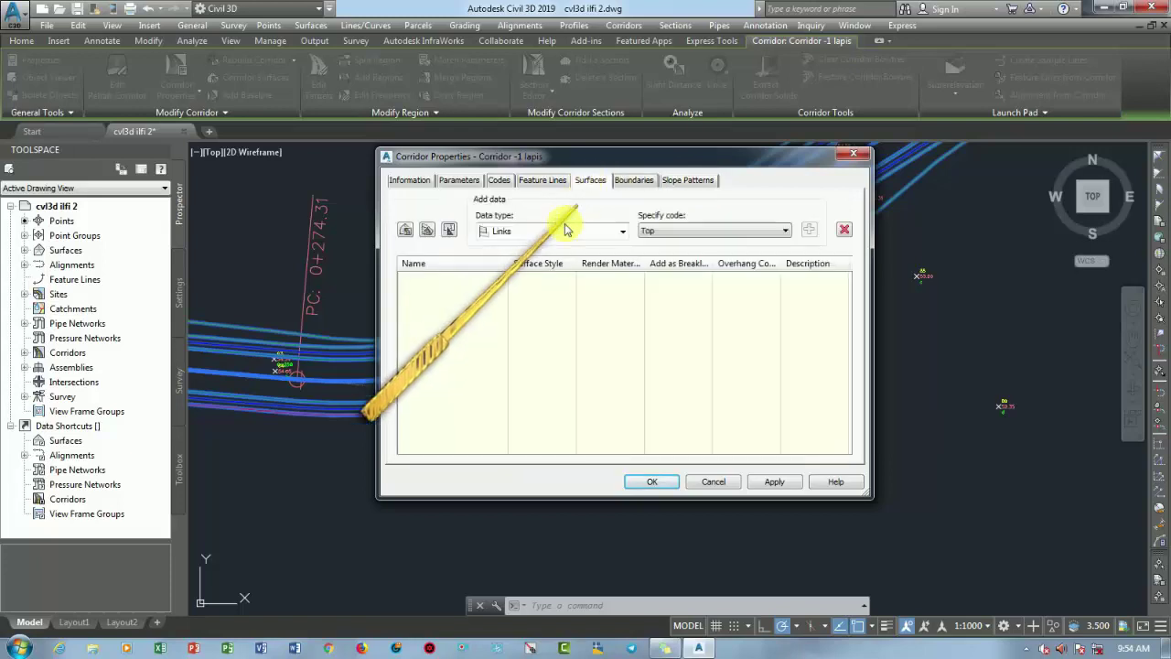
{"action": "left_click", "coordinate": [405, 231]}
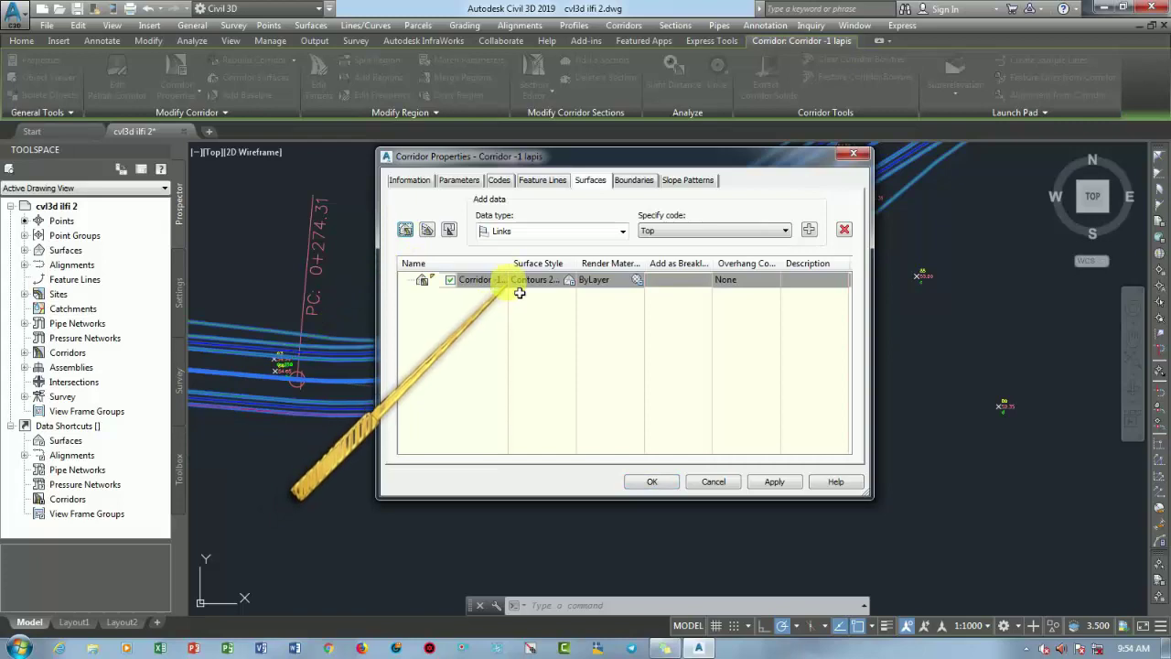
{"action": "left_click_drag", "start_coordinate": [513, 282], "coordinate": [549, 282]}
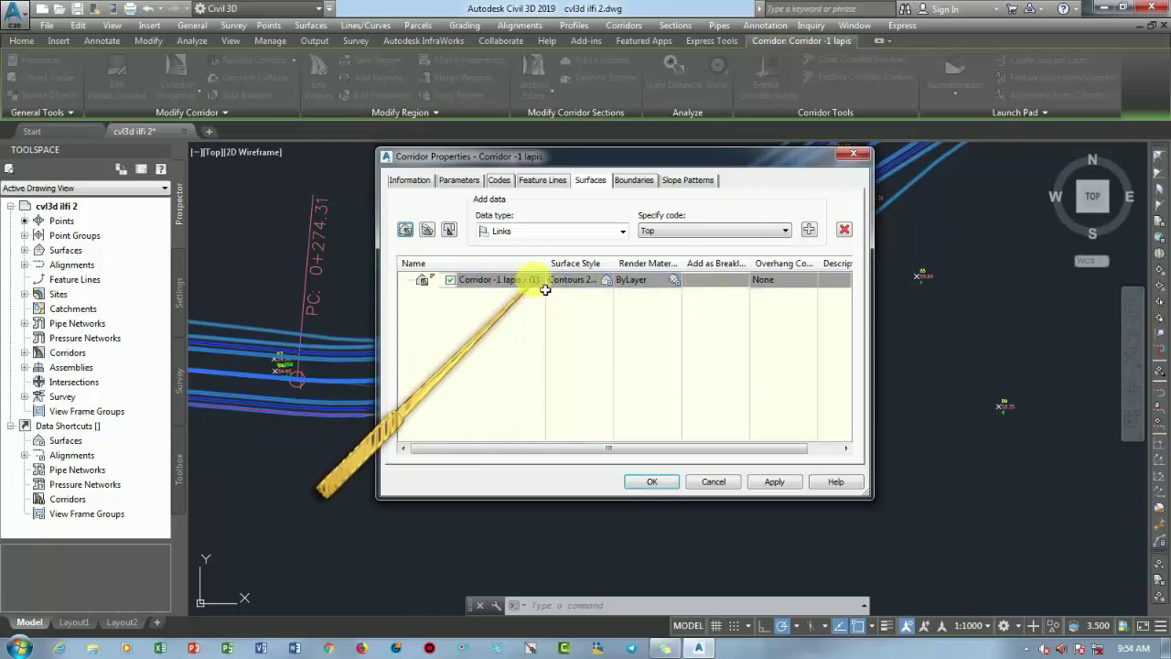
{"action": "double_click", "coordinate": [534, 282]}
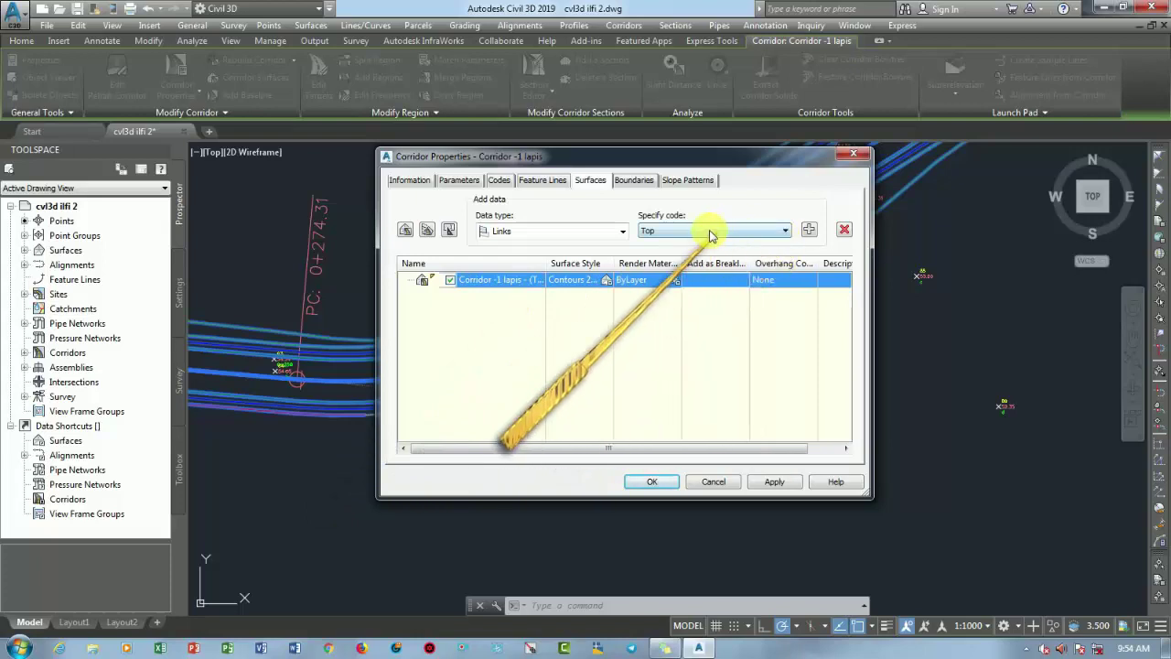
Add Top links to the surface as breaklines, with Top Links overhang correction.
{"action": "left_click", "coordinate": [785, 230]}
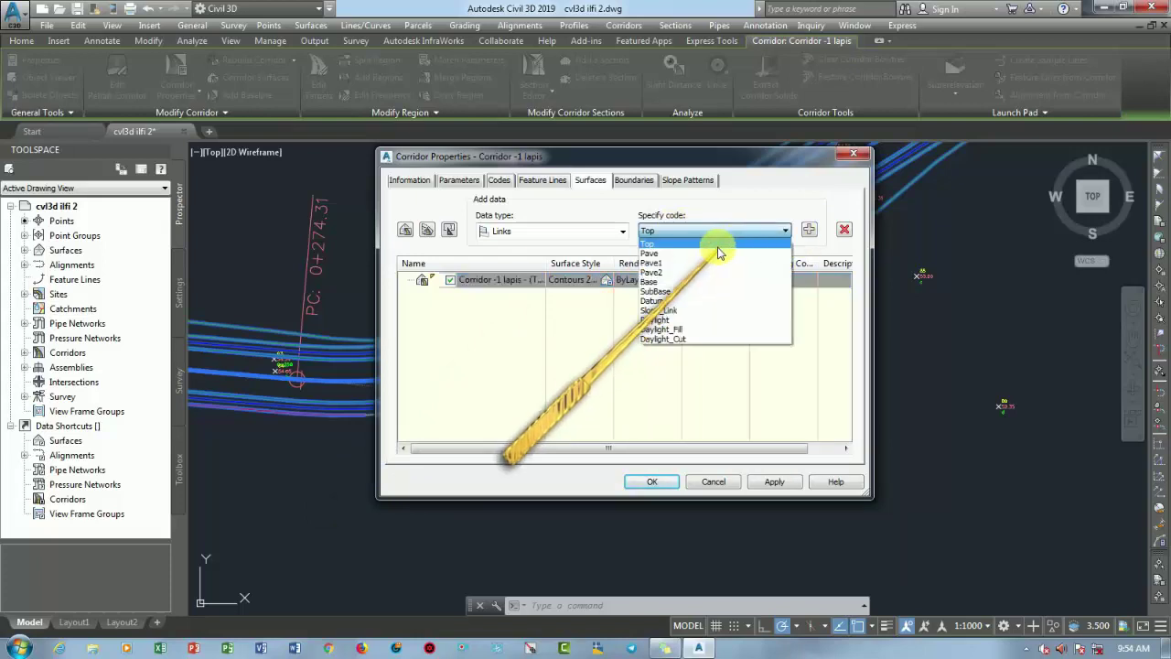
{"action": "left_click", "coordinate": [665, 252]}
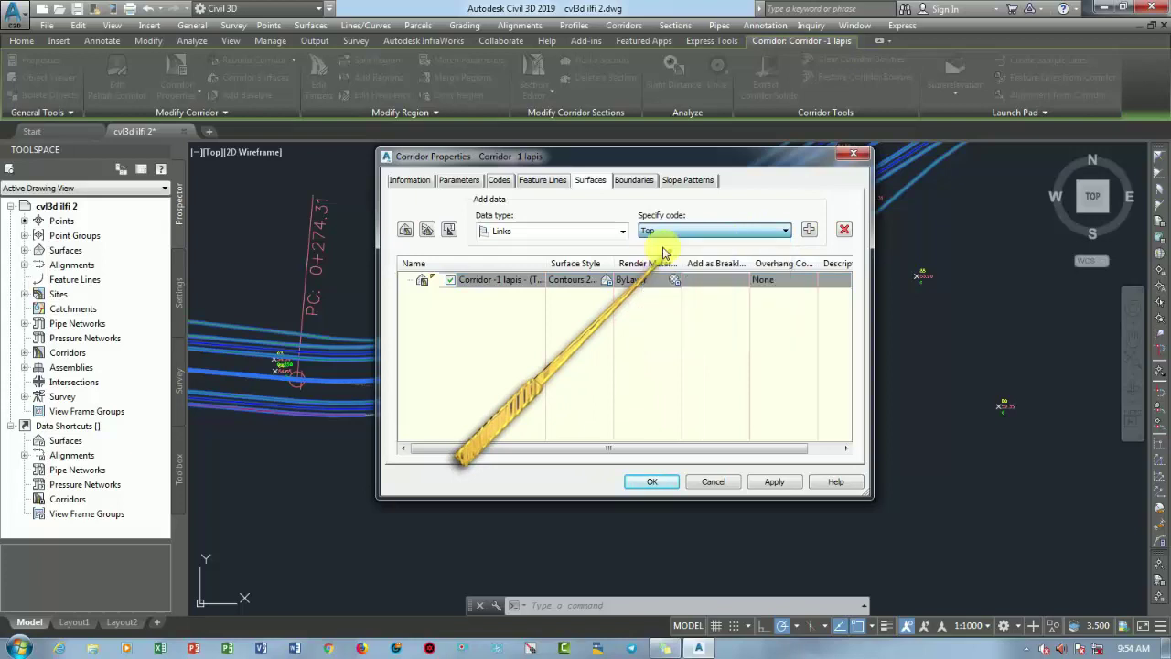
{"action": "left_click", "coordinate": [808, 230]}
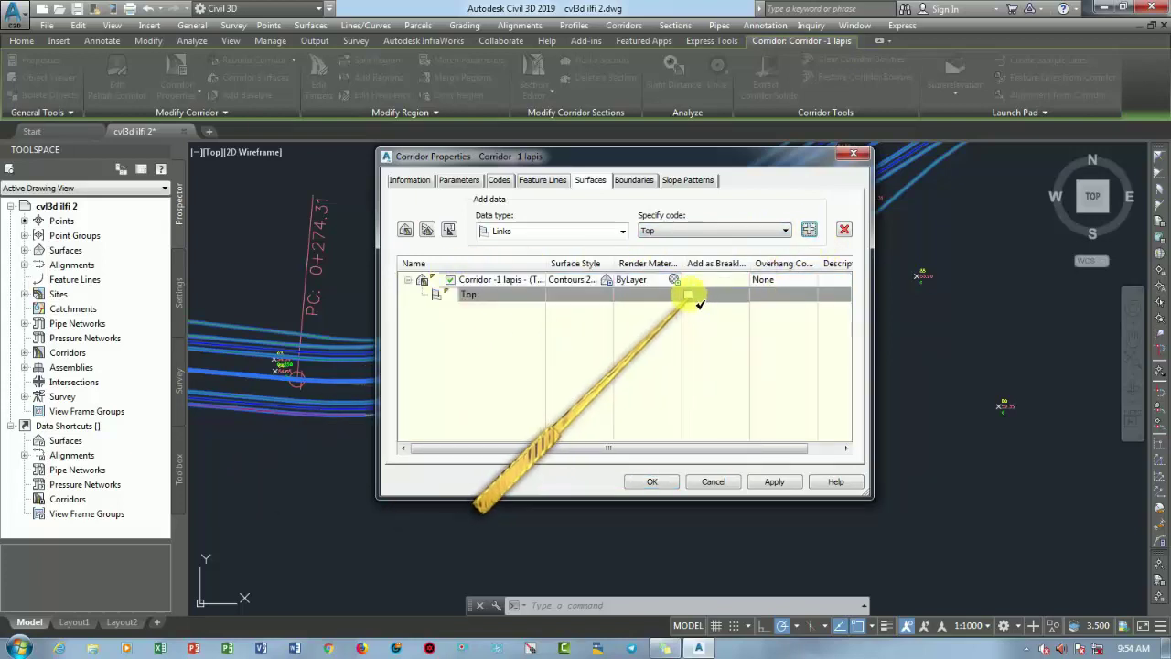
{"action": "left_click", "coordinate": [688, 294]}
{"action": "left_click", "coordinate": [782, 280]}
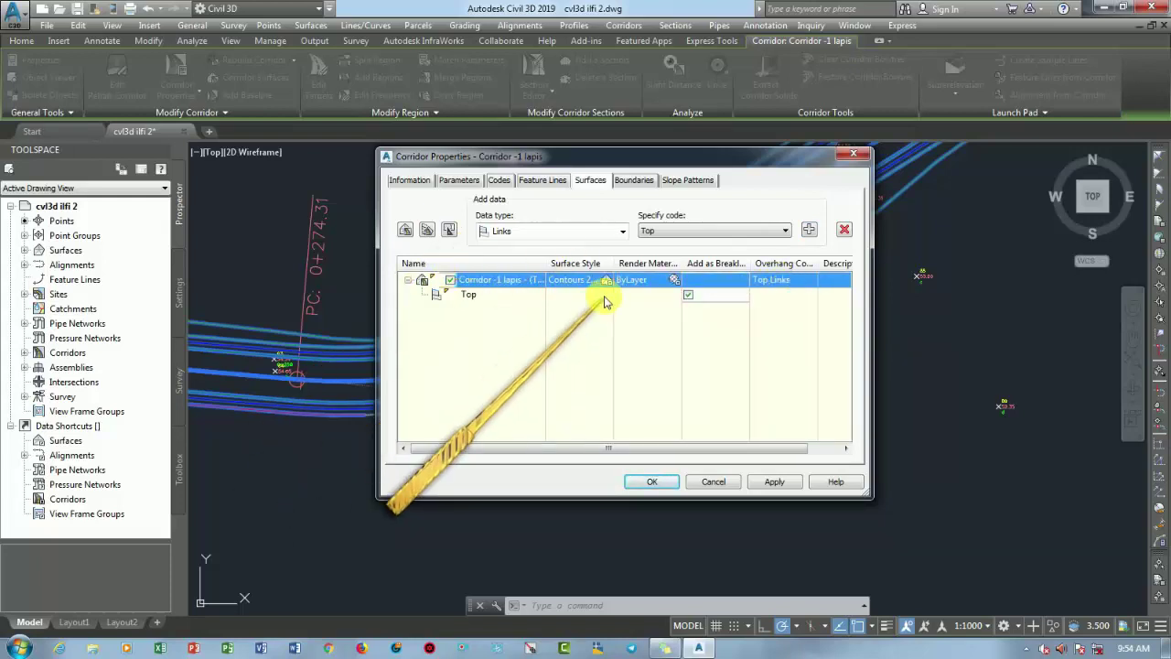
Create a second corridor surface from Datum links as breaklines, overhang correction Bottom Links.
{"action": "left_click", "coordinate": [405, 231]}
{"action": "left_click", "coordinate": [535, 309]}
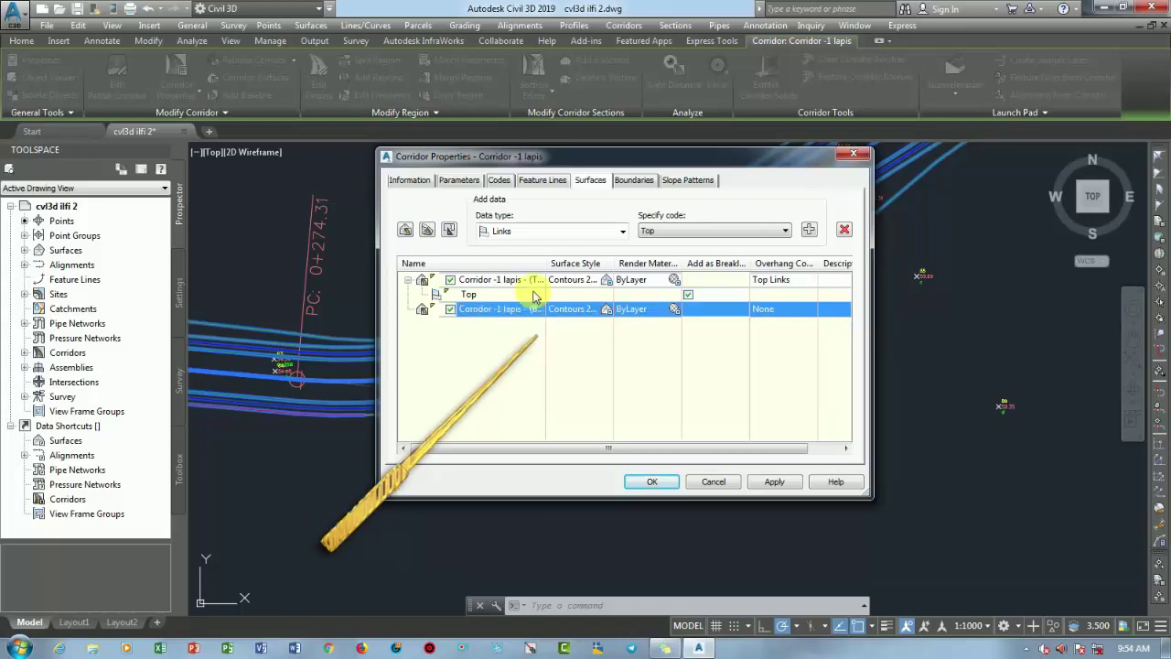
{"action": "left_click", "coordinate": [776, 231]}
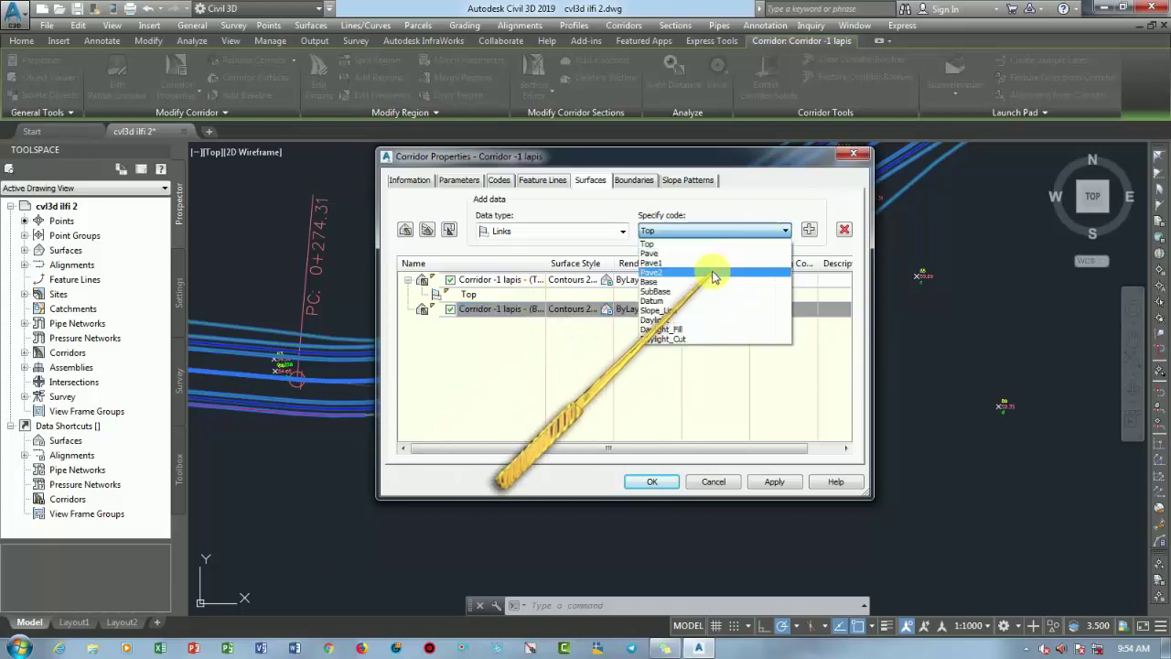
{"action": "left_click", "coordinate": [682, 301]}
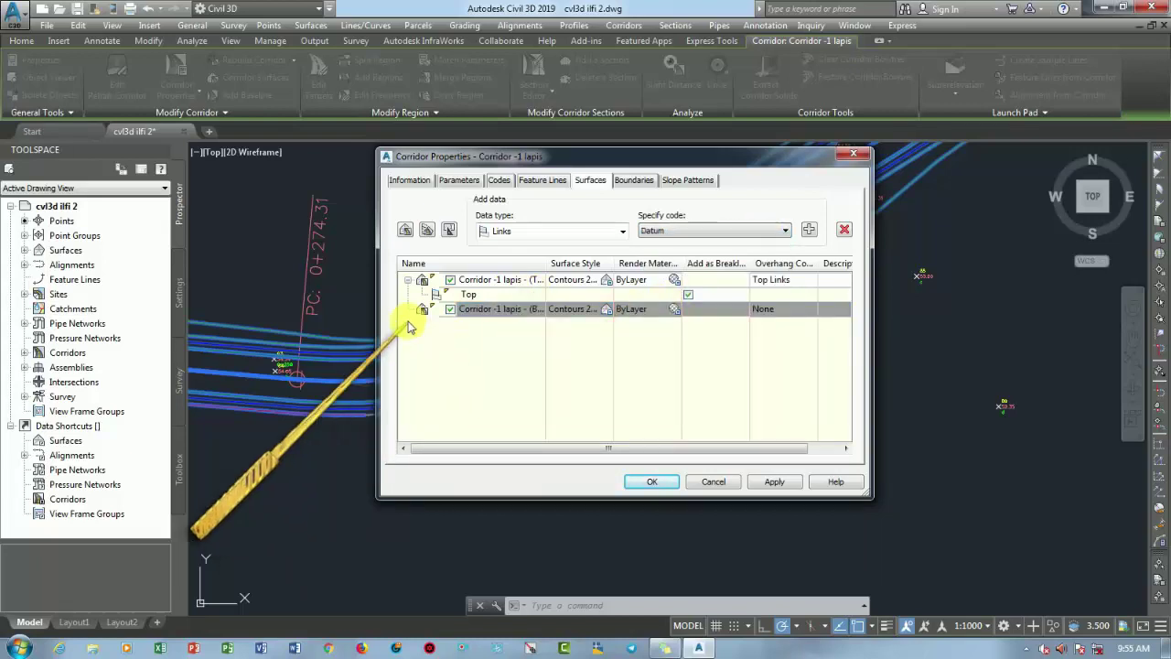
{"action": "left_click", "coordinate": [810, 230]}
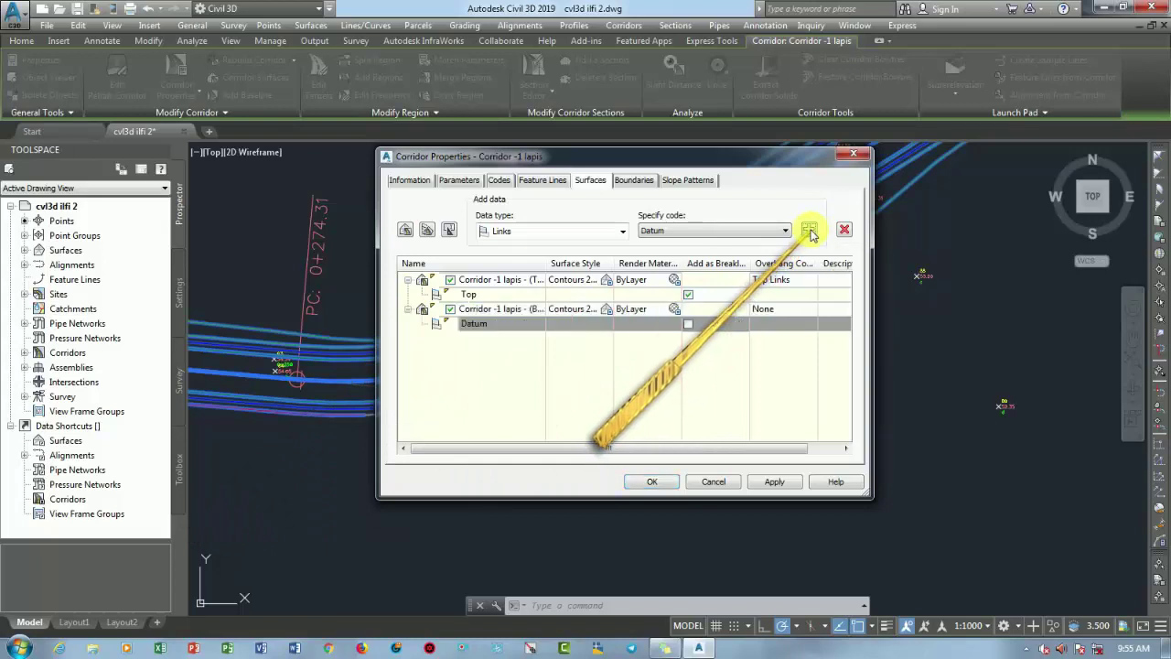
{"action": "left_click", "coordinate": [688, 324]}
{"action": "left_click", "coordinate": [773, 309]}
{"action": "left_click", "coordinate": [782, 310]}
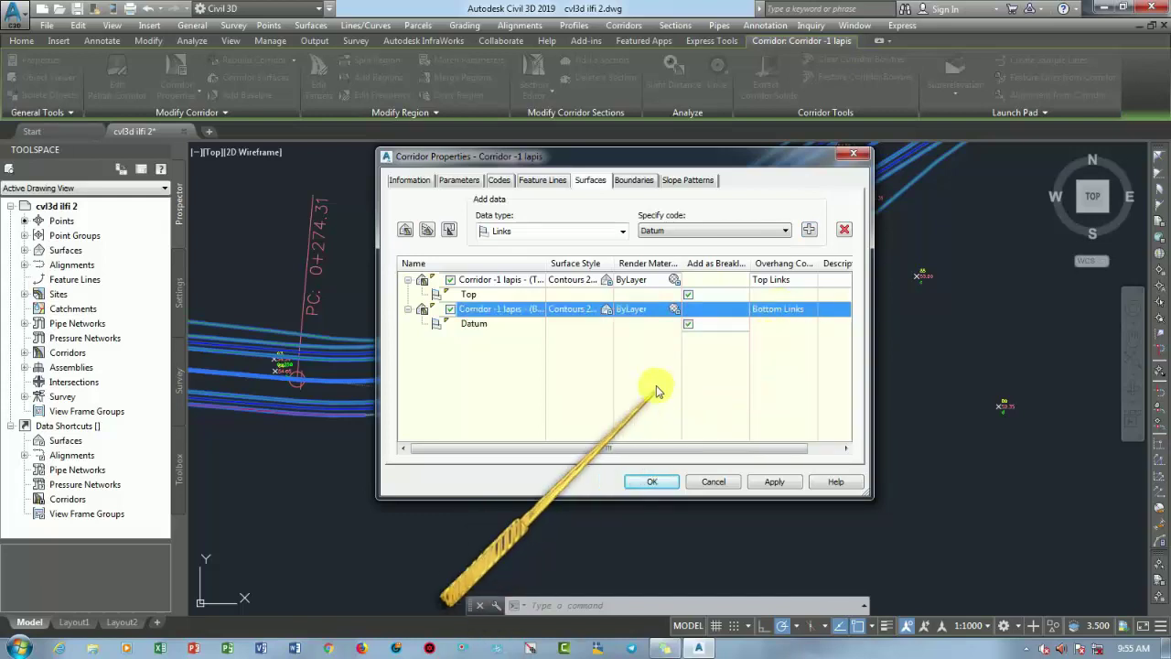
{"action": "left_click", "coordinate": [634, 181]}
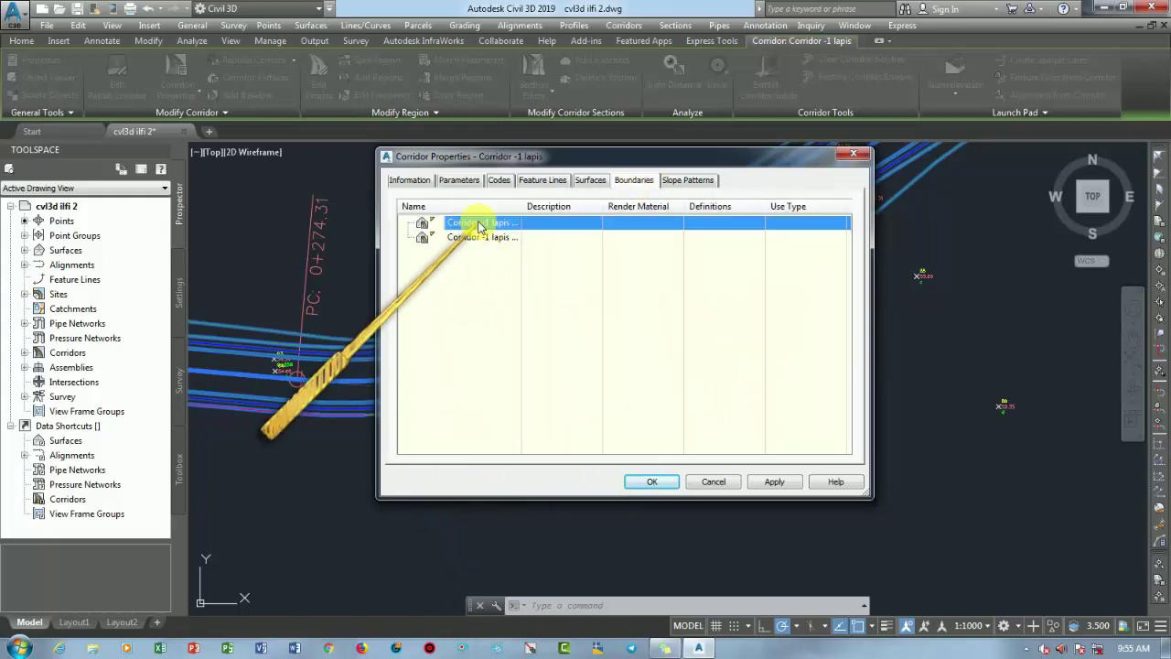
{"action": "mouse_move", "coordinate": [547, 245]}
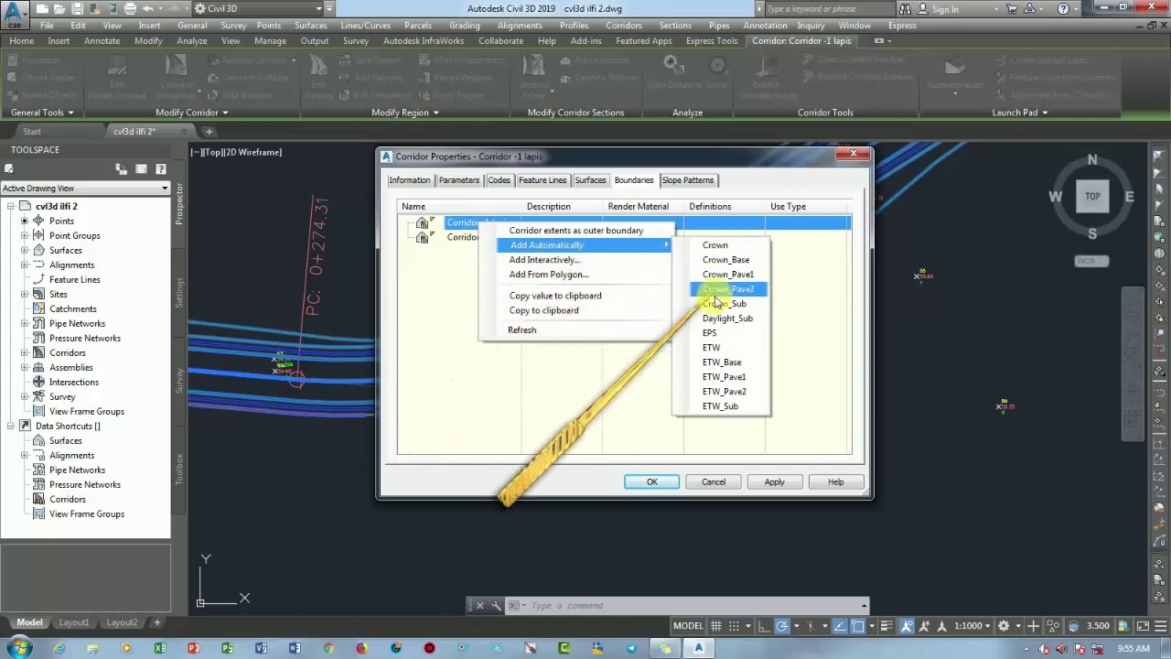
Add automatic outside boundaries to both corridor surfaces and accept the Corridor Properties.
{"action": "left_click", "coordinate": [718, 318]}
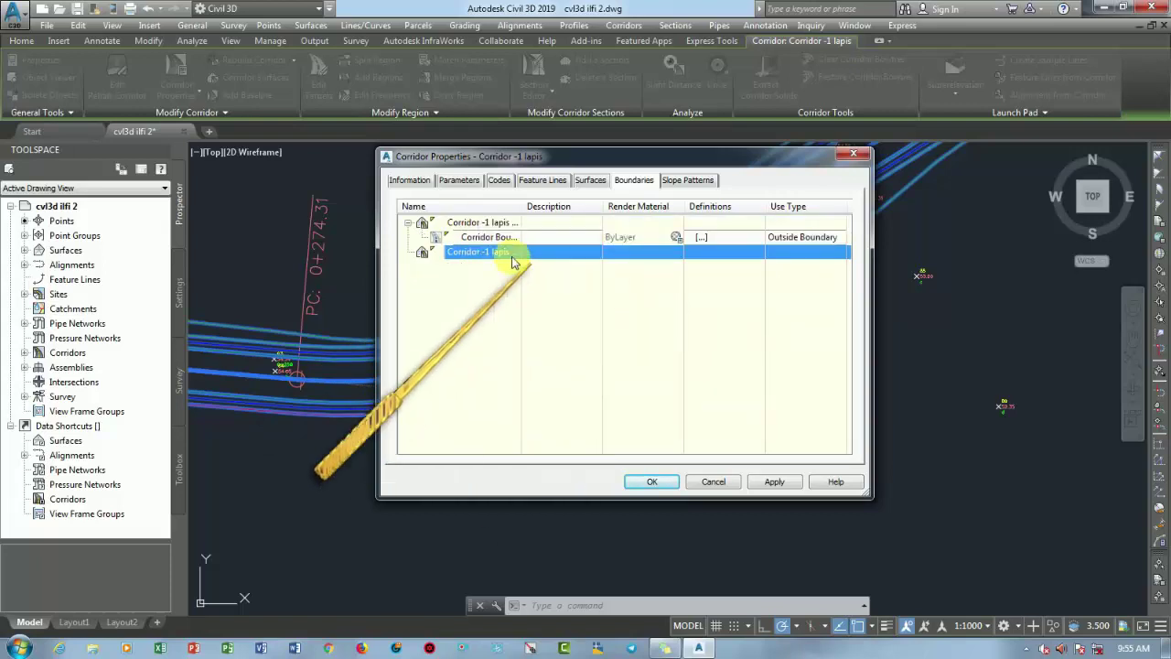
{"action": "right_click", "coordinate": [475, 254]}
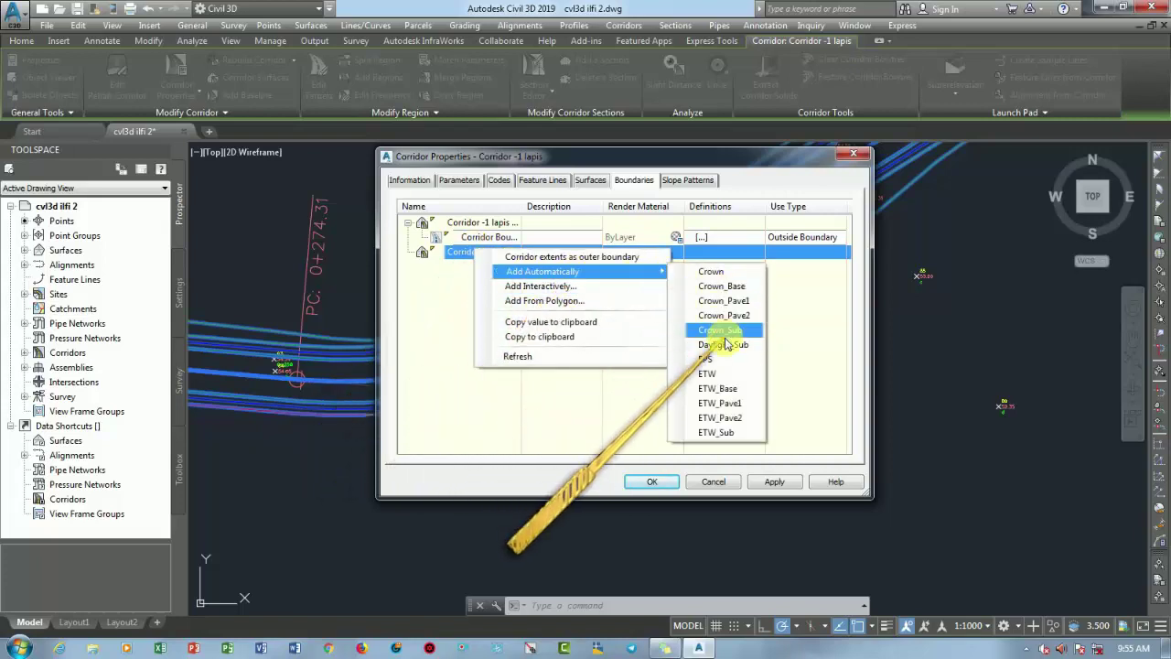
{"action": "left_click", "coordinate": [711, 332]}
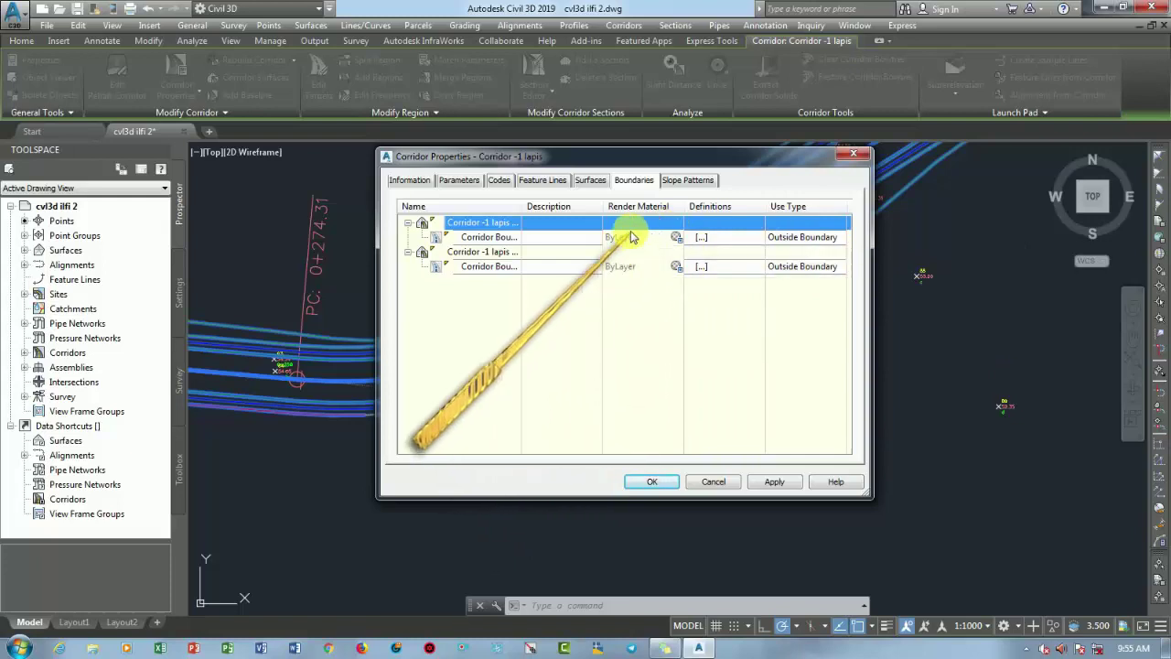
{"action": "left_click", "coordinate": [674, 238]}
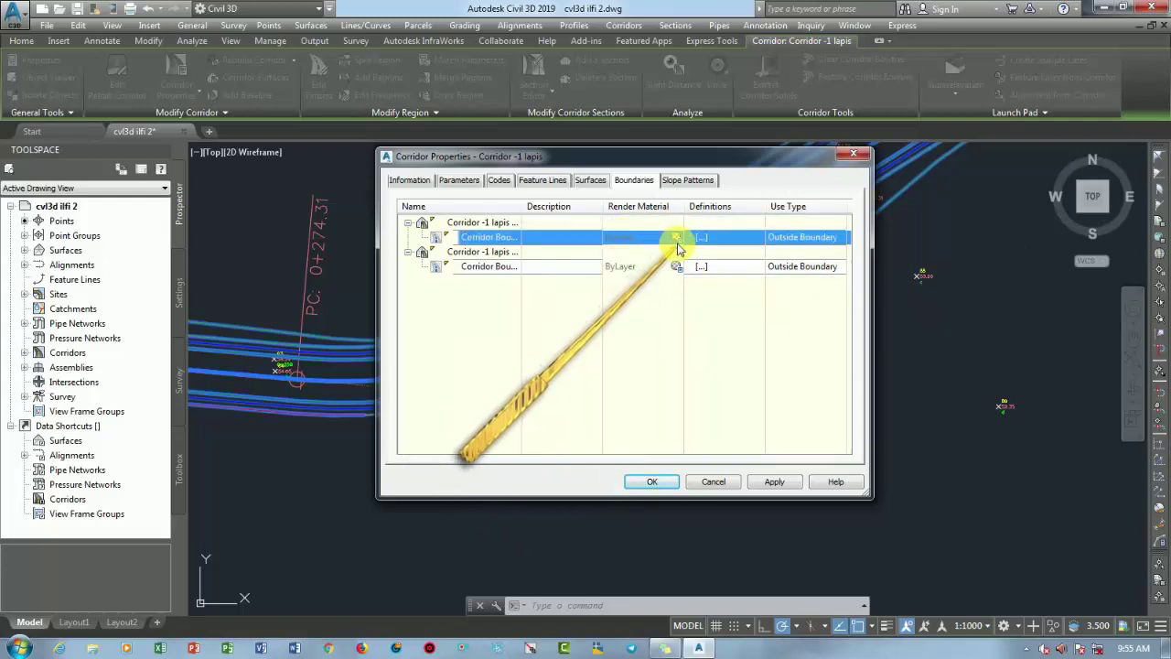
{"action": "left_click", "coordinate": [675, 266]}
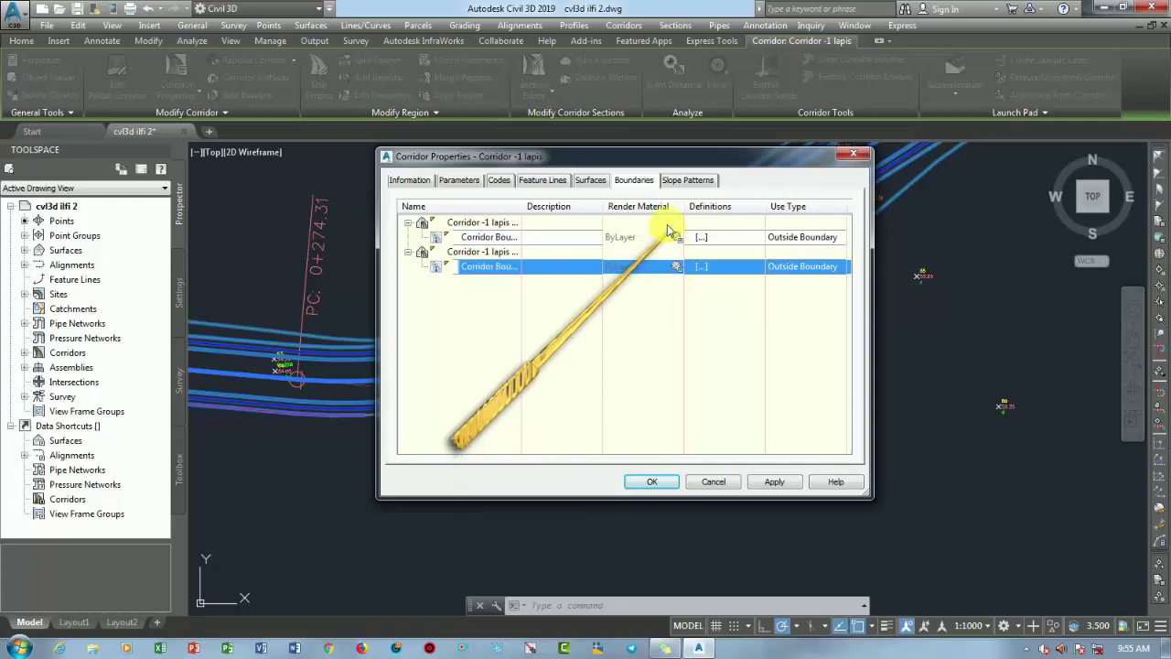
{"action": "left_click", "coordinate": [590, 179]}
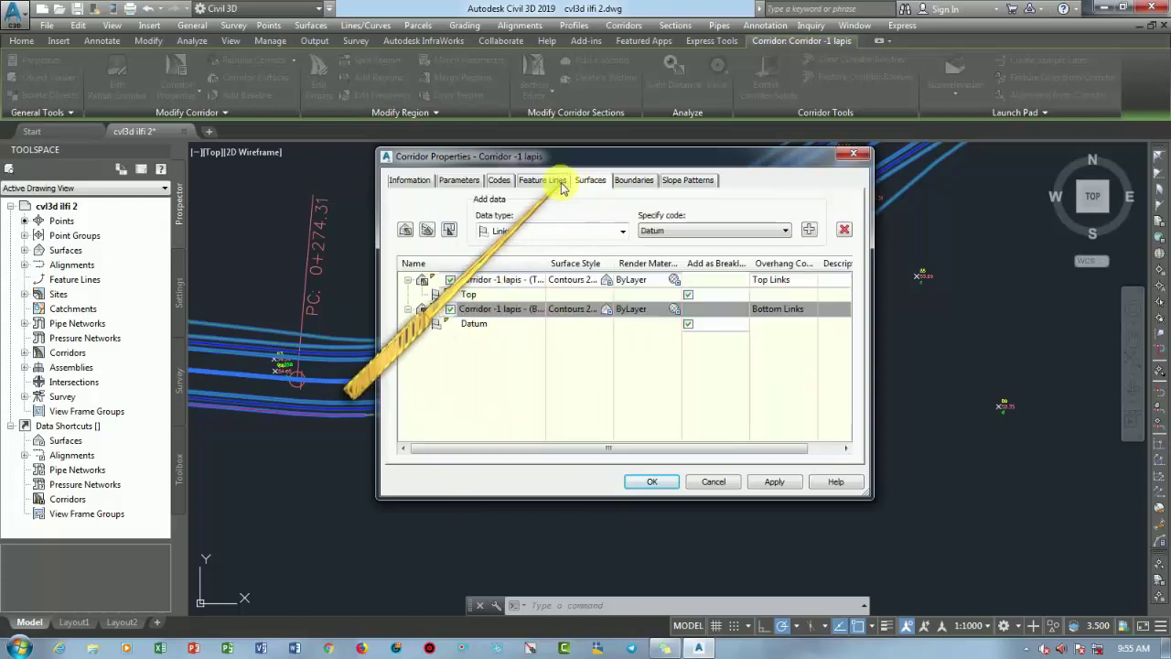
{"action": "left_click", "coordinate": [662, 481]}
Rebuild the corridor, dismiss the Event Viewer warnings, and frame the U-turn with its contours.
{"action": "left_click", "coordinate": [549, 295]}
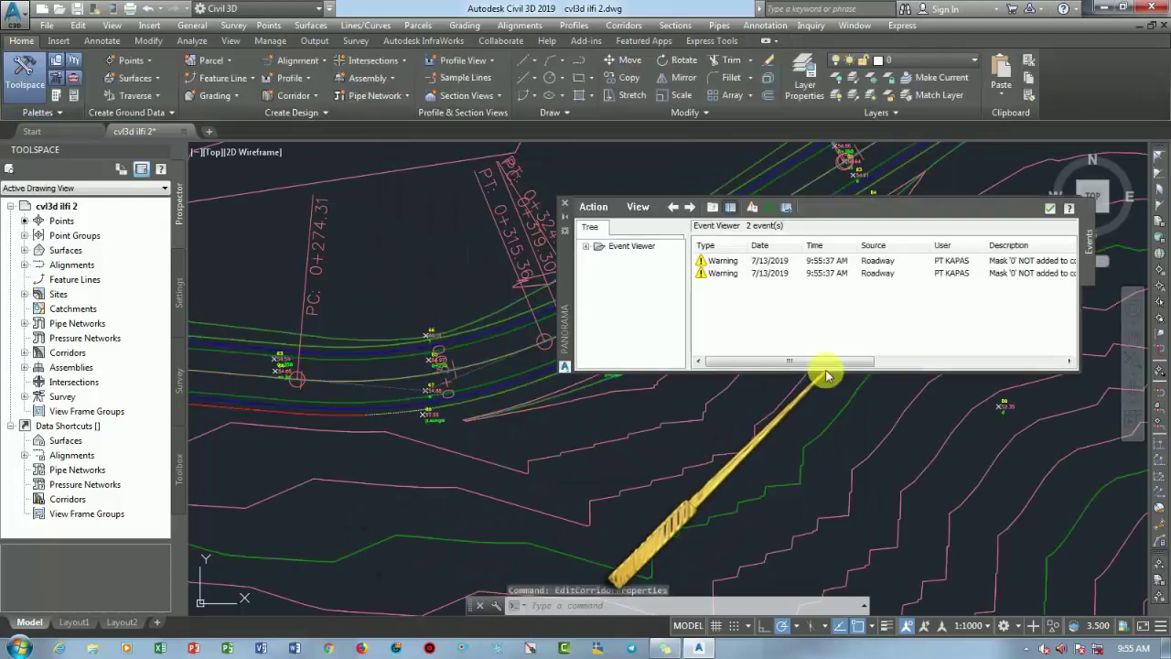
{"action": "left_click", "coordinate": [1050, 208]}
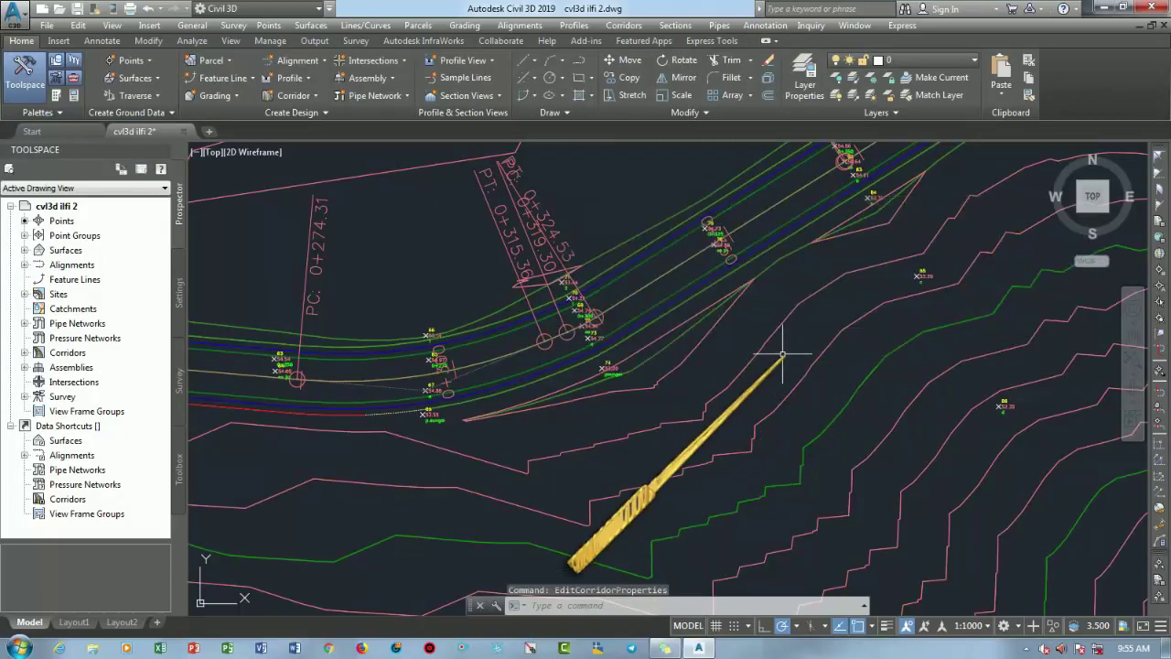
{"action": "scroll", "coordinate": [793, 352], "scroll_direction": "down", "scroll_amount": 5}
{"action": "scroll", "coordinate": [684, 379], "scroll_direction": "up", "scroll_amount": 2}
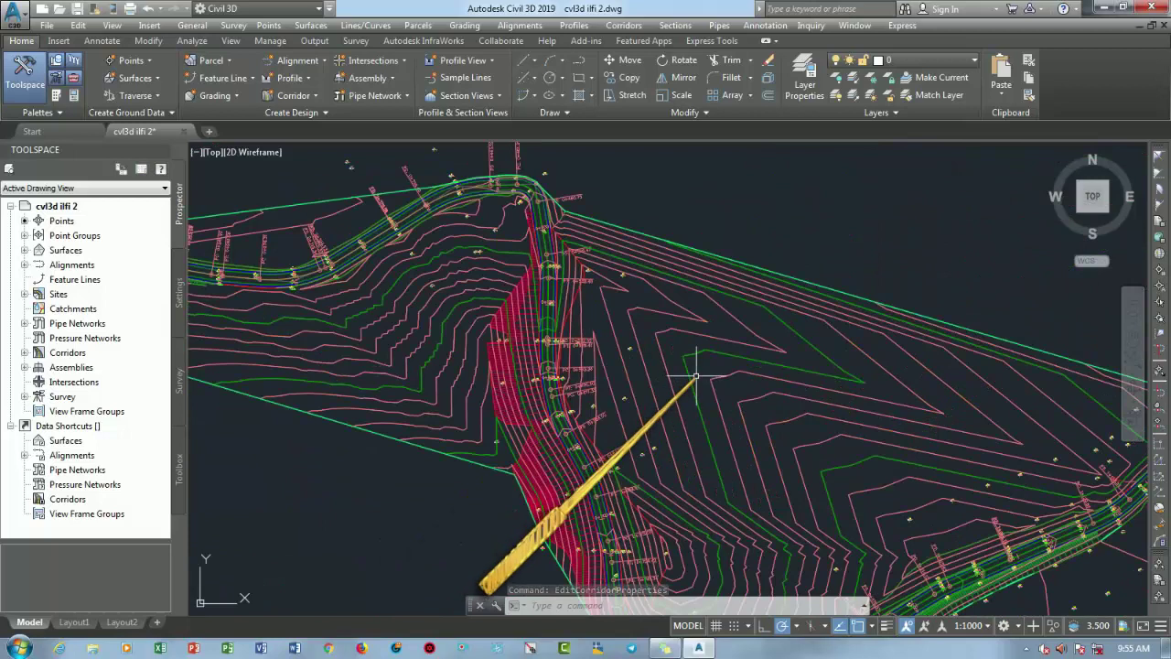
{"action": "scroll", "coordinate": [691, 377], "scroll_direction": "up", "scroll_amount": 3}
{"action": "scroll", "coordinate": [654, 381], "scroll_direction": "down", "scroll_amount": 5}
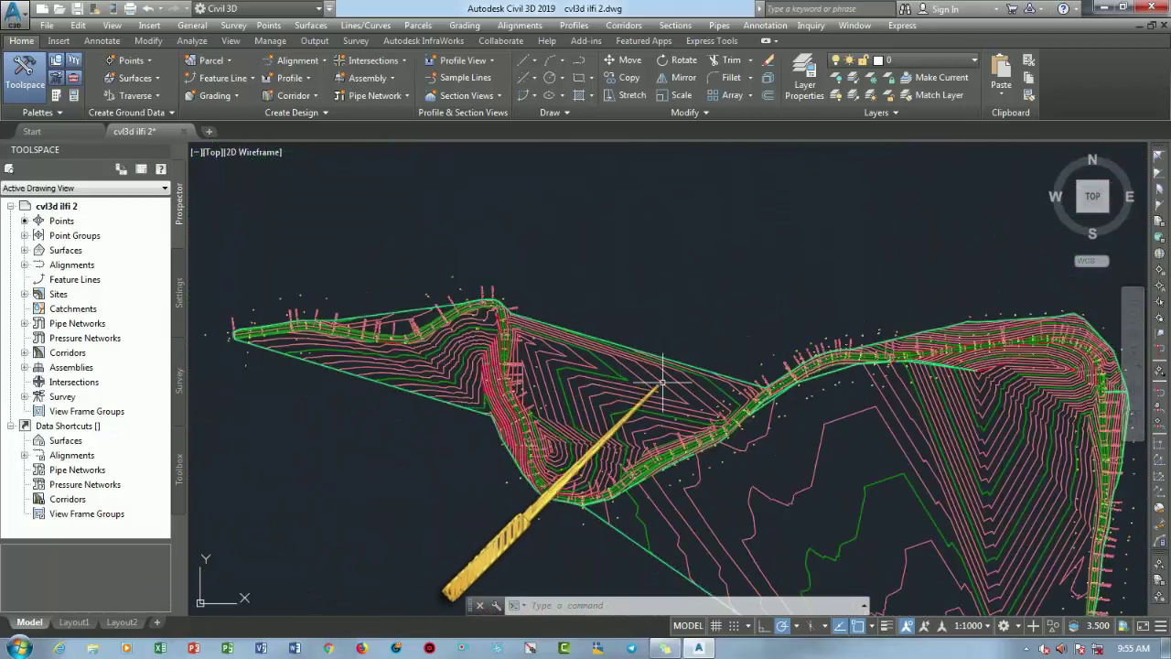
{"action": "middle_click_drag", "start_coordinate": [650, 383], "coordinate": [366, 293]}
{"action": "scroll", "coordinate": [686, 366], "scroll_direction": "up", "scroll_amount": 2}
{"action": "middle_click_drag", "start_coordinate": [666, 274], "coordinate": [889, 382]}
{"action": "scroll", "coordinate": [889, 382], "scroll_direction": "down", "scroll_amount": 3}
{"action": "scroll", "coordinate": [535, 261], "scroll_direction": "up", "scroll_amount": 2}
{"action": "mouse_move", "coordinate": [510, 340]}
{"action": "middle_mouse_down"}
{"action": "mouse_move", "coordinate": [666, 366]}
{"action": "mouse_move", "coordinate": [773, 288]}
{"action": "middle_mouse_up"}
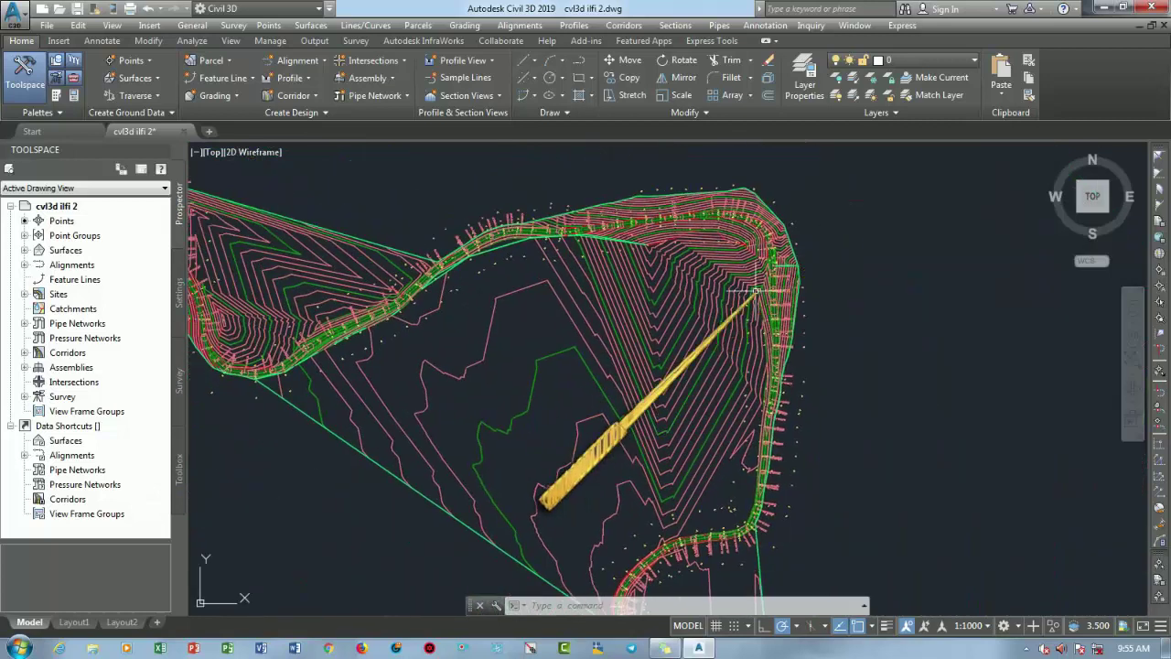
Edit the corridor surface's style to turn off its contour display.
{"action": "left_click", "coordinate": [693, 291]}
{"action": "right_click", "coordinate": [695, 295]}
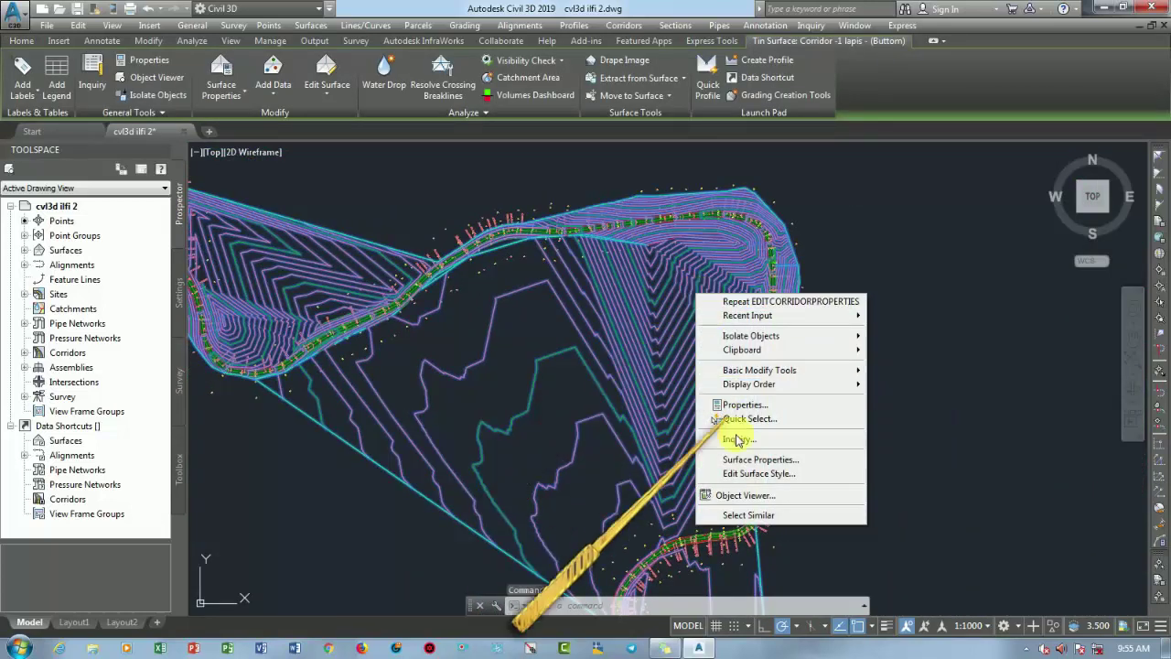
{"action": "left_click", "coordinate": [746, 473]}
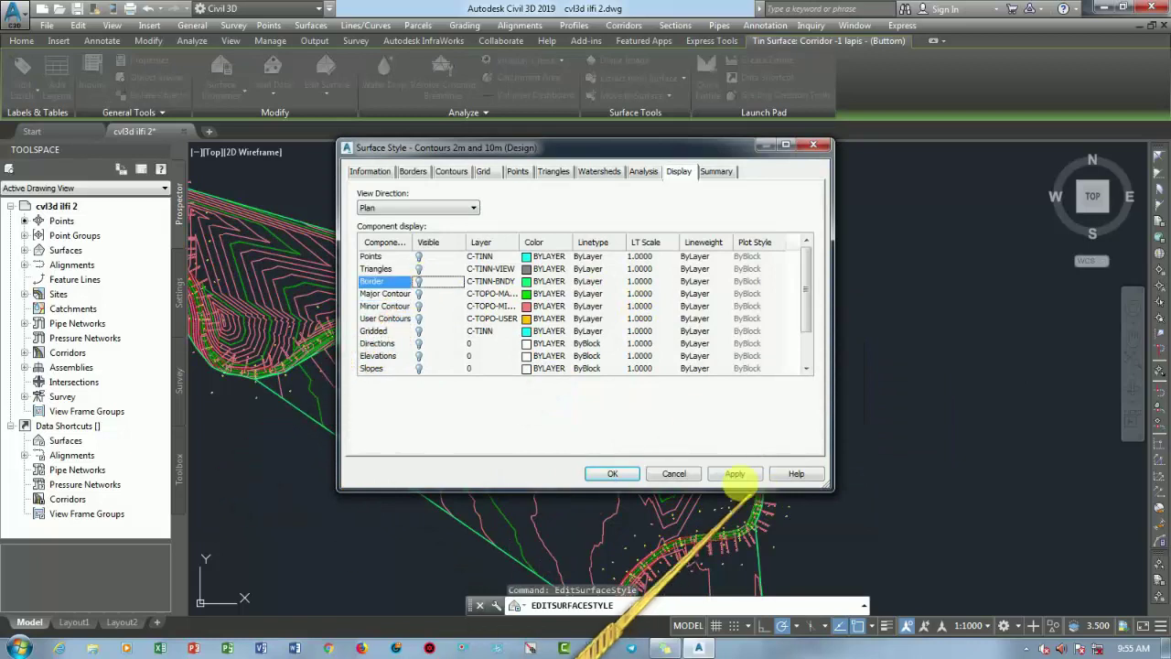
{"action": "left_click", "coordinate": [611, 473]}
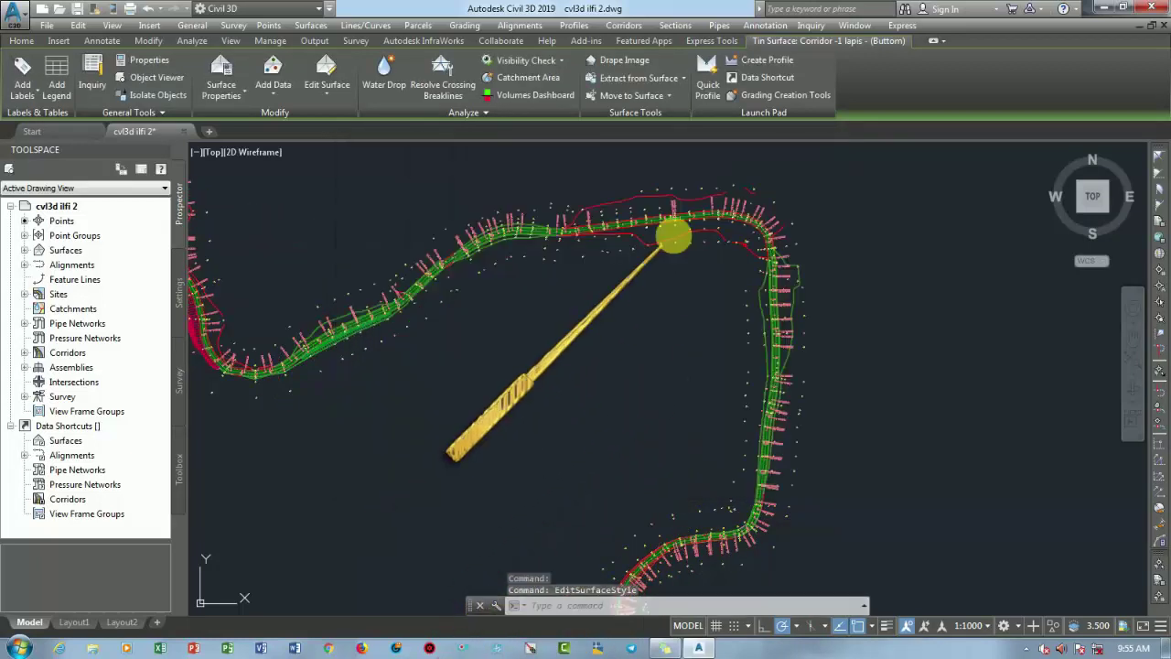
Recenter the view on the profile and bring up the Sections menu.
{"action": "scroll", "coordinate": [940, 327], "scroll_direction": "down", "scroll_amount": 3}
{"action": "scroll", "coordinate": [659, 256], "scroll_direction": "up", "scroll_amount": 3}
{"action": "scroll", "coordinate": [552, 335], "scroll_direction": "up", "scroll_amount": 3}
{"action": "scroll", "coordinate": [593, 298], "scroll_direction": "down", "scroll_amount": 2}
{"action": "scroll", "coordinate": [593, 297], "scroll_direction": "down", "scroll_amount": 2}
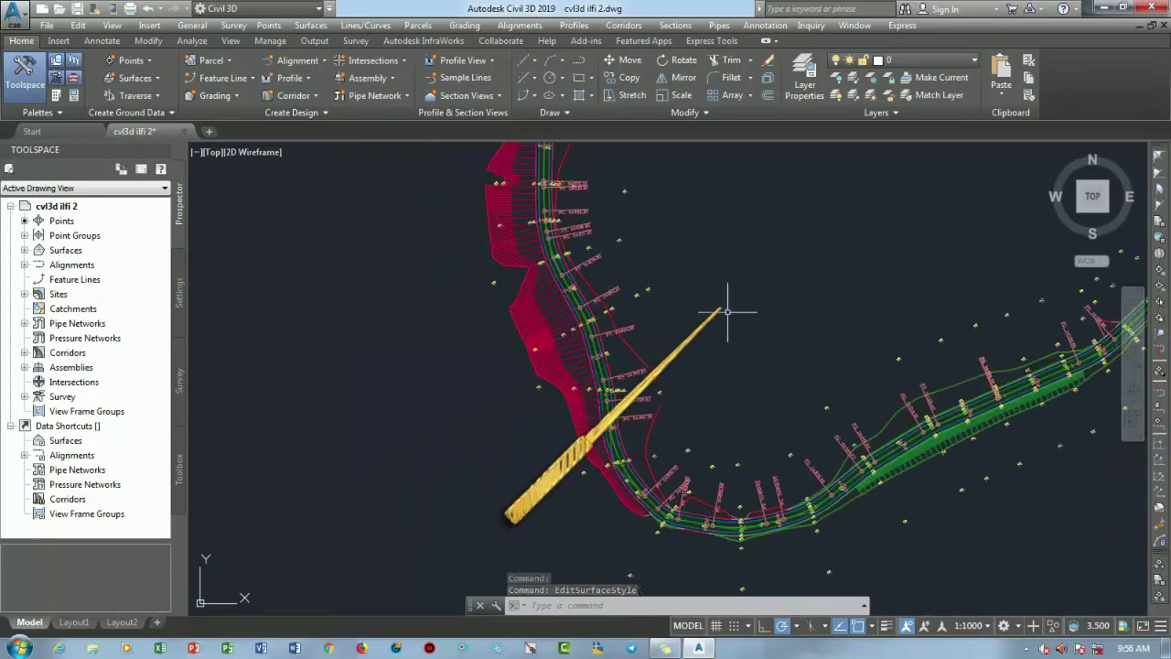
{"action": "scroll", "coordinate": [740, 316], "scroll_direction": "down", "scroll_amount": 2}
{"action": "scroll", "coordinate": [570, 319], "scroll_direction": "down", "scroll_amount": 1}
{"action": "scroll", "coordinate": [627, 313], "scroll_direction": "down", "scroll_amount": 2}
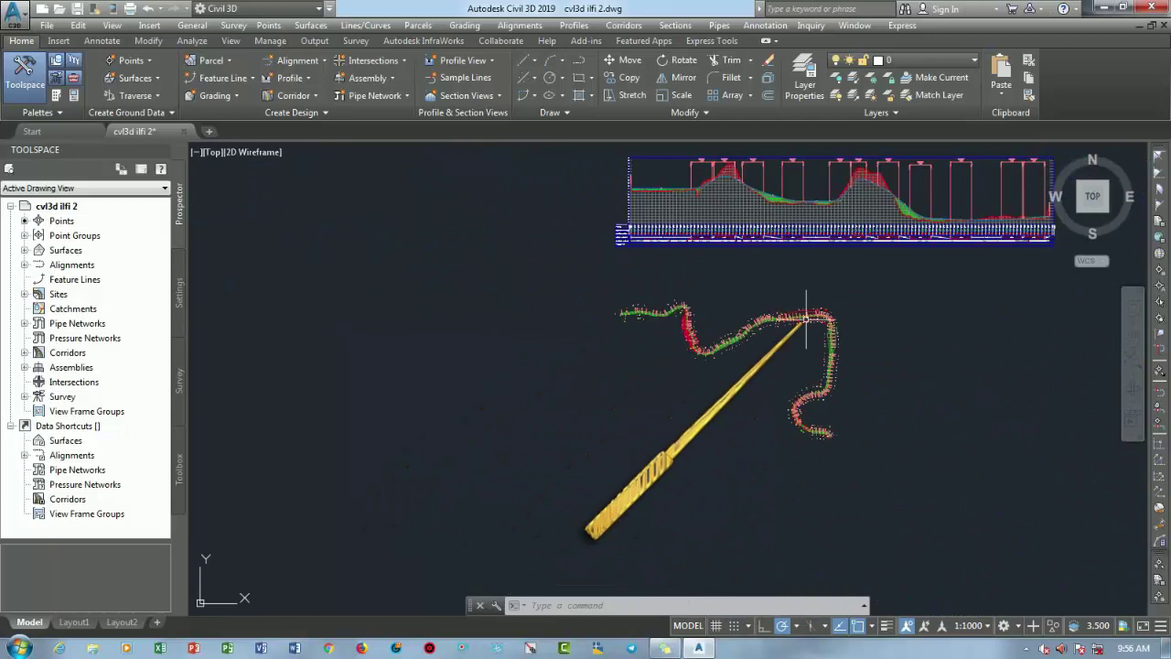
{"action": "middle_click_drag", "start_coordinate": [784, 340], "coordinate": [635, 461]}
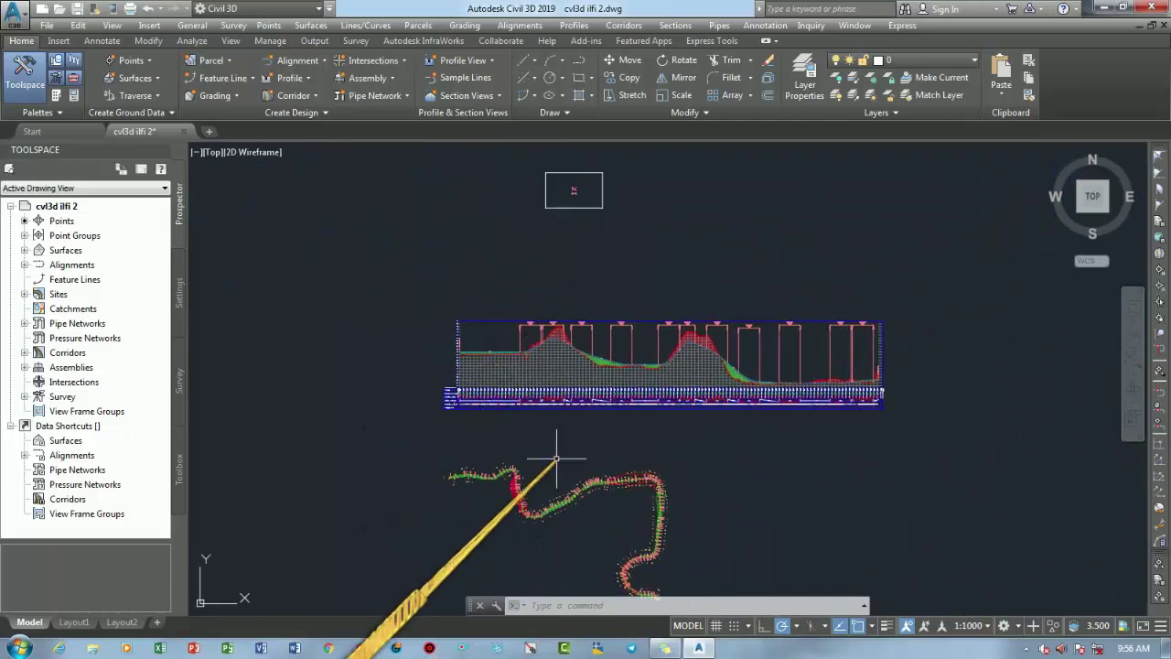
{"action": "scroll", "coordinate": [543, 479], "scroll_direction": "up", "scroll_amount": 3}
{"action": "scroll", "coordinate": [483, 483], "scroll_direction": "up", "scroll_amount": 2}
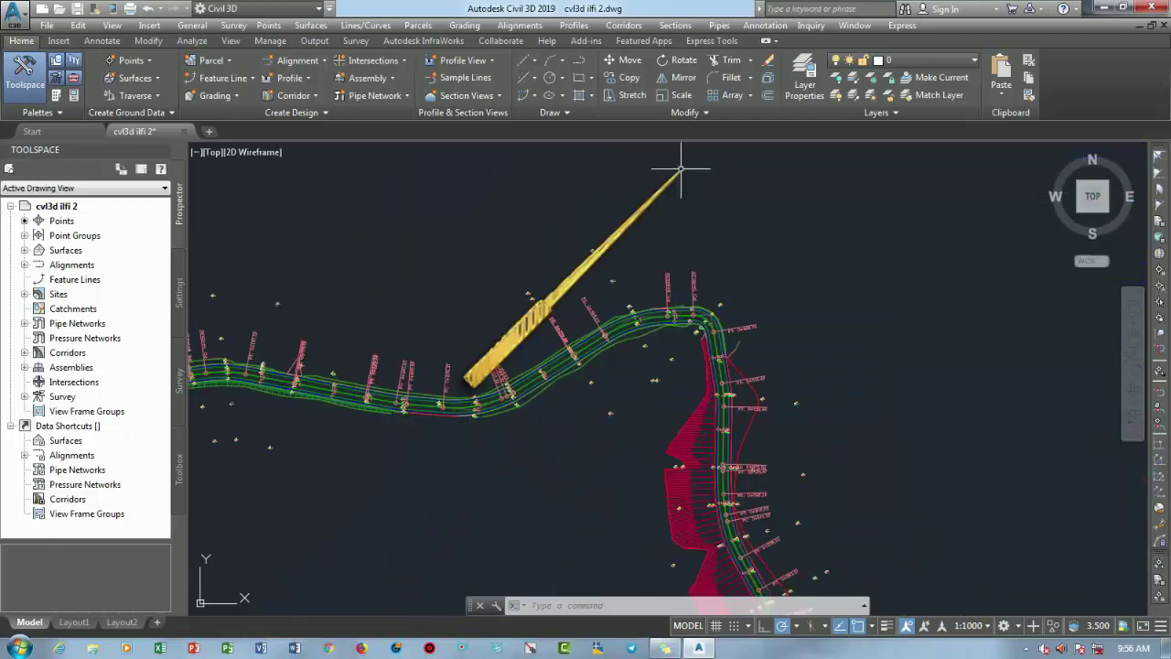
{"action": "left_click", "coordinate": [672, 25]}
Start Create Sample Lines and pick alignment kinabo 2019 from the list.
{"action": "left_click", "coordinate": [677, 42]}
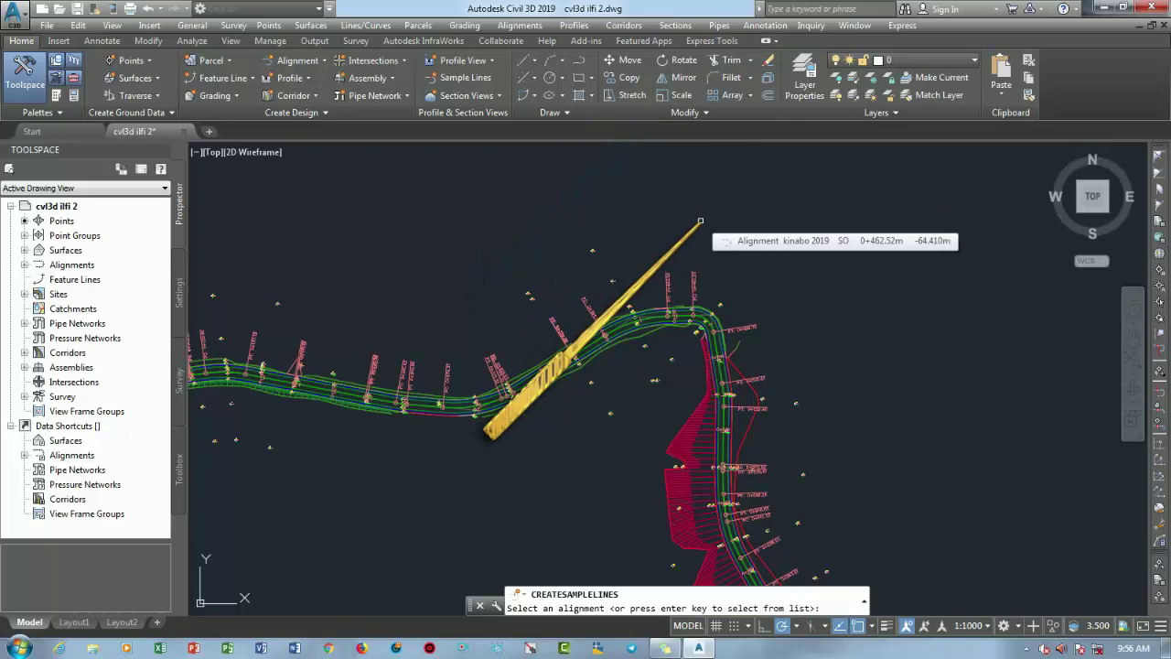
{"action": "right_click", "coordinate": [700, 221]}
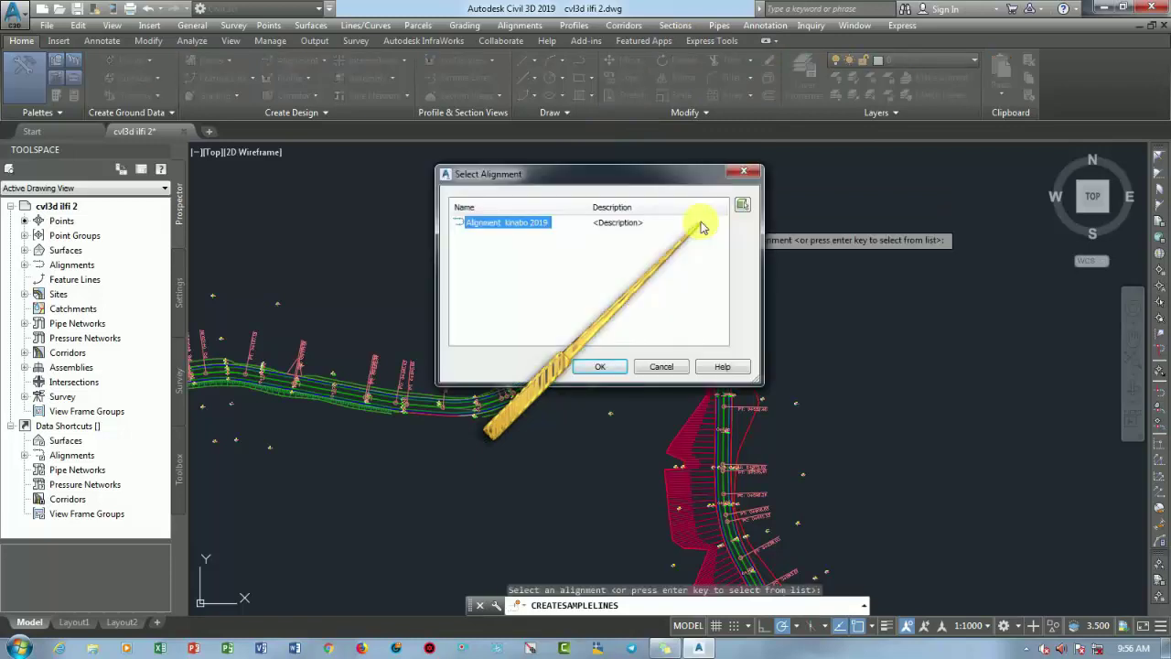
{"action": "left_click", "coordinate": [606, 368]}
{"action": "type", "text": "SL Collection - Per 25"}
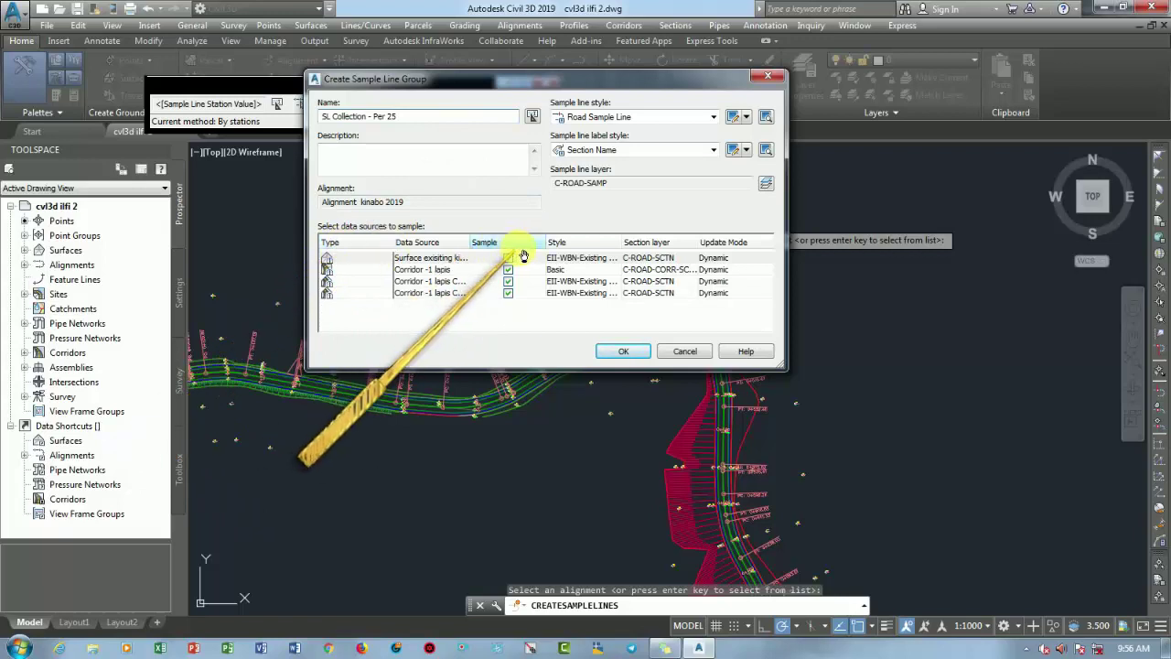
Set the existing surface row's section style to Existing Ground.
{"action": "double_click", "coordinate": [605, 259]}
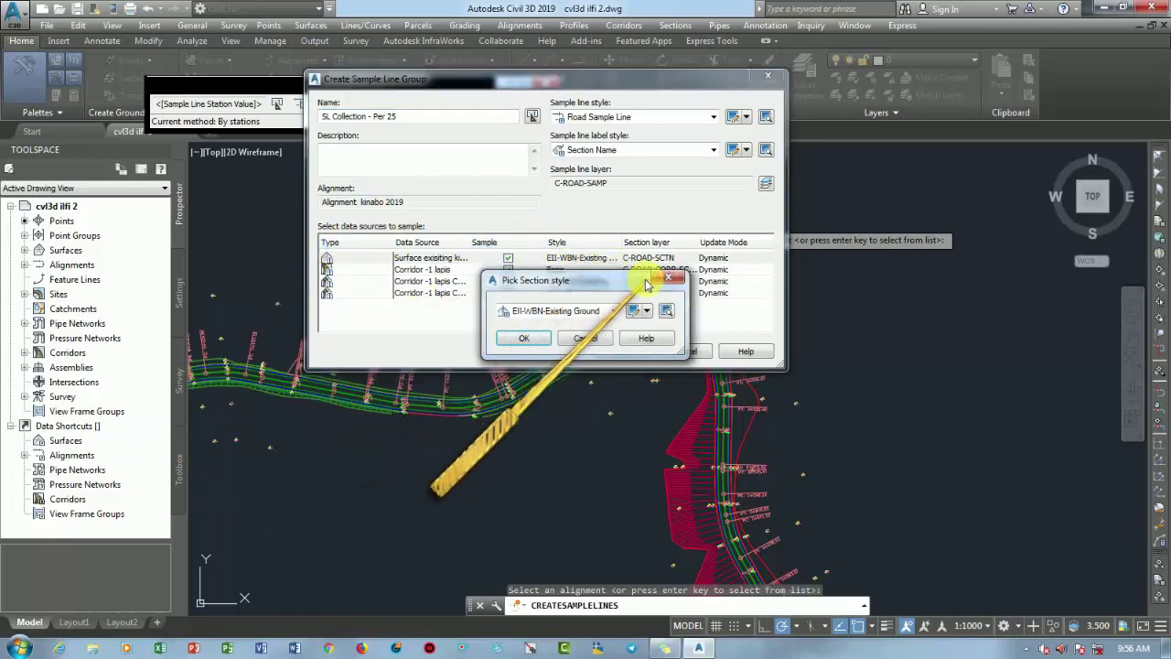
{"action": "left_click", "coordinate": [612, 312]}
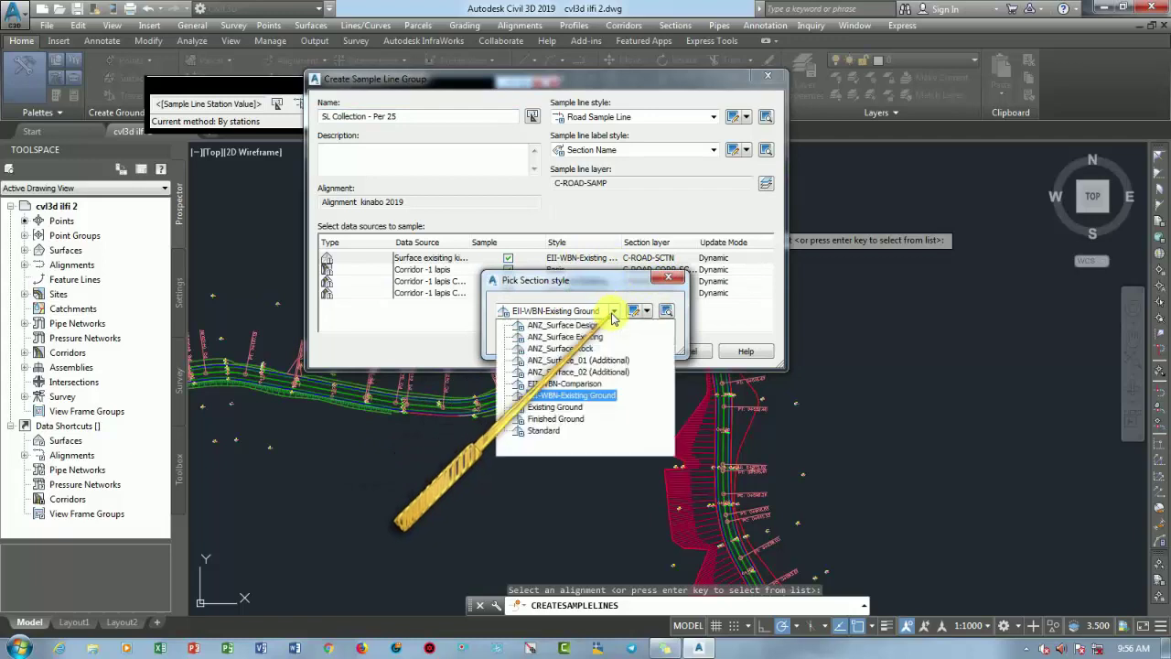
{"action": "left_click", "coordinate": [549, 406]}
{"action": "left_click", "coordinate": [529, 338]}
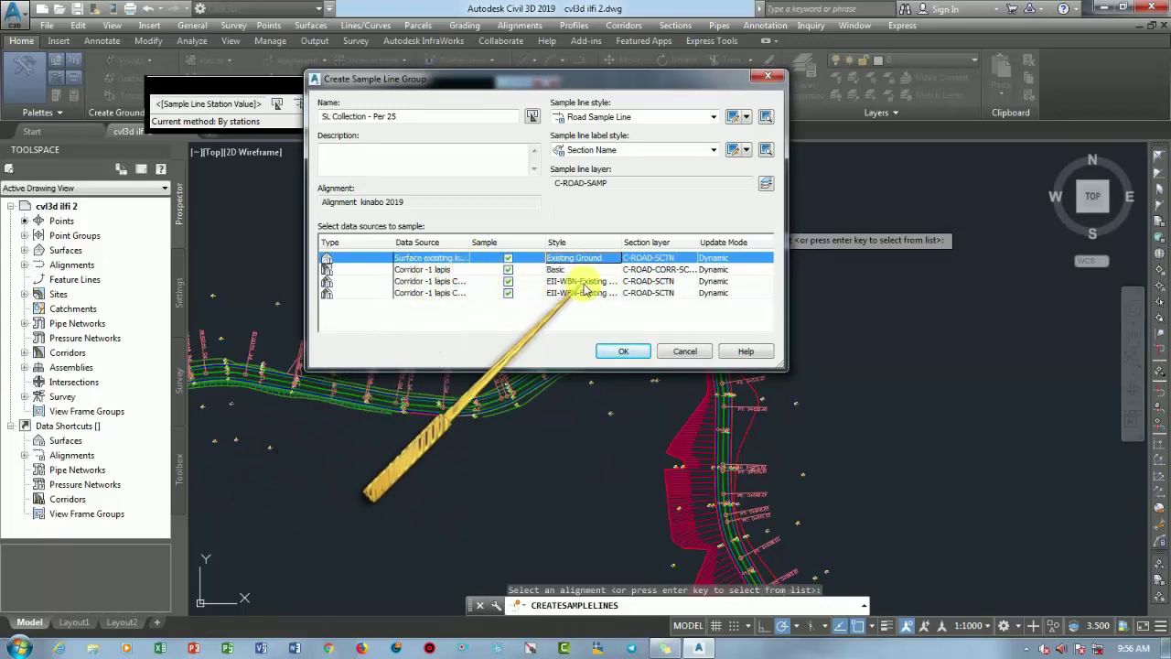
Set both corridor surface rows to Finished Ground and create the sample line group.
{"action": "left_click", "coordinate": [612, 282]}
{"action": "left_click", "coordinate": [618, 290]}
{"action": "left_click", "coordinate": [596, 310]}
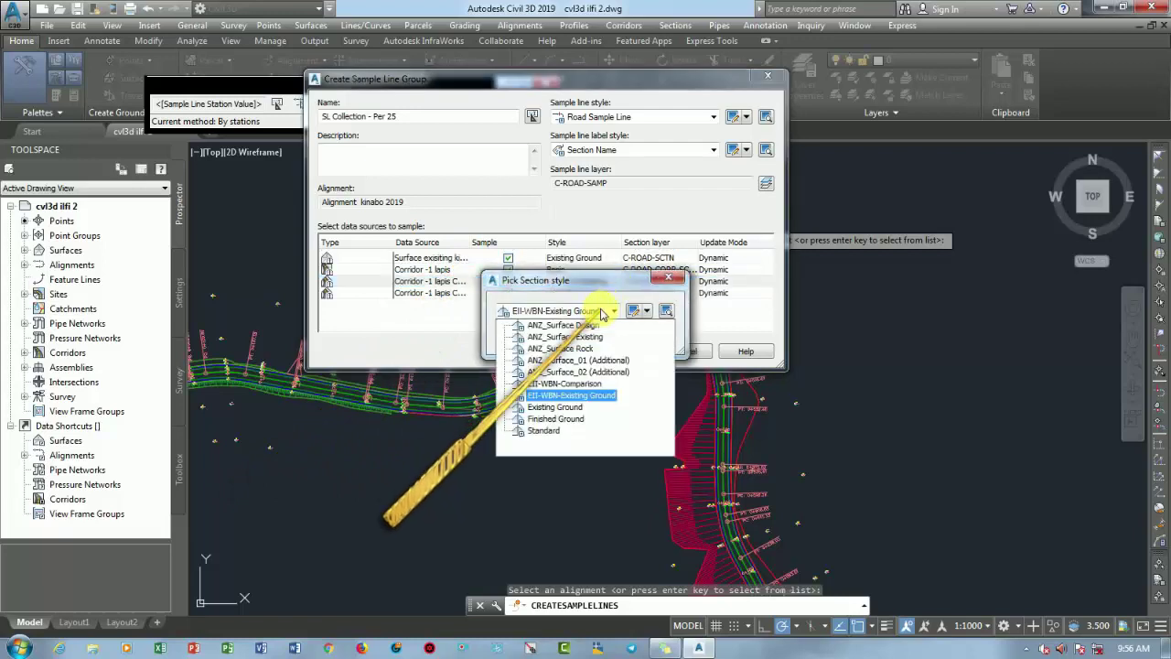
{"action": "left_click", "coordinate": [549, 419]}
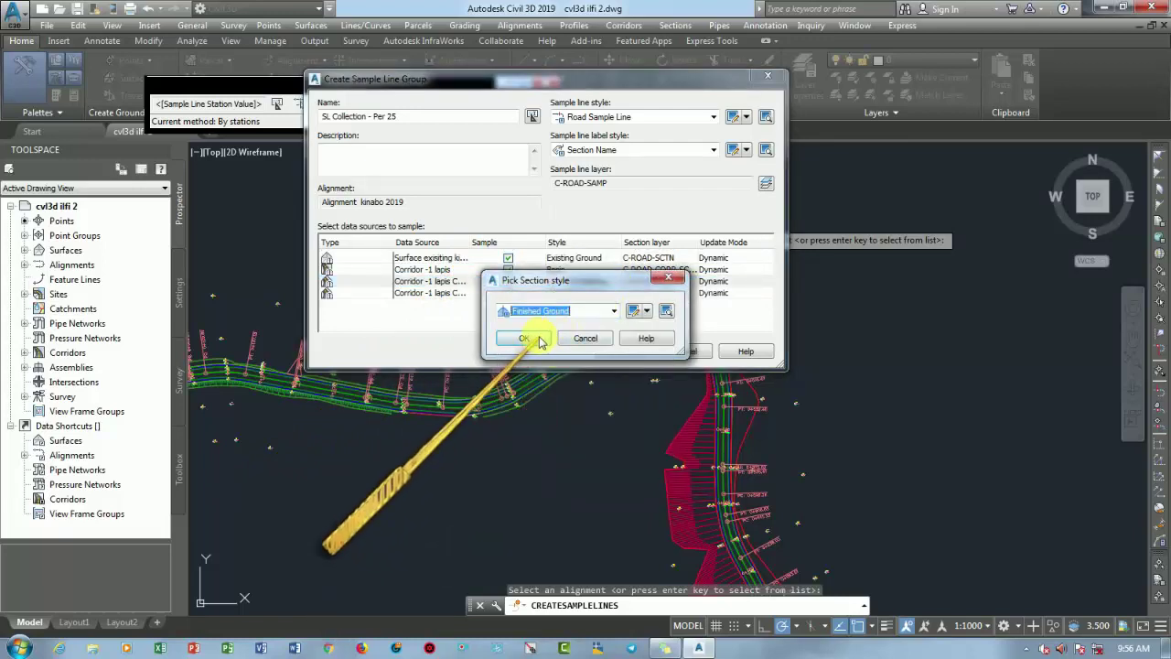
{"action": "left_click", "coordinate": [527, 338]}
{"action": "left_click", "coordinate": [593, 292]}
{"action": "left_click", "coordinate": [614, 292]}
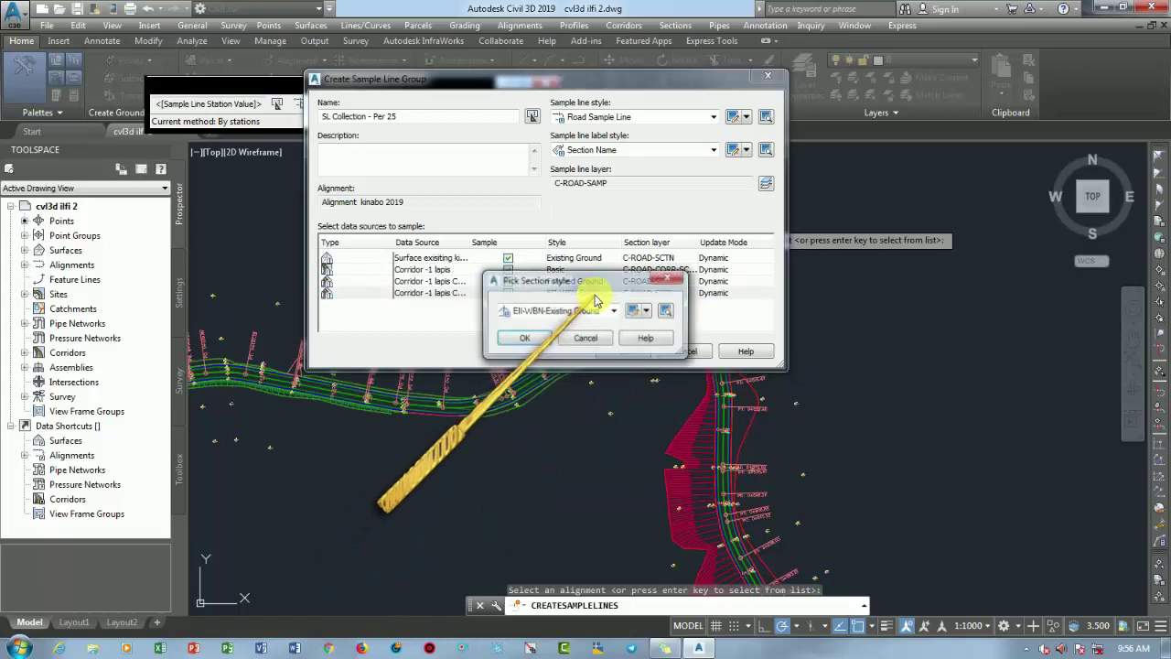
{"action": "left_click", "coordinate": [560, 311]}
{"action": "left_click", "coordinate": [552, 419]}
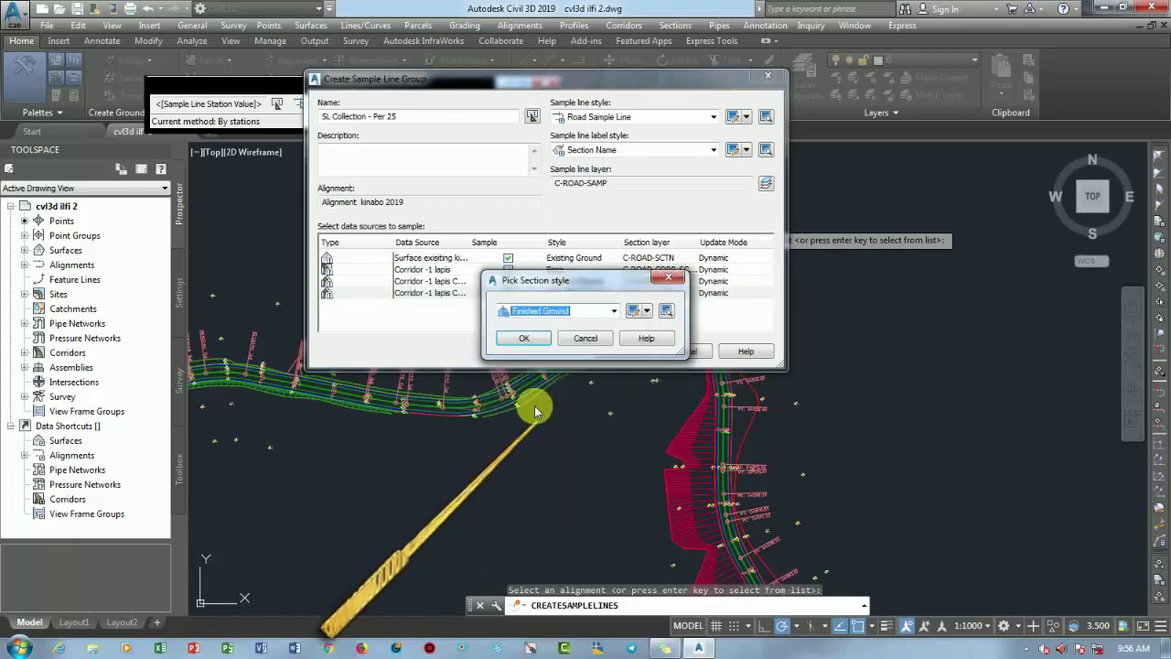
{"action": "left_click", "coordinate": [528, 339]}
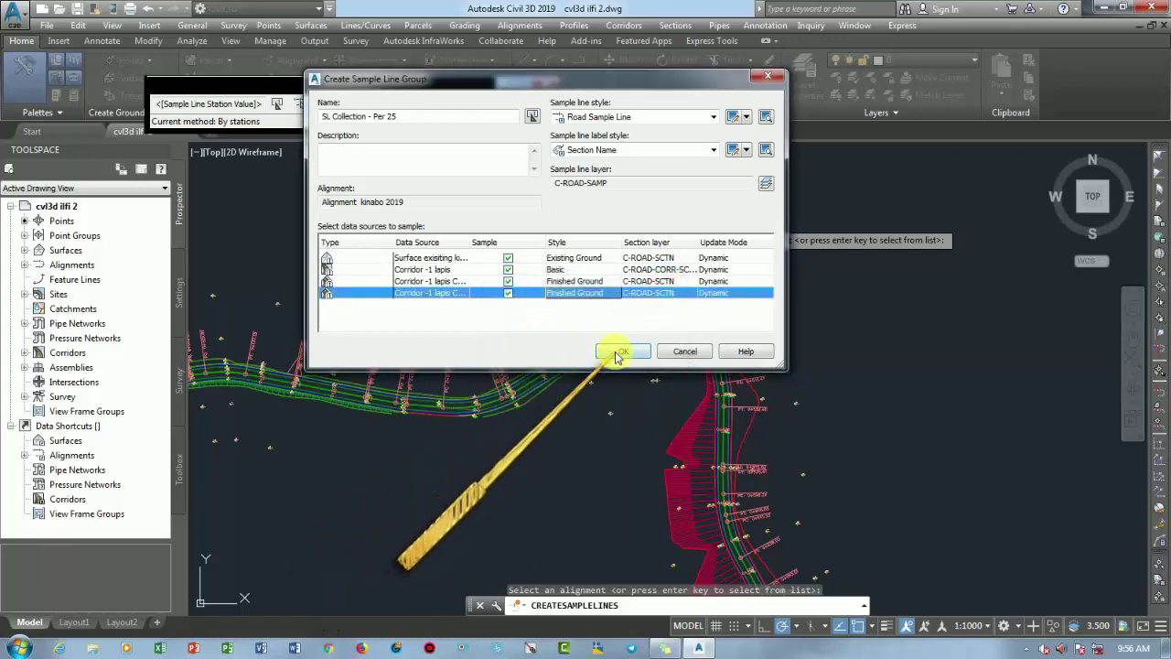
{"action": "left_click", "coordinate": [625, 351]}
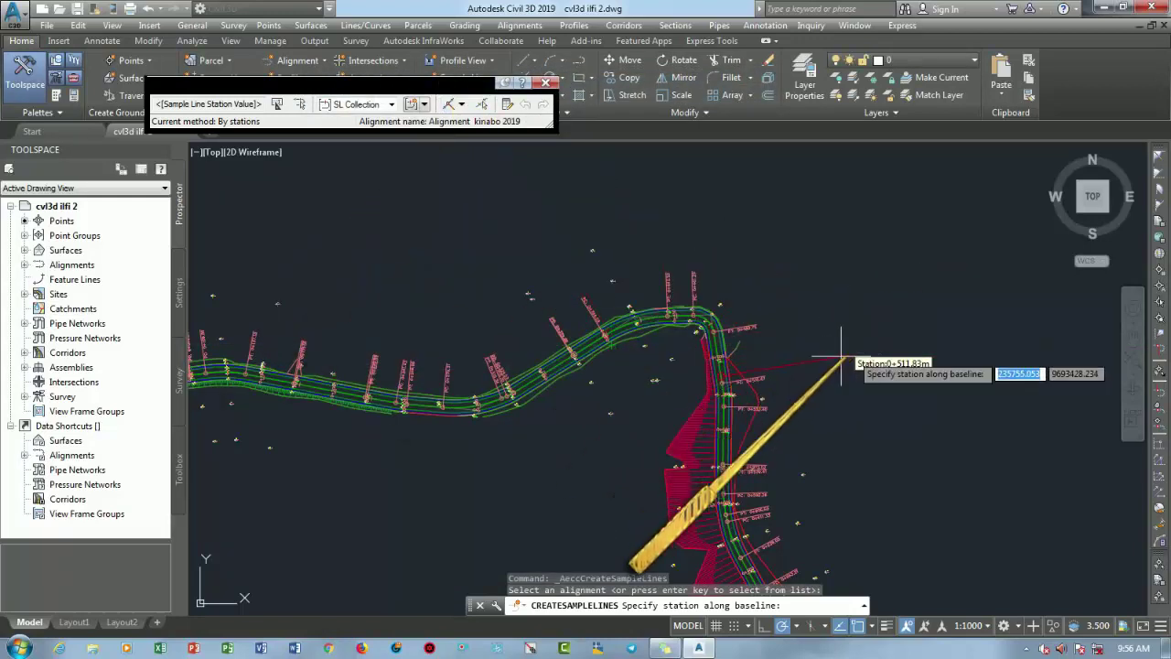
Place sample lines by station range at 25 m tangent, curve and spiral increments, plus superelevation critical stations.
{"action": "left_click", "coordinate": [465, 108]}
{"action": "left_click", "coordinate": [484, 115]}
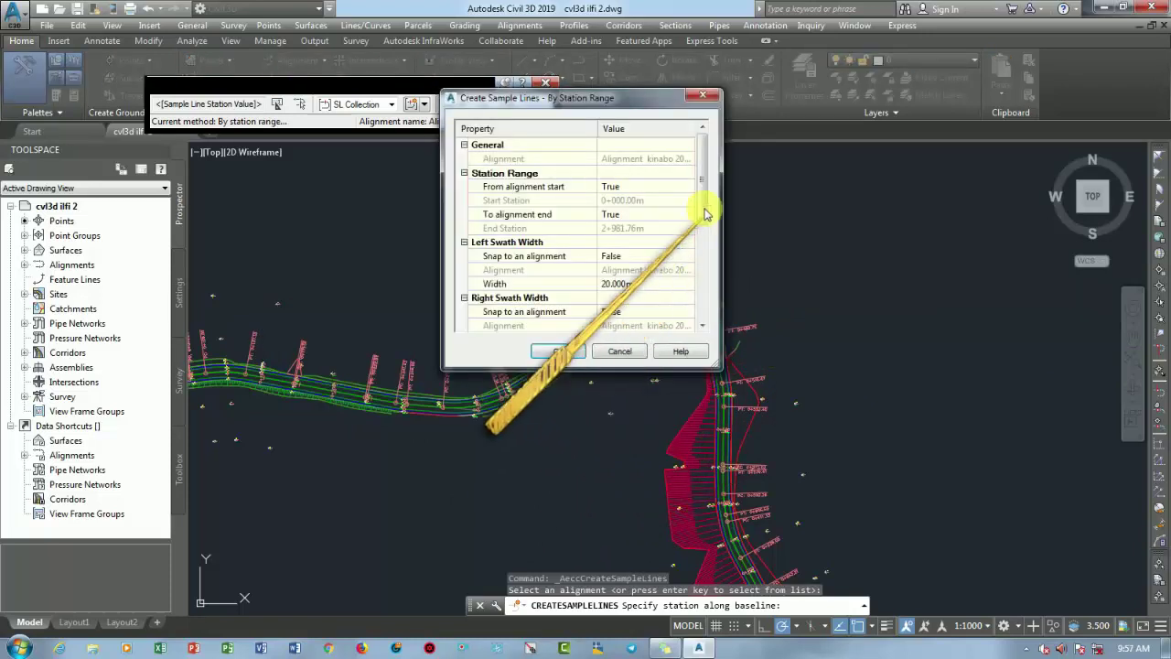
{"action": "scroll", "coordinate": [702, 230], "scroll_direction": "down", "scroll_amount": 1}
{"action": "scroll", "coordinate": [700, 229], "scroll_direction": "down", "scroll_amount": 1}
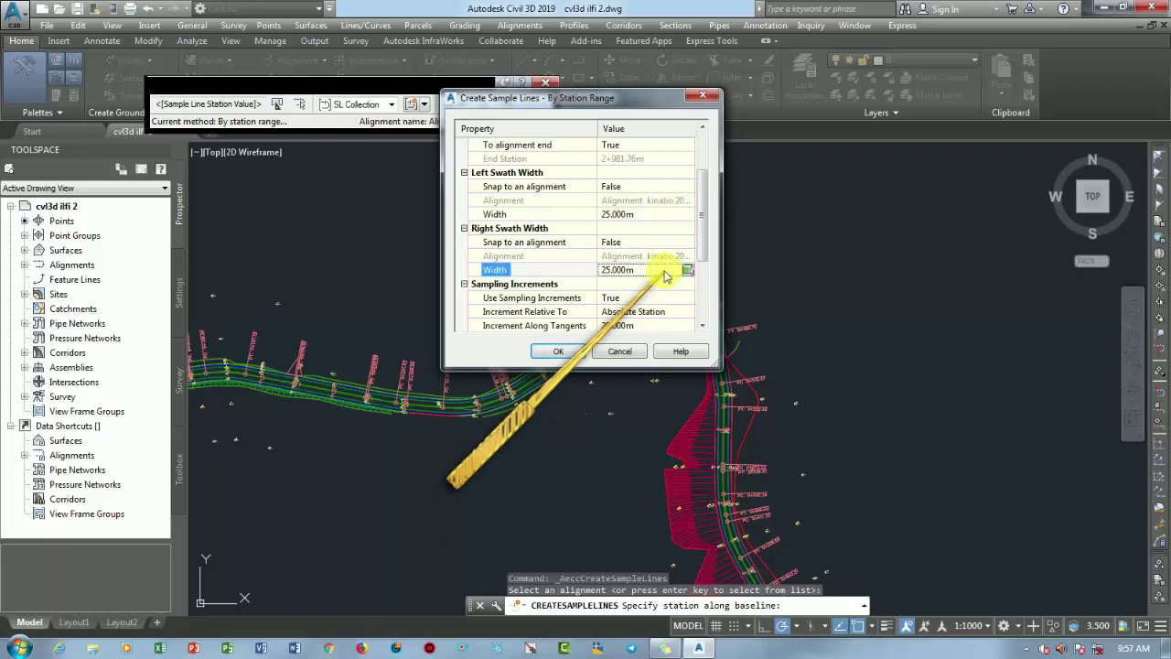
{"action": "scroll", "coordinate": [692, 224], "scroll_direction": "down", "scroll_amount": 1}
{"action": "scroll", "coordinate": [696, 242], "scroll_direction": "down", "scroll_amount": 1}
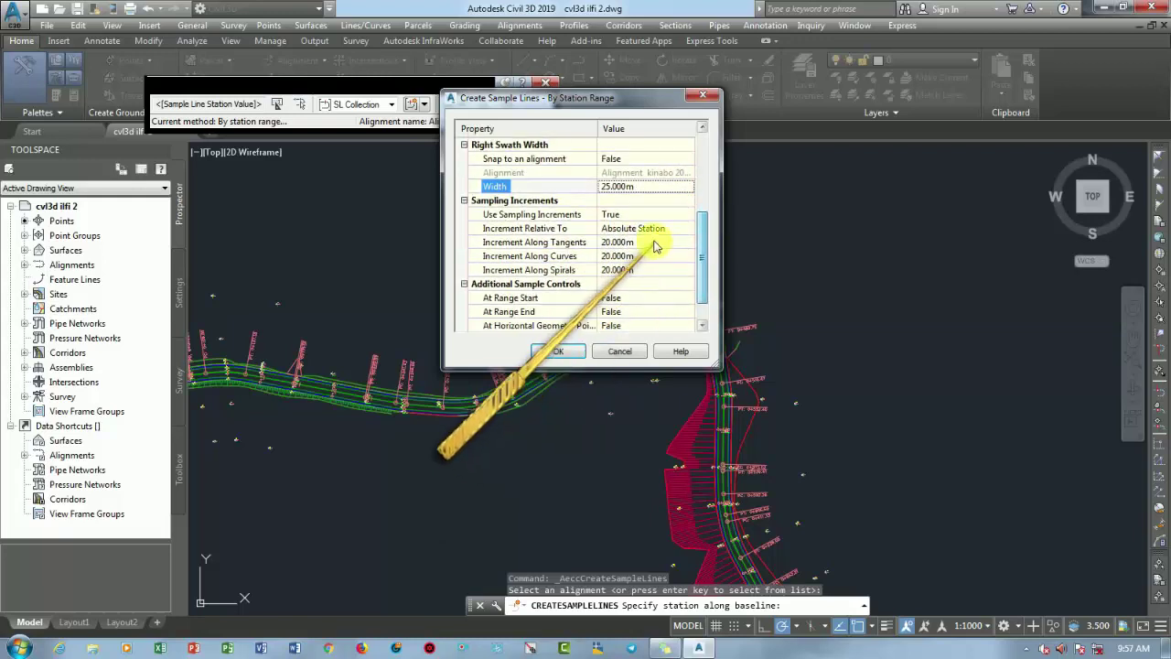
{"action": "left_click", "coordinate": [659, 243]}
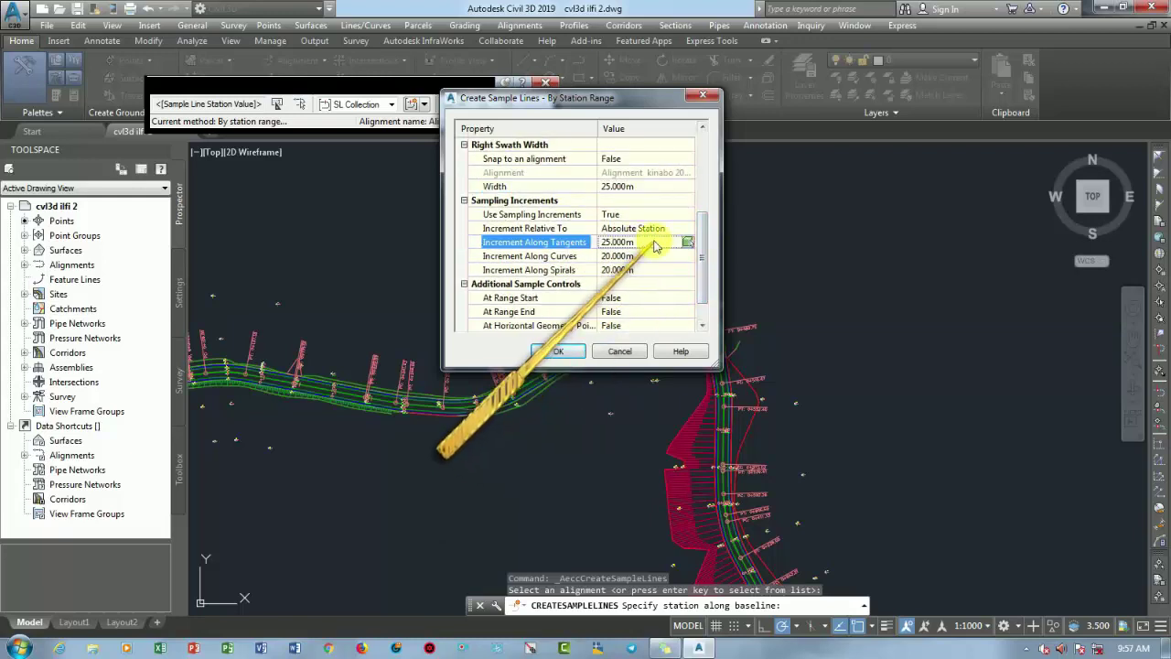
{"action": "left_click", "coordinate": [646, 257]}
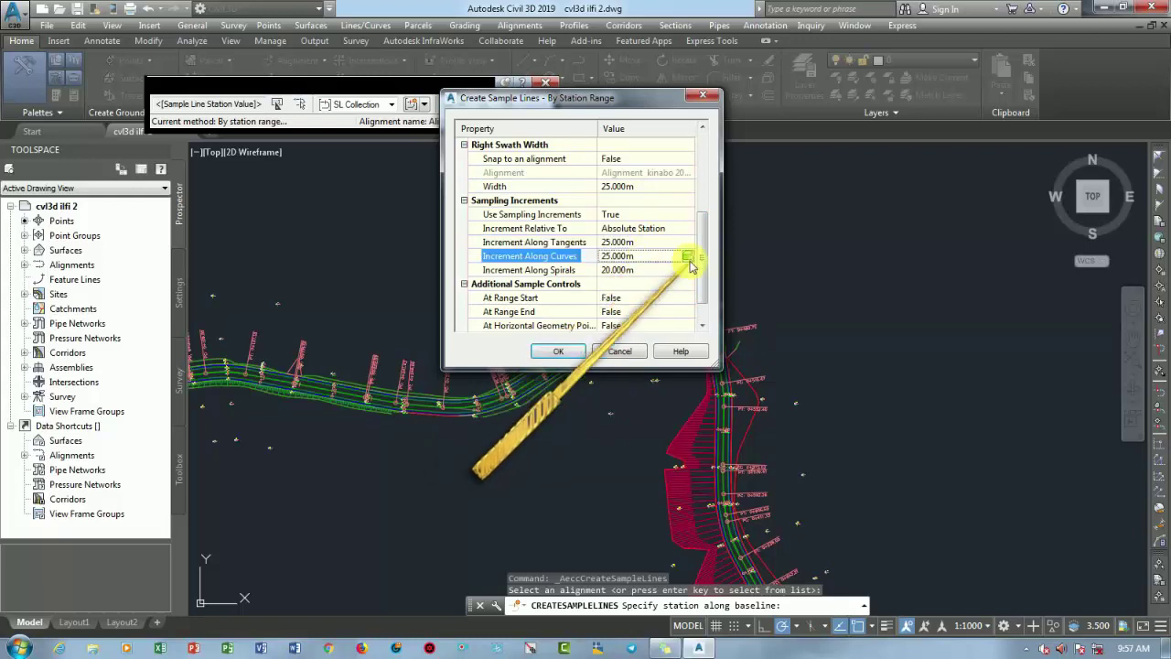
{"action": "left_click", "coordinate": [657, 271]}
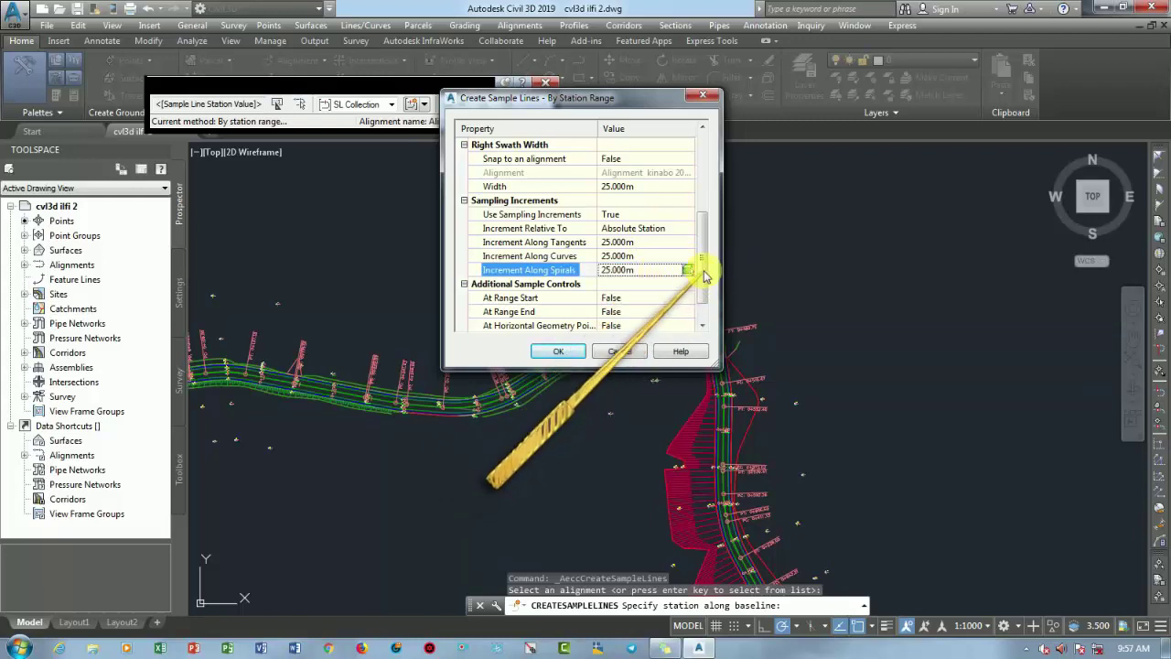
{"action": "scroll", "coordinate": [700, 279], "scroll_direction": "down", "scroll_amount": 1}
{"action": "left_click", "coordinate": [645, 314]}
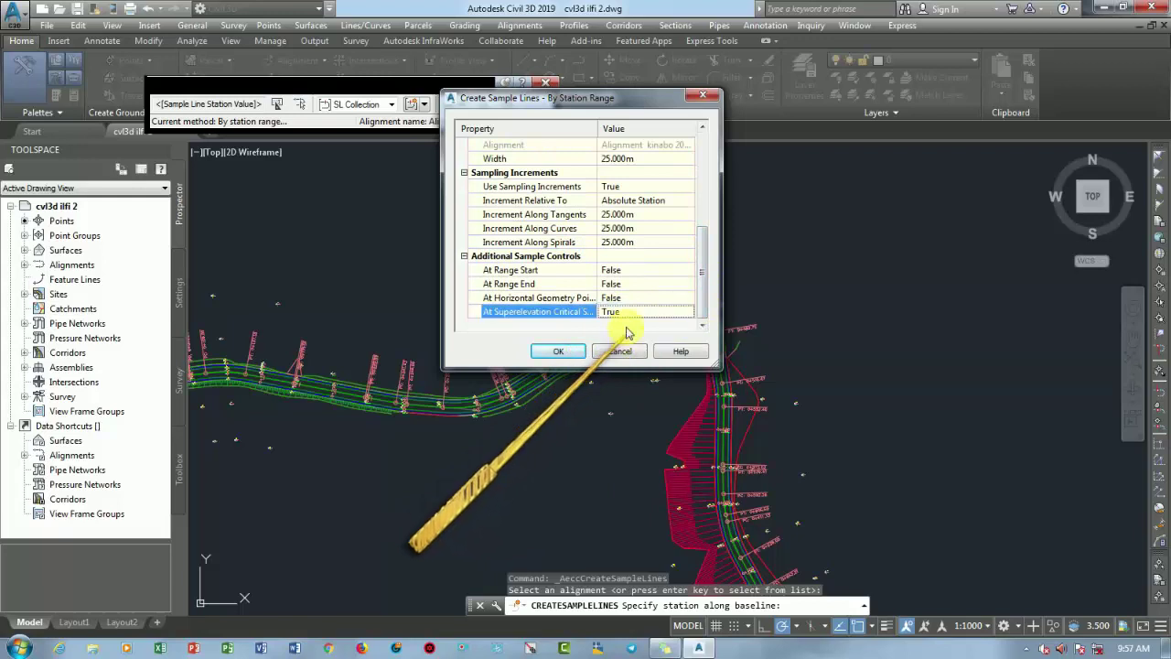
{"action": "left_click", "coordinate": [558, 352]}
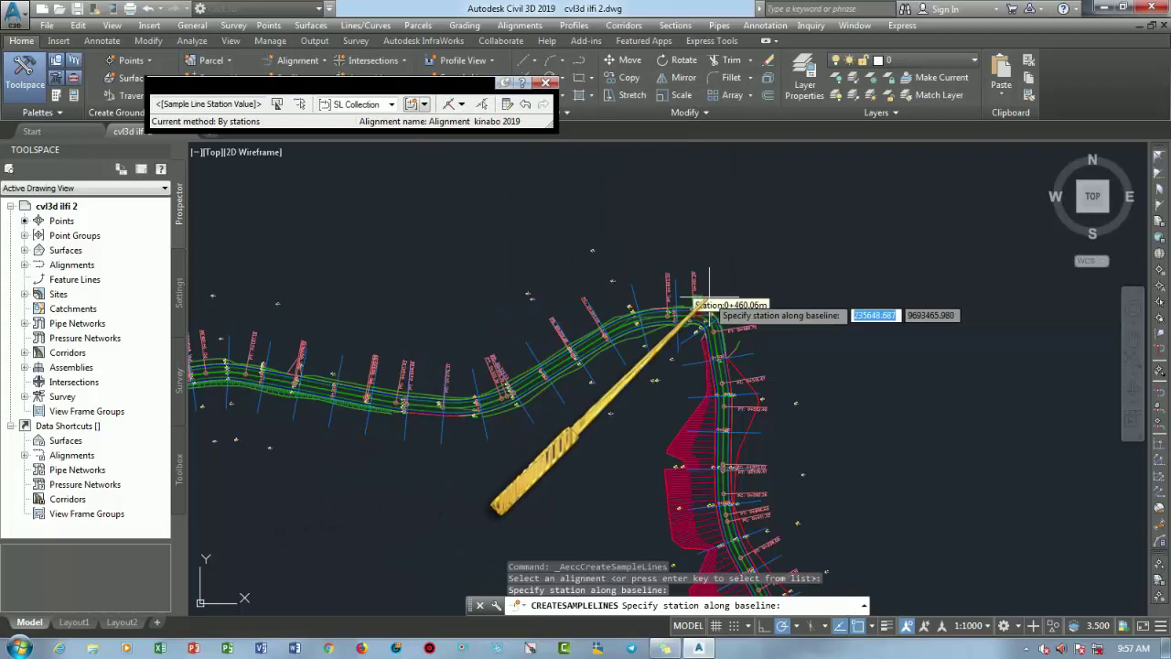
Finish placing sample lines along the kinabo 2019 alignment.
{"action": "scroll", "coordinate": [814, 412], "scroll_direction": "down", "scroll_amount": 2}
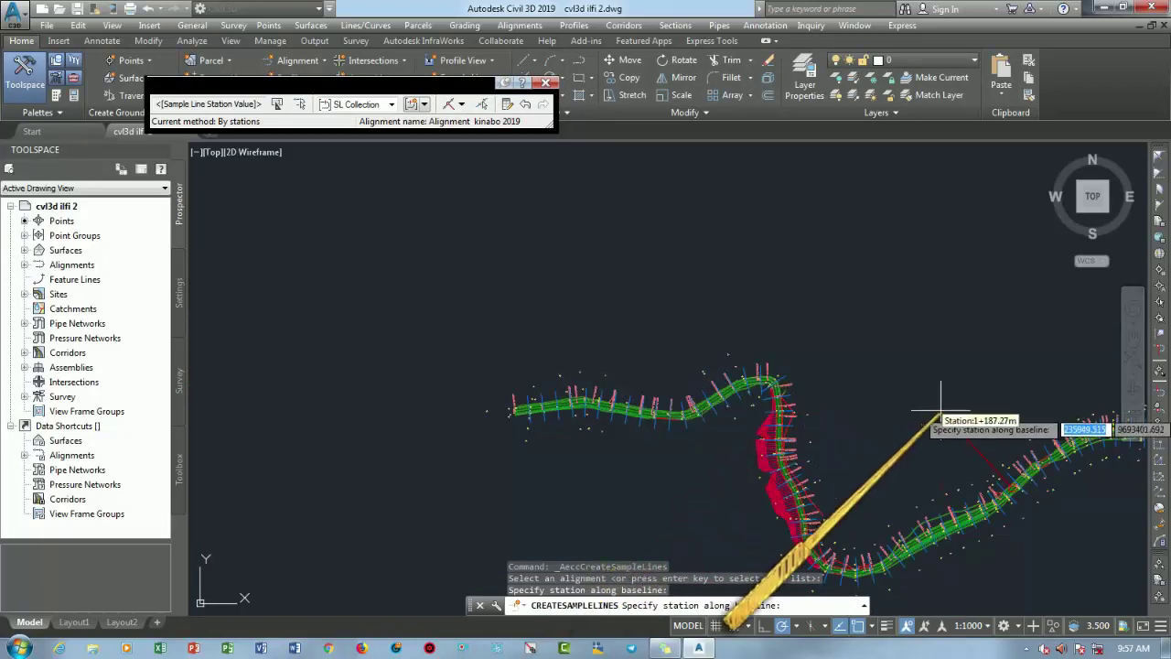
{"action": "middle_click_drag", "start_coordinate": [927, 391], "coordinate": [465, 308]}
{"action": "scroll", "coordinate": [836, 296], "scroll_direction": "up", "scroll_amount": 3}
{"action": "mouse_move", "coordinate": [836, 295]}
{"action": "middle_mouse_down"}
{"action": "mouse_move", "coordinate": [719, 304]}
{"action": "mouse_move", "coordinate": [648, 282]}
{"action": "middle_mouse_up"}
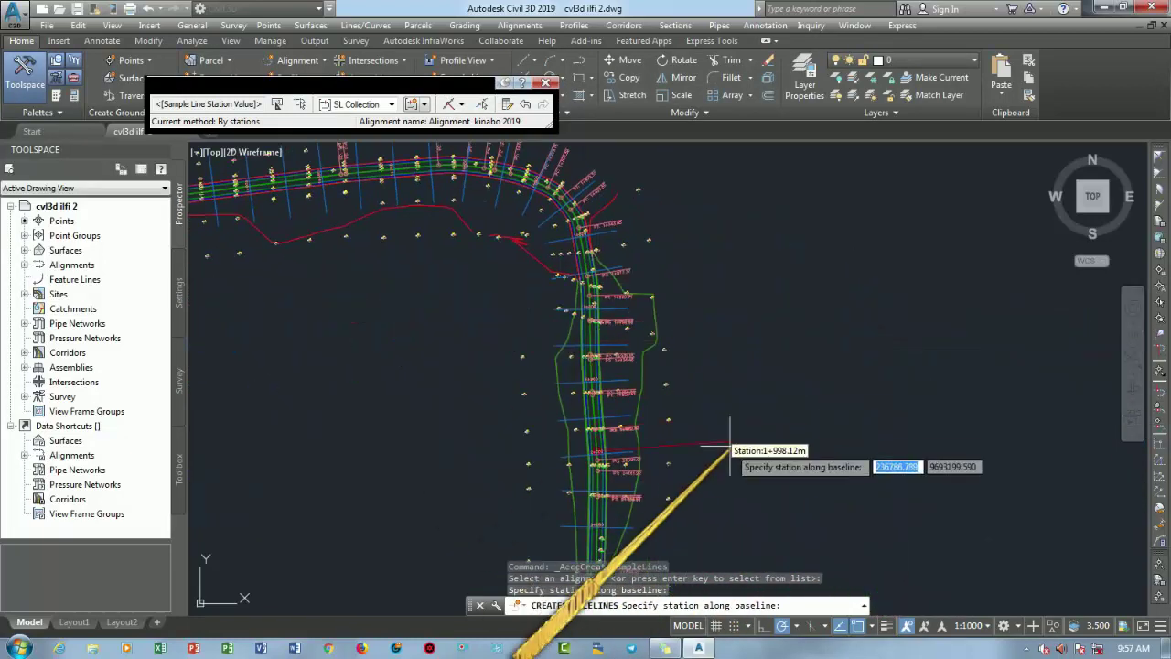
{"action": "scroll", "coordinate": [729, 452], "scroll_direction": "up", "scroll_amount": 3}
{"action": "key", "text": "Return"}
Zoom in on the new station labels from 1+875 to 1+925 at the alignment bend.
{"action": "middle_click_drag", "start_coordinate": [730, 452], "coordinate": [688, 413]}
{"action": "scroll", "coordinate": [517, 373], "scroll_direction": "up", "scroll_amount": 2}
{"action": "scroll", "coordinate": [517, 373], "scroll_direction": "up", "scroll_amount": 4}
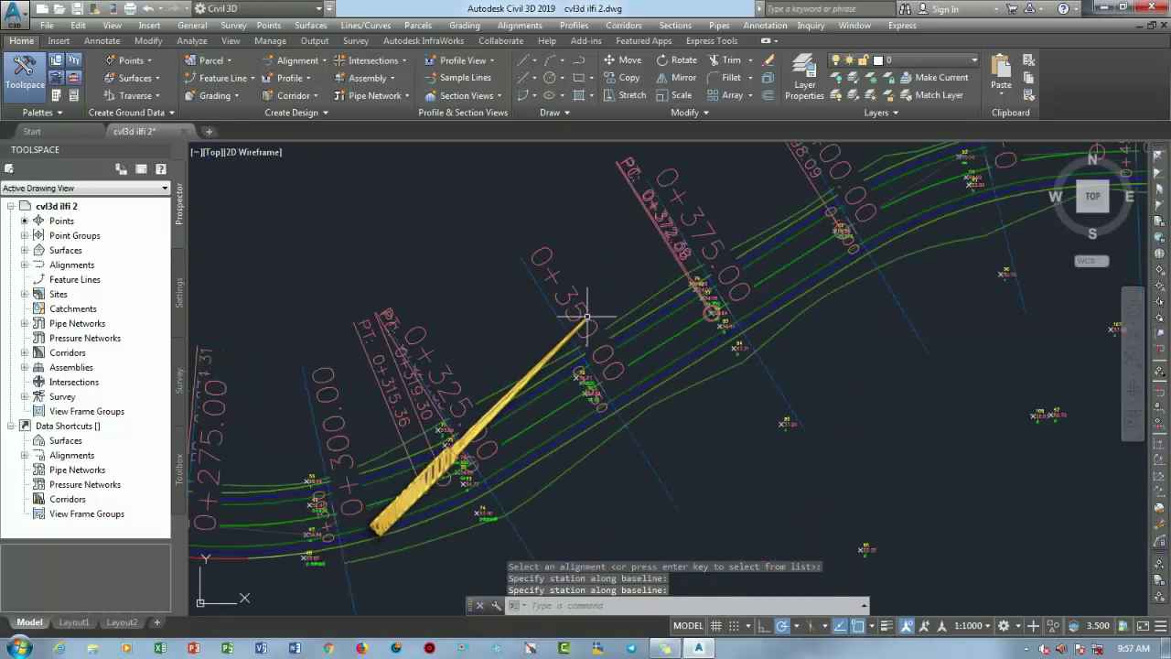
{"action": "scroll", "coordinate": [586, 317], "scroll_direction": "down", "scroll_amount": 5}
{"action": "middle_click_drag", "start_coordinate": [470, 309], "coordinate": [602, 313]}
{"action": "scroll", "coordinate": [855, 343], "scroll_direction": "up", "scroll_amount": 5}
{"action": "middle_click_drag", "start_coordinate": [855, 343], "coordinate": [784, 345]}
{"action": "scroll", "coordinate": [796, 340], "scroll_direction": "up", "scroll_amount": 3}
{"action": "scroll", "coordinate": [822, 335], "scroll_direction": "up", "scroll_amount": 2}
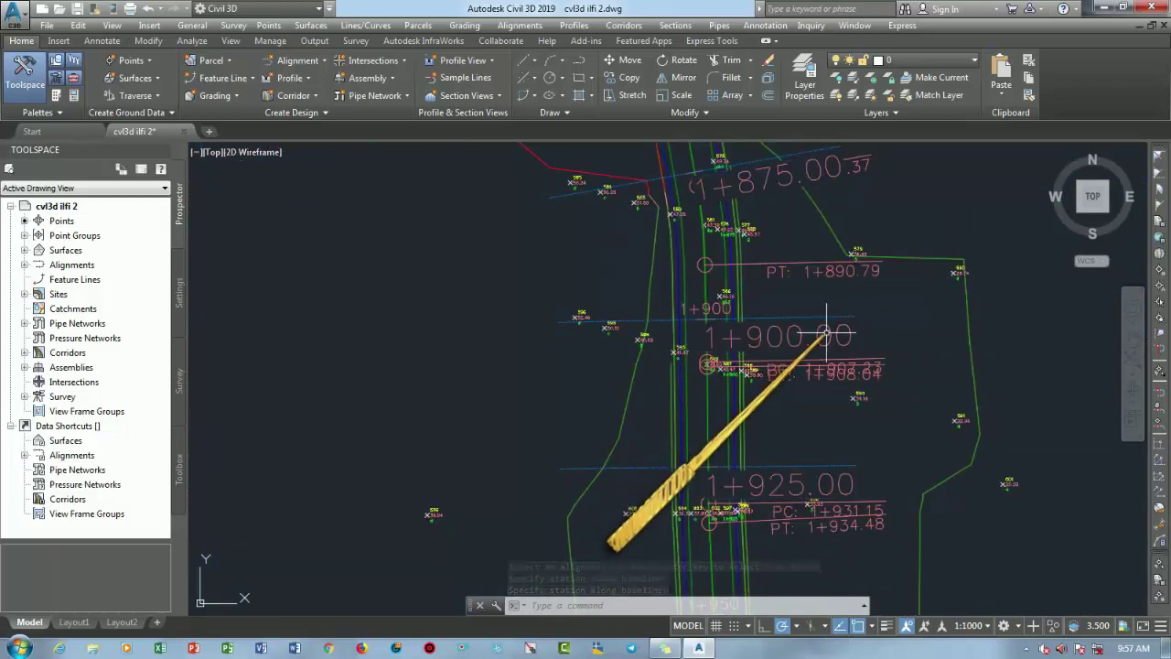
Bring up the Section Name label style from the sample line group's label editor.
{"action": "left_click", "coordinate": [835, 334]}
{"action": "right_click", "coordinate": [840, 334]}
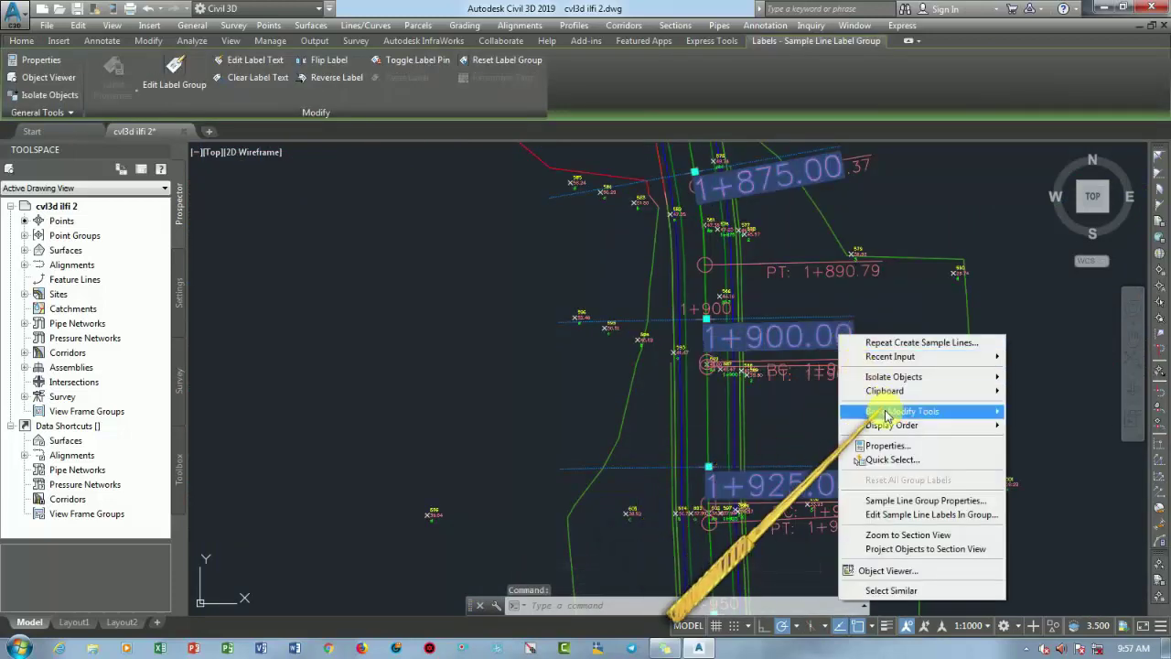
{"action": "left_click", "coordinate": [904, 514]}
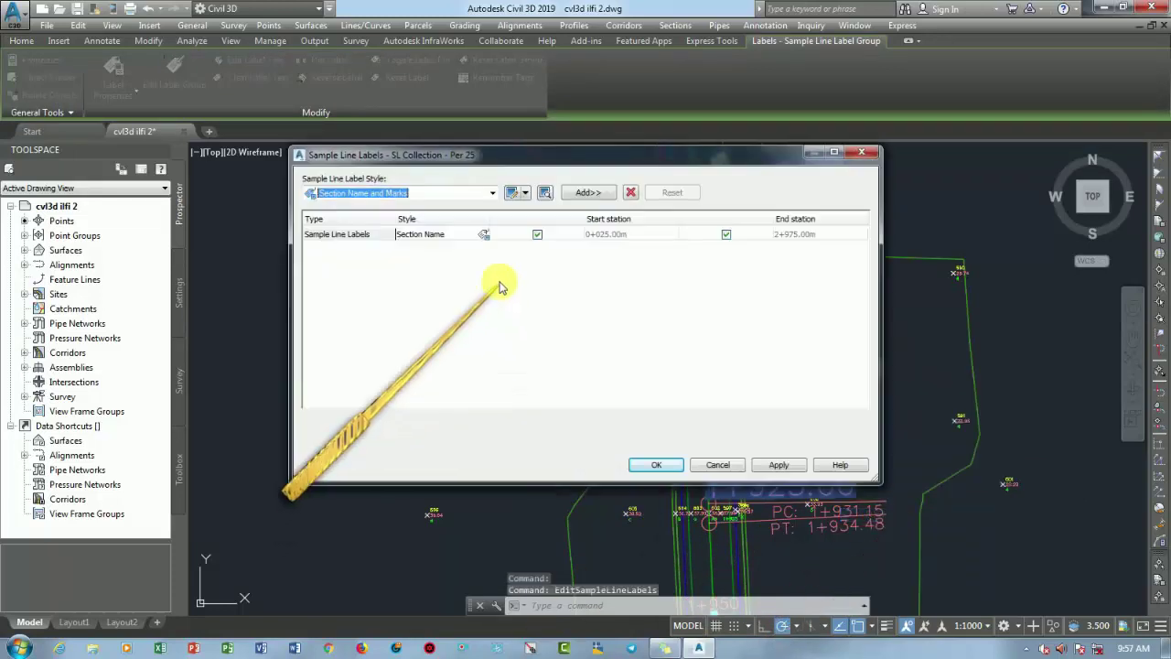
{"action": "left_click", "coordinate": [484, 235]}
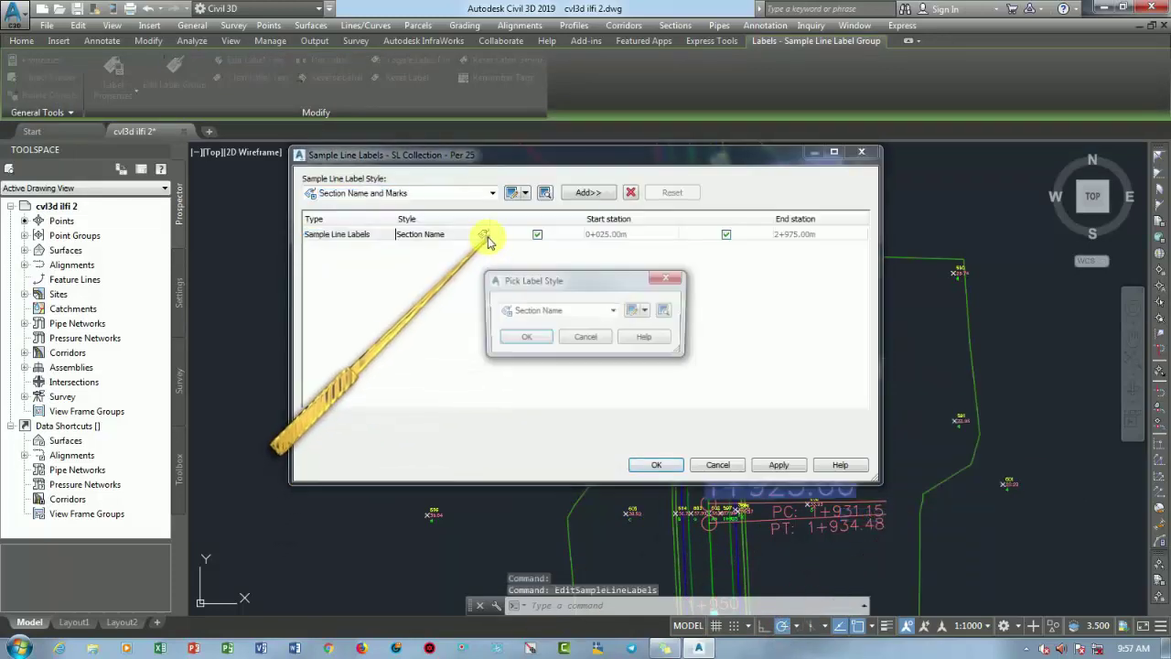
{"action": "left_click", "coordinate": [632, 313]}
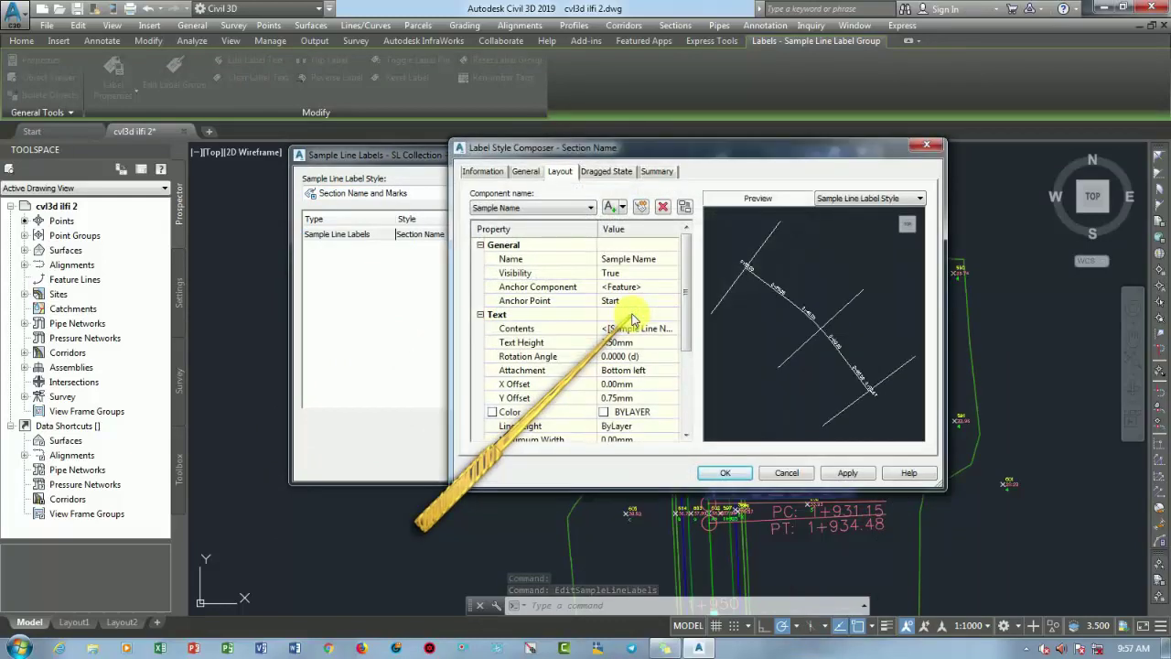
Change the Section Name label text colour to white and apply it to the station labels.
{"action": "left_click", "coordinate": [568, 212]}
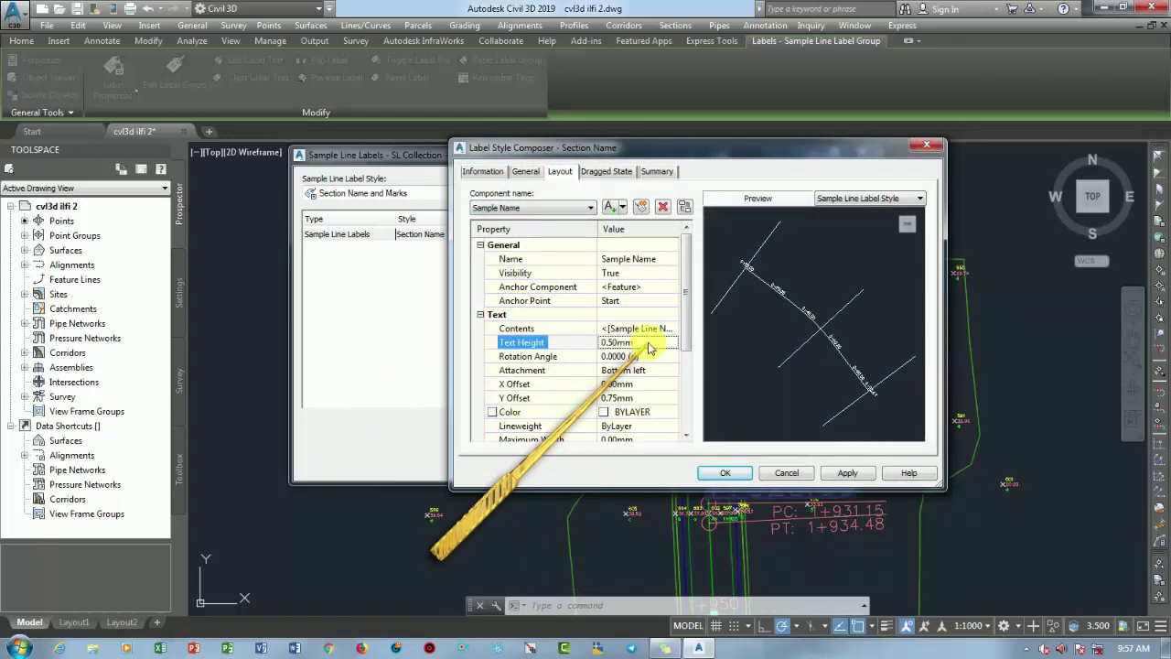
{"action": "left_click", "coordinate": [672, 414]}
{"action": "left_click", "coordinate": [550, 353]}
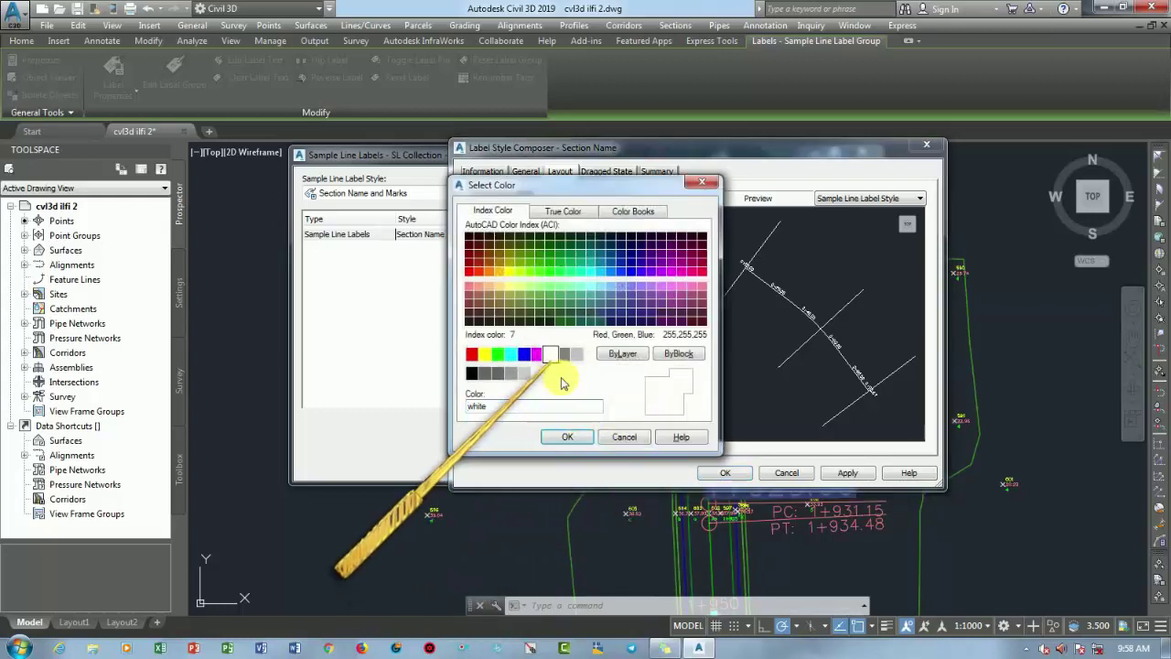
{"action": "left_click", "coordinate": [569, 437]}
{"action": "left_click", "coordinate": [723, 472]}
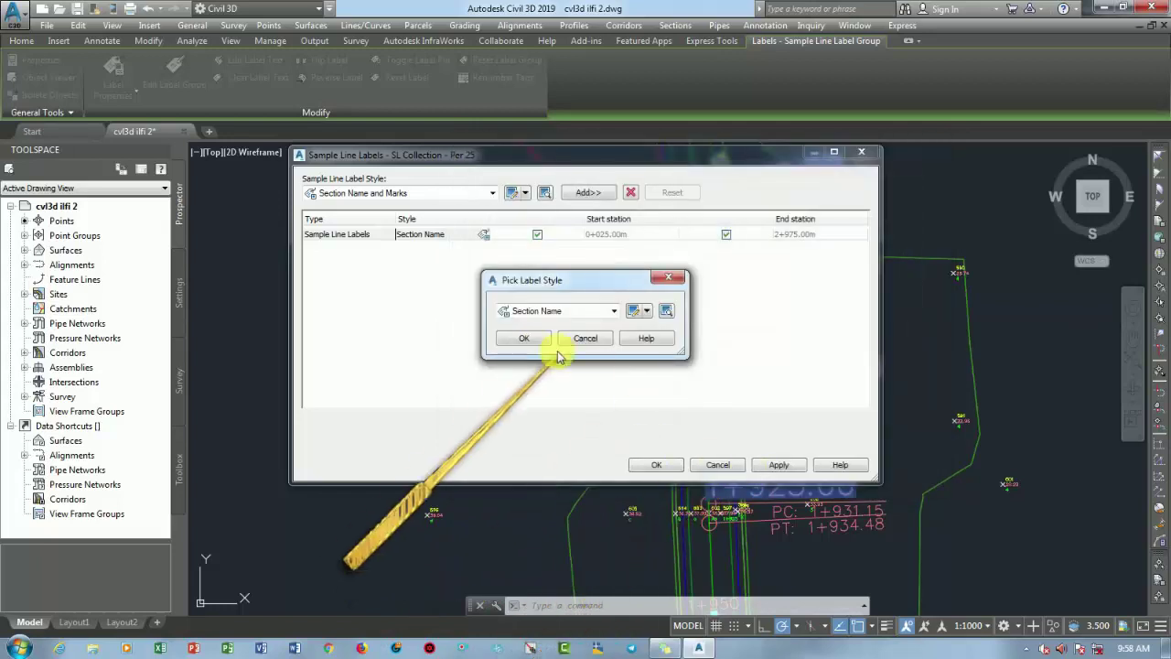
{"action": "key", "text": "Return"}
{"action": "left_click", "coordinate": [656, 465]}
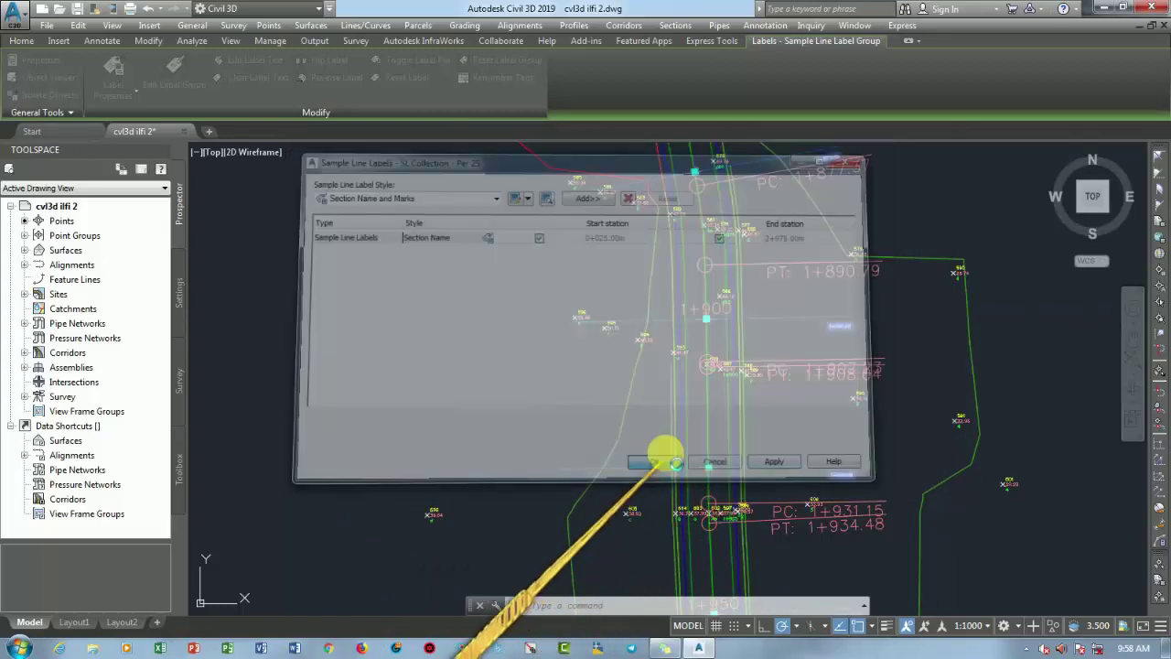
{"action": "key", "text": "Escape"}
Zoom to the 1+600.00 station label and edit the sample line group's labels again.
{"action": "scroll", "coordinate": [805, 339], "scroll_direction": "up", "scroll_amount": 2}
{"action": "mouse_move", "coordinate": [847, 307]}
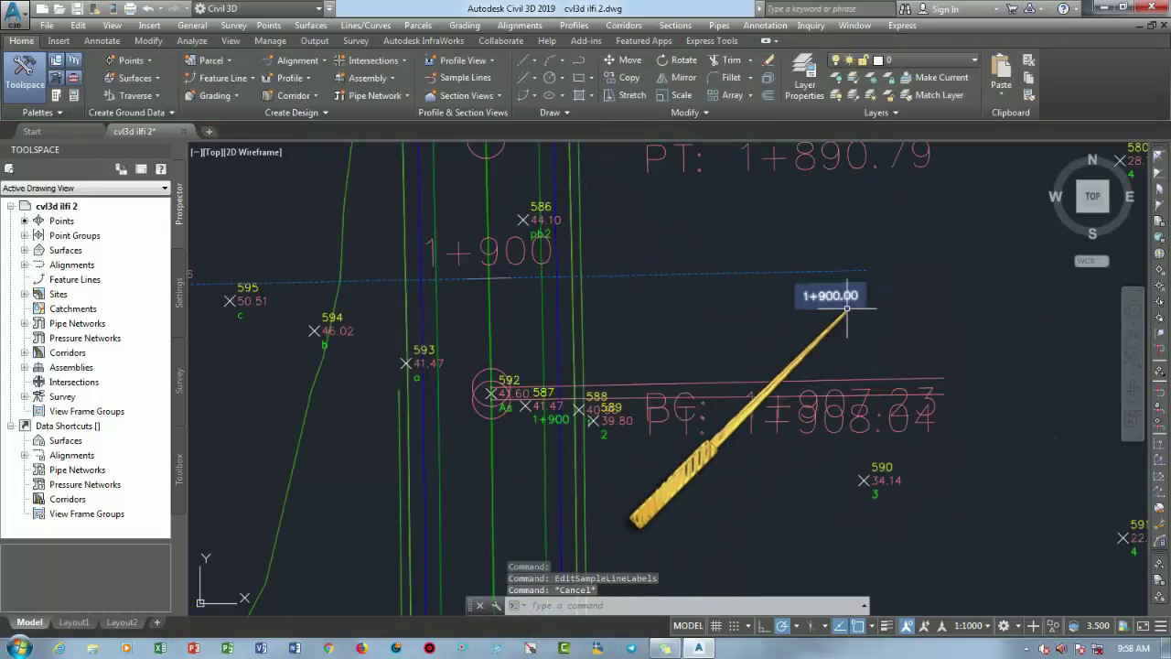
{"action": "scroll", "coordinate": [840, 308], "scroll_direction": "down", "scroll_amount": 8}
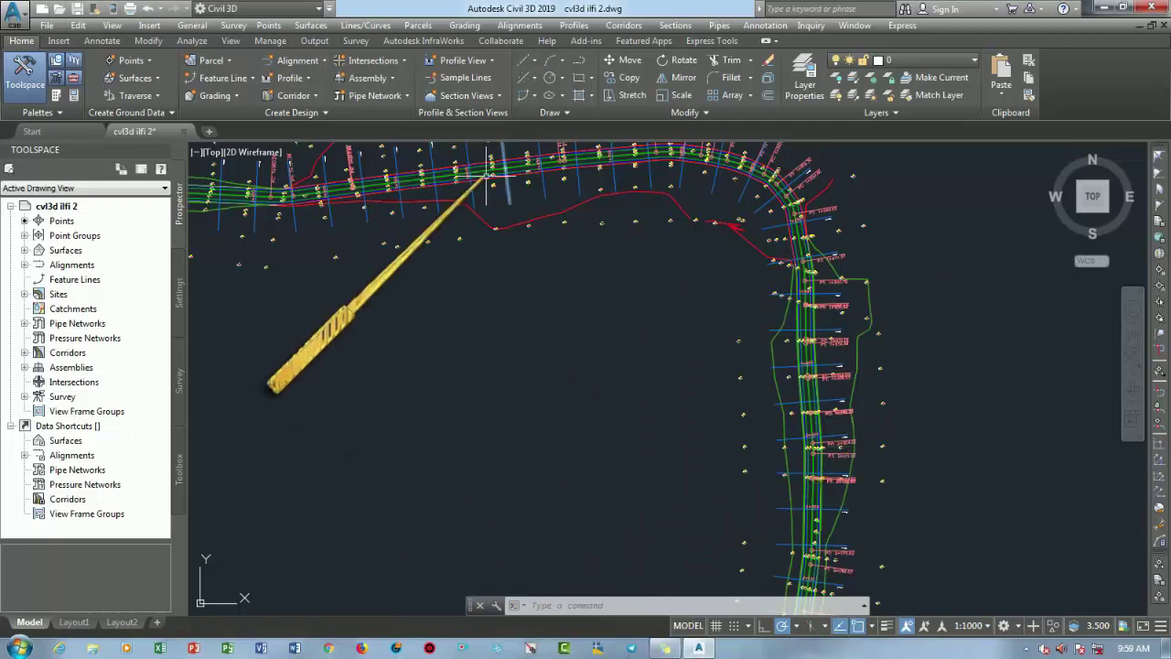
{"action": "middle_click_drag", "start_coordinate": [483, 170], "coordinate": [494, 366]}
{"action": "scroll", "coordinate": [495, 366], "scroll_direction": "up", "scroll_amount": 4}
{"action": "scroll", "coordinate": [522, 295], "scroll_direction": "up", "scroll_amount": 2}
{"action": "scroll", "coordinate": [522, 314], "scroll_direction": "up", "scroll_amount": 2}
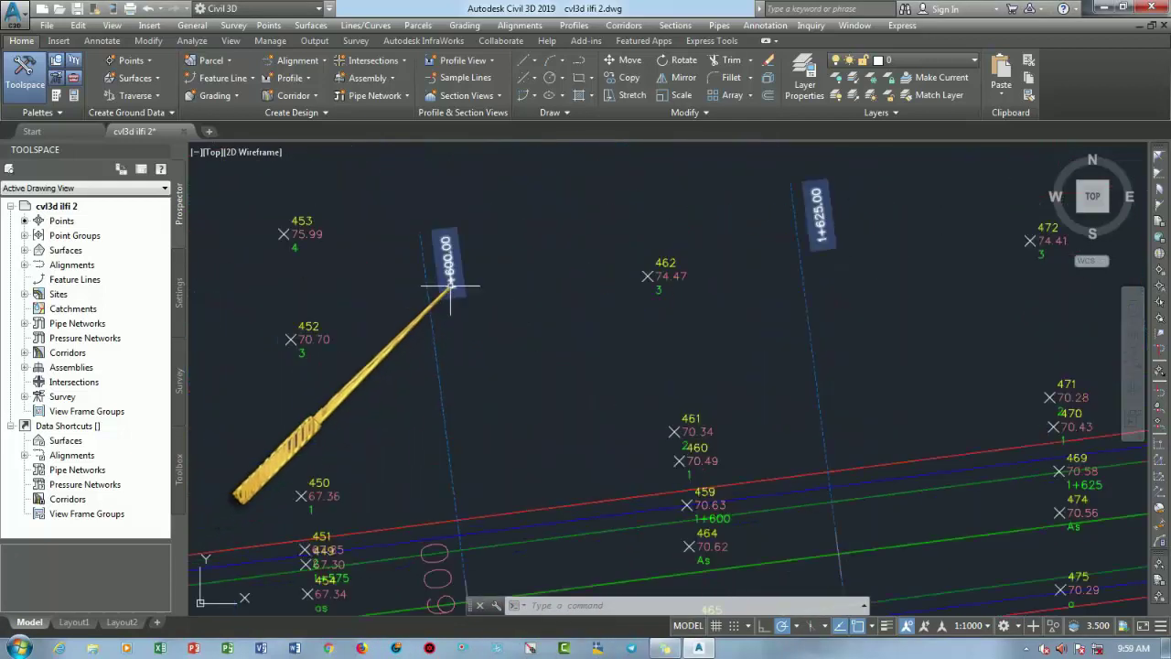
{"action": "left_click", "coordinate": [451, 281]}
{"action": "right_click", "coordinate": [450, 282]}
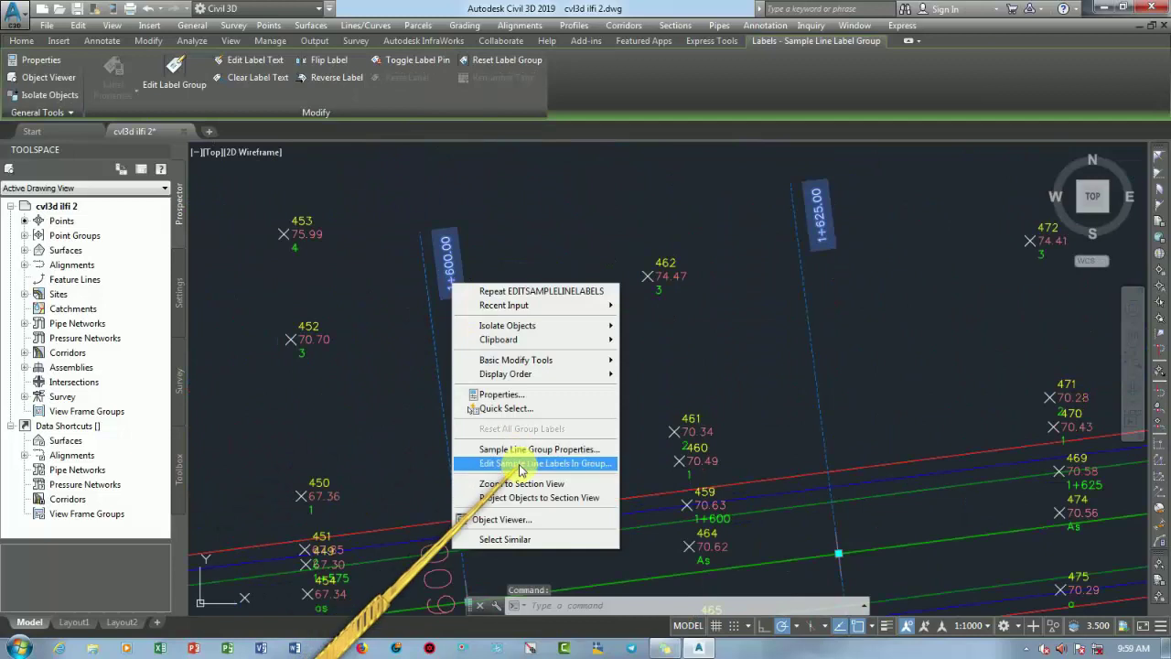
{"action": "left_click", "coordinate": [523, 468]}
Keep Section Name as the sample line label style and confirm all label dialogs.
{"action": "left_click", "coordinate": [484, 234]}
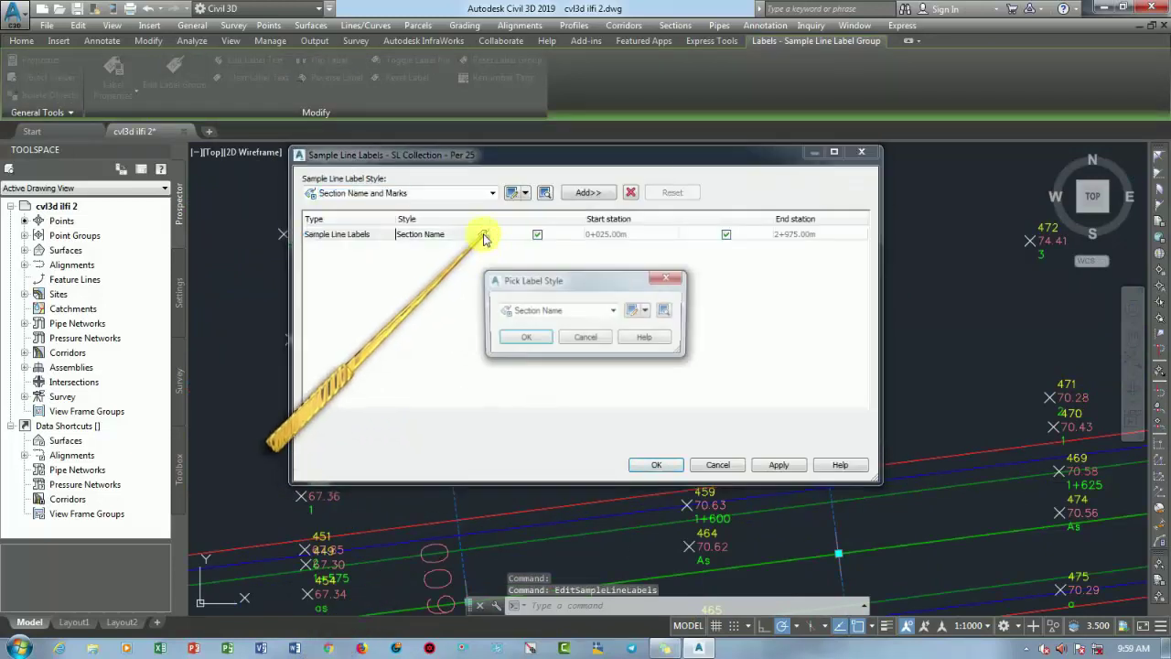
{"action": "left_click", "coordinate": [639, 312]}
{"action": "type", "text": "1.5"}
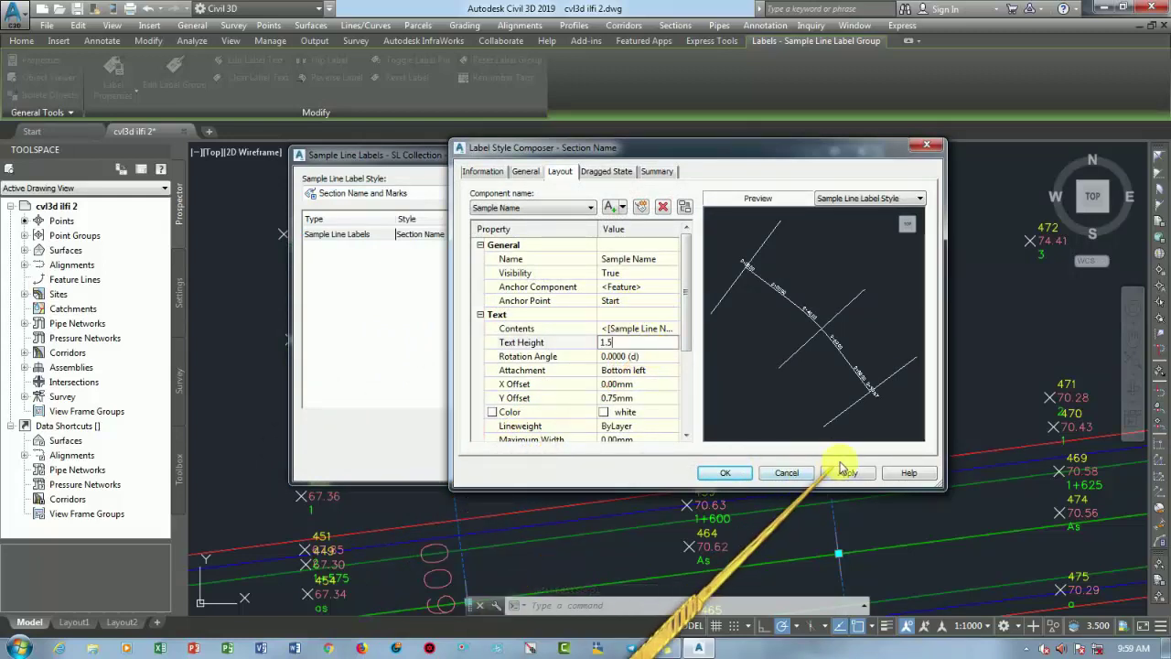
{"action": "left_click", "coordinate": [728, 473]}
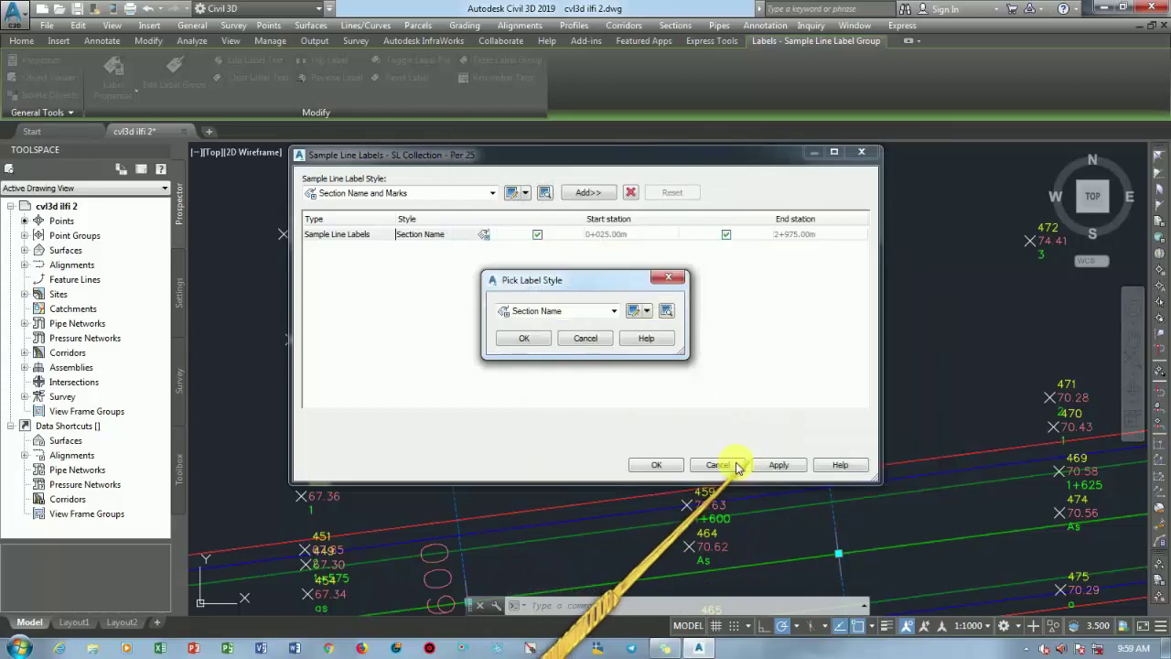
{"action": "left_click", "coordinate": [530, 340]}
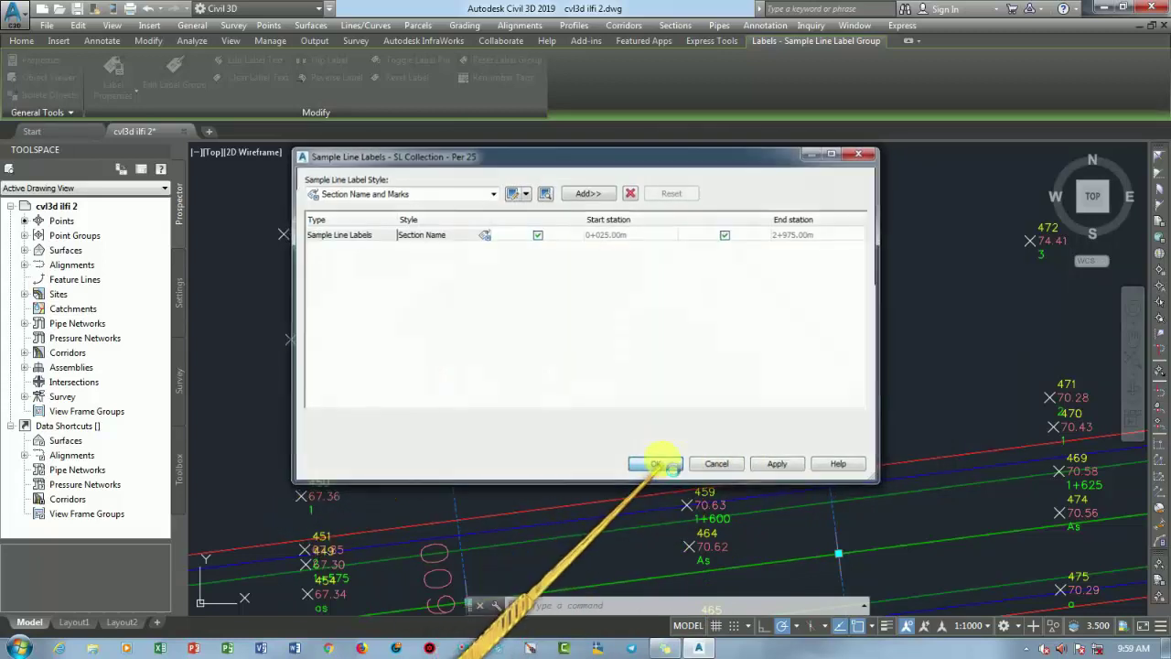
{"action": "left_click", "coordinate": [656, 465]}
{"action": "scroll", "coordinate": [638, 406], "scroll_direction": "down", "scroll_amount": 2}
{"action": "key", "text": "Escape"}
{"action": "scroll", "coordinate": [638, 406], "scroll_direction": "down", "scroll_amount": 5}
{"action": "middle_click_drag", "start_coordinate": [713, 277], "coordinate": [712, 369]}
{"action": "scroll", "coordinate": [553, 363], "scroll_direction": "up", "scroll_amount": 4}
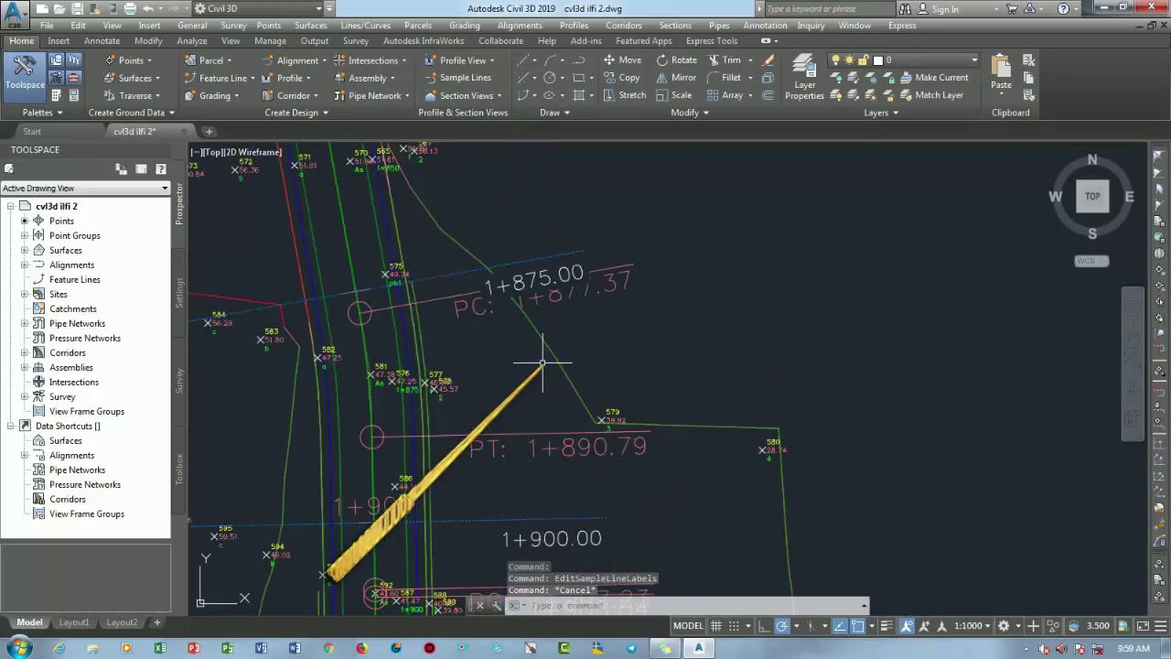
{"action": "scroll", "coordinate": [473, 305], "scroll_direction": "down", "scroll_amount": 3}
{"action": "scroll", "coordinate": [641, 366], "scroll_direction": "down", "scroll_amount": 2}
{"action": "scroll", "coordinate": [851, 375], "scroll_direction": "down", "scroll_amount": 2}
{"action": "scroll", "coordinate": [485, 430], "scroll_direction": "up", "scroll_amount": 1}
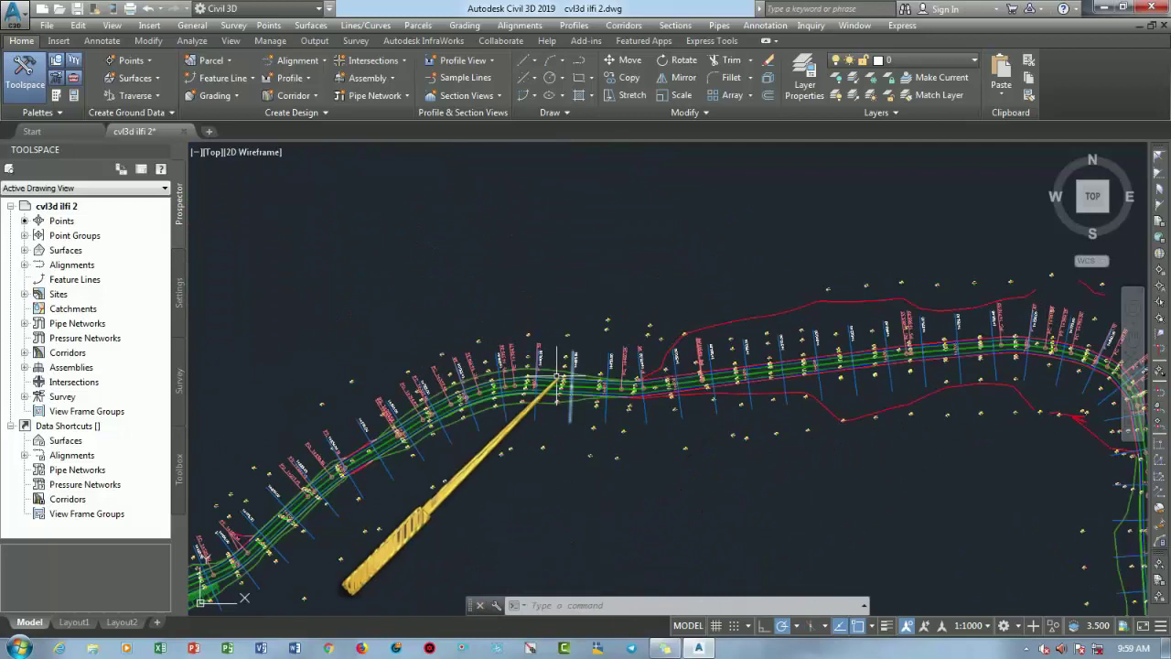
{"action": "scroll", "coordinate": [490, 402], "scroll_direction": "up", "scroll_amount": 3}
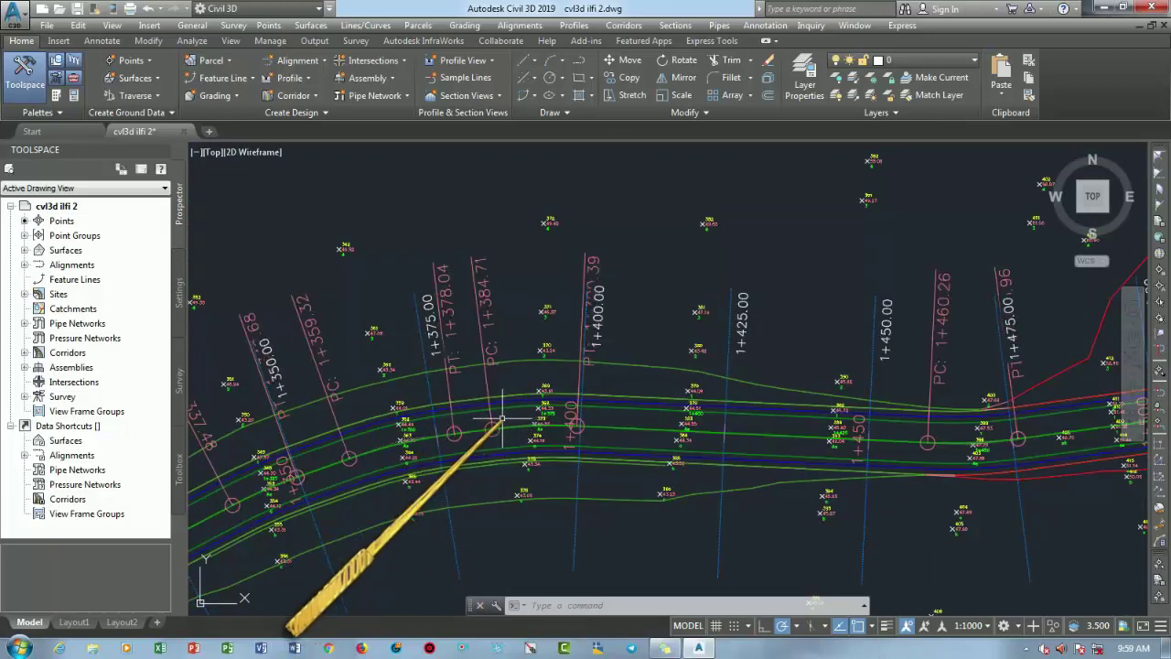
{"action": "scroll", "coordinate": [863, 393], "scroll_direction": "down", "scroll_amount": 4}
{"action": "scroll", "coordinate": [888, 393], "scroll_direction": "up", "scroll_amount": 4}
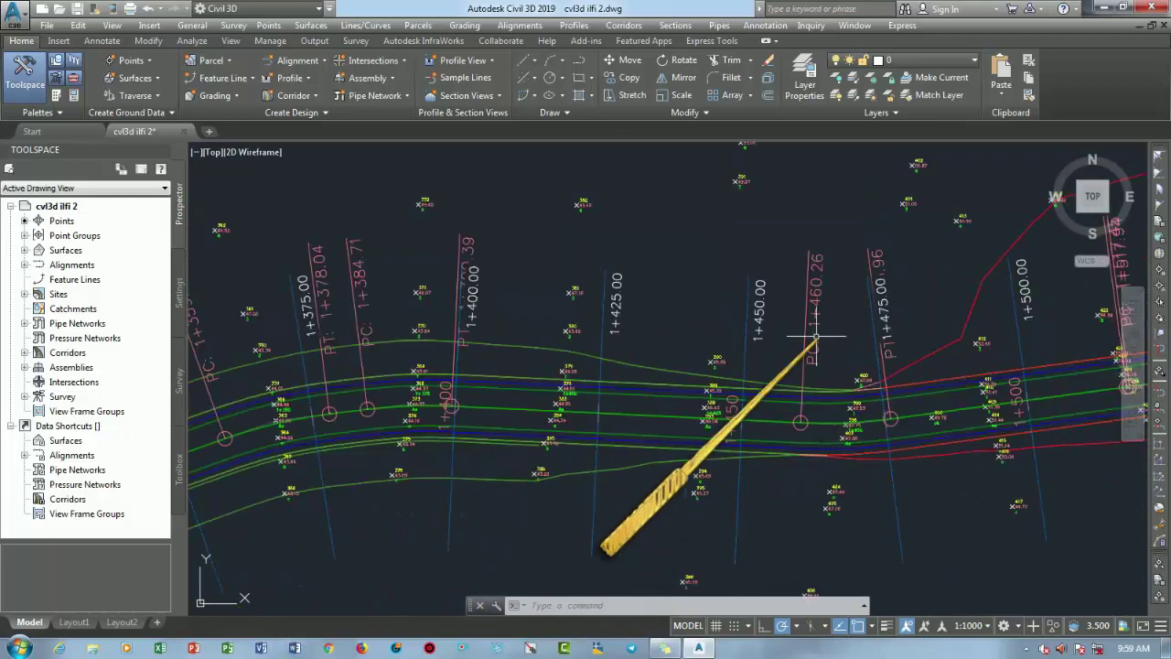
{"action": "scroll", "coordinate": [801, 383], "scroll_direction": "down", "scroll_amount": 1}
{"action": "scroll", "coordinate": [824, 403], "scroll_direction": "down", "scroll_amount": 2}
{"action": "scroll", "coordinate": [787, 457], "scroll_direction": "down", "scroll_amount": 1}
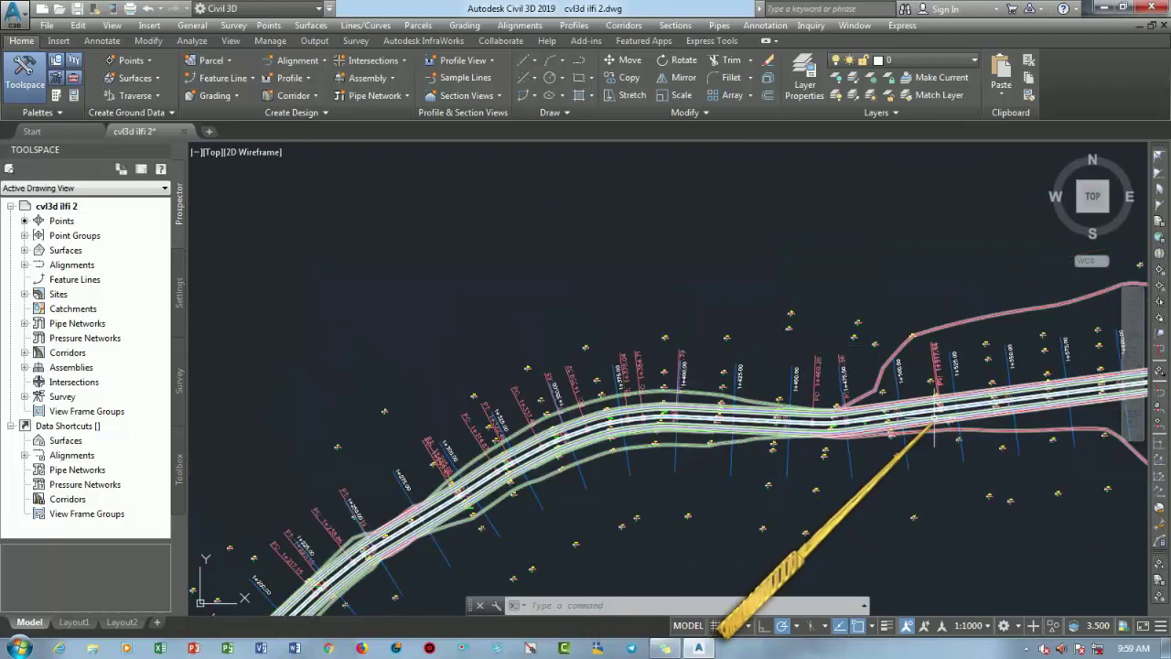
{"action": "scroll", "coordinate": [608, 316], "scroll_direction": "up", "scroll_amount": 1}
{"action": "scroll", "coordinate": [759, 314], "scroll_direction": "down", "scroll_amount": 2}
{"action": "middle_click_drag", "start_coordinate": [758, 314], "coordinate": [262, 301]}
{"action": "scroll", "coordinate": [591, 321], "scroll_direction": "up", "scroll_amount": 3}
{"action": "scroll", "coordinate": [590, 321], "scroll_direction": "up", "scroll_amount": 3}
{"action": "scroll", "coordinate": [563, 327], "scroll_direction": "down", "scroll_amount": 1}
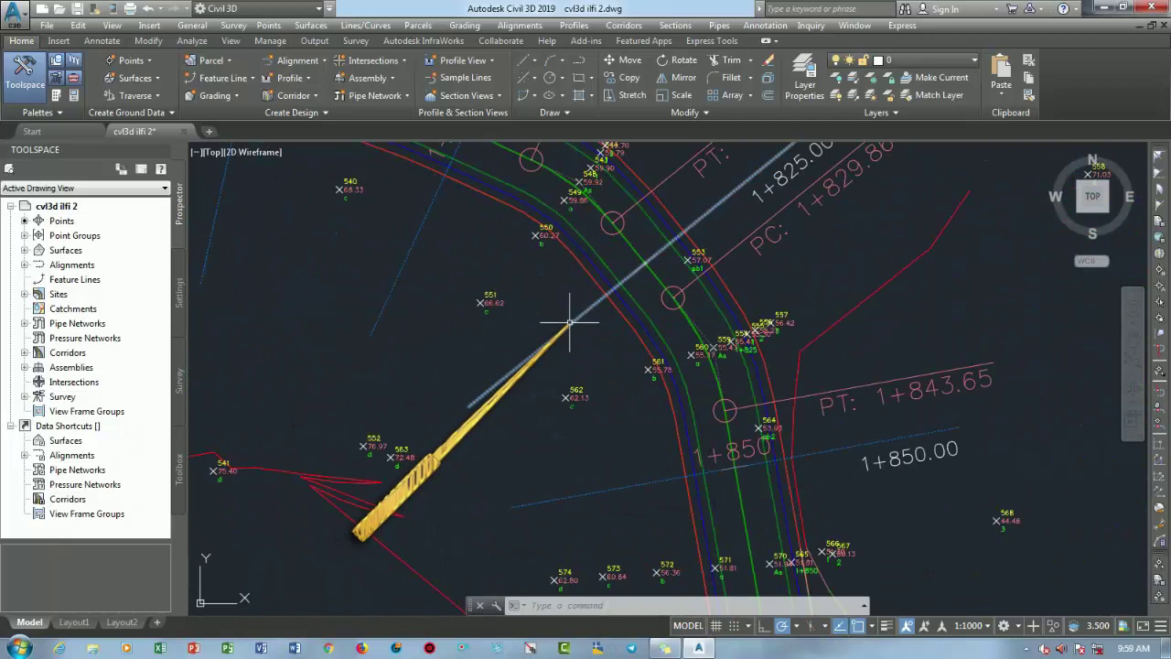
Set the Road Sample Line style's line colour to white.
{"action": "left_click", "coordinate": [569, 322]}
{"action": "right_click", "coordinate": [569, 322]}
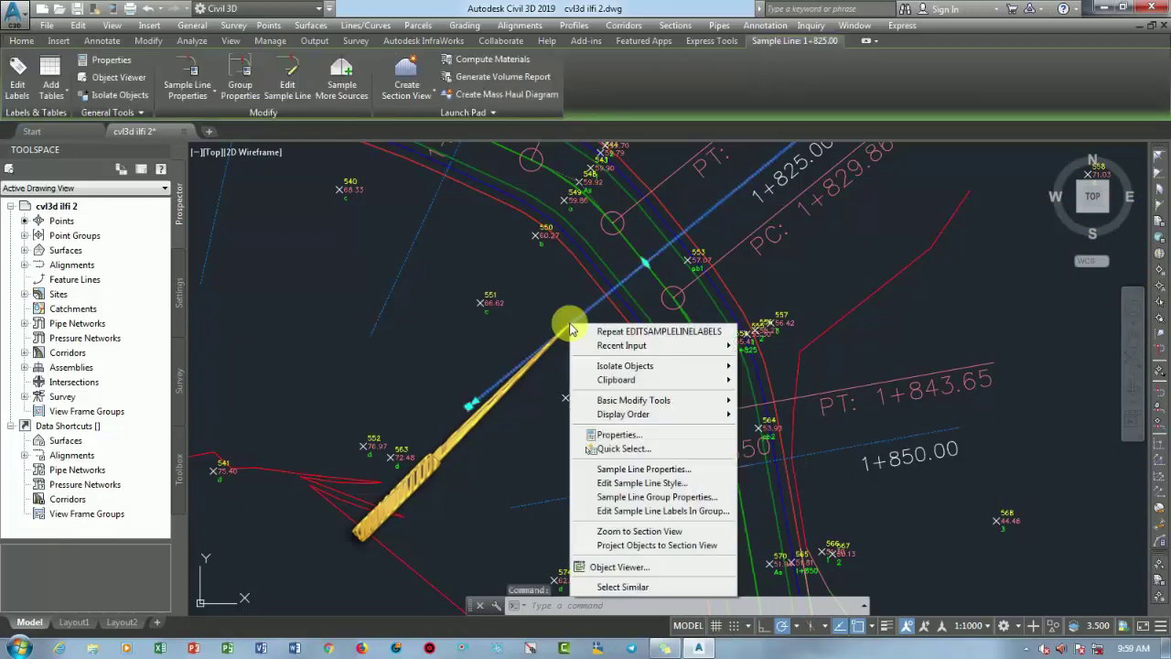
{"action": "left_click", "coordinate": [616, 485]}
{"action": "left_click", "coordinate": [448, 172]}
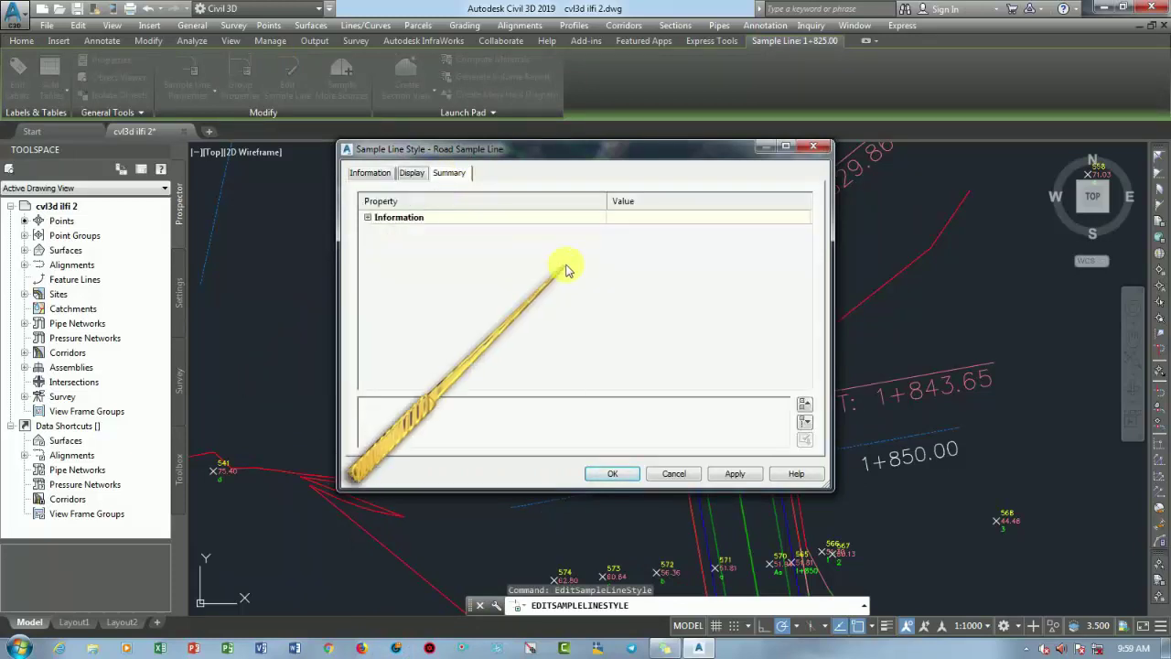
{"action": "left_click", "coordinate": [411, 172]}
{"action": "left_click", "coordinate": [534, 258]}
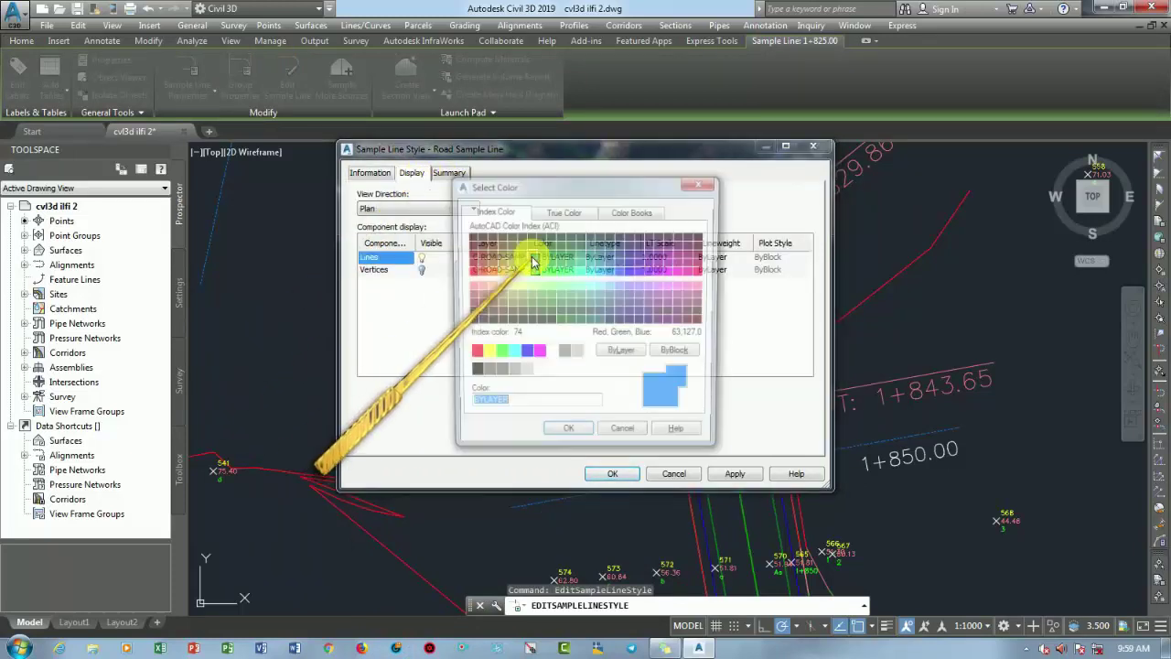
{"action": "left_click", "coordinate": [549, 354]}
{"action": "left_click", "coordinate": [575, 443]}
{"action": "left_click", "coordinate": [610, 473]}
Pan to the alignment curve near station 2+575 to check the white sample lines.
{"action": "scroll", "coordinate": [651, 348], "scroll_direction": "down", "scroll_amount": 5}
{"action": "middle_click_drag", "start_coordinate": [651, 348], "coordinate": [818, 366]}
{"action": "scroll", "coordinate": [818, 366], "scroll_direction": "up", "scroll_amount": 3}
{"action": "scroll", "coordinate": [758, 393], "scroll_direction": "up", "scroll_amount": 3}
{"action": "scroll", "coordinate": [607, 510], "scroll_direction": "down", "scroll_amount": 5}
{"action": "middle_click_drag", "start_coordinate": [606, 509], "coordinate": [902, 230]}
{"action": "scroll", "coordinate": [649, 405], "scroll_direction": "up", "scroll_amount": 4}
{"action": "scroll", "coordinate": [741, 425], "scroll_direction": "up", "scroll_amount": 2}
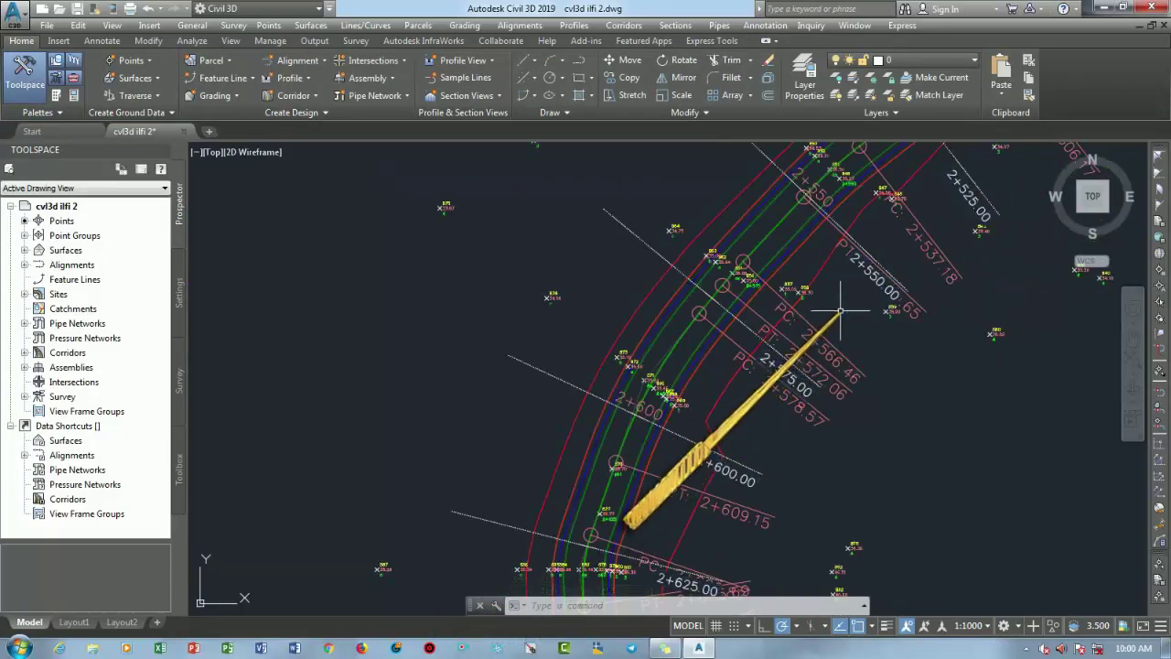
{"action": "middle_click_drag", "start_coordinate": [824, 320], "coordinate": [709, 407]}
{"action": "scroll", "coordinate": [709, 407], "scroll_direction": "down", "scroll_amount": 2}
{"action": "scroll", "coordinate": [784, 366], "scroll_direction": "down", "scroll_amount": 3}
{"action": "scroll", "coordinate": [811, 327], "scroll_direction": "up", "scroll_amount": 2}
{"action": "scroll", "coordinate": [627, 274], "scroll_direction": "up", "scroll_amount": 2}
{"action": "scroll", "coordinate": [696, 331], "scroll_direction": "up", "scroll_amount": 2}
{"action": "scroll", "coordinate": [594, 394], "scroll_direction": "up", "scroll_amount": 2}
{"action": "scroll", "coordinate": [554, 400], "scroll_direction": "up", "scroll_amount": 2}
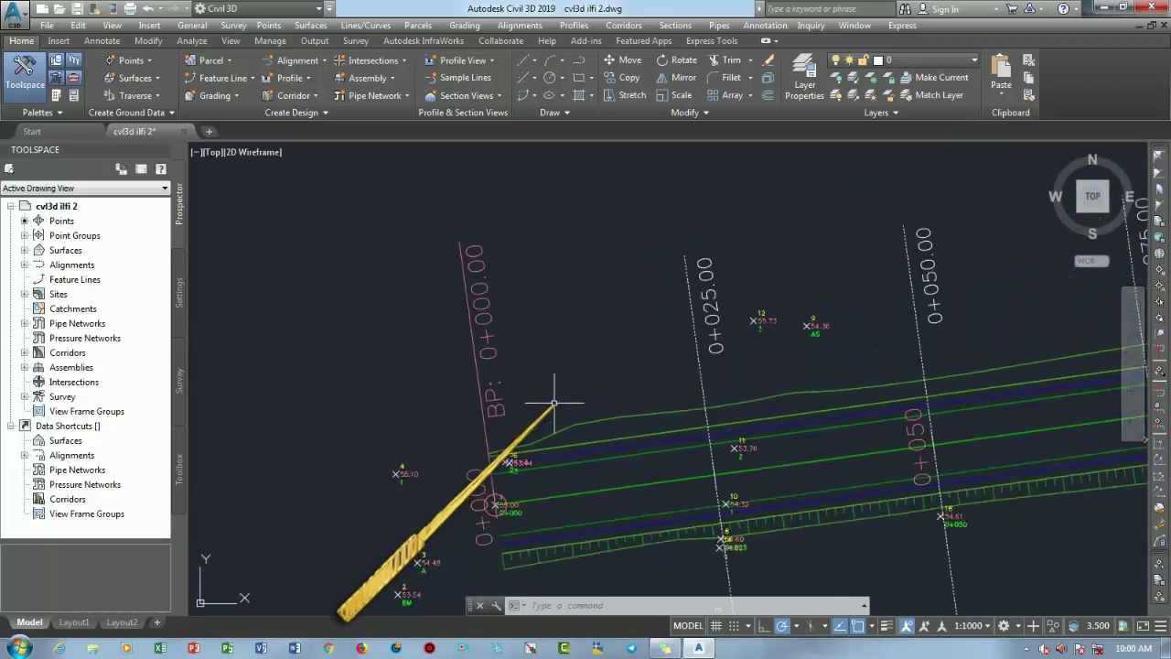
{"action": "middle_click_drag", "start_coordinate": [841, 332], "coordinate": [689, 368]}
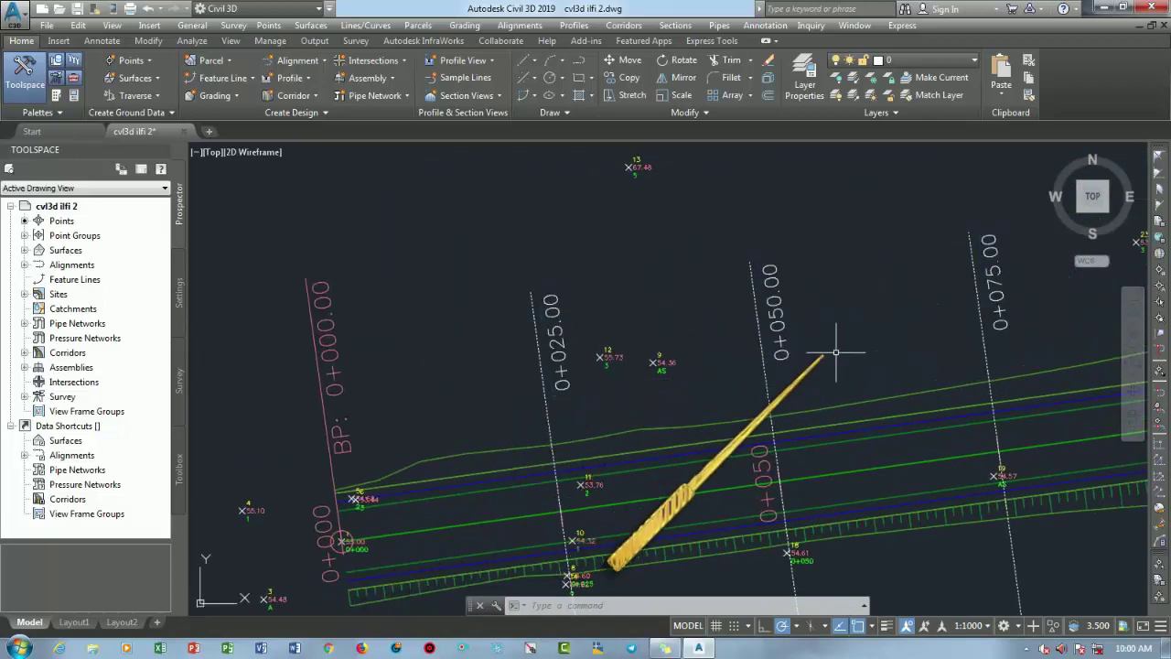
{"action": "scroll", "coordinate": [784, 340], "scroll_direction": "down", "scroll_amount": 2}
{"action": "scroll", "coordinate": [554, 366], "scroll_direction": "down", "scroll_amount": 2}
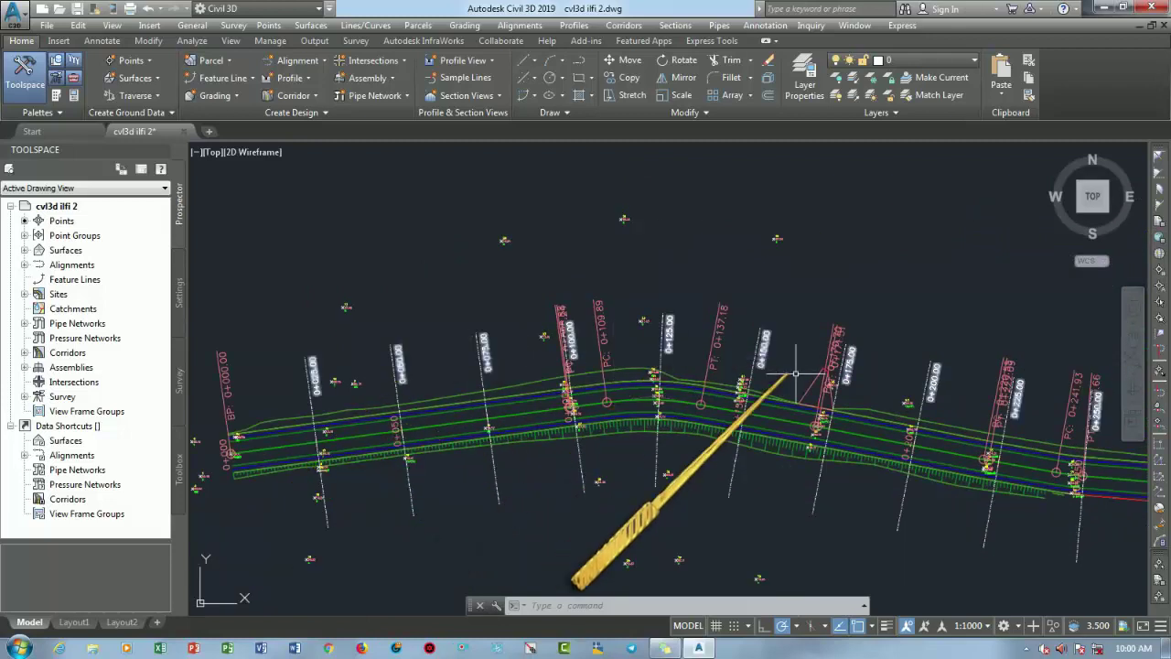
{"action": "scroll", "coordinate": [888, 397], "scroll_direction": "down", "scroll_amount": 1}
{"action": "scroll", "coordinate": [392, 332], "scroll_direction": "down", "scroll_amount": 1}
{"action": "scroll", "coordinate": [668, 301], "scroll_direction": "down", "scroll_amount": 1}
{"action": "scroll", "coordinate": [601, 322], "scroll_direction": "down", "scroll_amount": 1}
{"action": "scroll", "coordinate": [601, 322], "scroll_direction": "down", "scroll_amount": 1}
{"action": "scroll", "coordinate": [687, 348], "scroll_direction": "down", "scroll_amount": 1}
{"action": "scroll", "coordinate": [711, 321], "scroll_direction": "down", "scroll_amount": 1}
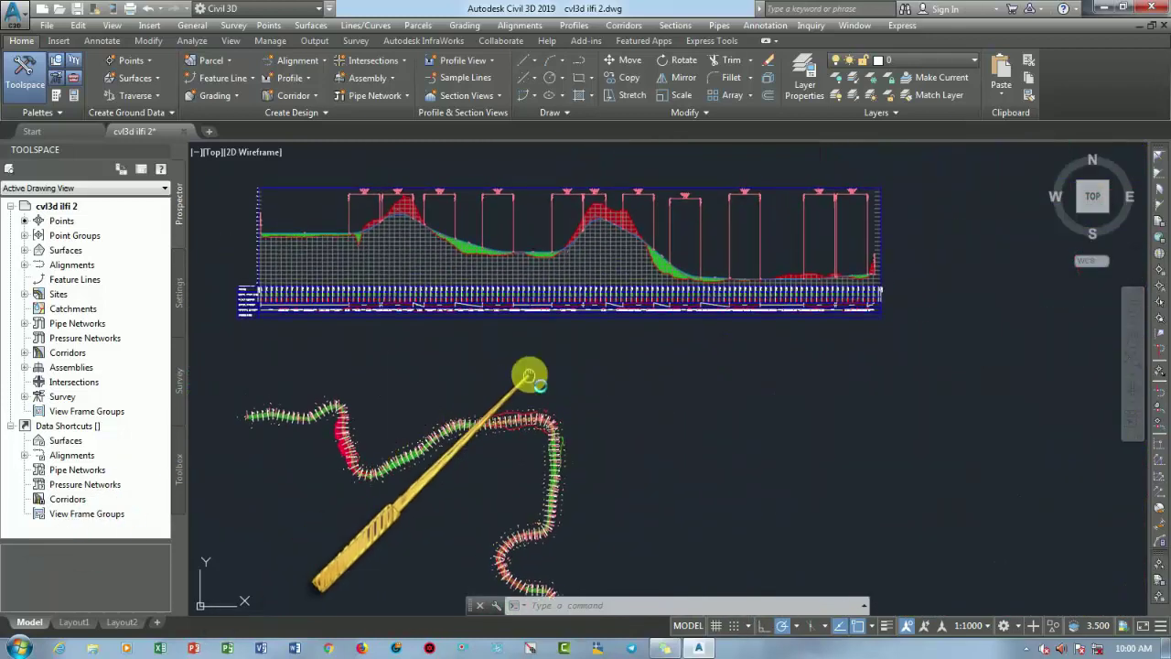
{"action": "scroll", "coordinate": [567, 403], "scroll_direction": "up", "scroll_amount": 1}
{"action": "scroll", "coordinate": [562, 384], "scroll_direction": "up", "scroll_amount": 2}
{"action": "scroll", "coordinate": [556, 389], "scroll_direction": "down", "scroll_amount": 4}
{"action": "scroll", "coordinate": [549, 392], "scroll_direction": "down", "scroll_amount": 1}
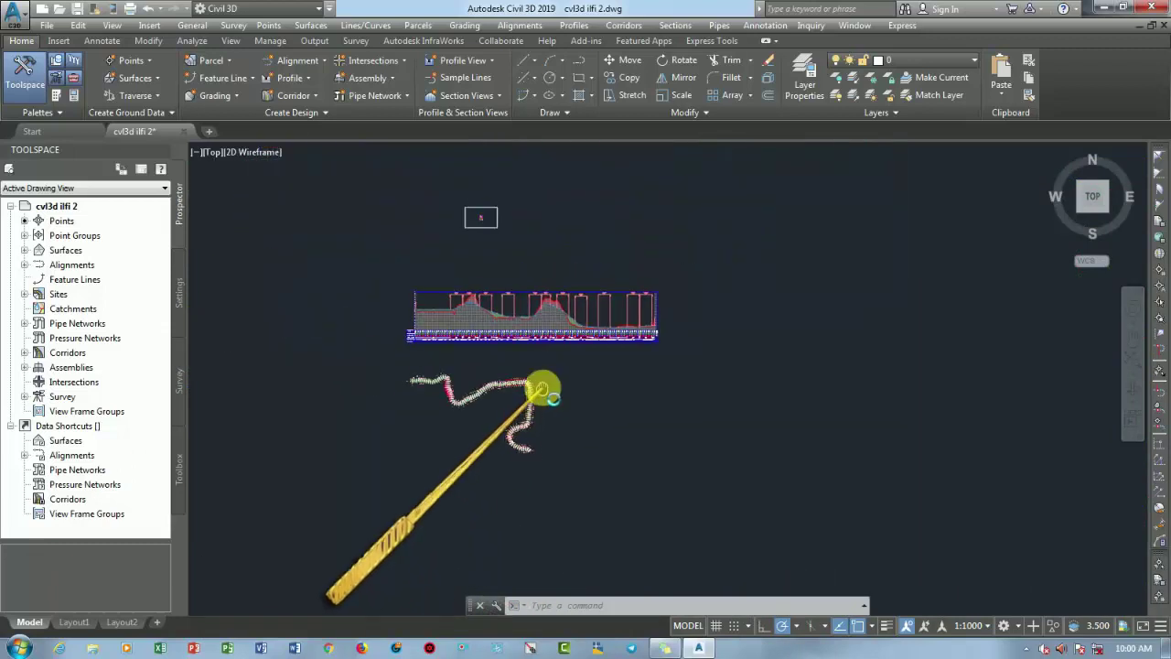
{"action": "scroll", "coordinate": [540, 392], "scroll_direction": "up", "scroll_amount": 5}
{"action": "scroll", "coordinate": [486, 369], "scroll_direction": "up", "scroll_amount": 2}
{"action": "scroll", "coordinate": [485, 311], "scroll_direction": "up", "scroll_amount": 2}
{"action": "scroll", "coordinate": [497, 334], "scroll_direction": "up", "scroll_amount": 2}
{"action": "scroll", "coordinate": [495, 321], "scroll_direction": "up", "scroll_amount": 3}
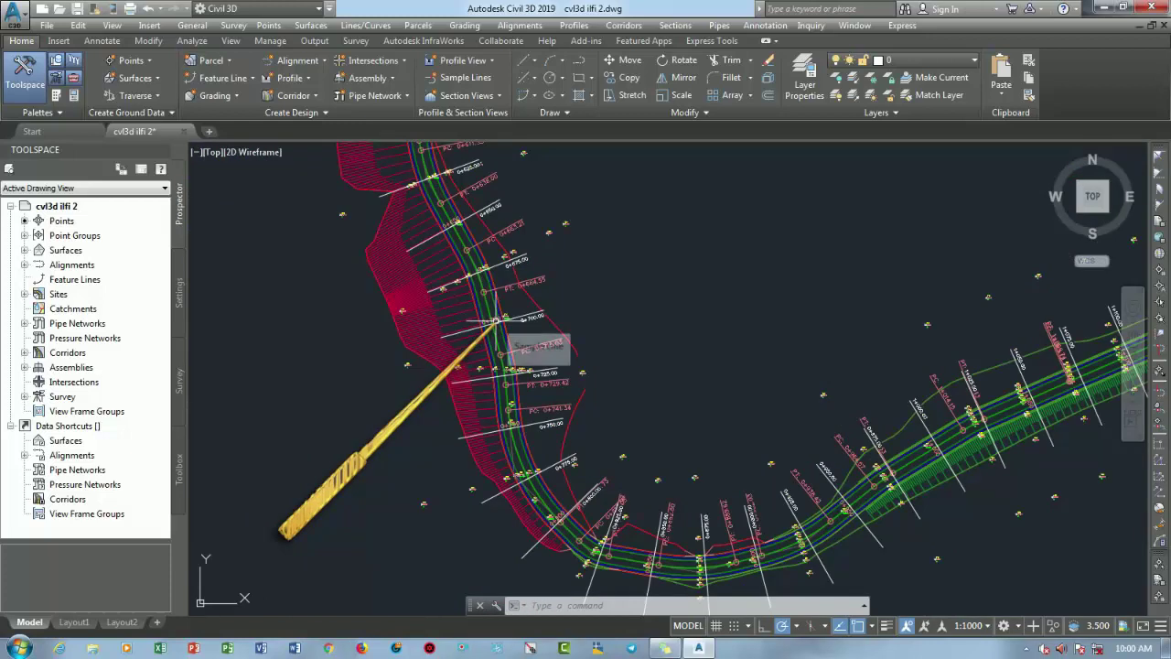
{"action": "scroll", "coordinate": [586, 324], "scroll_direction": "down", "scroll_amount": 3}
{"action": "scroll", "coordinate": [738, 397], "scroll_direction": "down", "scroll_amount": 2}
{"action": "scroll", "coordinate": [580, 449], "scroll_direction": "down", "scroll_amount": 2}
{"action": "scroll", "coordinate": [644, 437], "scroll_direction": "down", "scroll_amount": 2}
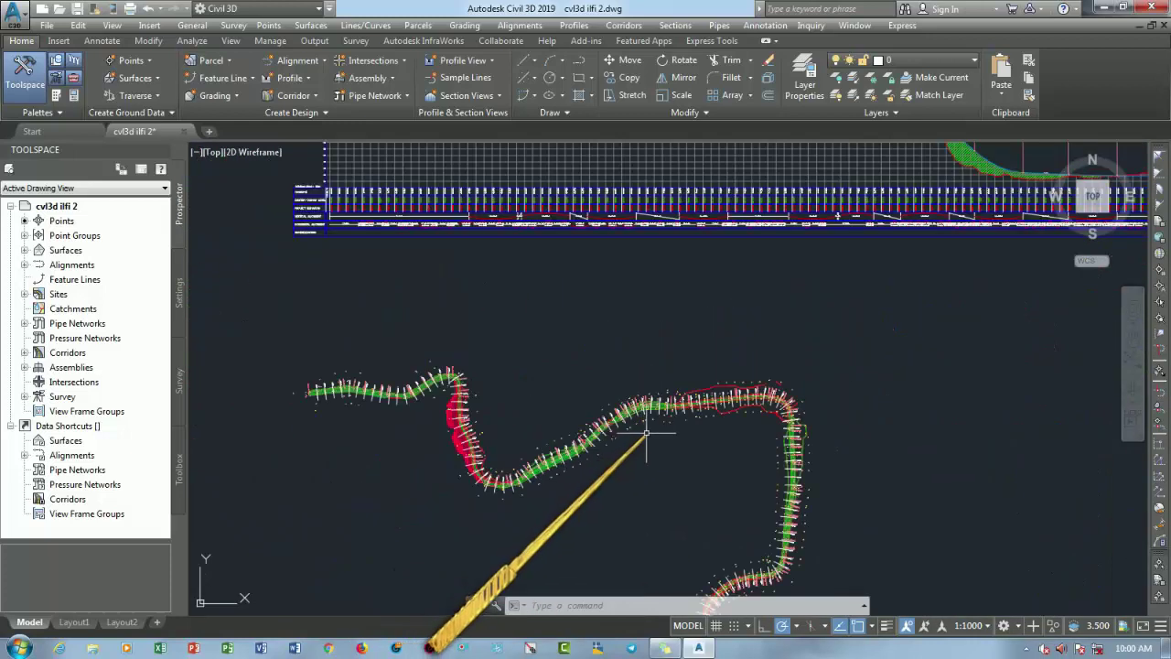
{"action": "scroll", "coordinate": [644, 438], "scroll_direction": "down", "scroll_amount": 2}
{"action": "scroll", "coordinate": [549, 439], "scroll_direction": "up", "scroll_amount": 1}
{"action": "scroll", "coordinate": [614, 156], "scroll_direction": "down", "scroll_amount": 1}
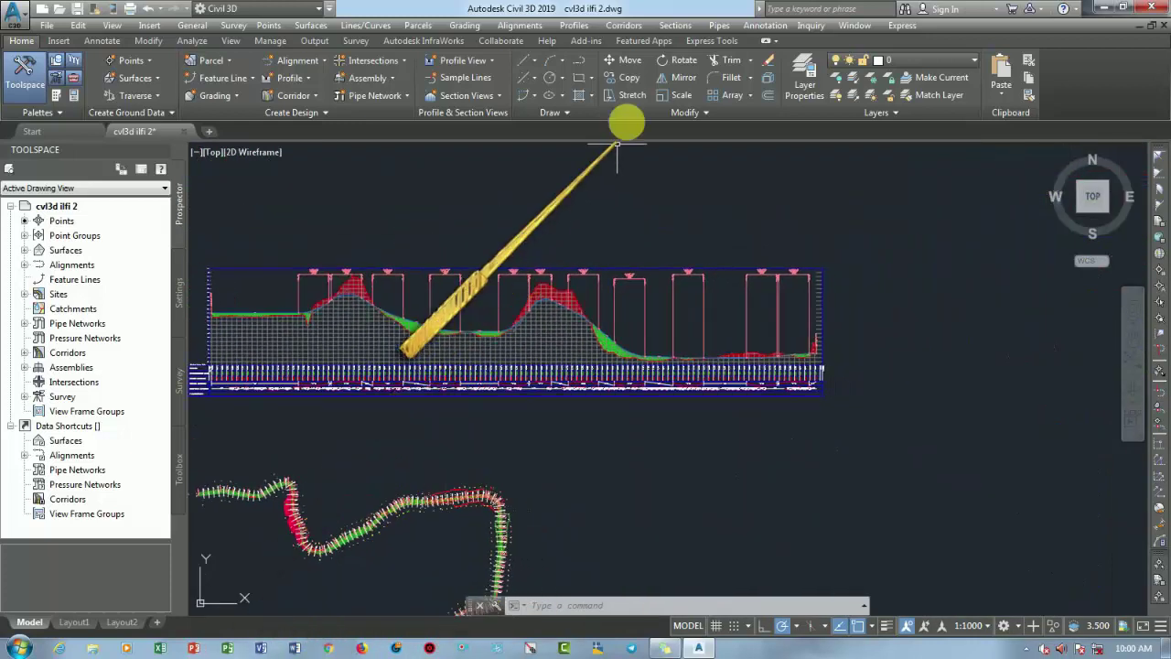
Start multiple section views for kinabo 2019 and SL Collection - Per 25 with a user-specified station range.
{"action": "left_click", "coordinate": [675, 25]}
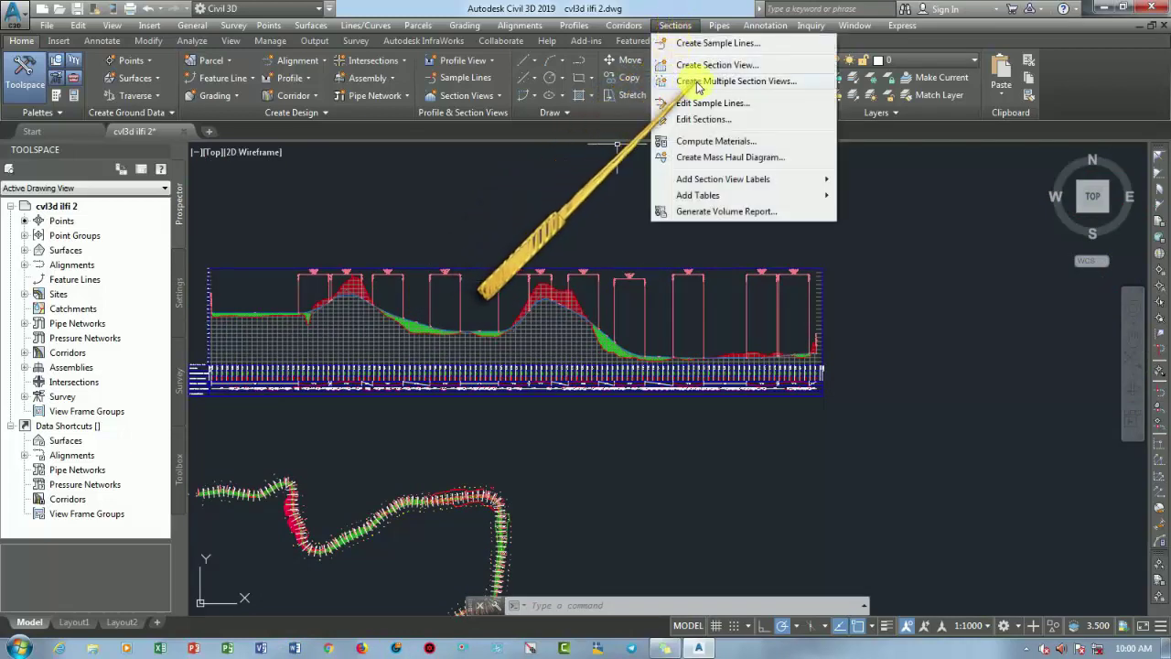
{"action": "left_click", "coordinate": [733, 81]}
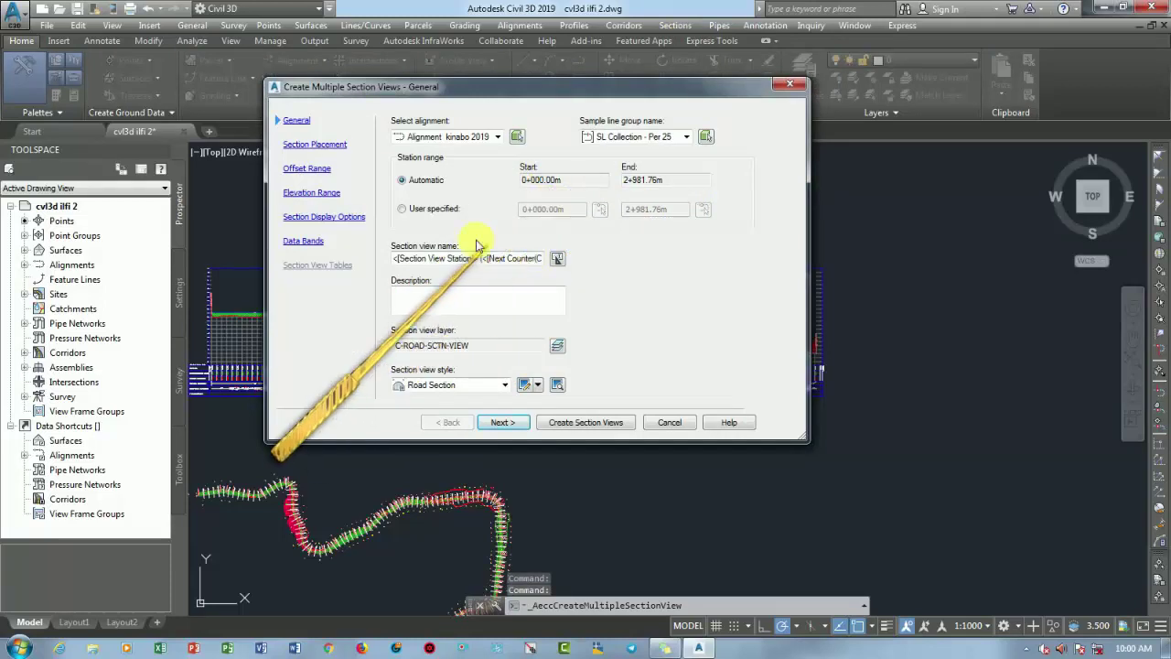
{"action": "left_click", "coordinate": [465, 150]}
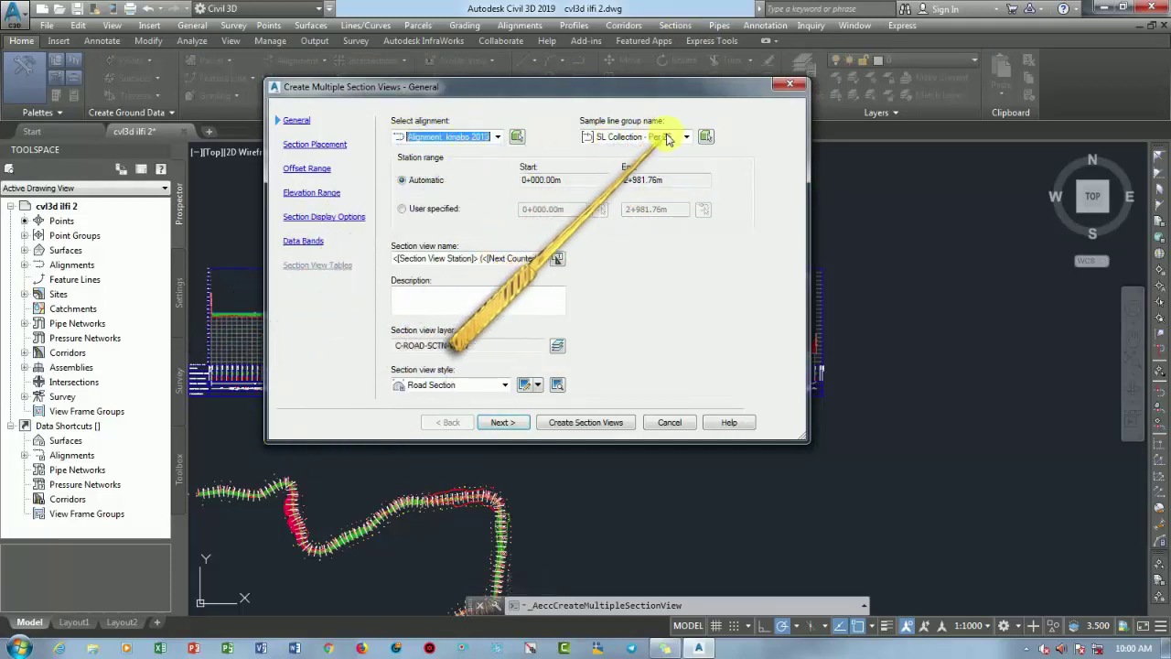
{"action": "left_click", "coordinate": [650, 150]}
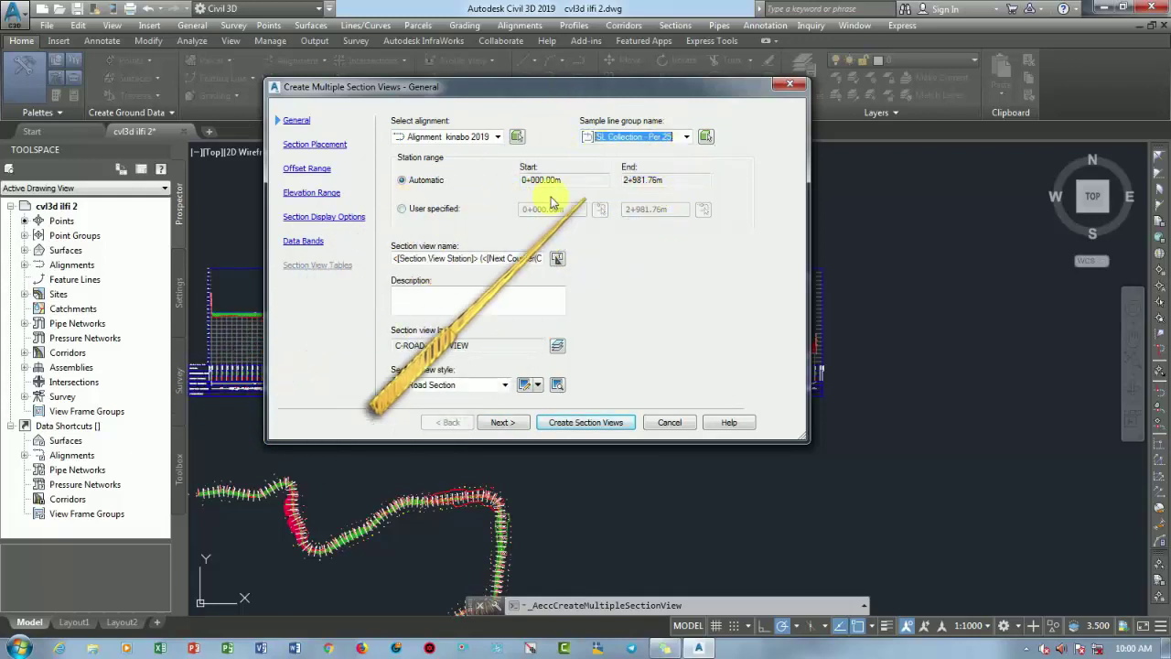
{"action": "left_click", "coordinate": [404, 210]}
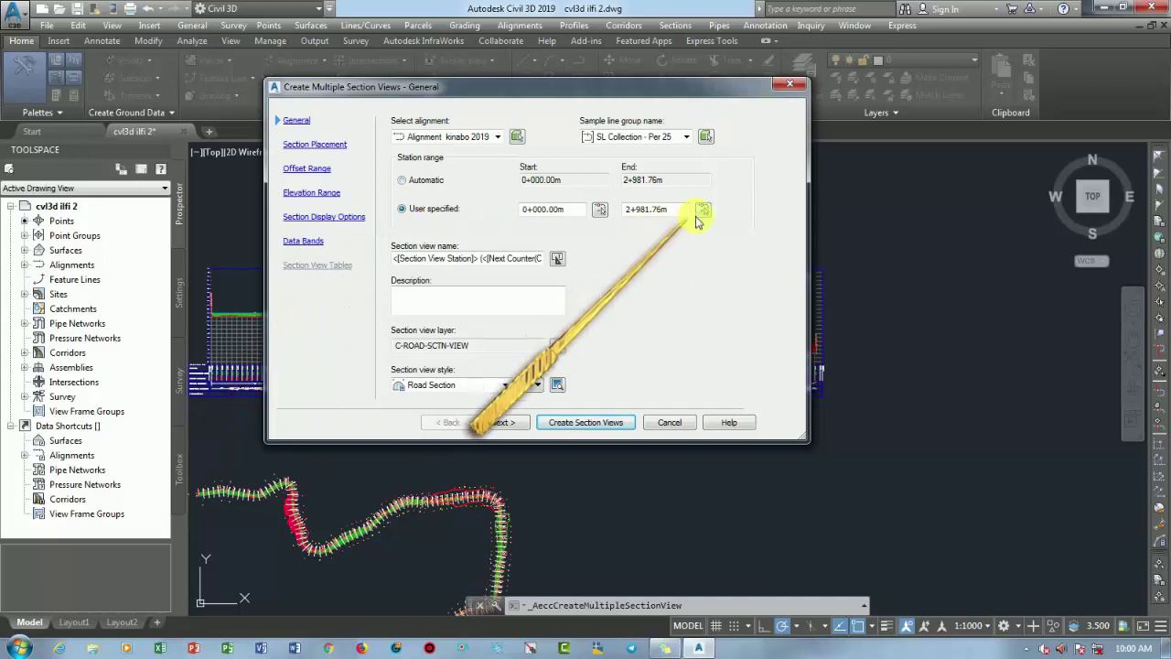
{"action": "left_click", "coordinate": [599, 210]}
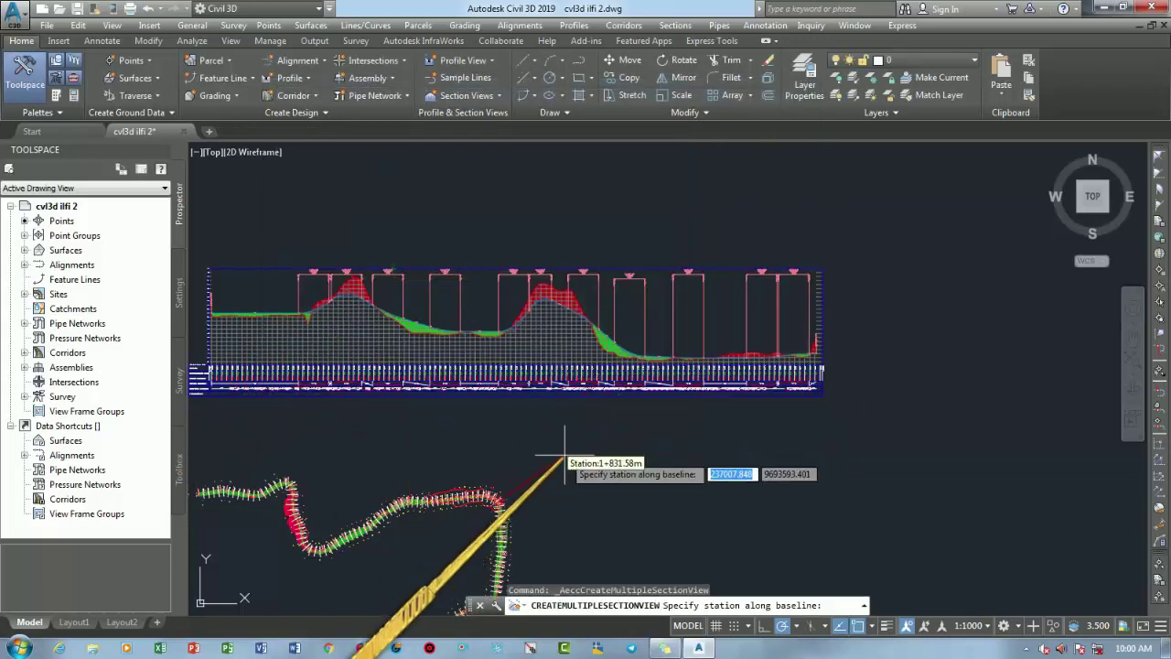
Pick station 1+000.00 on the alignment as the section views' end station.
{"action": "scroll", "coordinate": [531, 485], "scroll_direction": "up", "scroll_amount": 2}
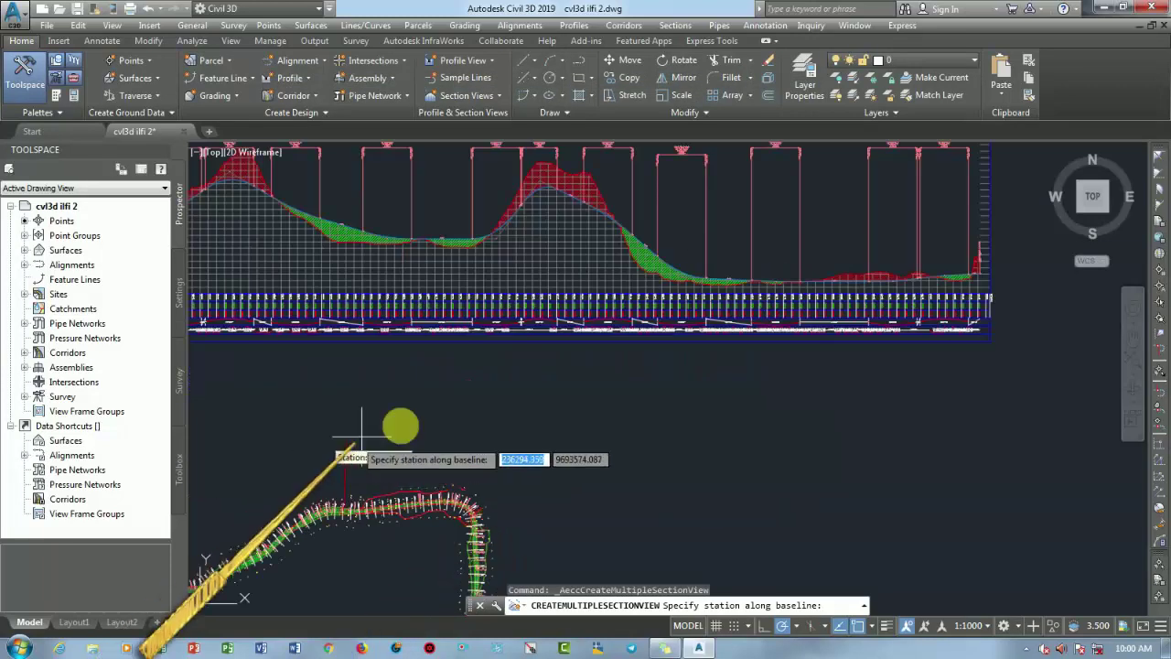
{"action": "scroll", "coordinate": [606, 398], "scroll_direction": "up", "scroll_amount": 2}
{"action": "scroll", "coordinate": [596, 418], "scroll_direction": "up", "scroll_amount": 1}
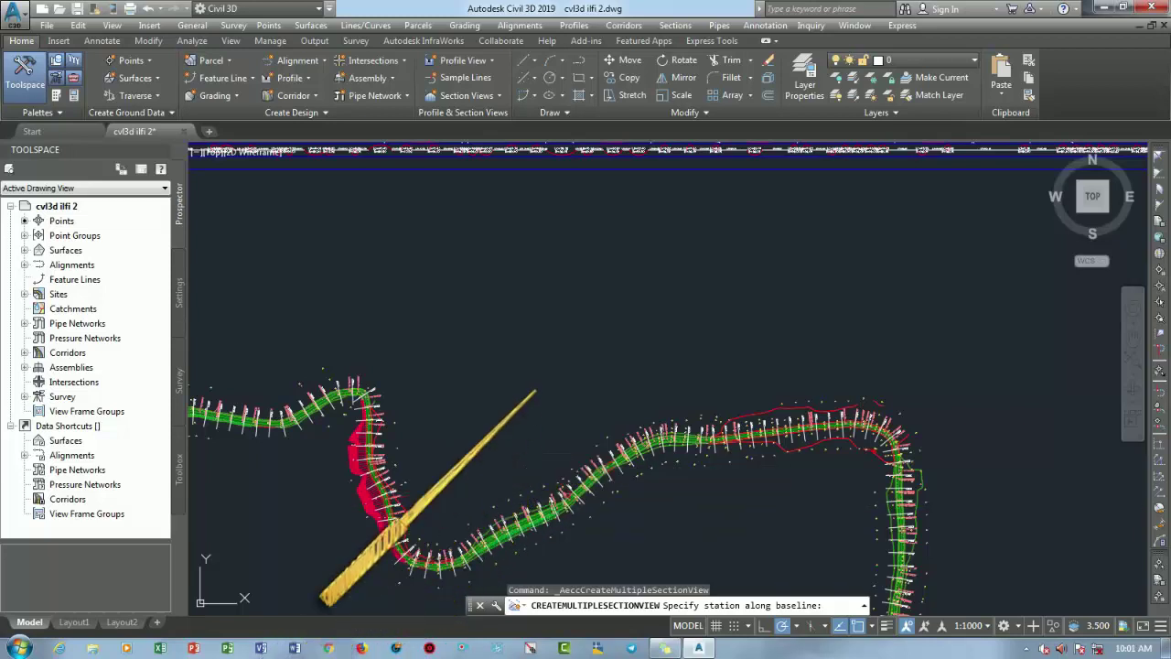
{"action": "left_click", "coordinate": [535, 426]}
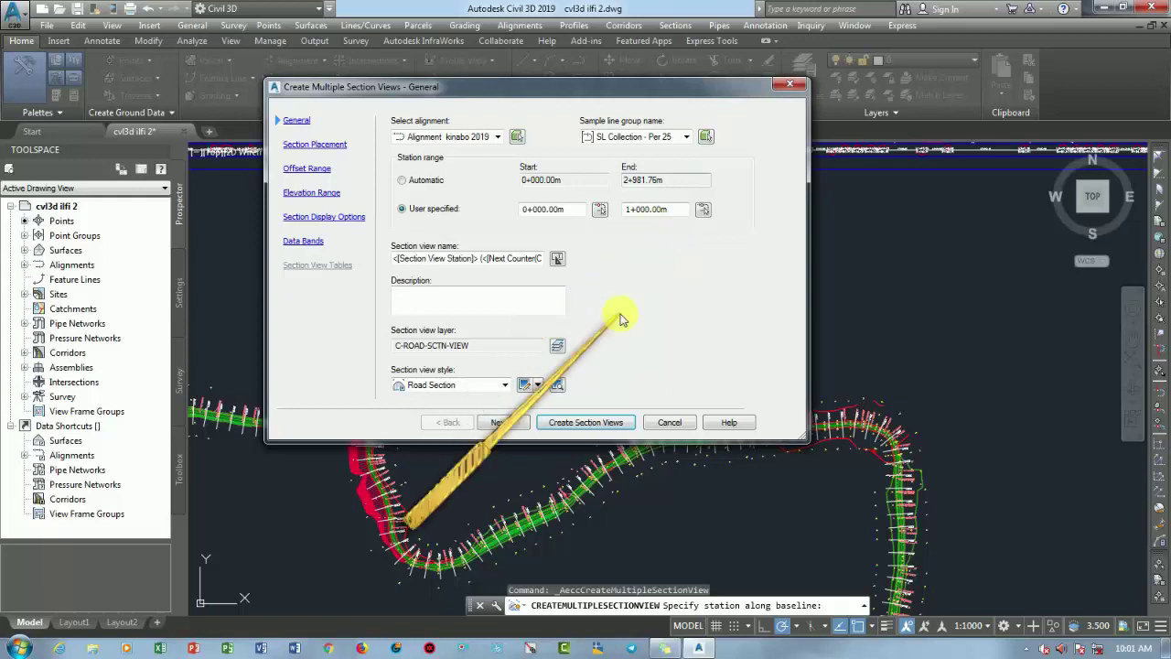
{"action": "left_click", "coordinate": [505, 423]}
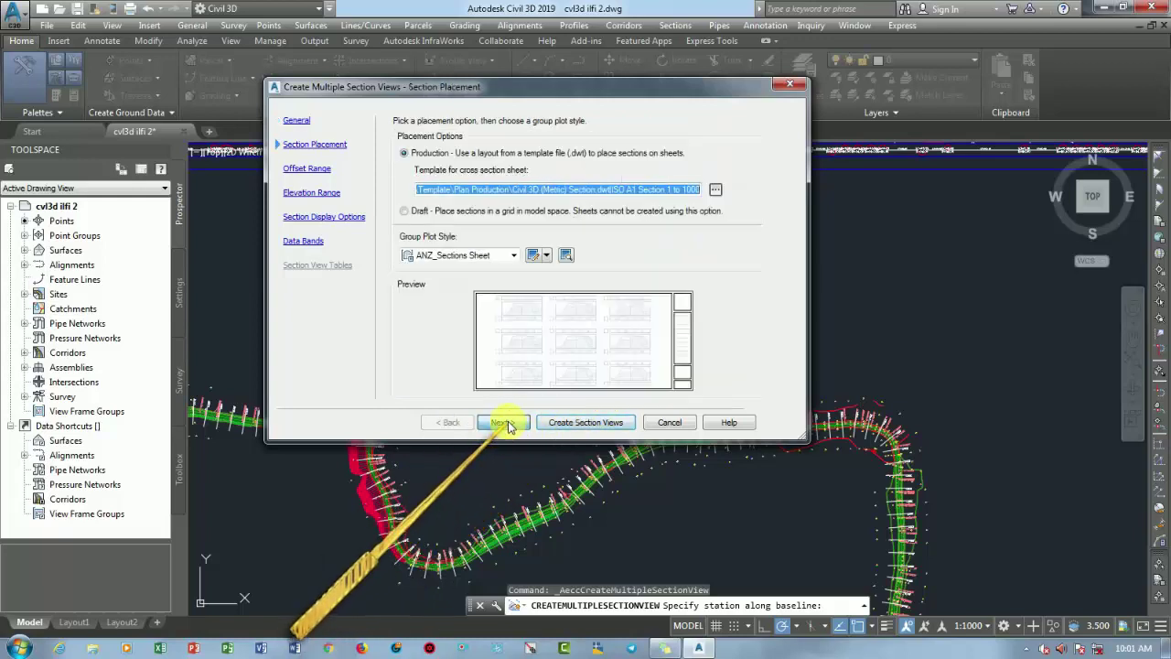
{"action": "left_click", "coordinate": [513, 255]}
{"action": "left_click", "coordinate": [430, 279]}
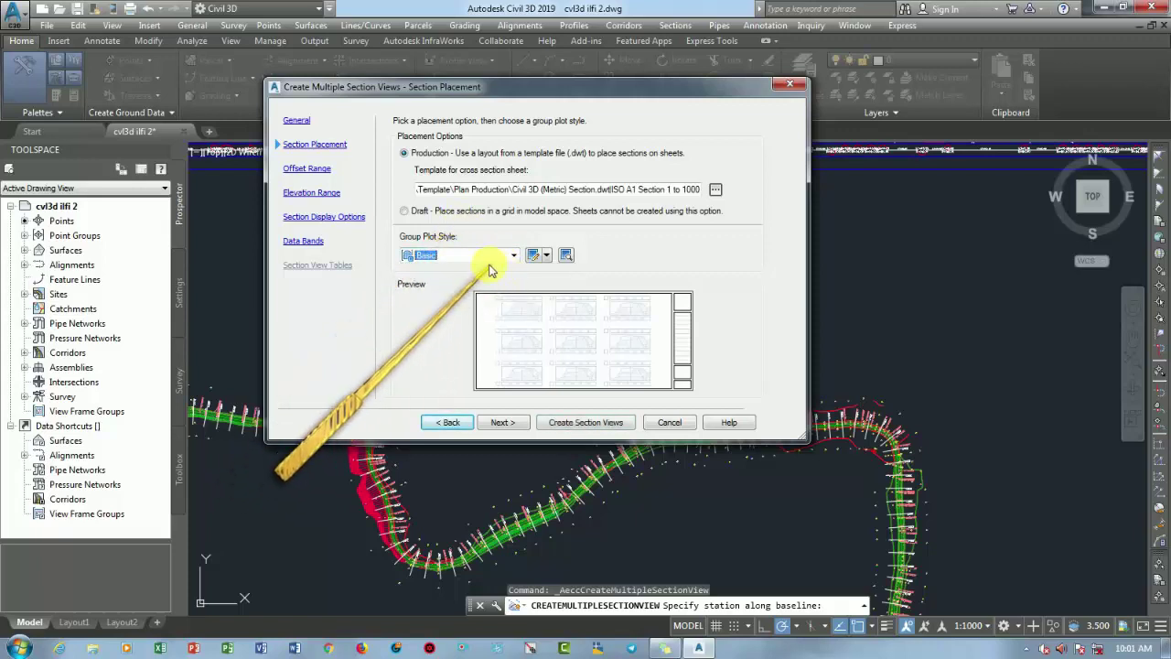
{"action": "left_click", "coordinate": [630, 649]}
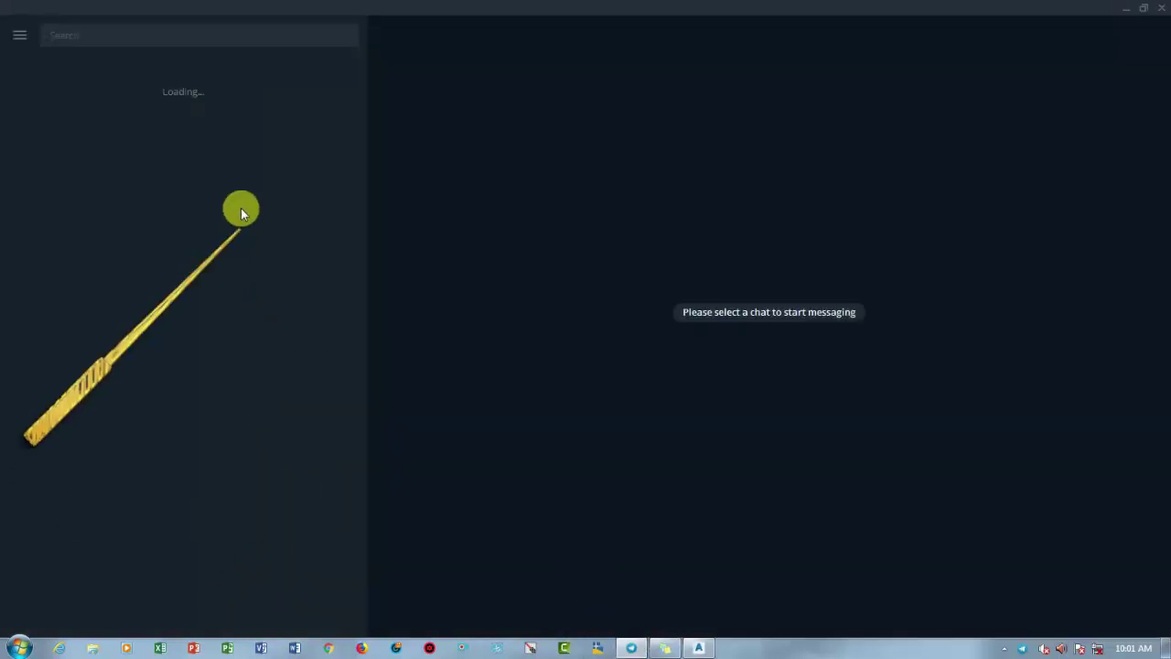
{"action": "left_click", "coordinate": [1129, 13]}
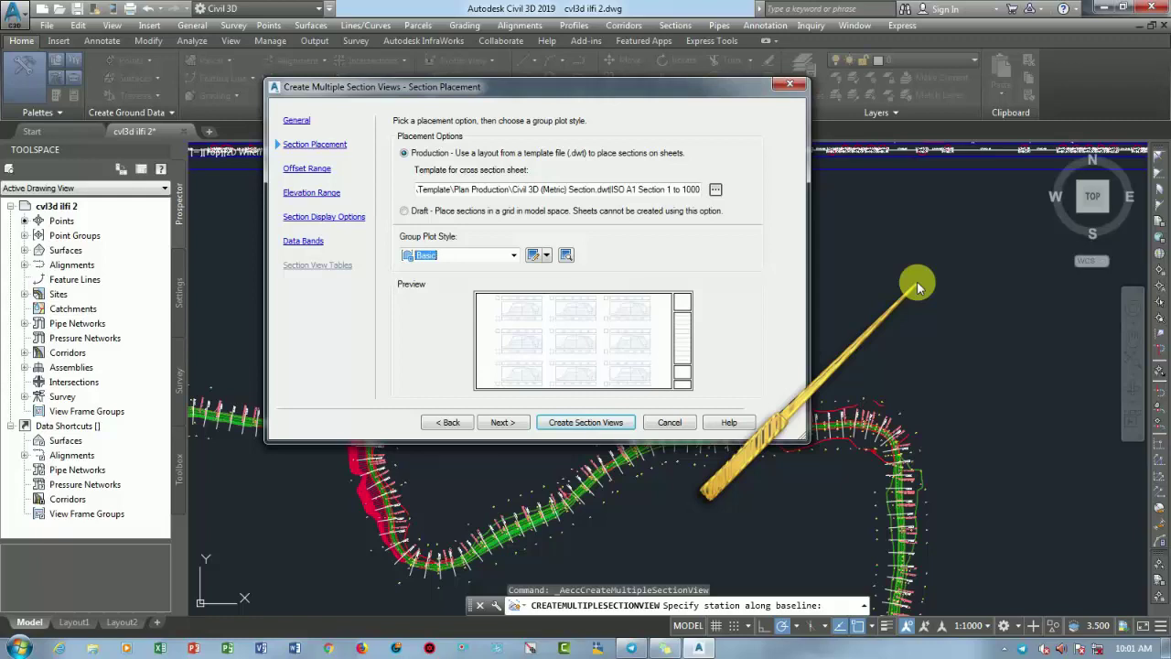
Accept the default offset and elevation ranges and widen the Label Set column.
{"action": "left_click", "coordinate": [506, 423]}
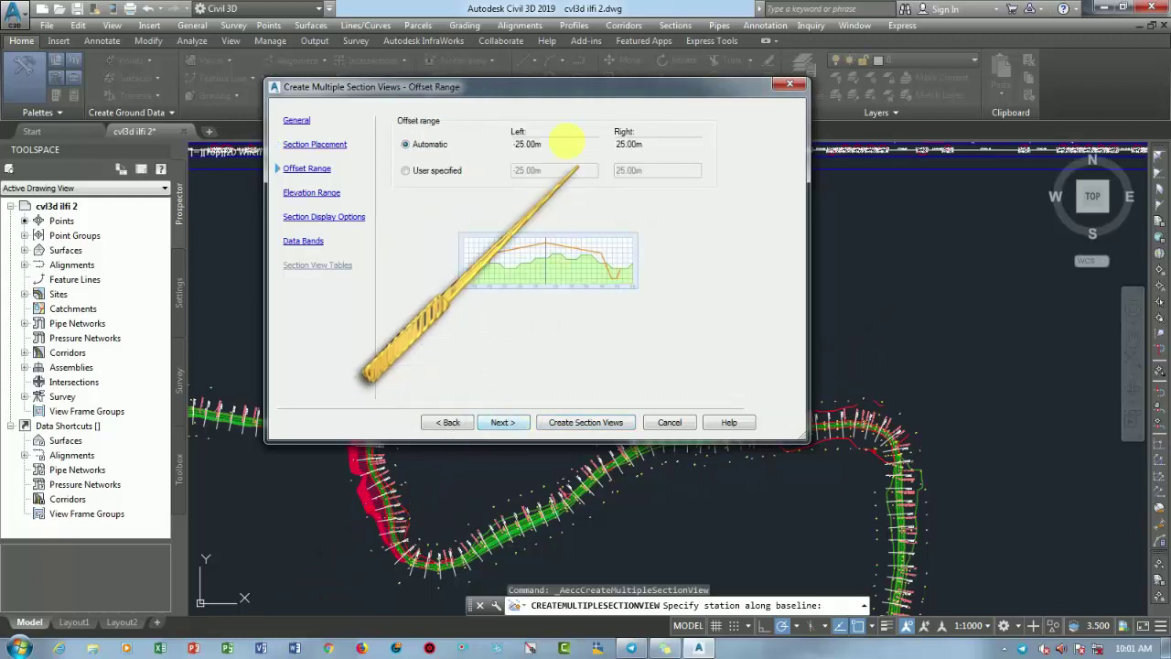
{"action": "left_click", "coordinate": [509, 425]}
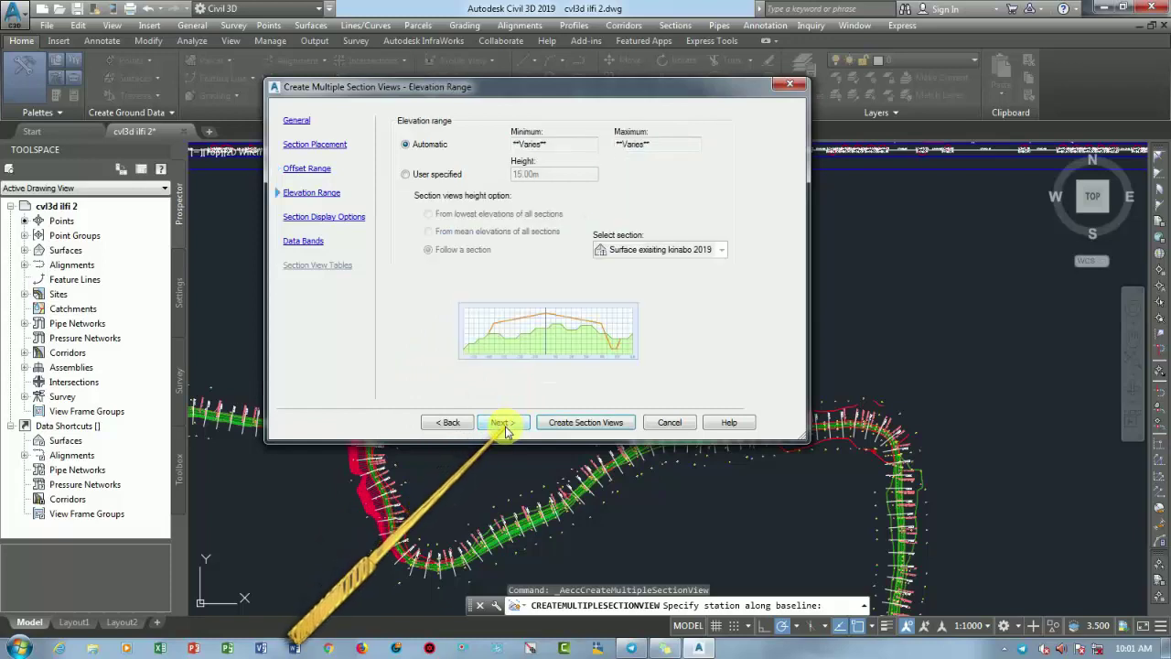
{"action": "left_click", "coordinate": [503, 424]}
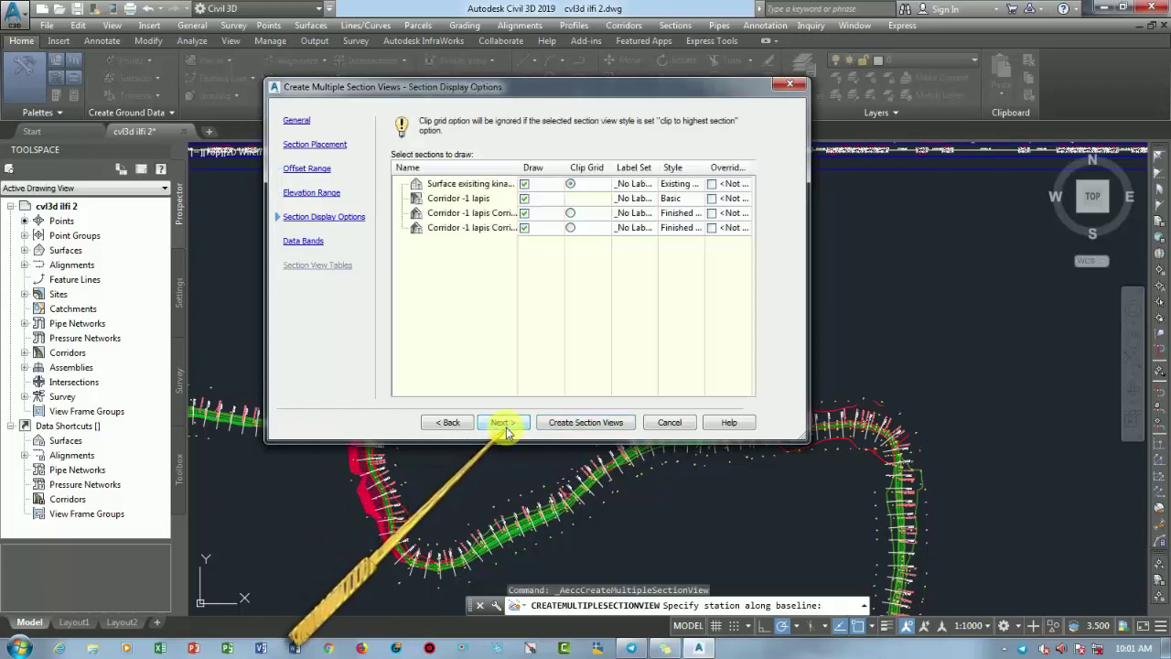
{"action": "double_click", "coordinate": [665, 177]}
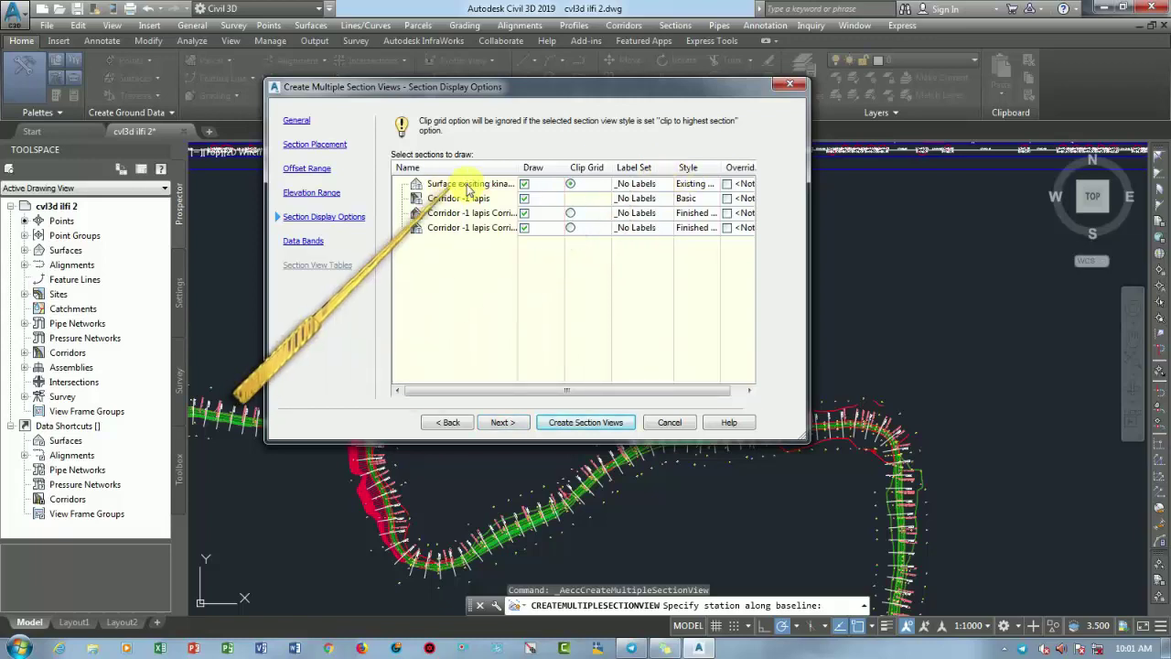
Assign EG Section Labels to the existing ground section with 15mm fixed-length grade-break lines.
{"action": "left_click", "coordinate": [654, 185]}
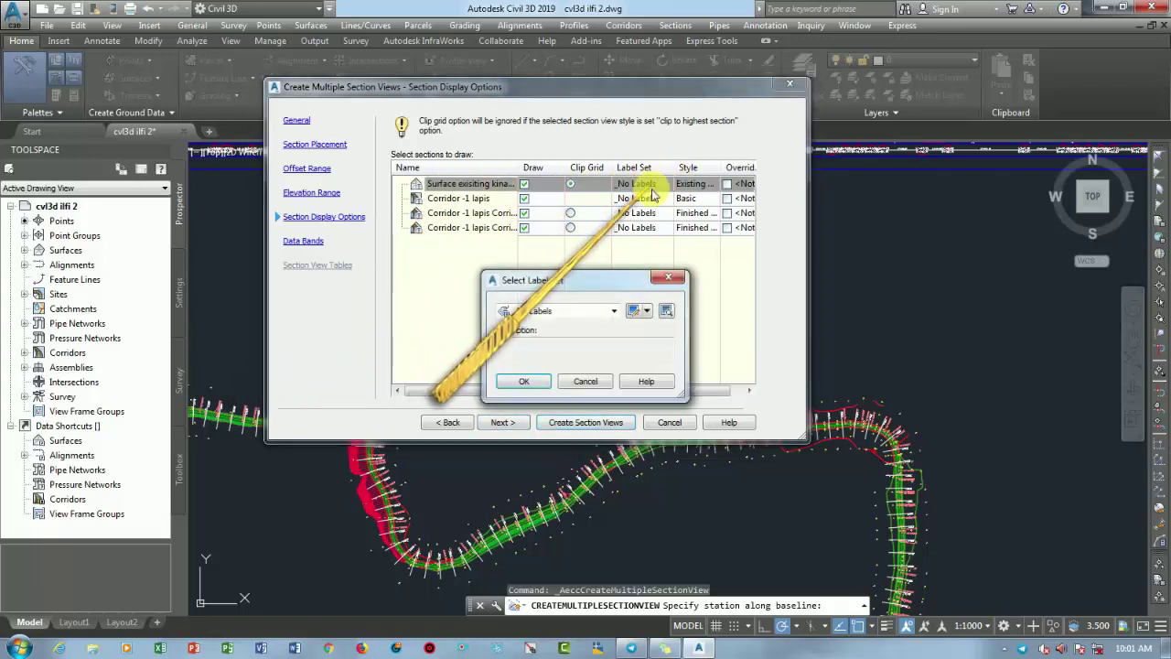
{"action": "left_click", "coordinate": [612, 312]}
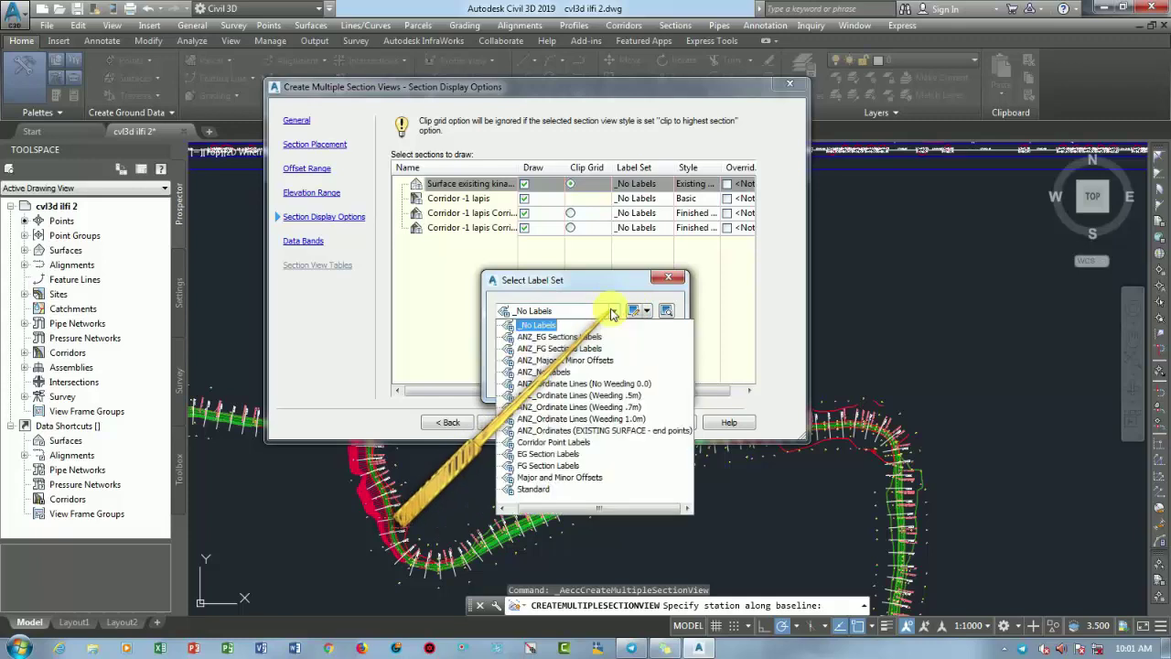
{"action": "left_click", "coordinate": [535, 421]}
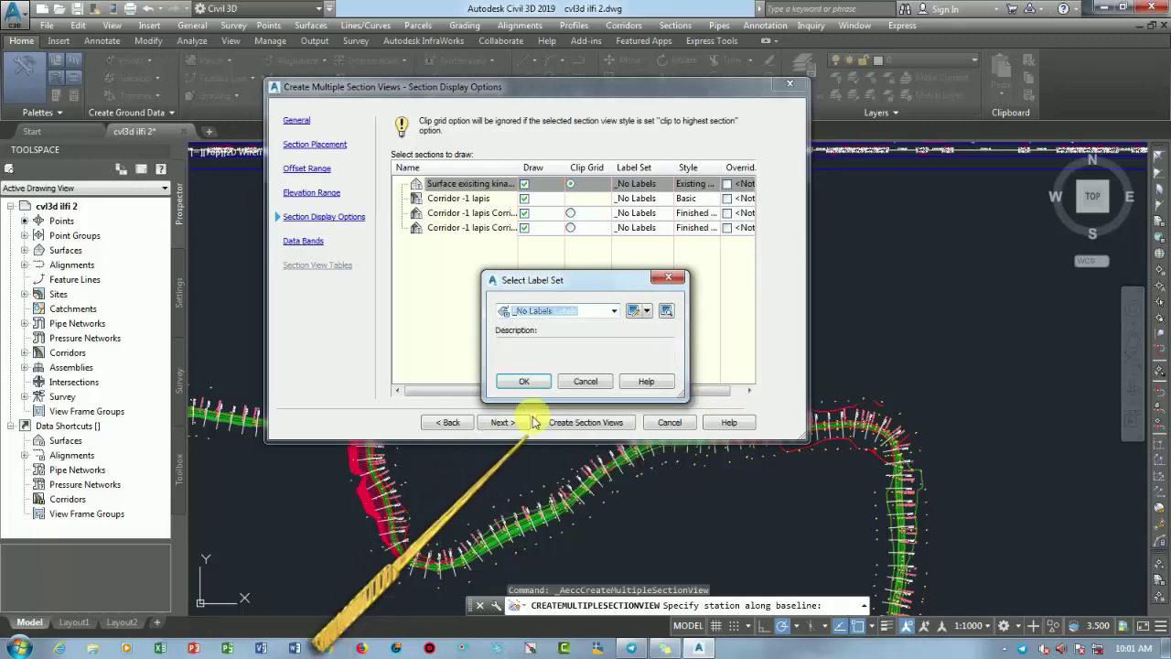
{"action": "left_click", "coordinate": [635, 315]}
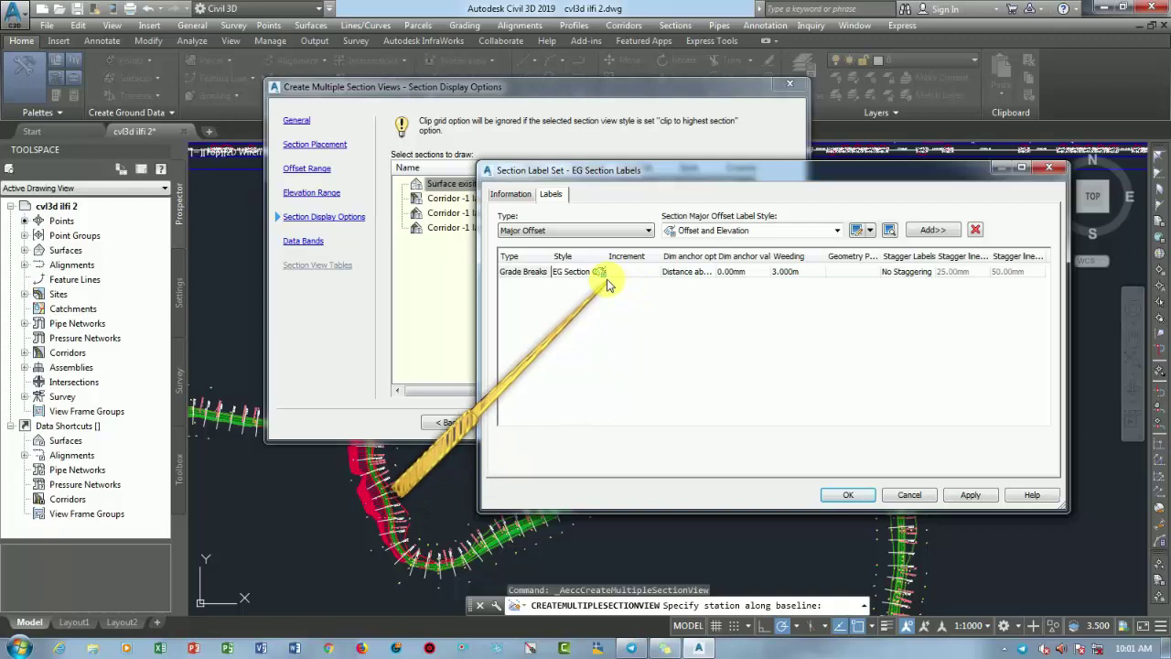
{"action": "left_click", "coordinate": [597, 272]}
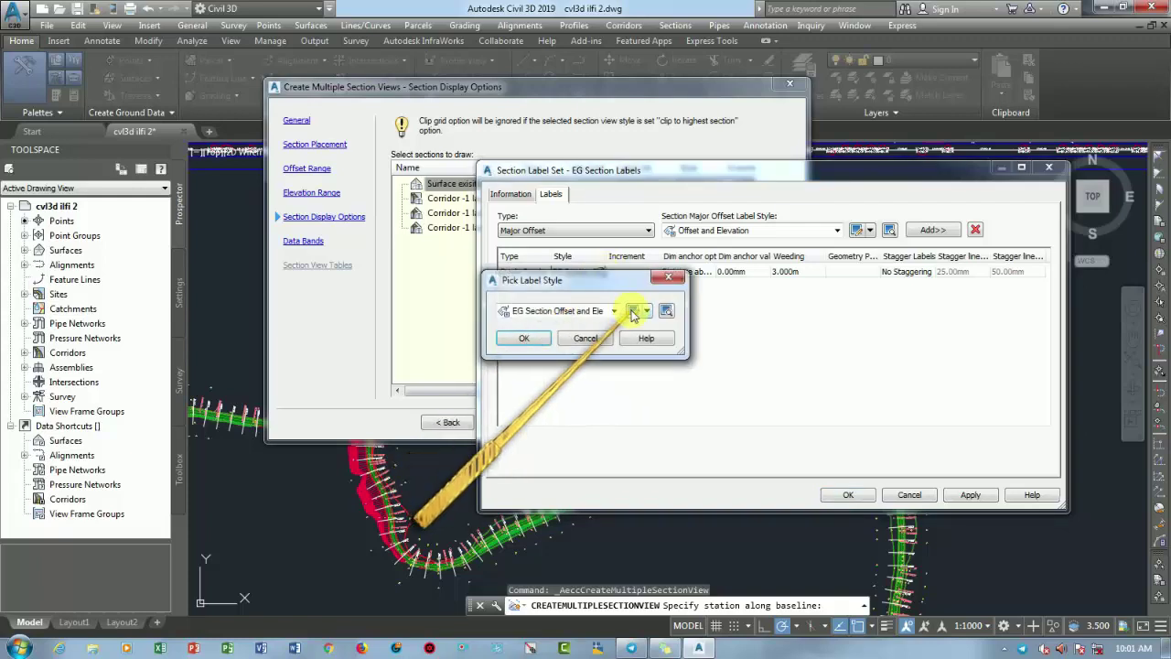
{"action": "left_click", "coordinate": [635, 311]}
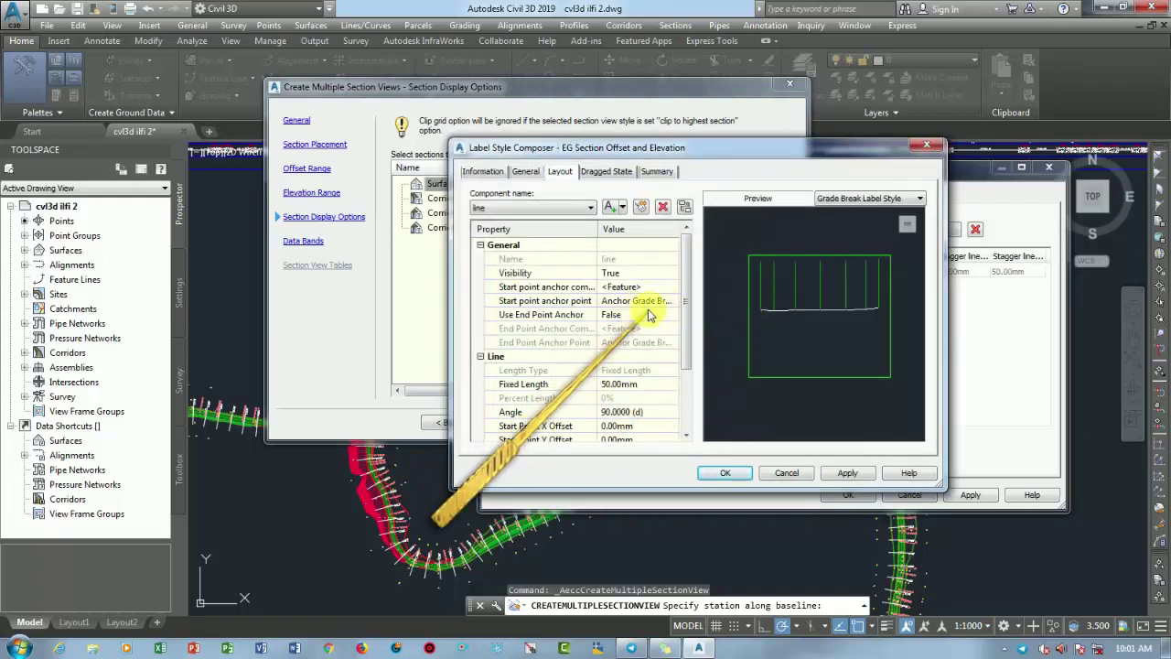
{"action": "scroll", "coordinate": [796, 315], "scroll_direction": "up", "scroll_amount": 3}
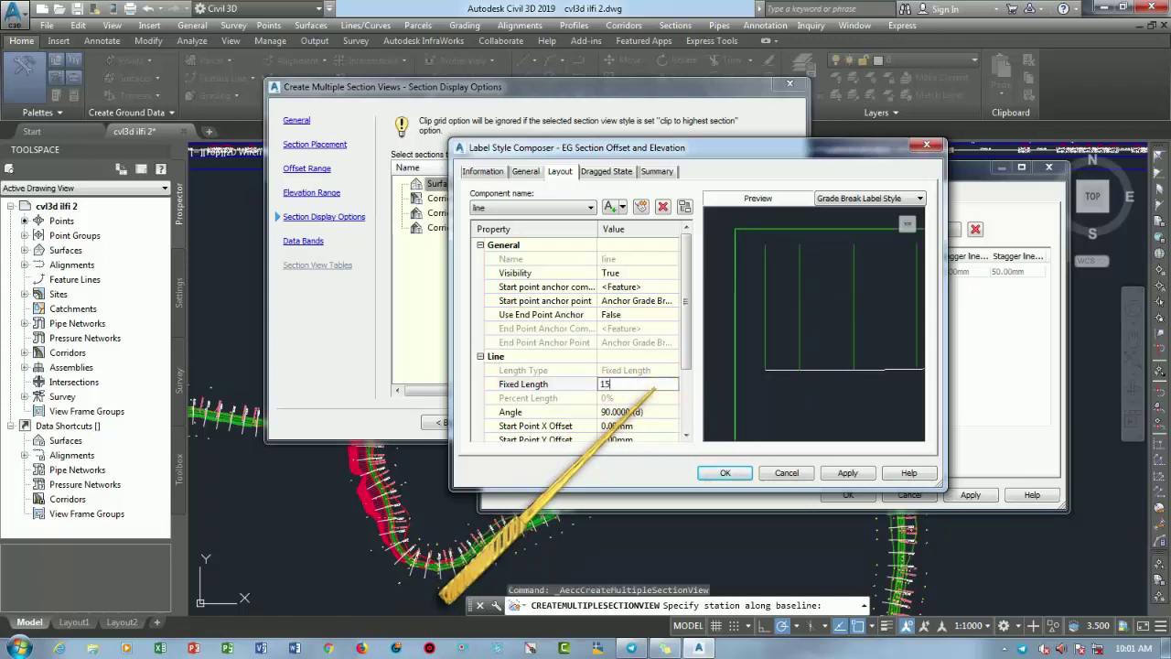
{"action": "left_click", "coordinate": [713, 314]}
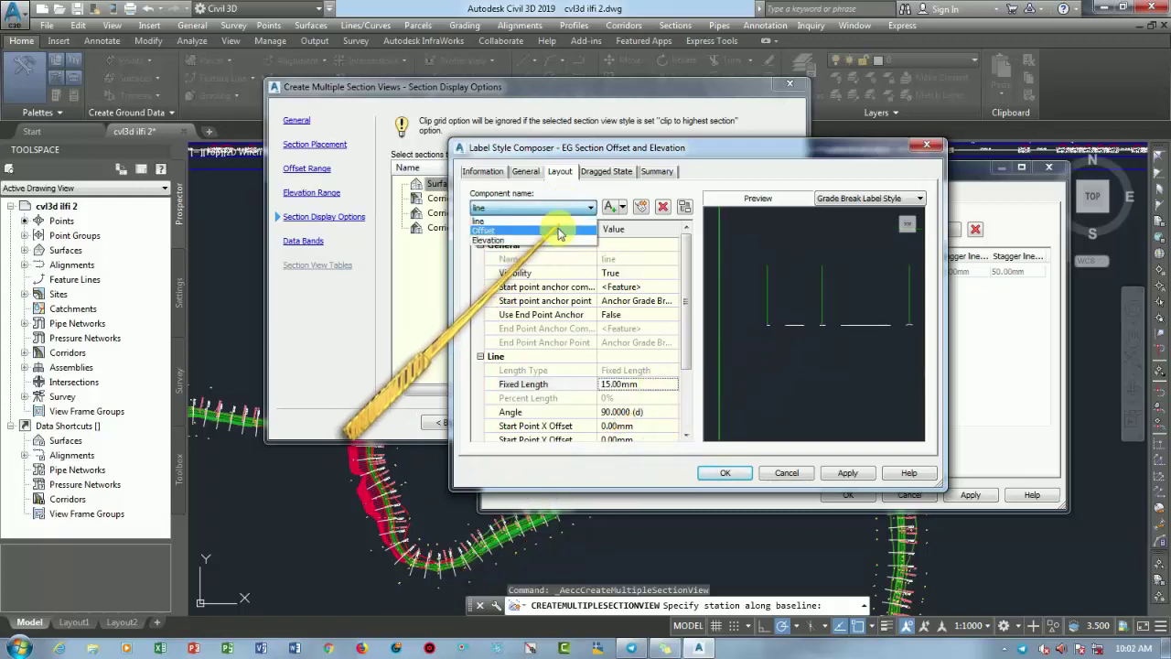
Set the Elevation label component's border gap to 0.2 and confirm the EG Section Labels edits.
{"action": "left_click", "coordinate": [560, 229]}
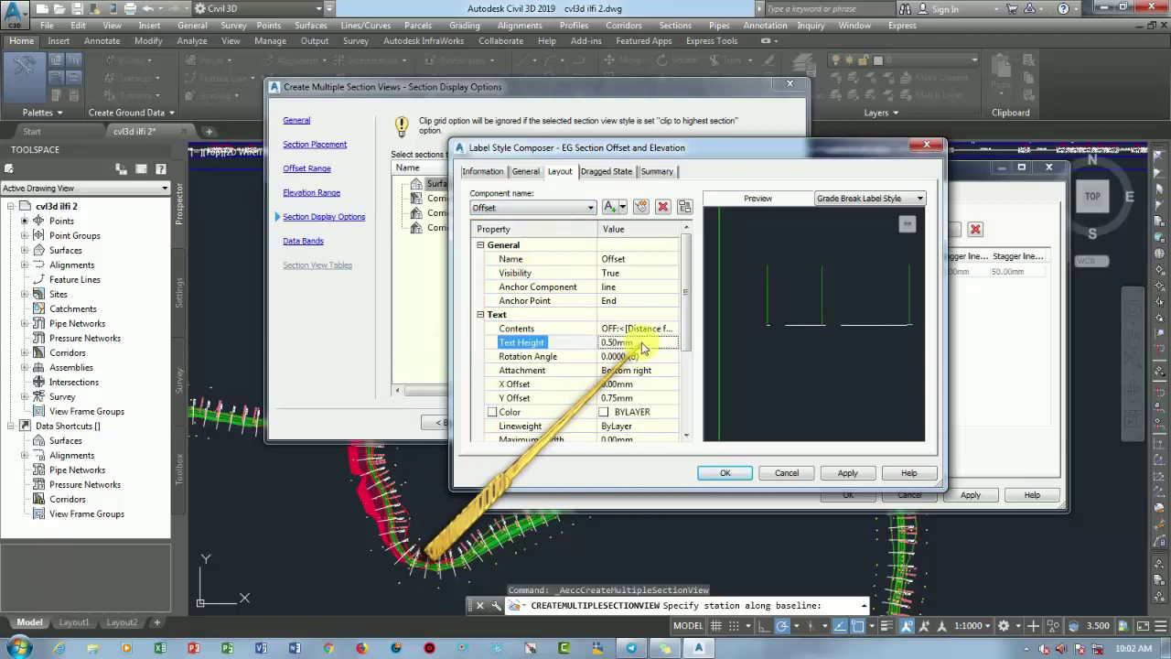
{"action": "left_click_drag", "start_coordinate": [685, 307], "coordinate": [681, 409]}
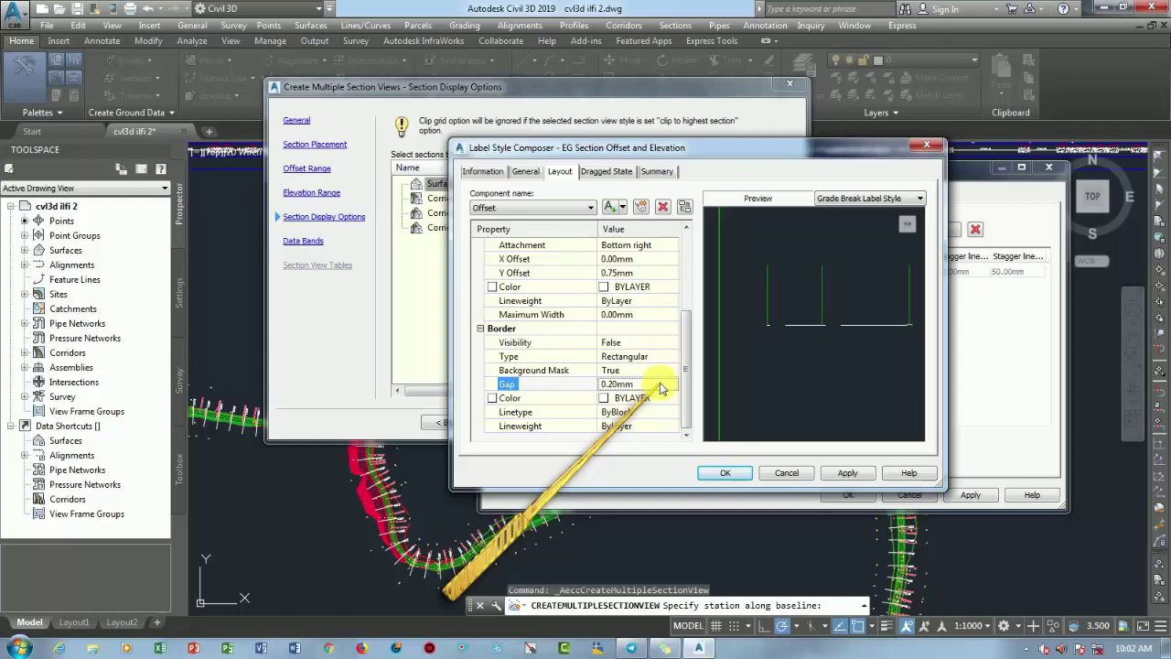
{"action": "left_click", "coordinate": [574, 211]}
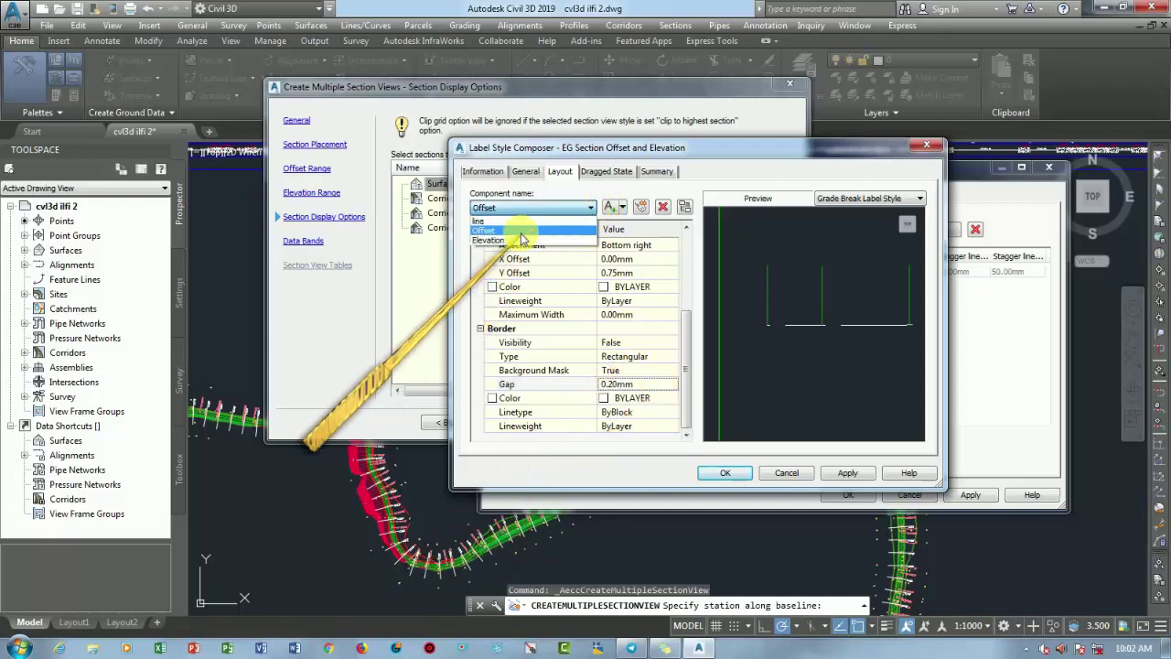
{"action": "left_click", "coordinate": [518, 240]}
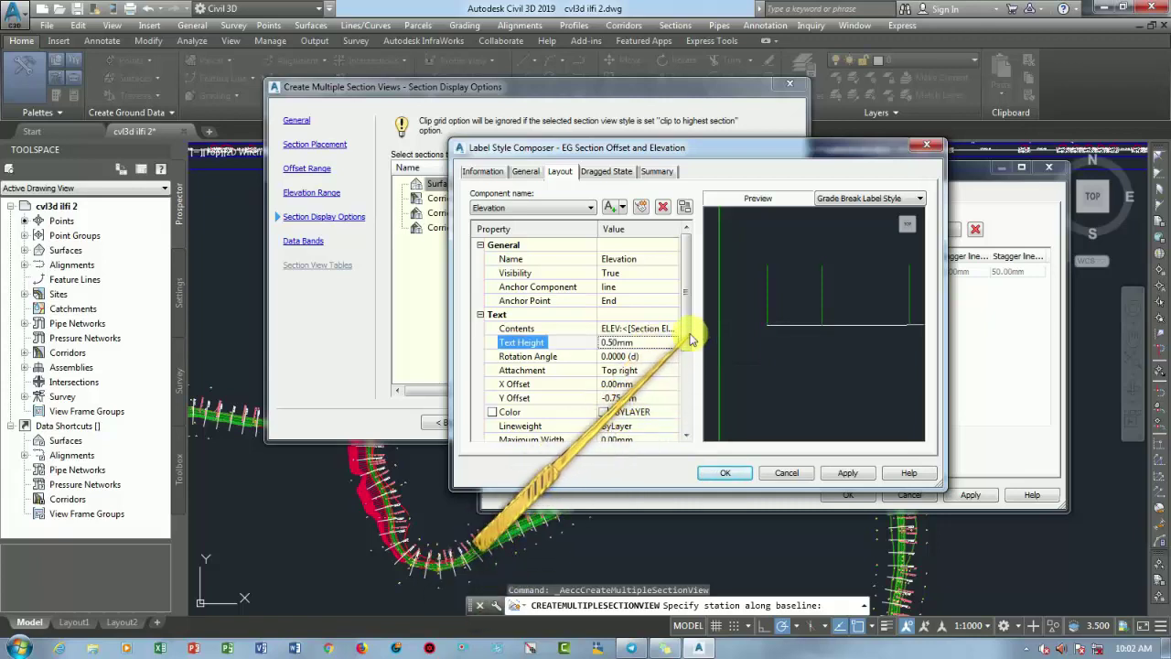
{"action": "left_click_drag", "start_coordinate": [691, 338], "coordinate": [643, 402]}
{"action": "left_click", "coordinate": [642, 398]}
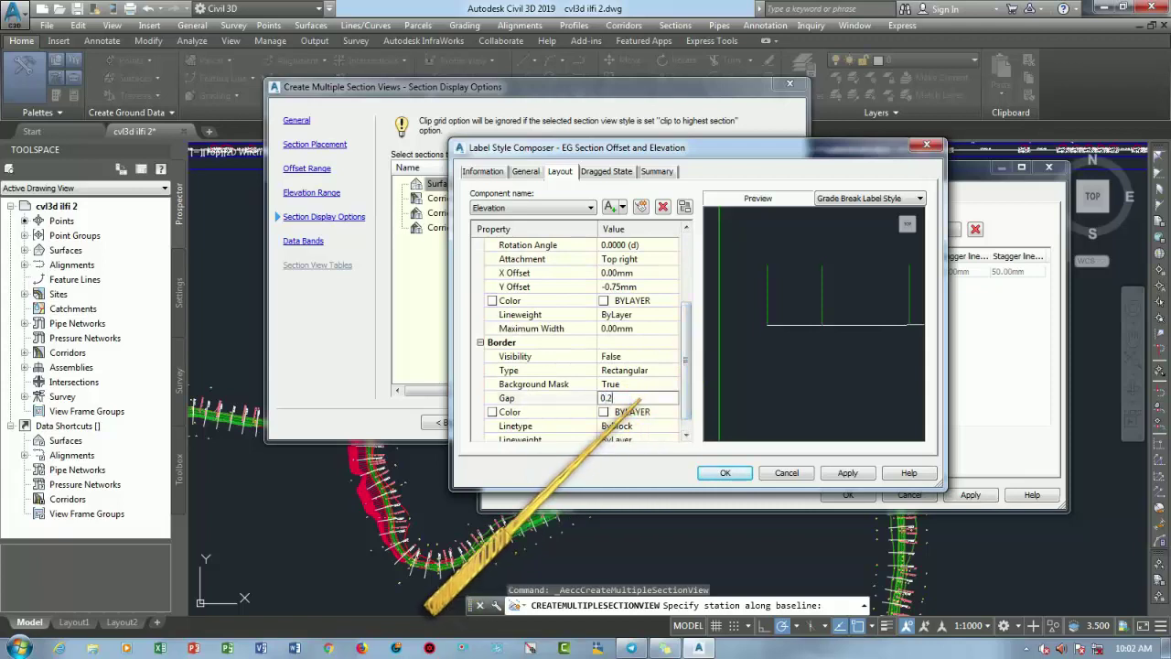
{"action": "left_click", "coordinate": [748, 479]}
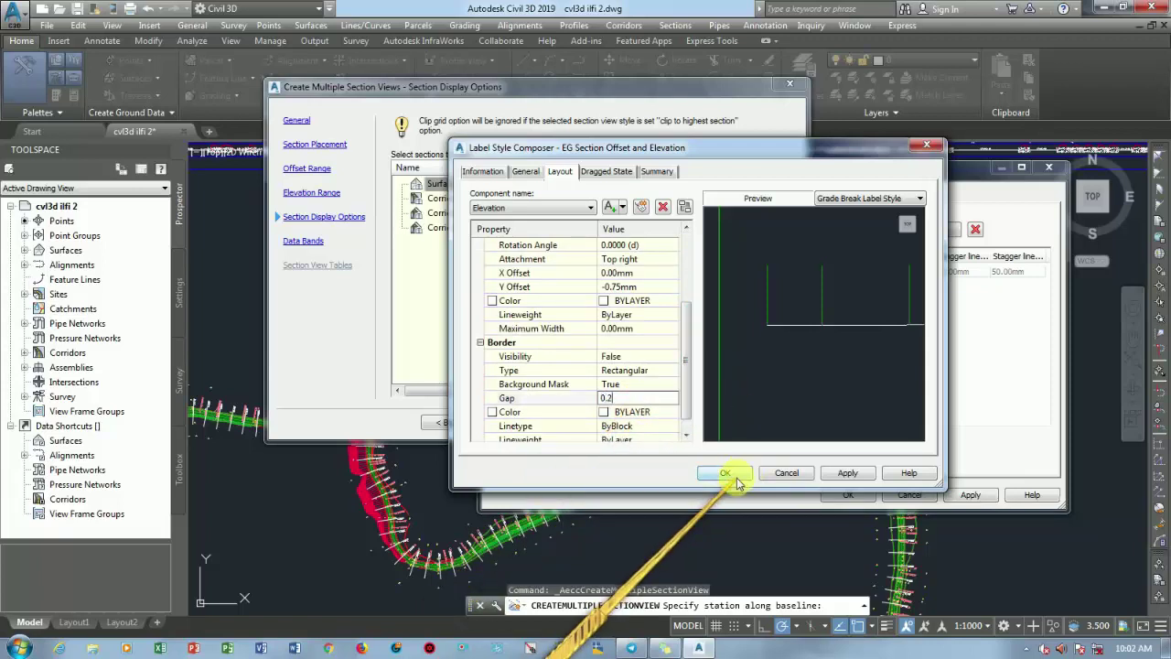
{"action": "left_click", "coordinate": [472, 338]}
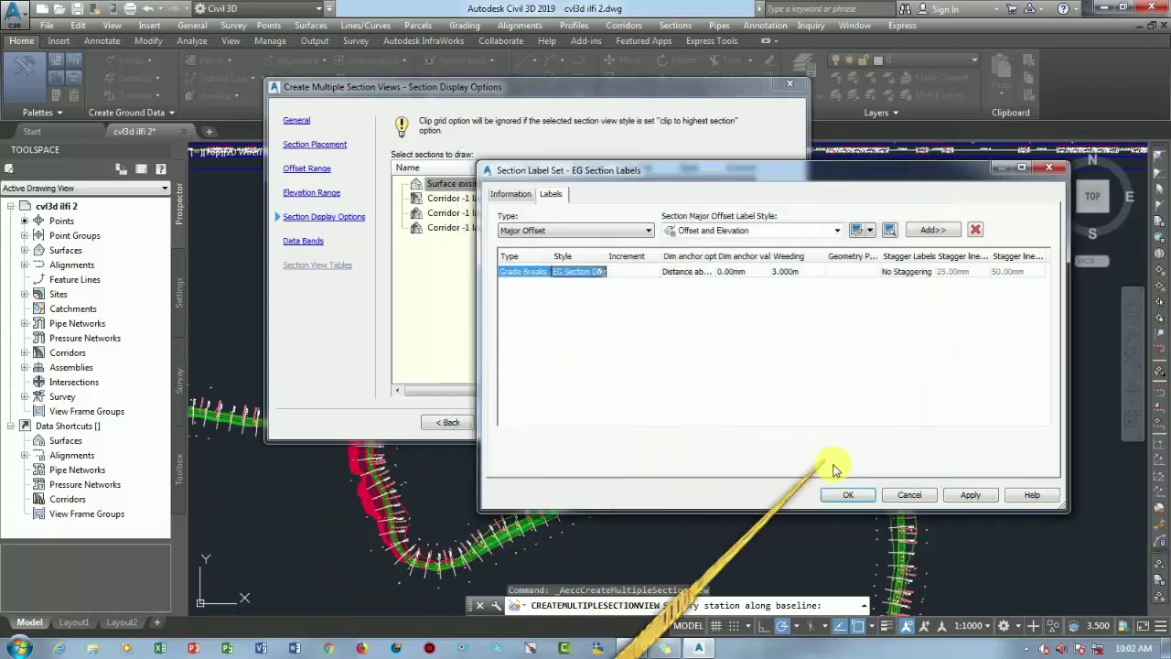
{"action": "left_click", "coordinate": [849, 494]}
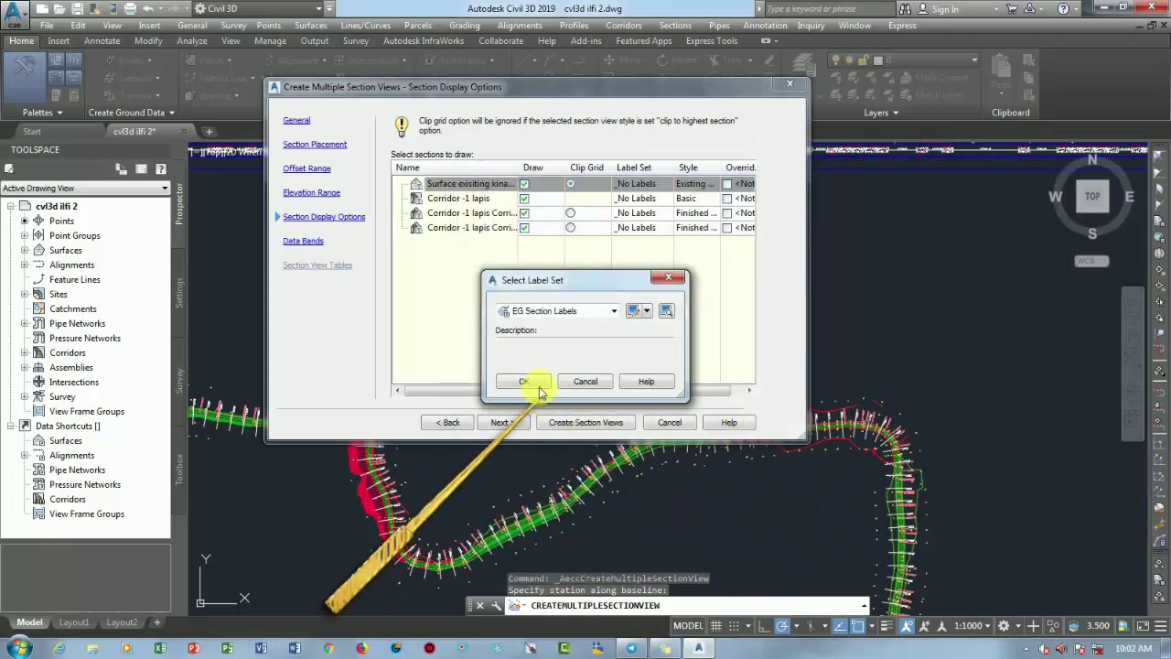
Apply EG Section Labels, then assign FG Section Labels to the finished ground corridor section.
{"action": "left_click", "coordinate": [527, 382]}
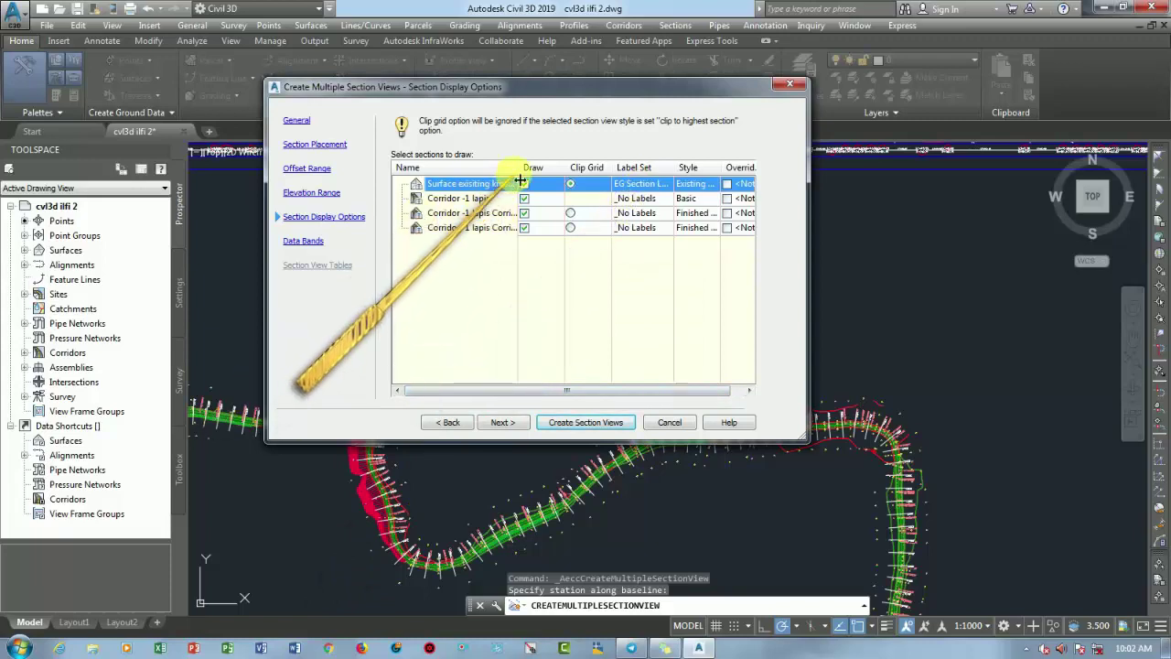
{"action": "left_click_drag", "start_coordinate": [522, 180], "coordinate": [532, 181]}
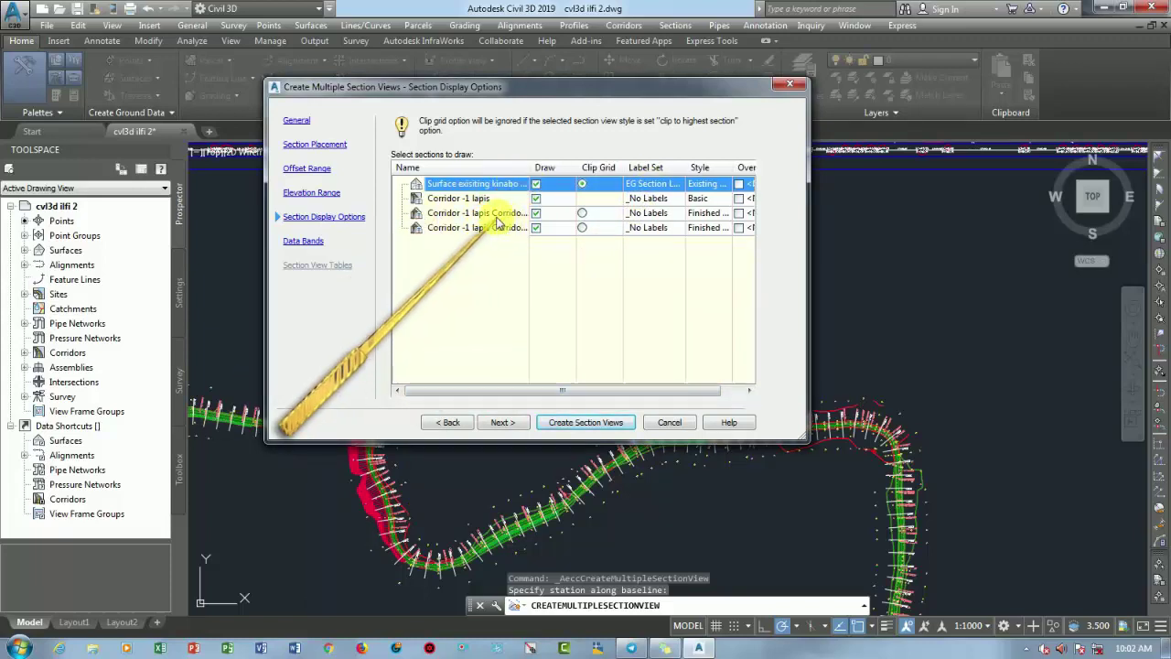
{"action": "left_click", "coordinate": [648, 213]}
{"action": "left_click", "coordinate": [674, 212]}
{"action": "left_click", "coordinate": [611, 312]}
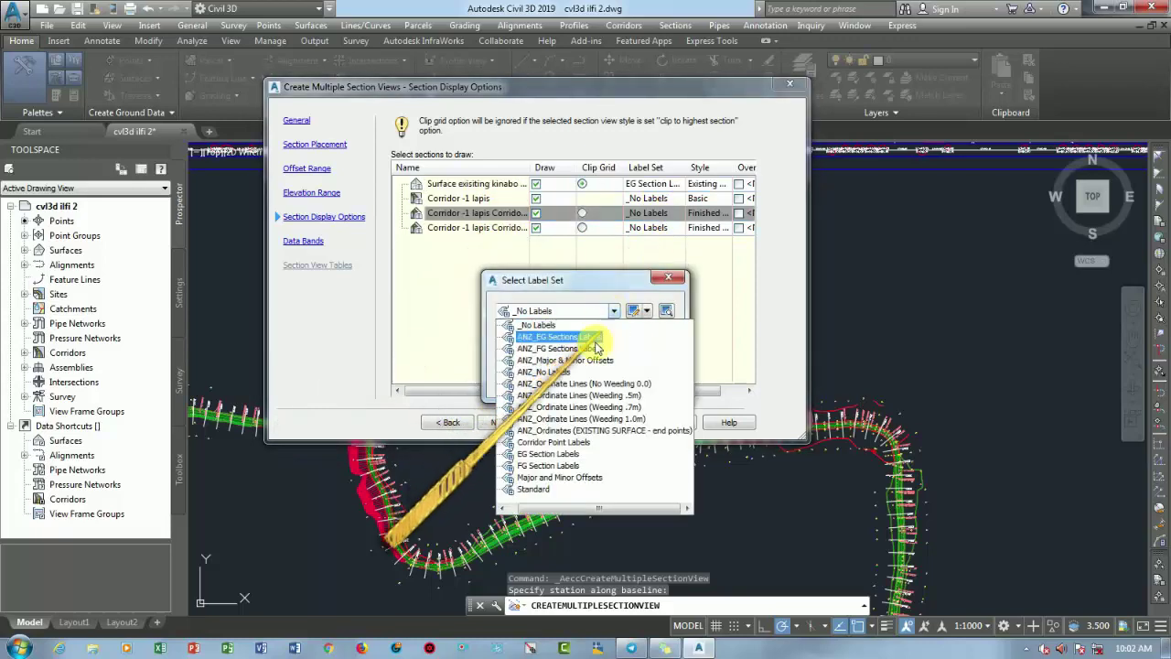
{"action": "left_click", "coordinate": [520, 467]}
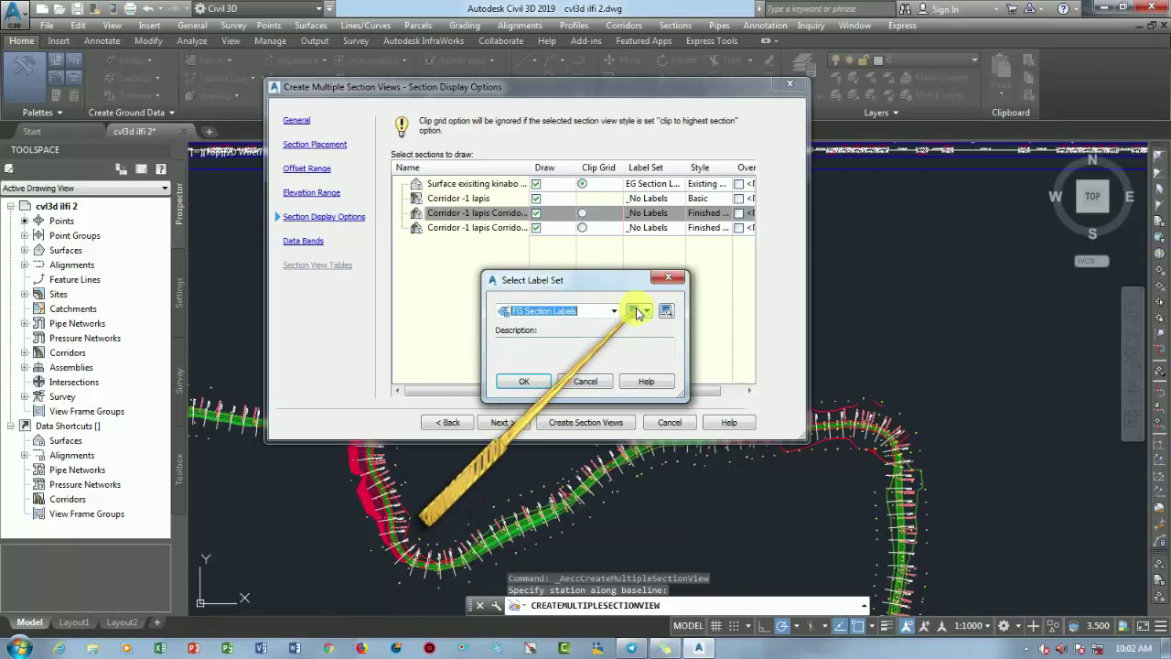
{"action": "left_click", "coordinate": [633, 310]}
{"action": "left_click", "coordinate": [599, 272]}
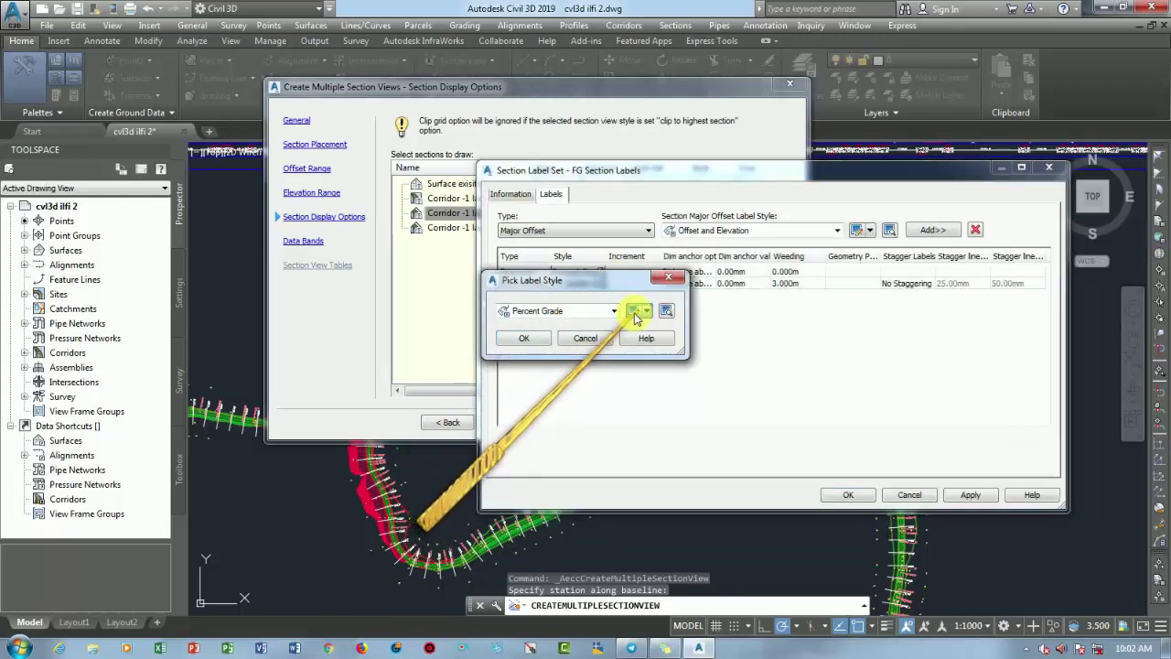
{"action": "left_click", "coordinate": [636, 314]}
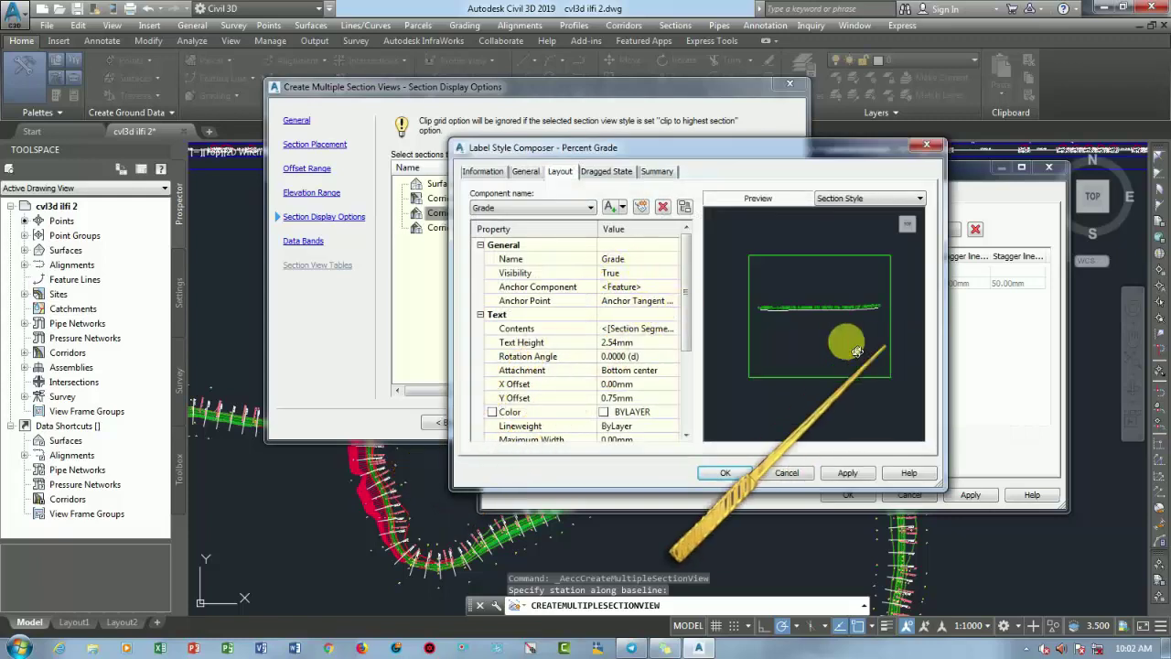
Give the Percent Grade style white text and a 0.20mm border gap for segment labels.
{"action": "scroll", "coordinate": [860, 302], "scroll_direction": "up", "scroll_amount": 5}
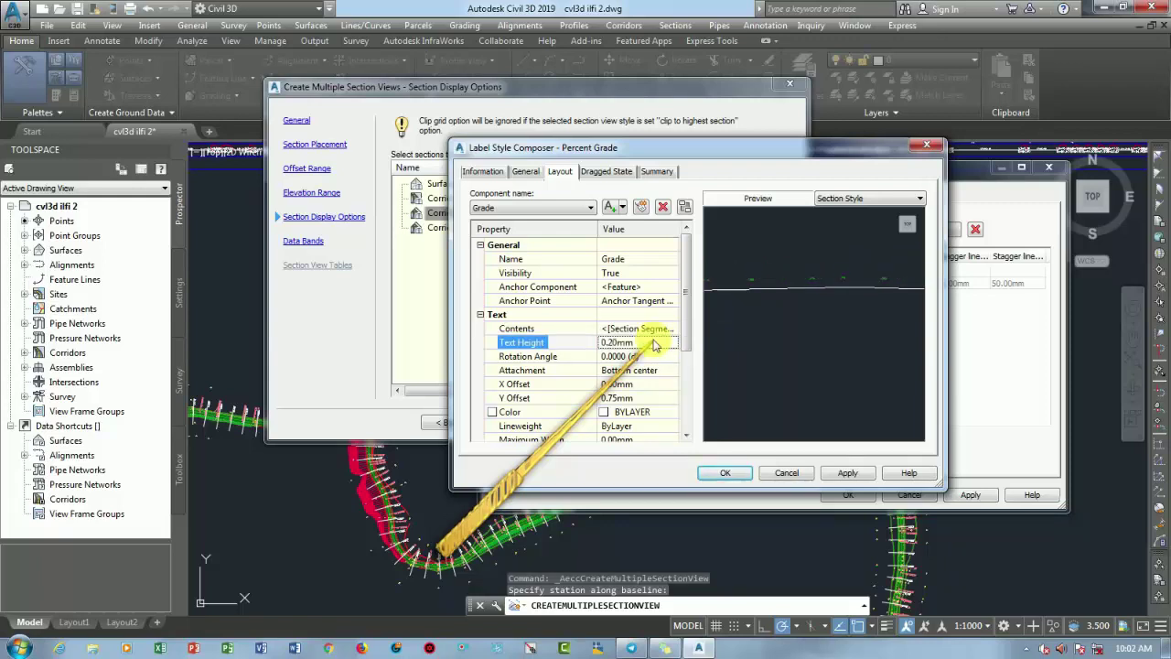
{"action": "left_click", "coordinate": [671, 412]}
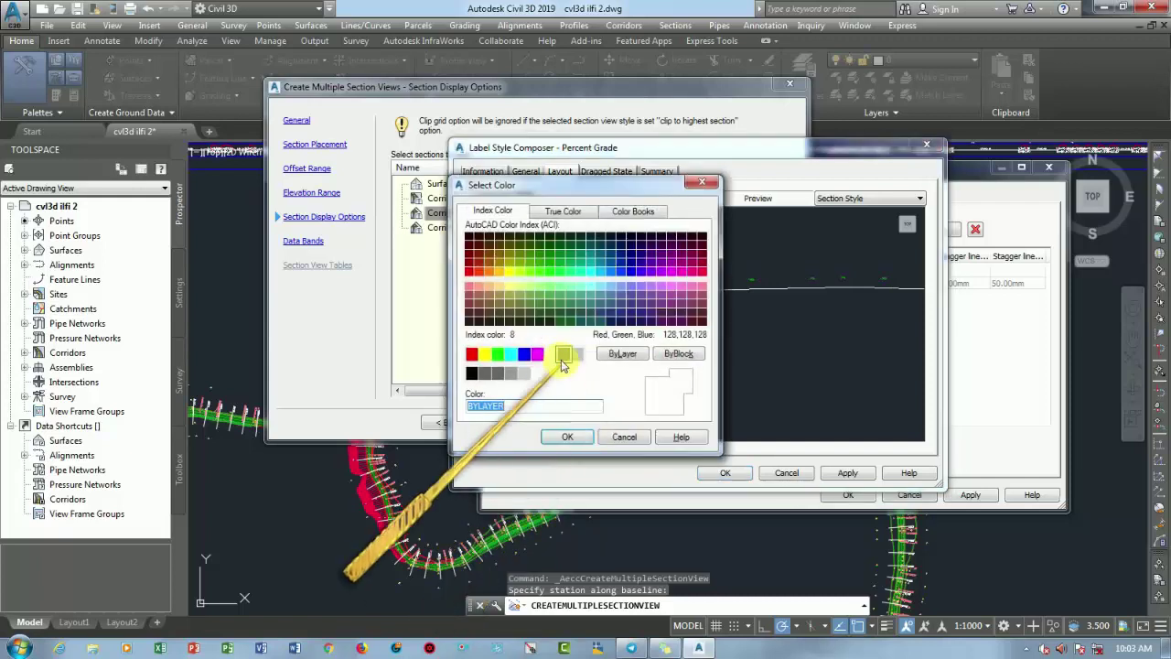
{"action": "left_click", "coordinate": [550, 353]}
{"action": "left_click", "coordinate": [567, 437]}
{"action": "scroll", "coordinate": [602, 424], "scroll_direction": "down", "scroll_amount": 1}
{"action": "scroll", "coordinate": [688, 387], "scroll_direction": "down", "scroll_amount": 2}
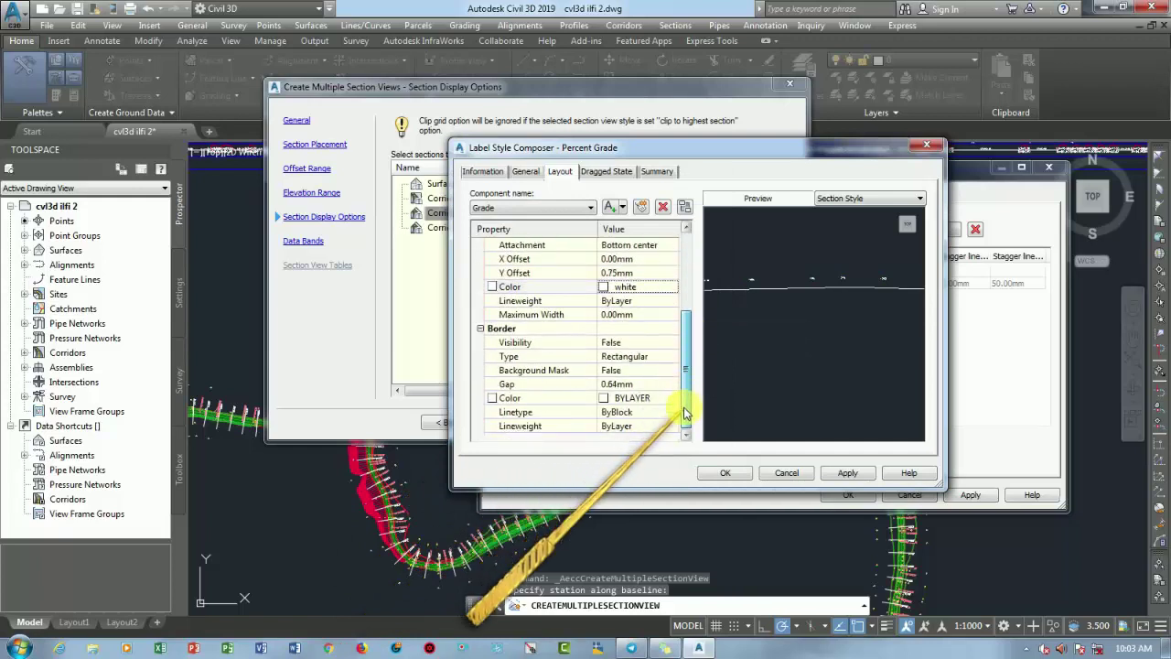
{"action": "left_click", "coordinate": [655, 384]}
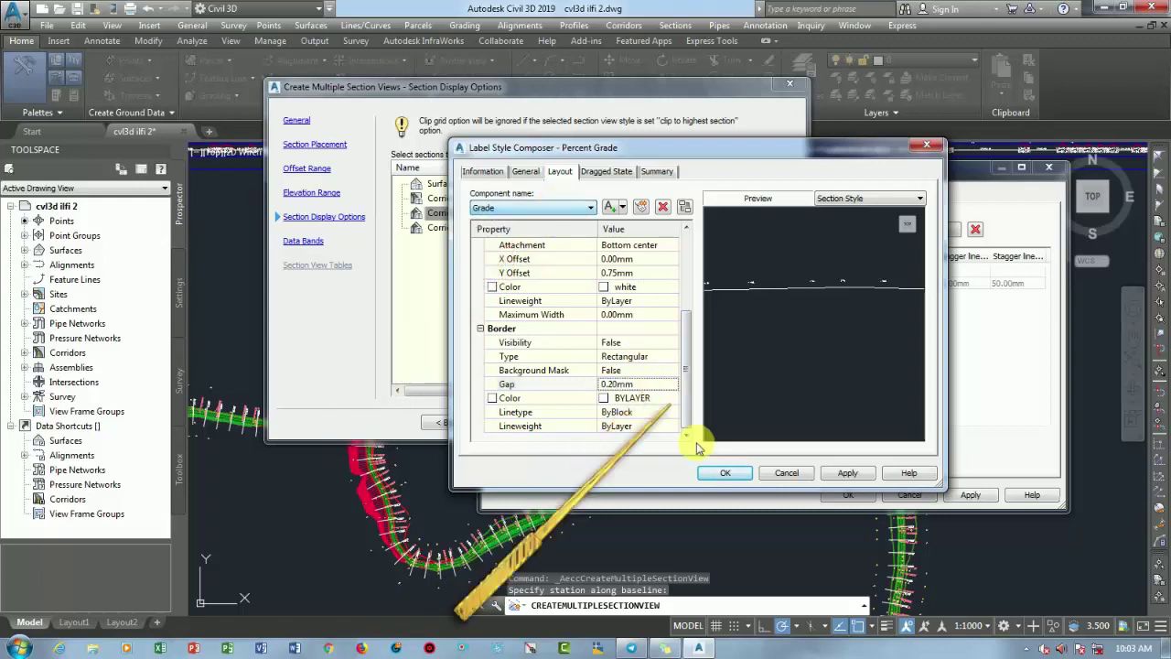
{"action": "left_click", "coordinate": [725, 473]}
{"action": "left_click", "coordinate": [512, 337]}
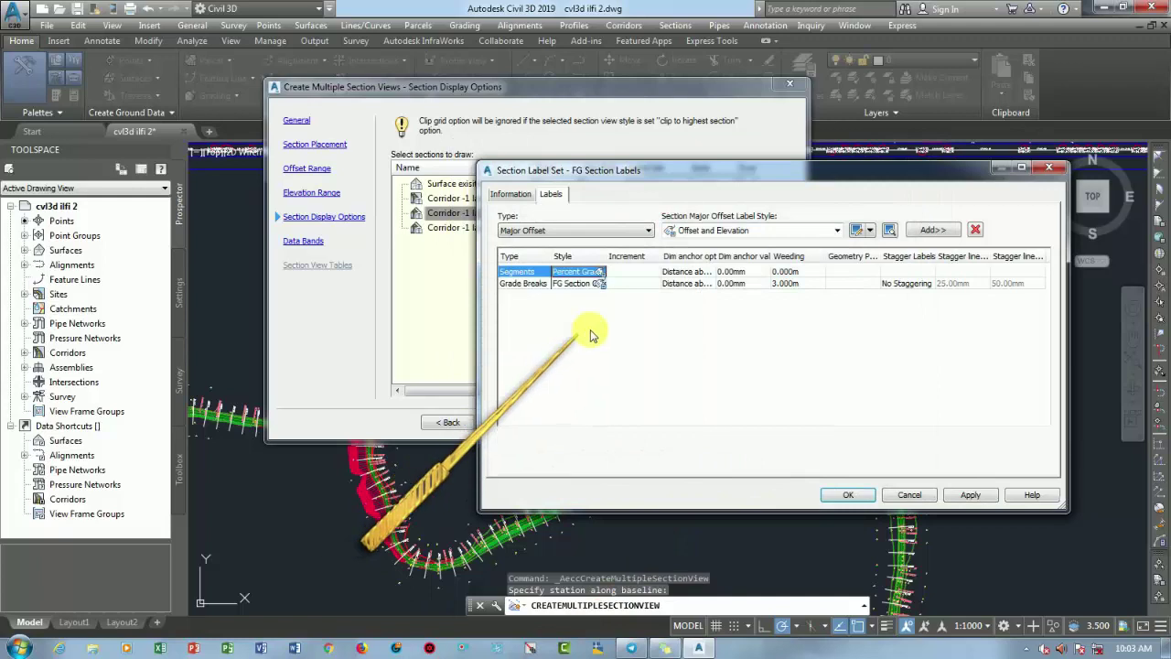
Edit the FG Section Offset and Elevation style: grade-break line fixed length 15 mm, colour red.
{"action": "left_click", "coordinate": [601, 284]}
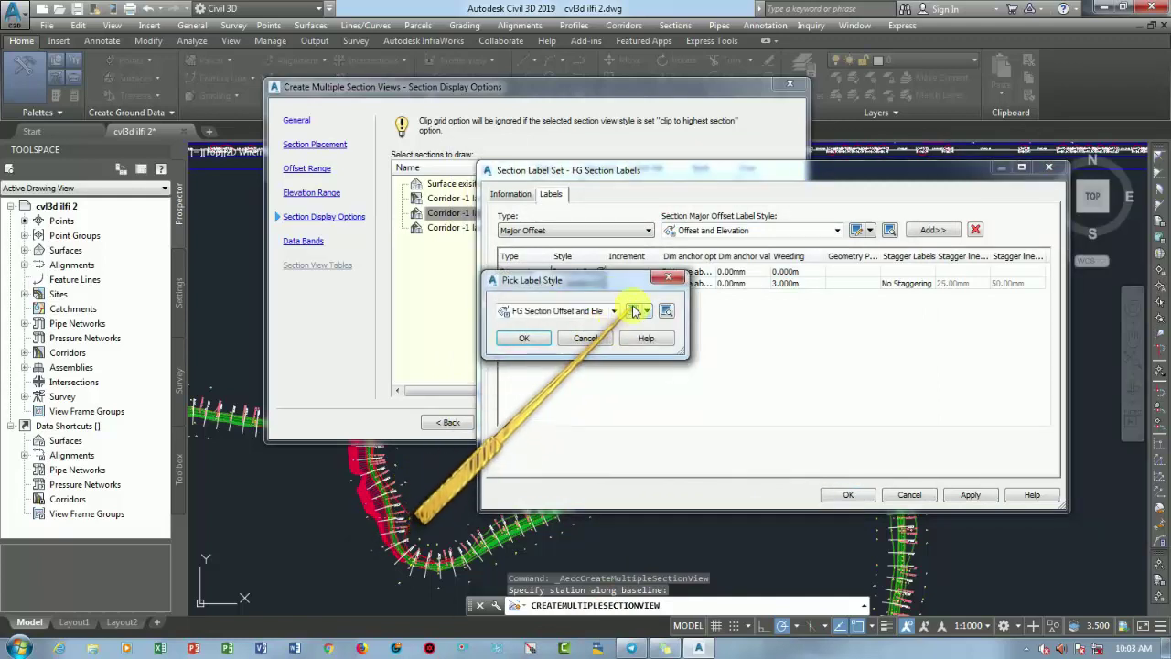
{"action": "left_click", "coordinate": [640, 312]}
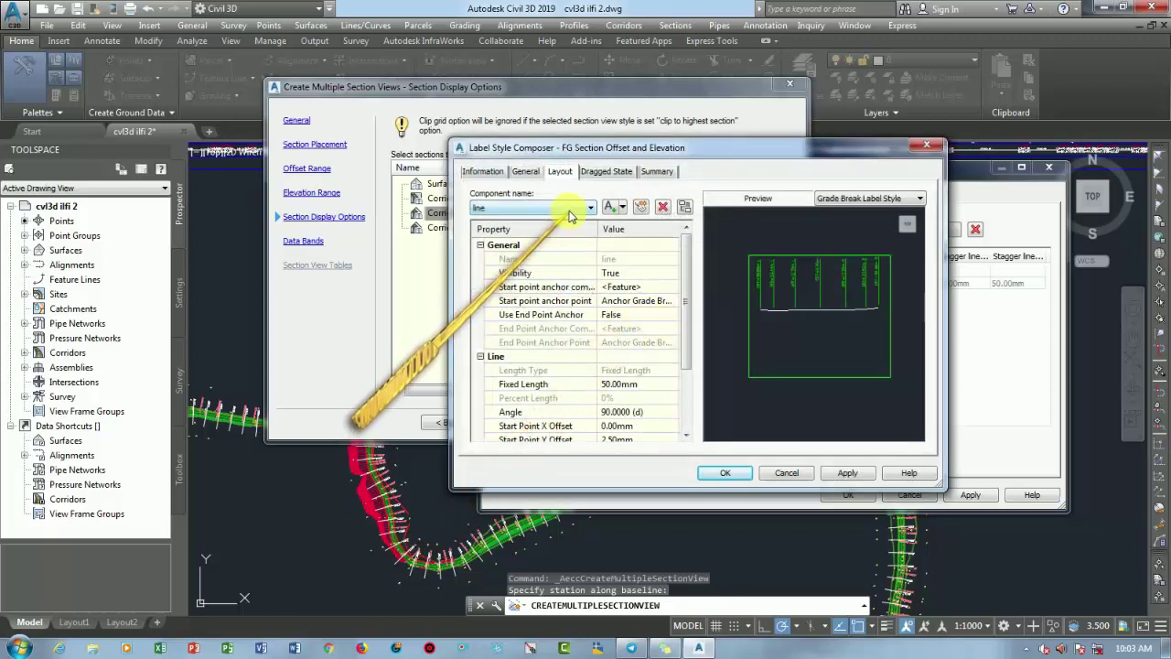
{"action": "left_click", "coordinate": [622, 384]}
{"action": "type", "text": "15"}
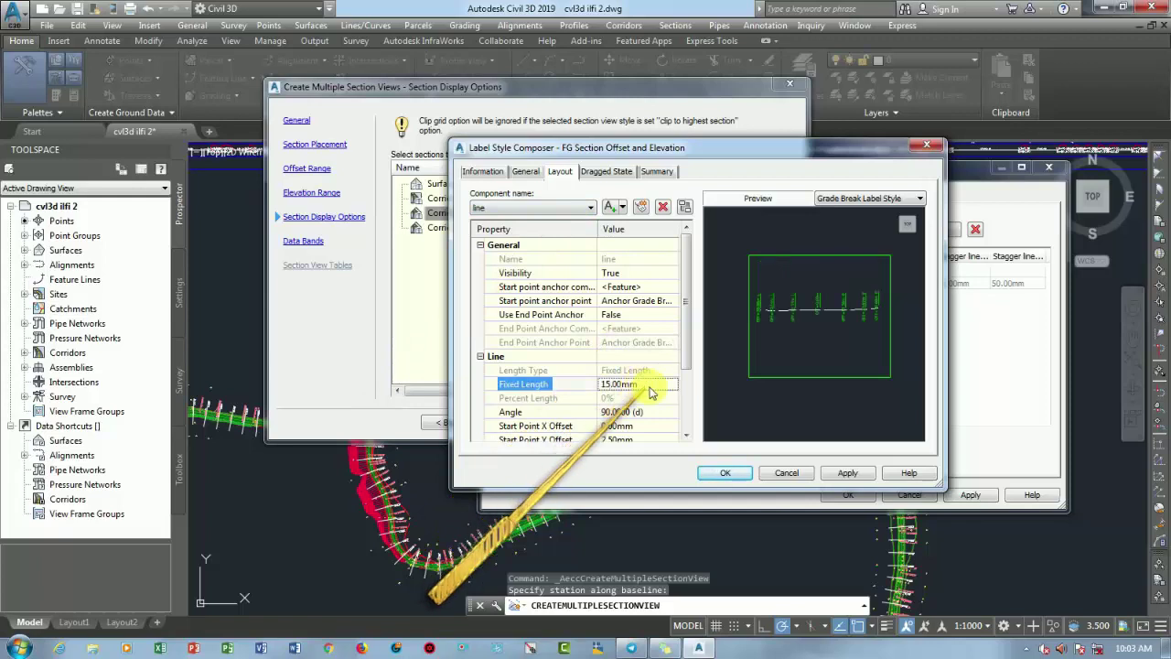
{"action": "scroll", "coordinate": [685, 397], "scroll_direction": "down", "scroll_amount": 2}
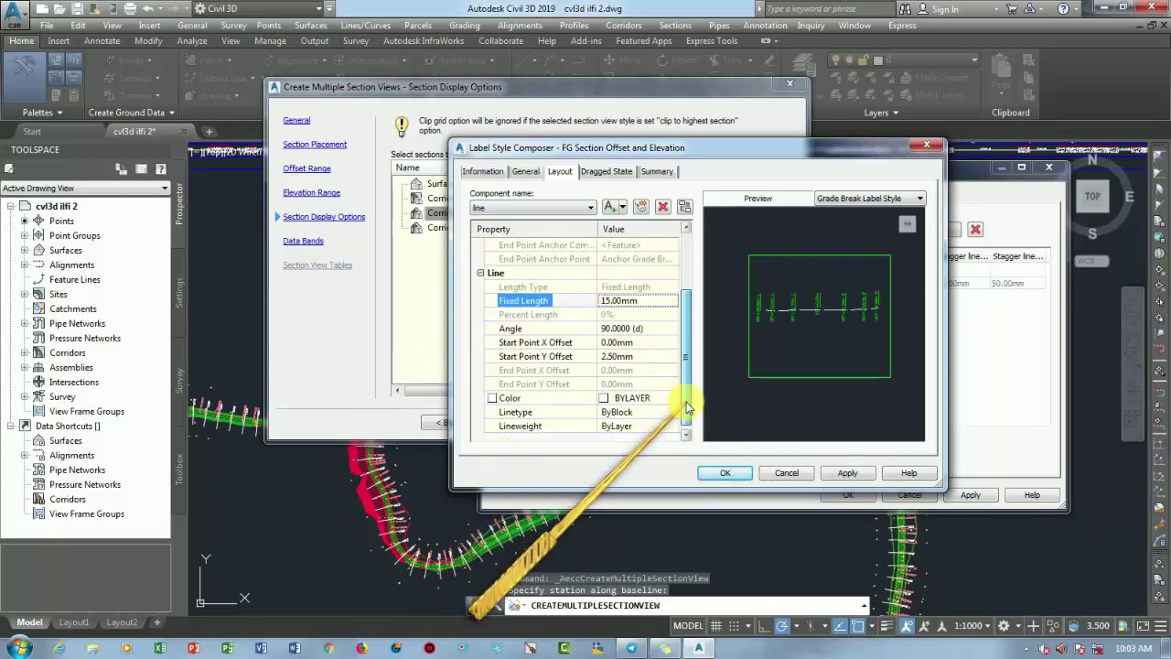
{"action": "left_click", "coordinate": [657, 397]}
{"action": "left_click", "coordinate": [671, 397]}
{"action": "left_click", "coordinate": [471, 355]}
{"action": "left_click", "coordinate": [567, 436]}
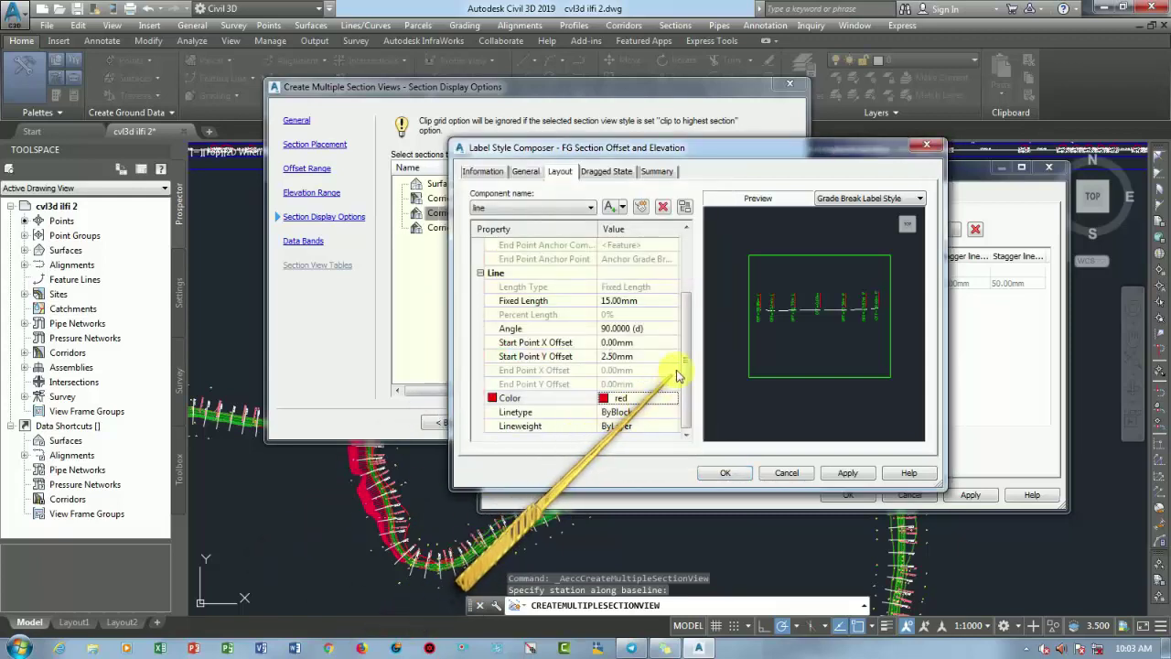
Give the Elevation label text a 0.20 mm border gap and red colour.
{"action": "left_click", "coordinate": [549, 208]}
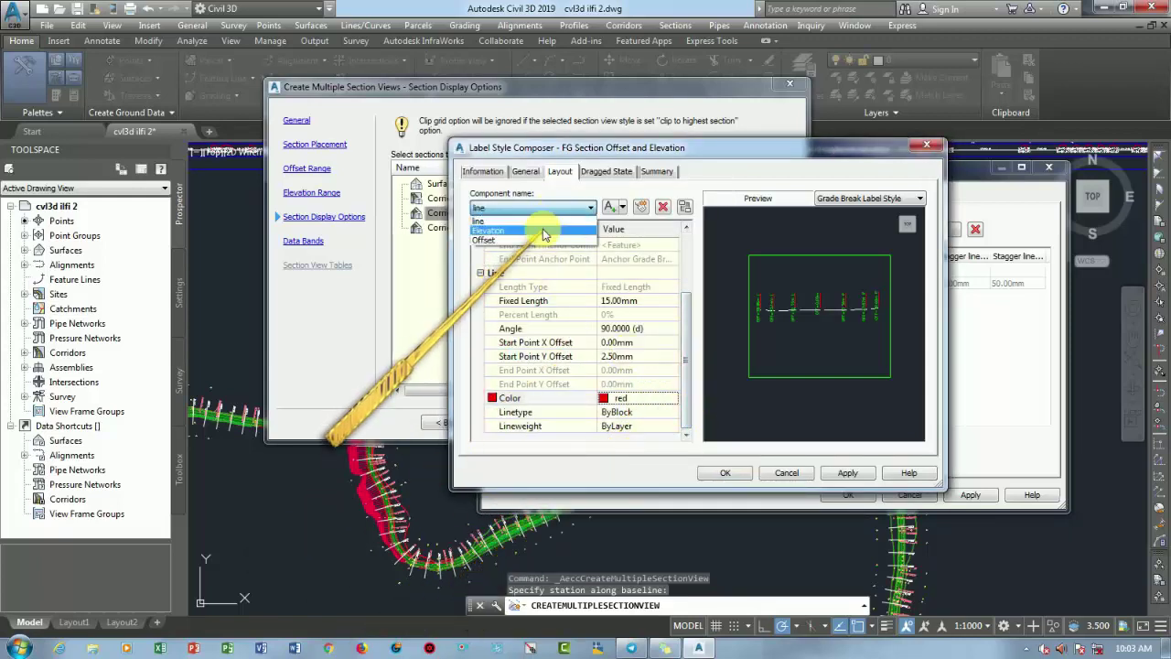
{"action": "left_click", "coordinate": [542, 230]}
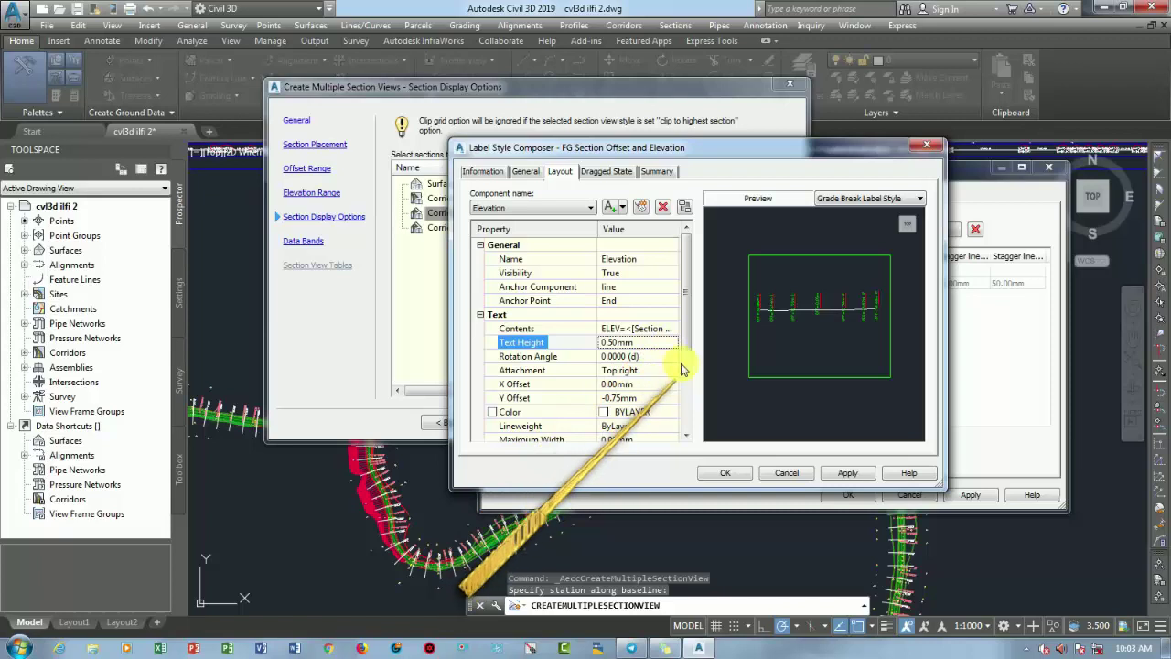
{"action": "scroll", "coordinate": [685, 384], "scroll_direction": "down", "scroll_amount": 2}
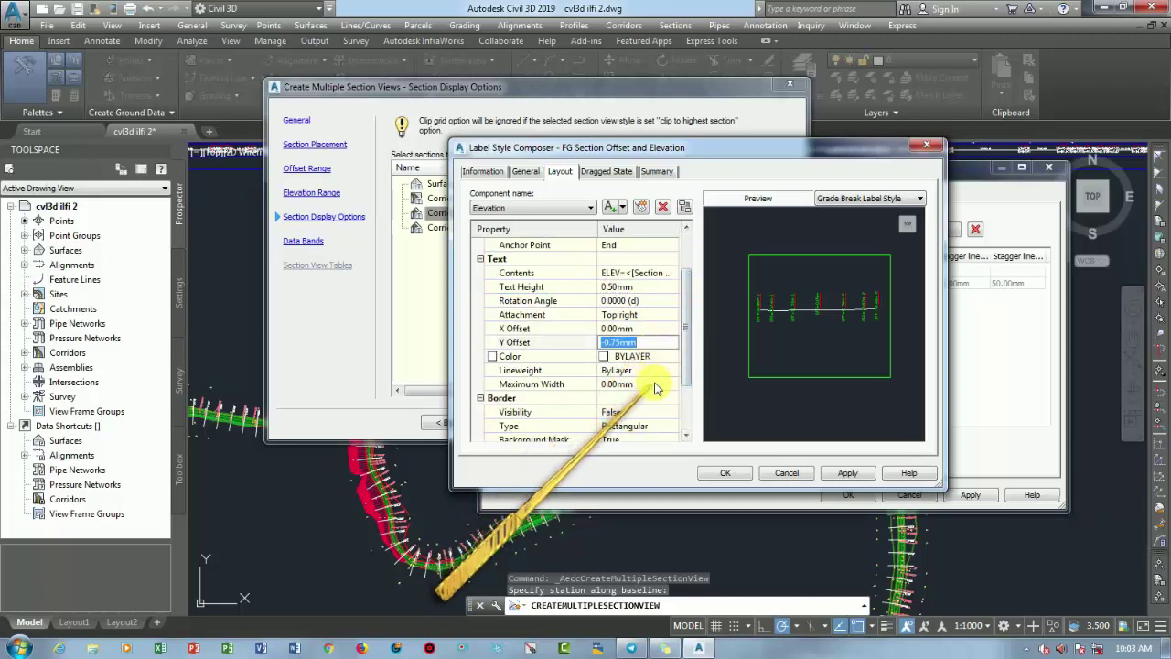
{"action": "key", "text": "Return"}
{"action": "scroll", "coordinate": [649, 386], "scroll_direction": "down", "scroll_amount": 2}
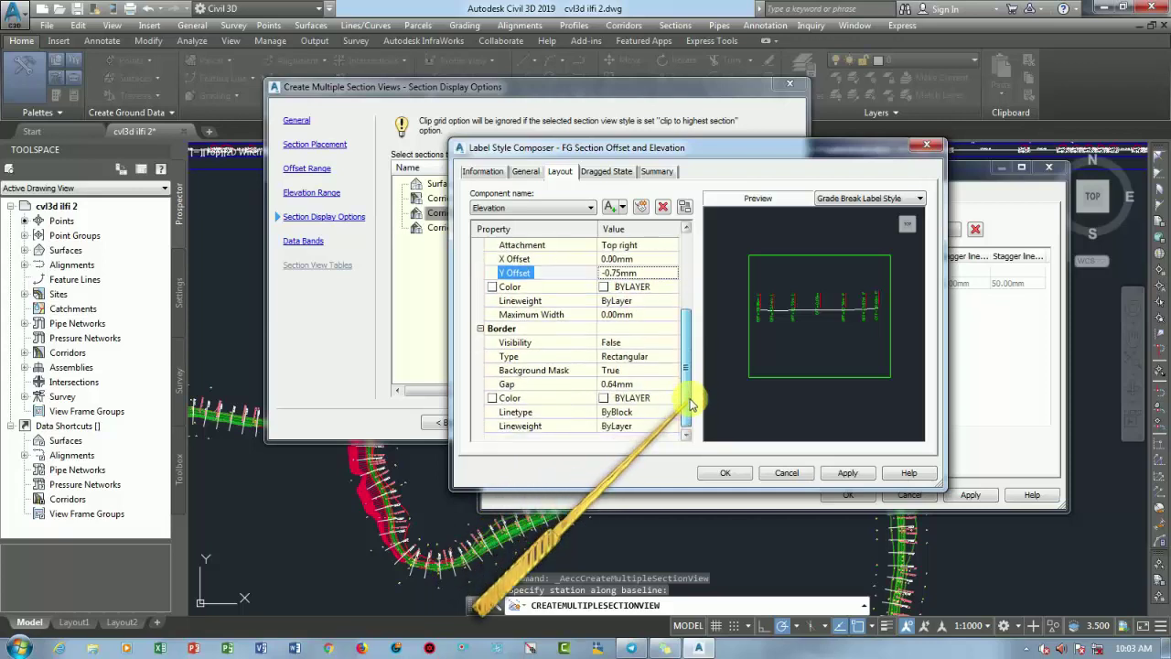
{"action": "left_click", "coordinate": [644, 383]}
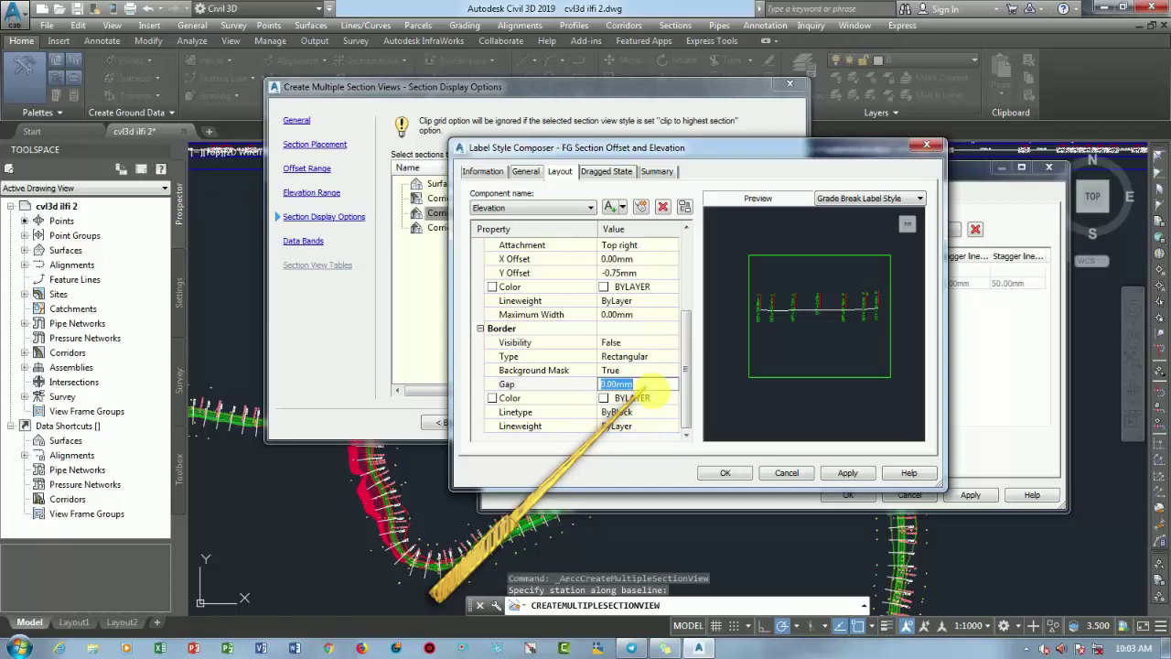
{"action": "type", "text": "0.2"}
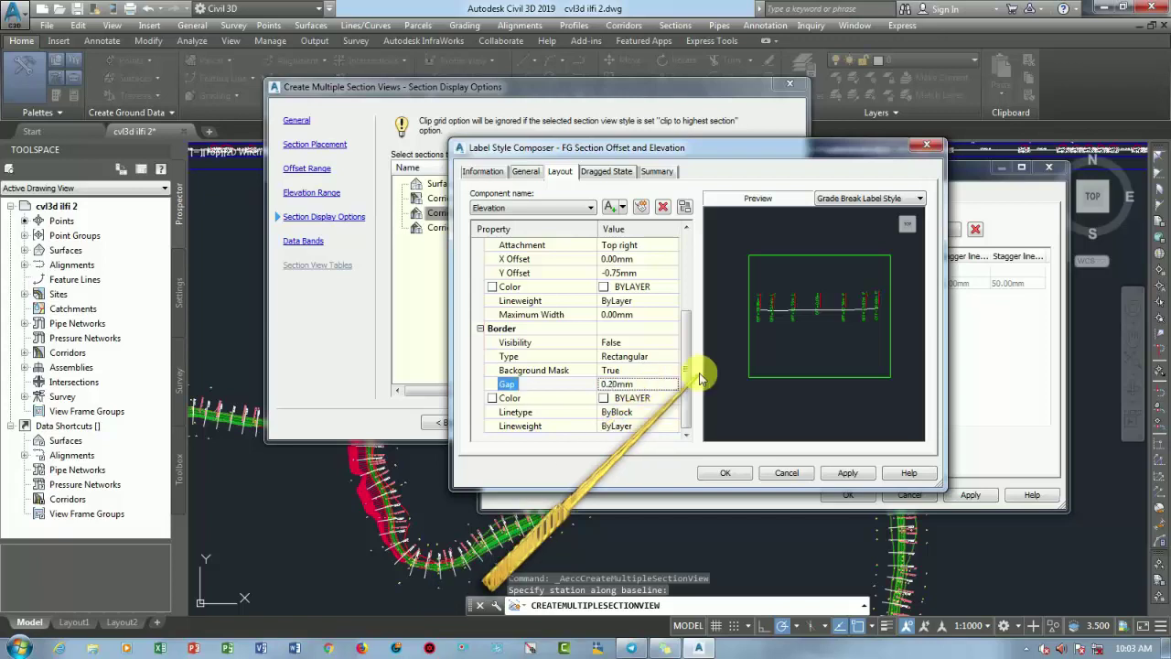
{"action": "left_click", "coordinate": [574, 209]}
{"action": "left_click", "coordinate": [664, 286]}
{"action": "left_click", "coordinate": [673, 287]}
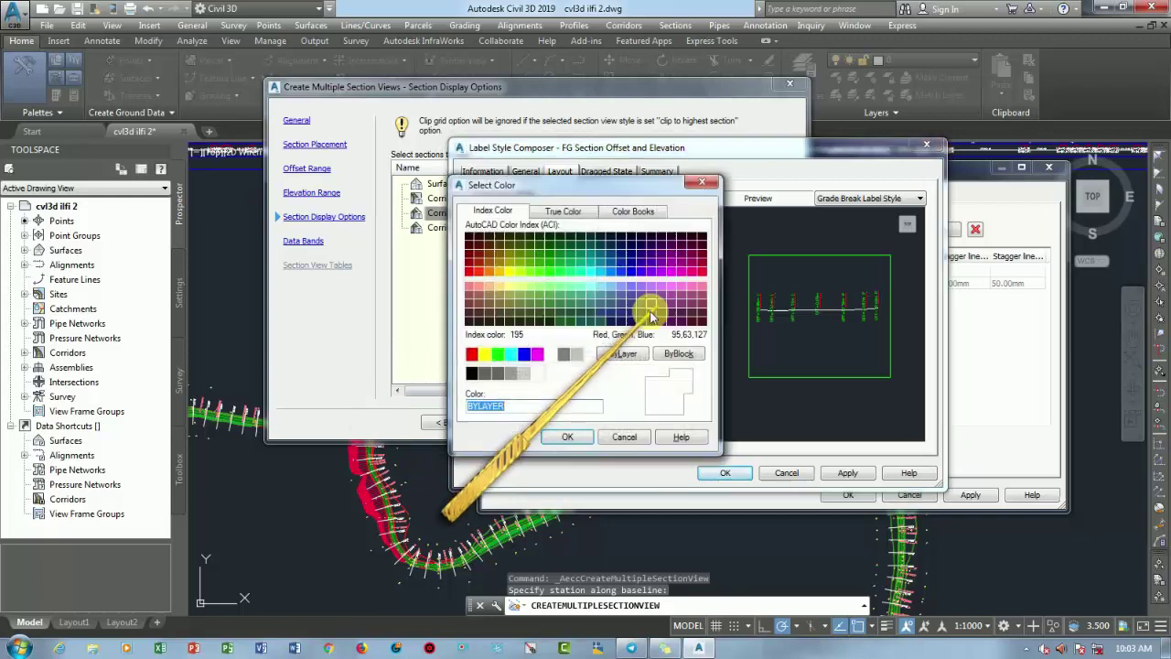
{"action": "left_click", "coordinate": [471, 354]}
{"action": "left_click", "coordinate": [568, 436]}
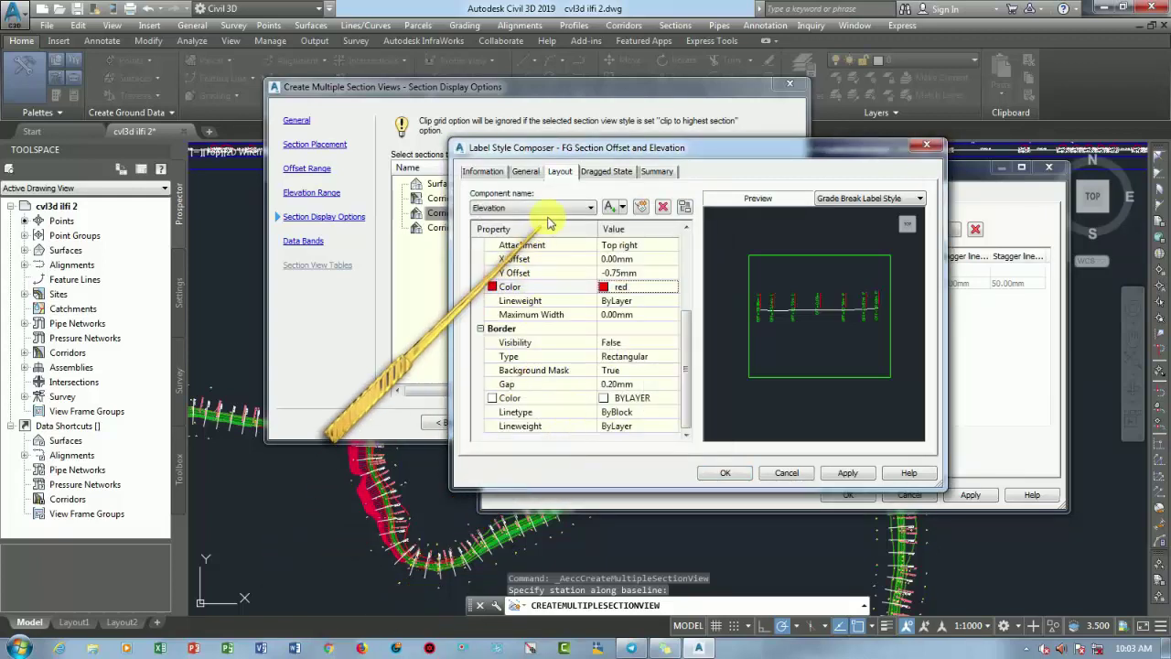
Set the Offset label text's border gap to 0.20 mm.
{"action": "left_click", "coordinate": [529, 240]}
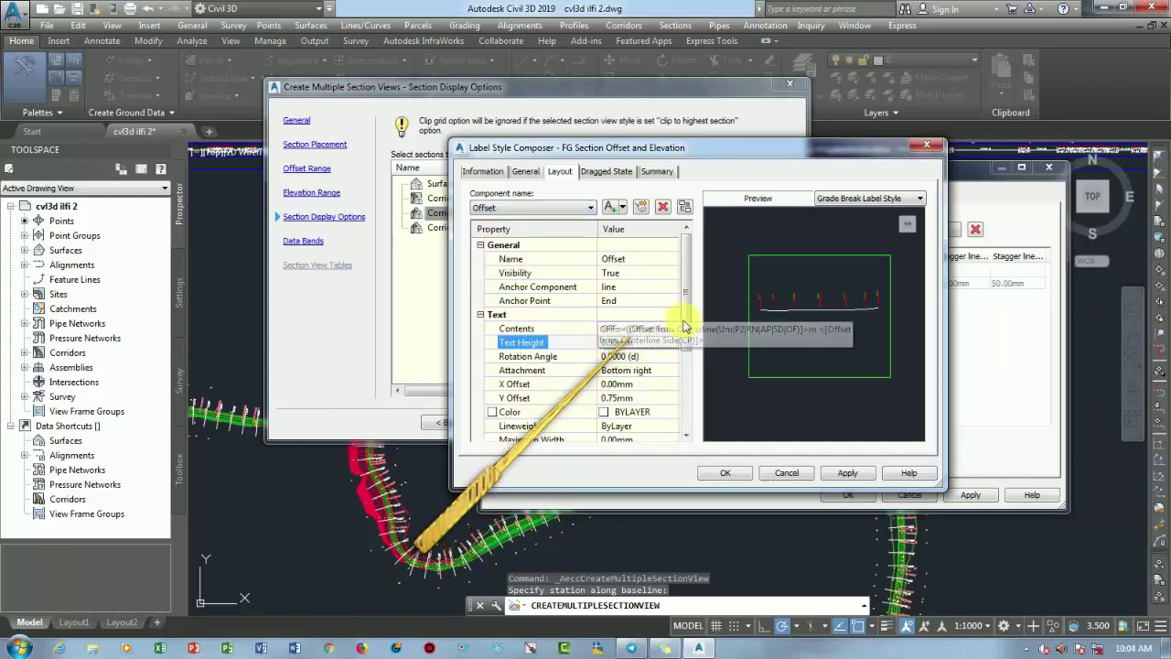
{"action": "scroll", "coordinate": [792, 305], "scroll_direction": "up", "scroll_amount": 3}
{"action": "middle_click_drag", "start_coordinate": [792, 306], "coordinate": [927, 353]}
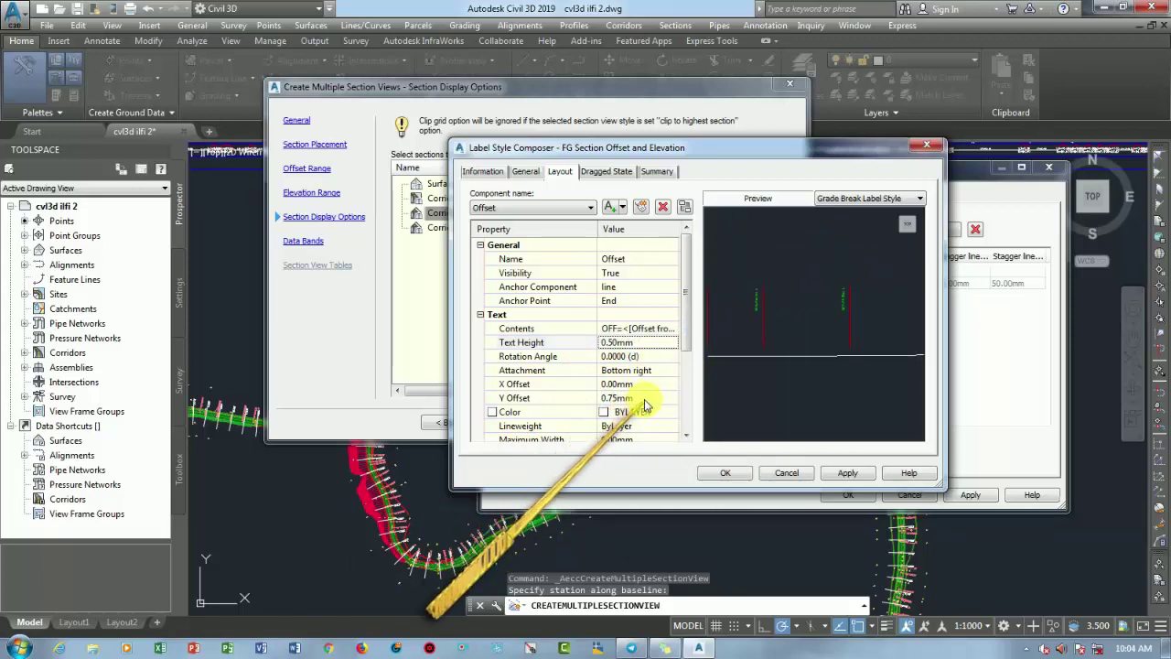
{"action": "left_click_drag", "start_coordinate": [684, 325], "coordinate": [688, 362]}
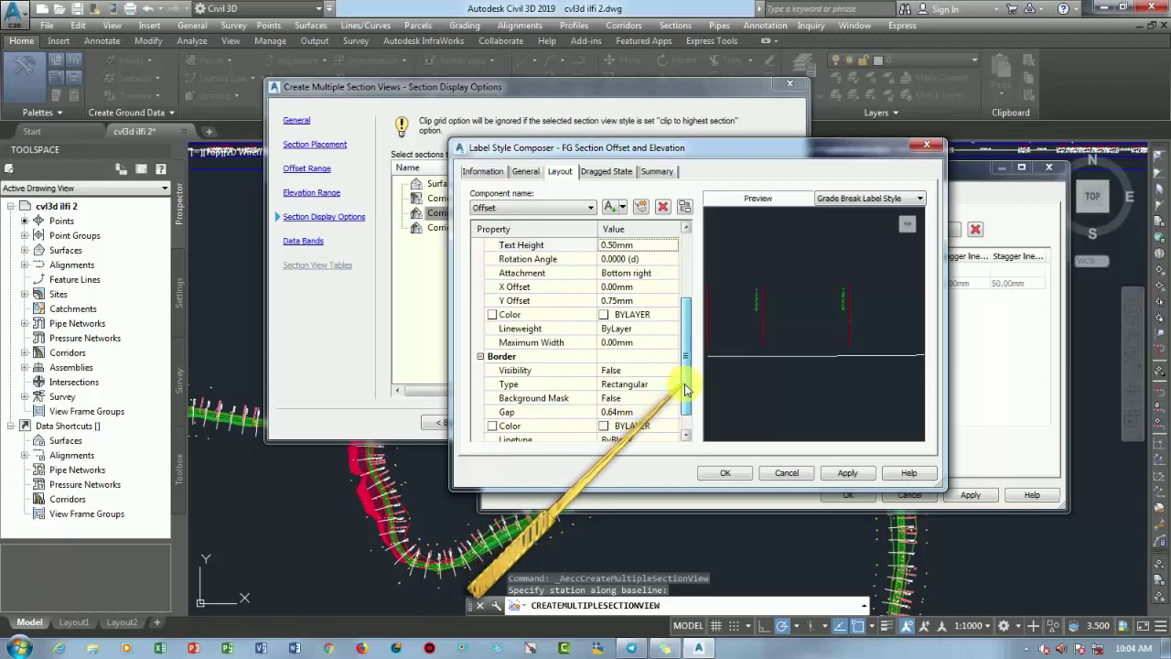
{"action": "left_click", "coordinate": [655, 400]}
{"action": "type", "text": "0.2"}
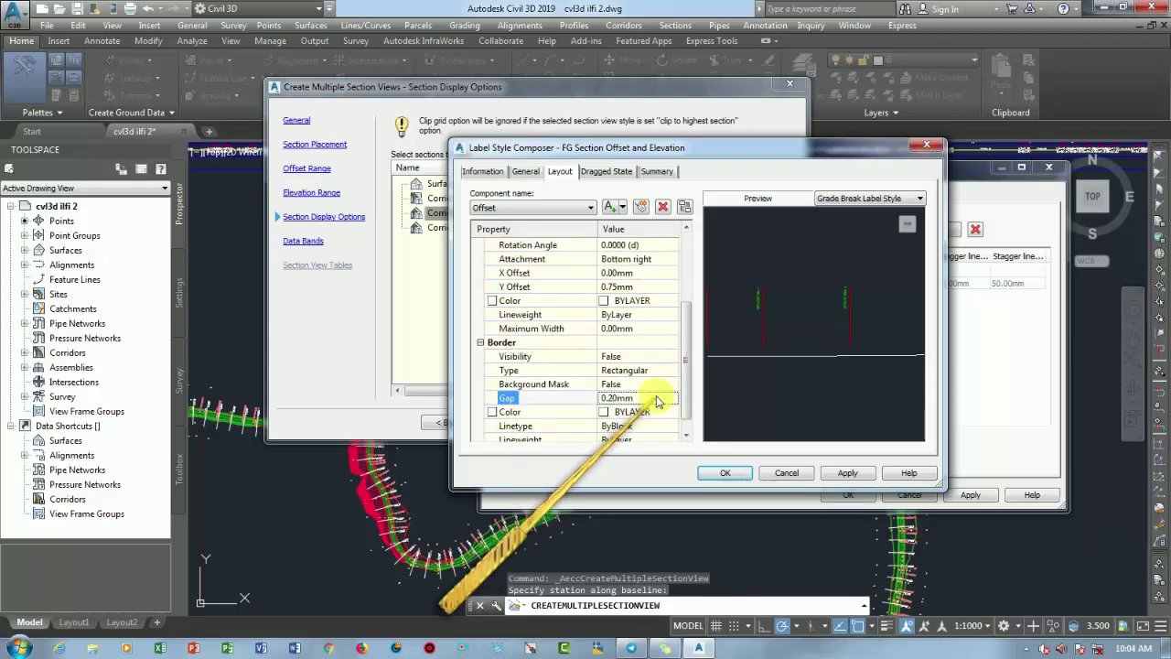
{"action": "left_click", "coordinate": [553, 212]}
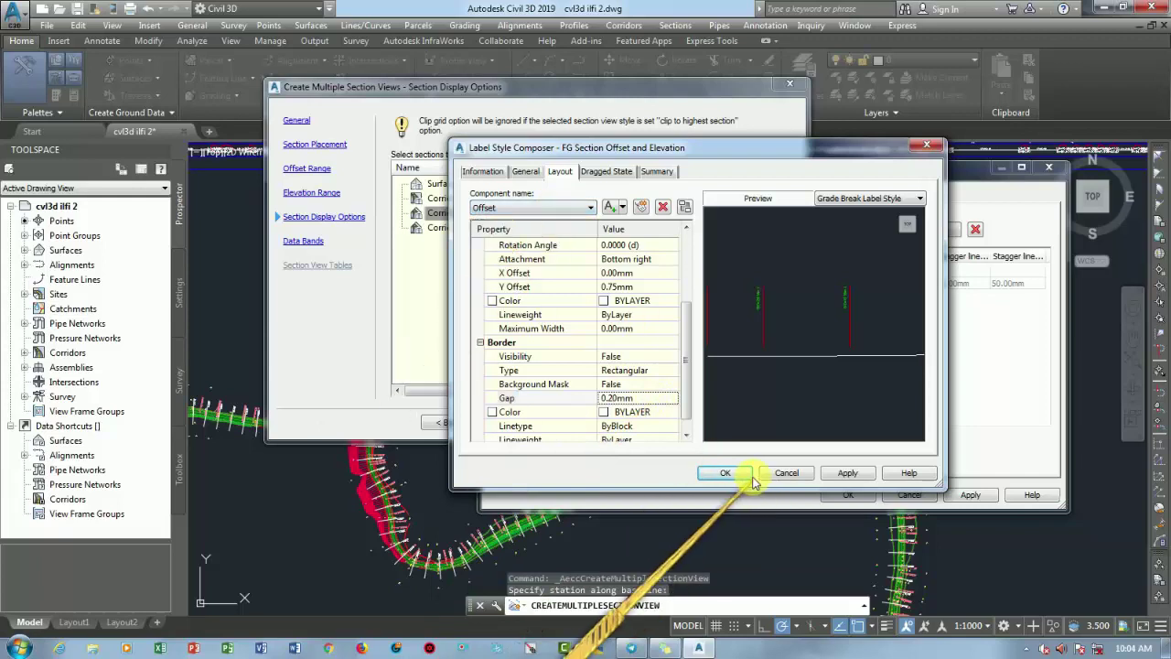
Save the style and apply the FG Section Labels set to the corridor section.
{"action": "left_click", "coordinate": [737, 472]}
{"action": "left_click", "coordinate": [524, 338]}
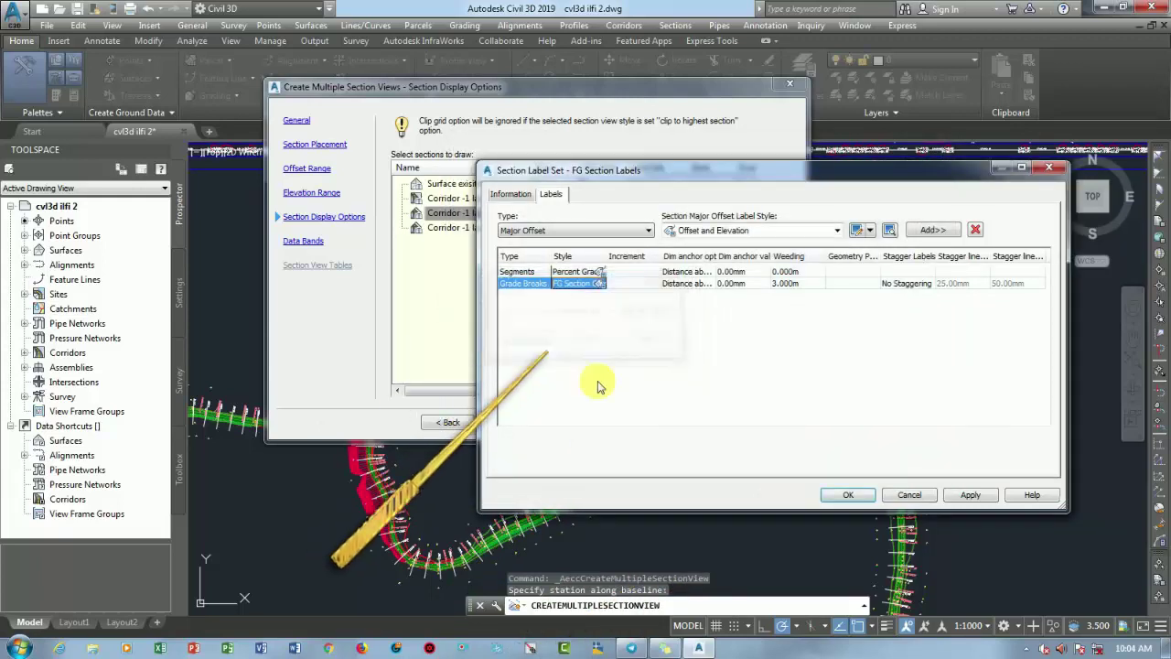
{"action": "left_click", "coordinate": [848, 495]}
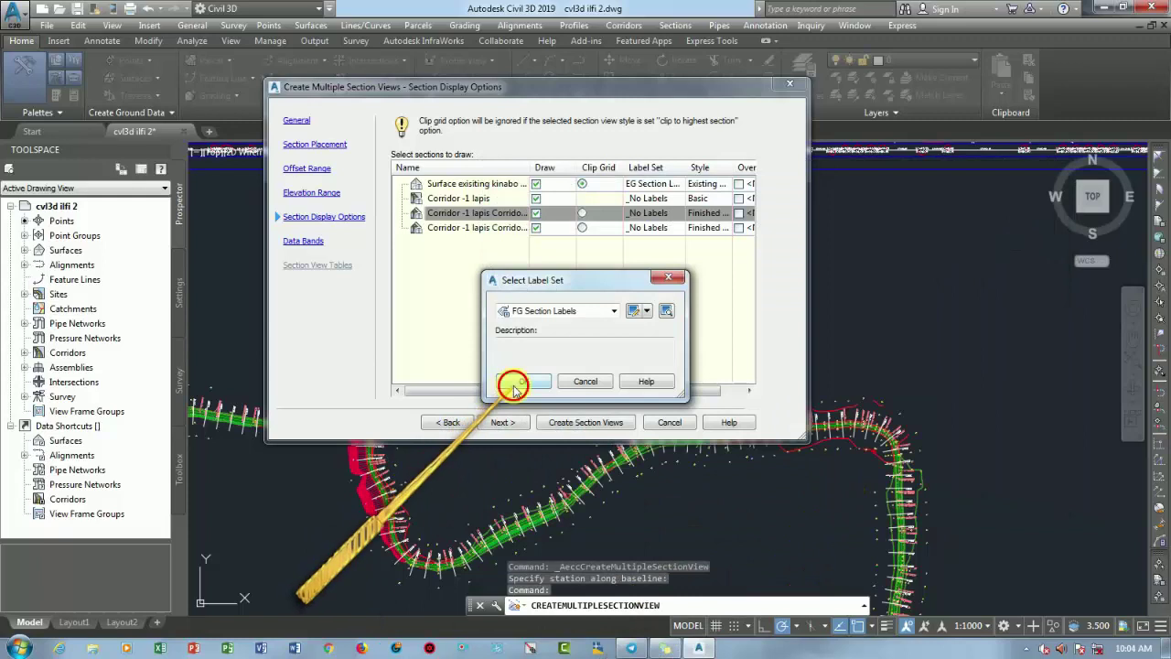
{"action": "left_click", "coordinate": [515, 385]}
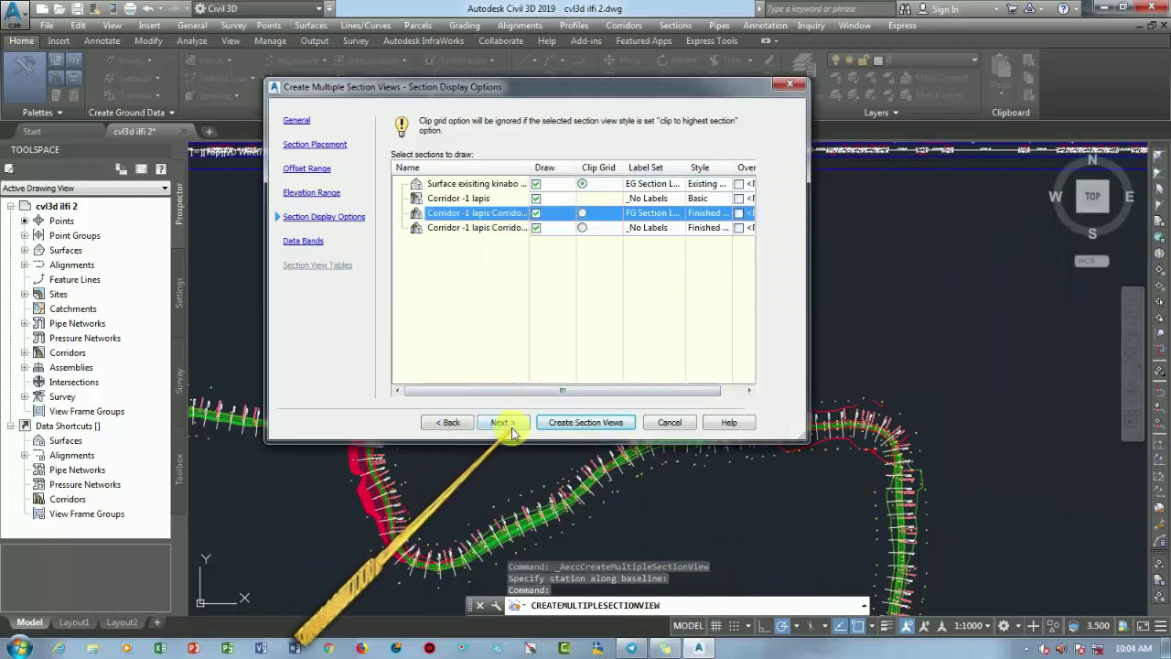
Choose the Major Stations Offset and Elevations band set for the data bands.
{"action": "left_click", "coordinate": [505, 423]}
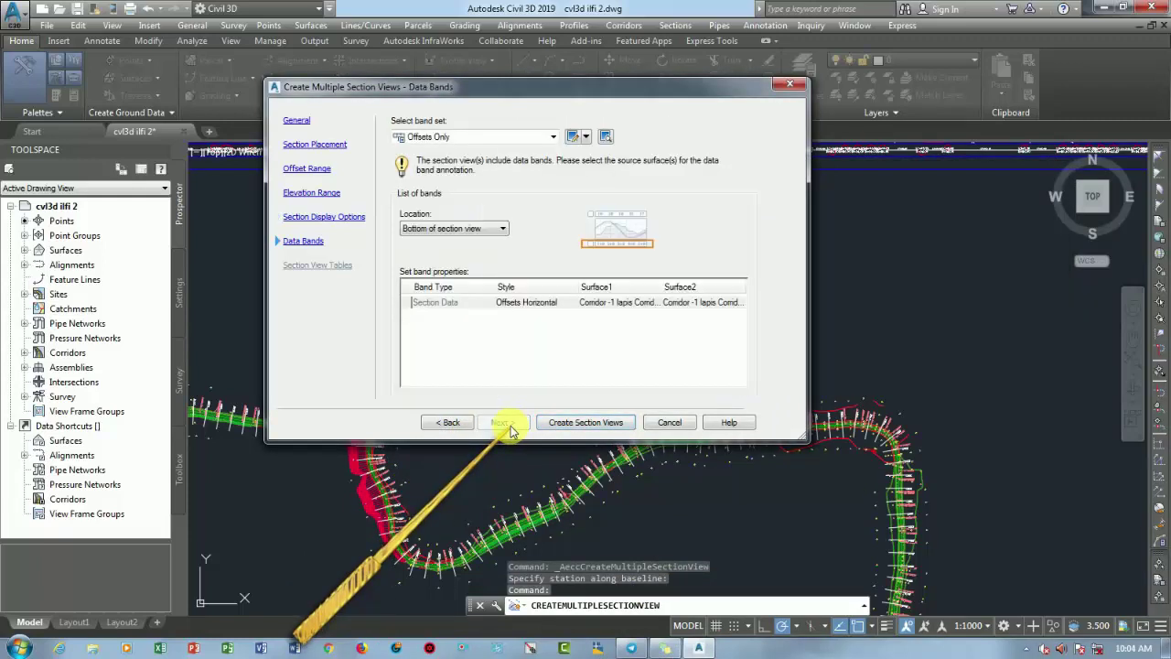
{"action": "left_click", "coordinate": [552, 136]}
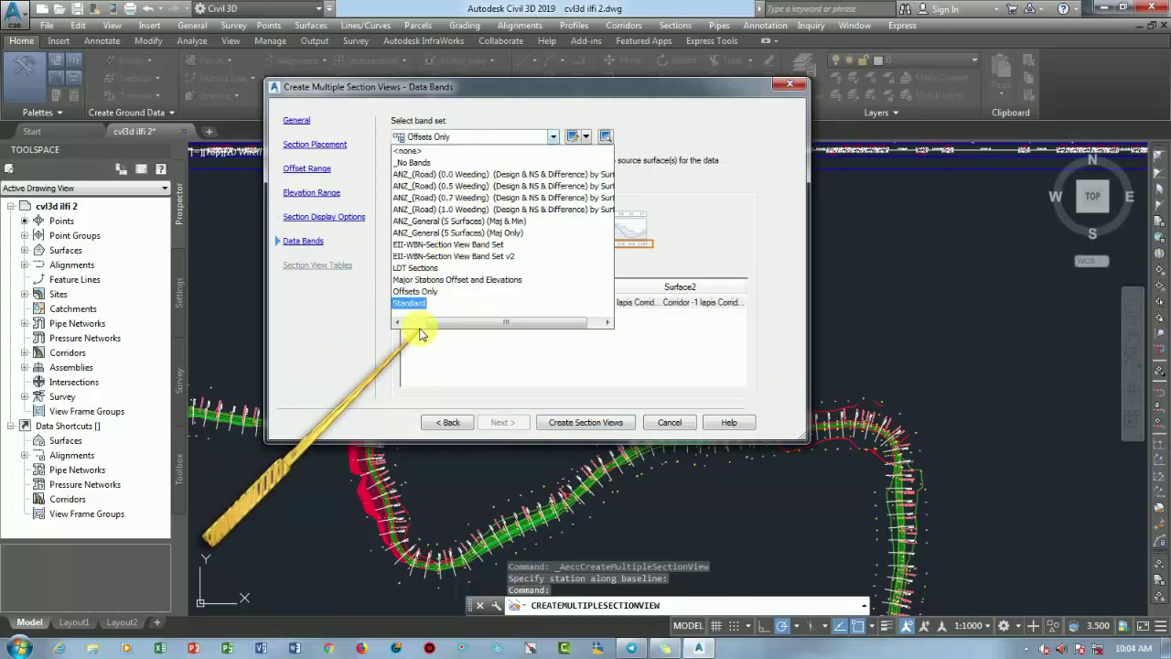
{"action": "left_click", "coordinate": [460, 280]}
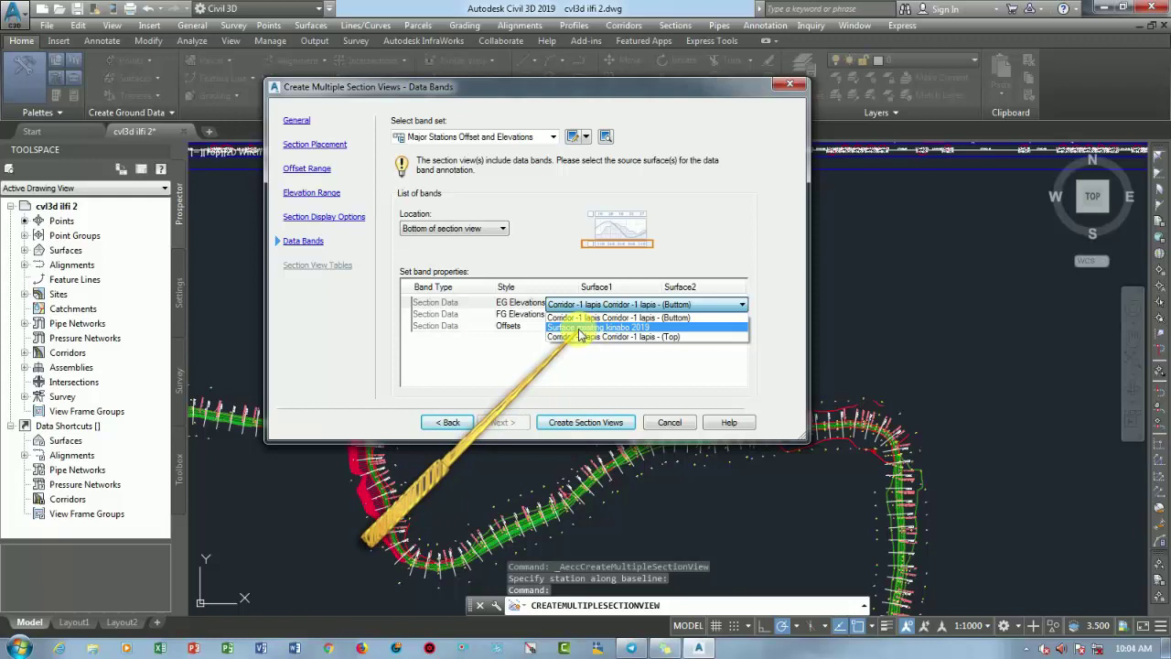
Set EG elevations to the existing surface, FG elevations to corridor top, Offsets to a corridor surface.
{"action": "left_click", "coordinate": [579, 328]}
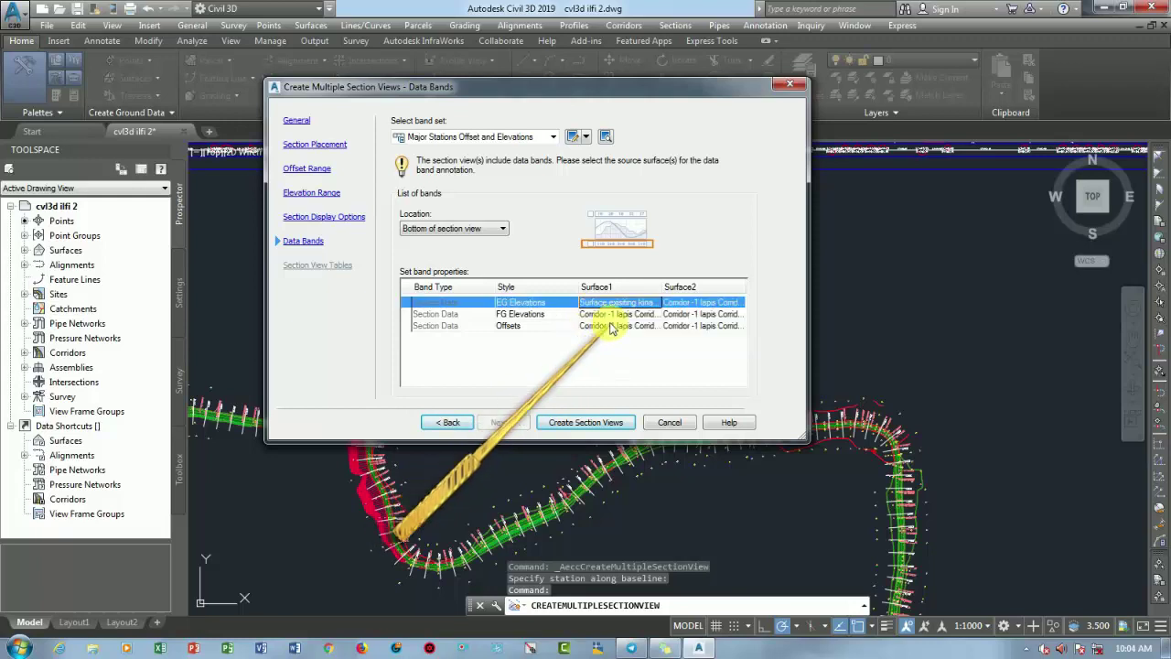
{"action": "left_click", "coordinate": [626, 315]}
{"action": "left_click", "coordinate": [626, 317]}
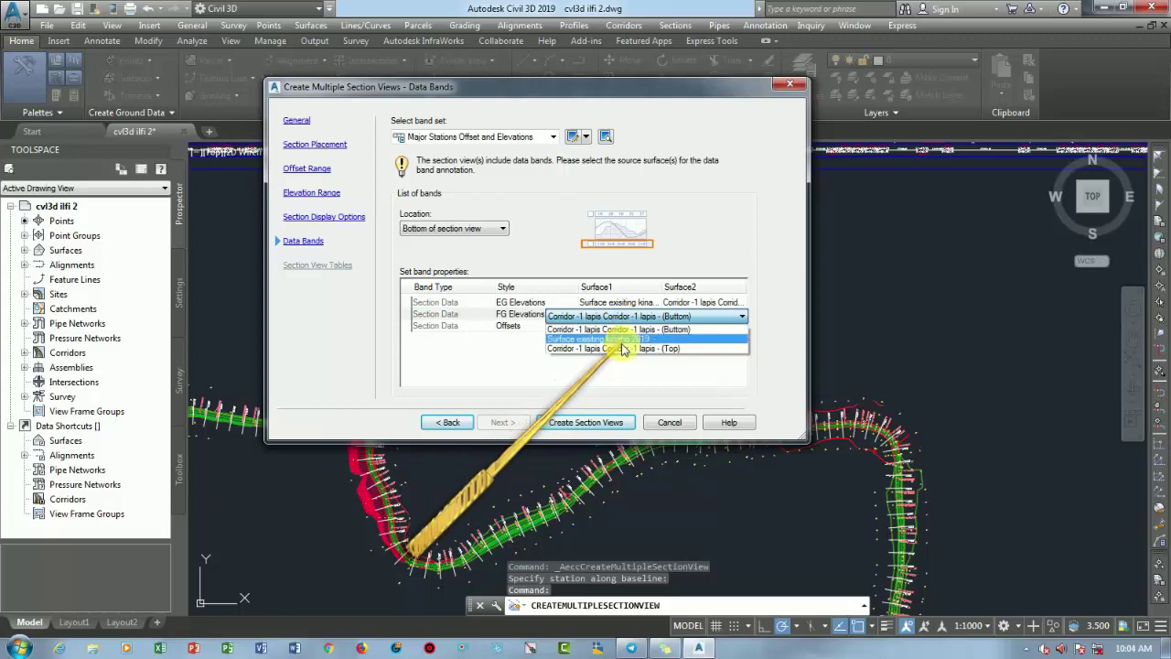
{"action": "left_click", "coordinate": [620, 348]}
{"action": "left_click", "coordinate": [626, 327]}
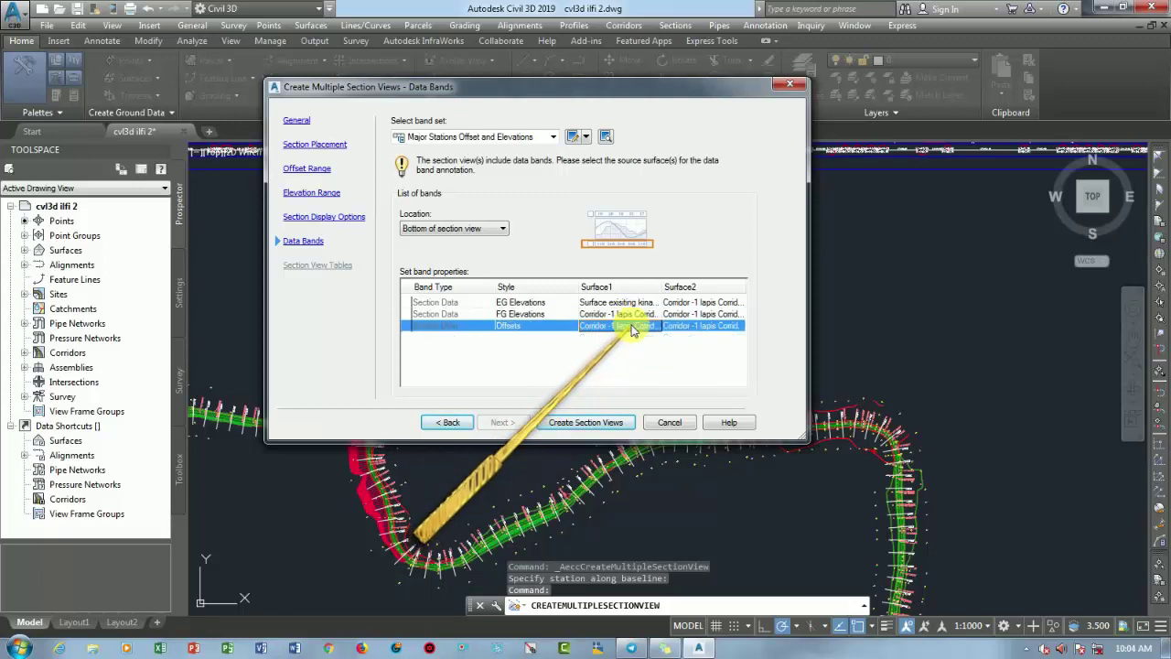
{"action": "left_click", "coordinate": [630, 327]}
{"action": "left_click", "coordinate": [628, 344]}
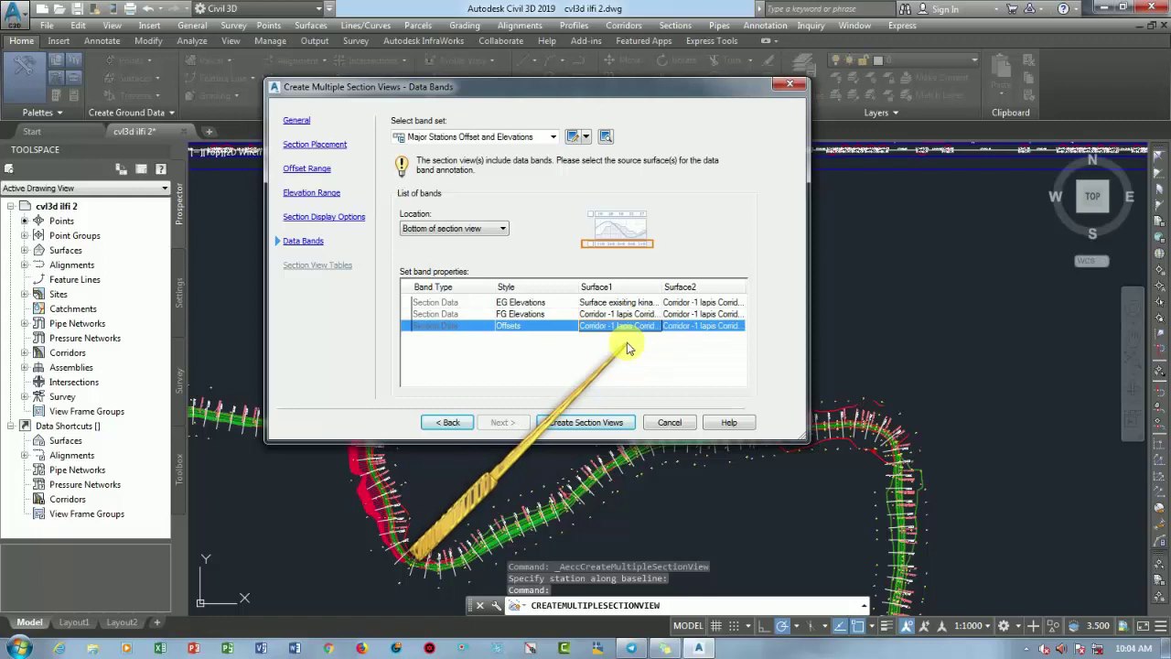
{"action": "left_click", "coordinate": [644, 316]}
{"action": "left_click", "coordinate": [645, 316]}
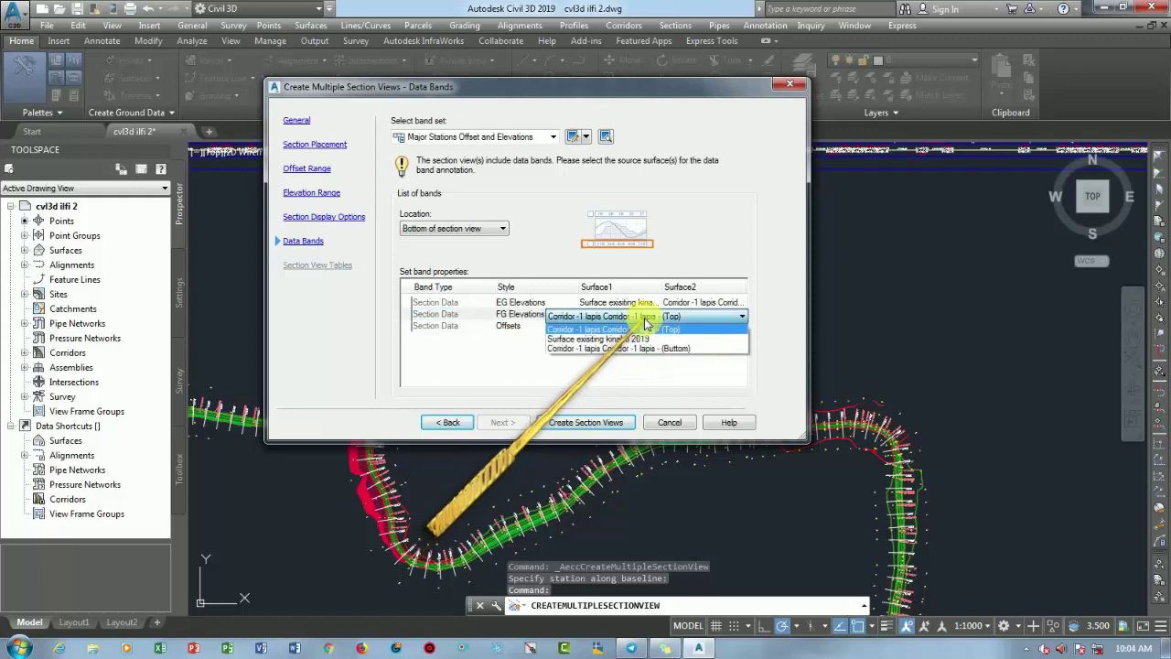
{"action": "left_click", "coordinate": [641, 331]}
{"action": "left_click", "coordinate": [643, 327]}
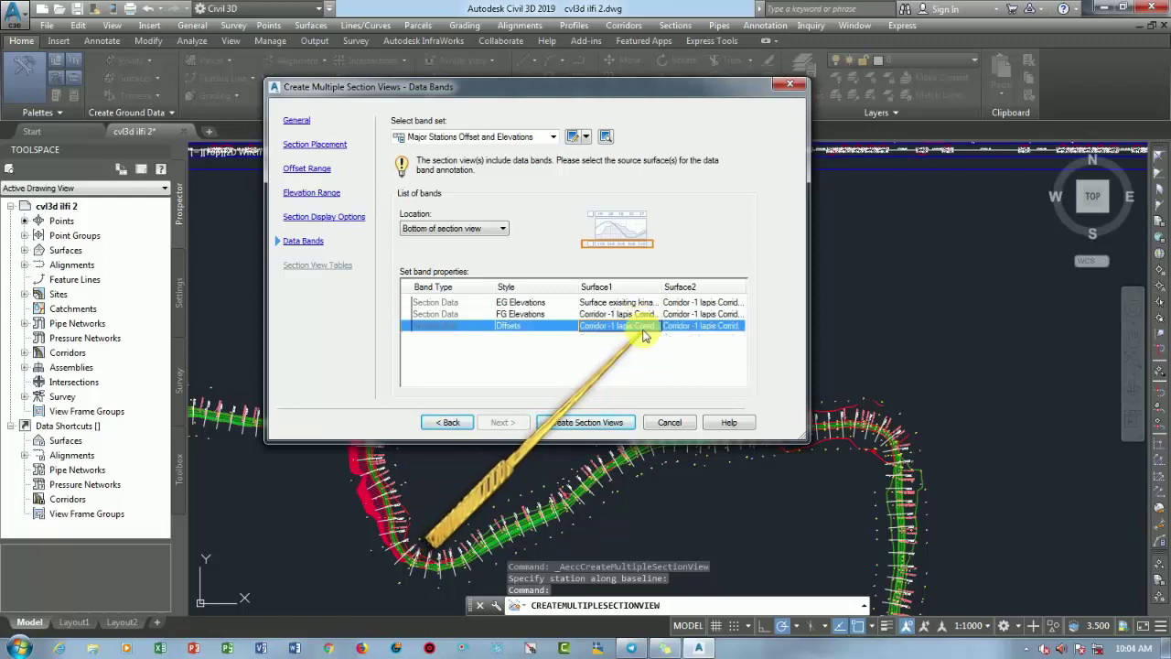
{"action": "left_click", "coordinate": [643, 327]}
{"action": "left_click", "coordinate": [643, 341]}
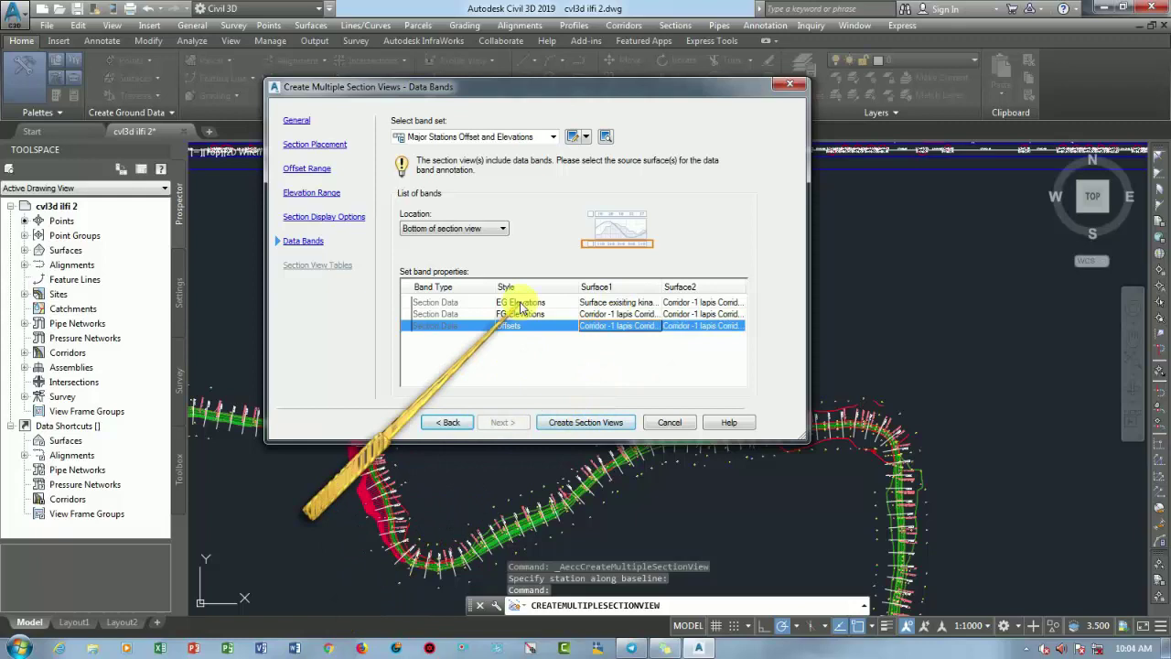
Finish the section view settings and place the section views' origin in the drawing.
{"action": "left_click", "coordinate": [586, 422]}
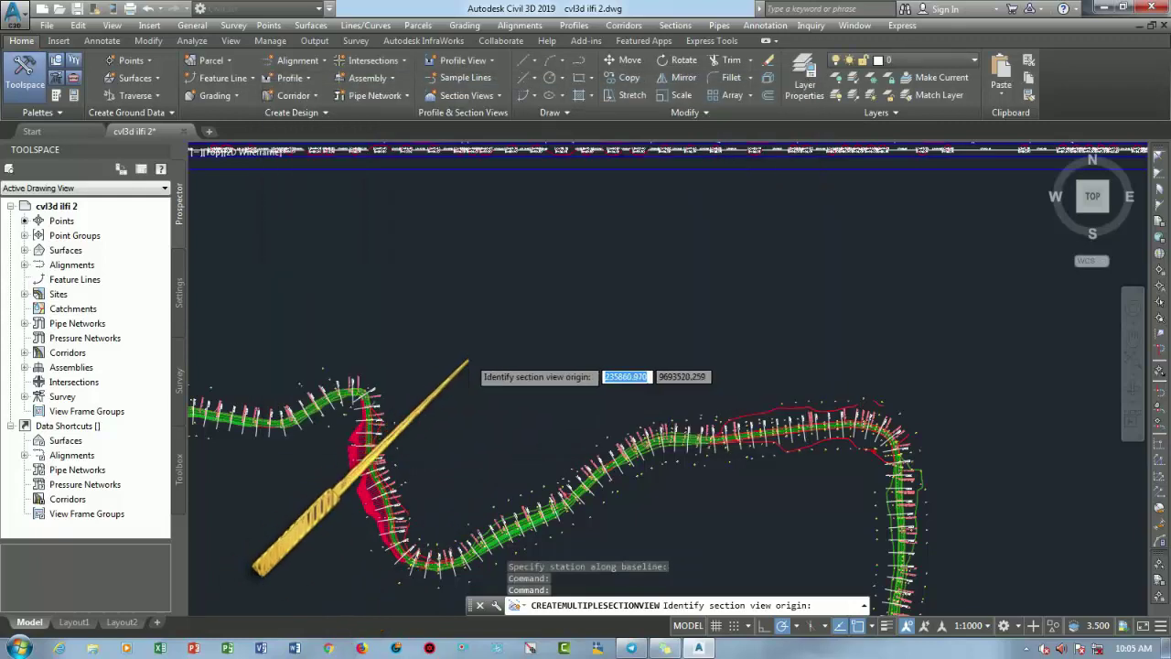
{"action": "scroll", "coordinate": [758, 326], "scroll_direction": "down", "scroll_amount": 5}
{"action": "scroll", "coordinate": [674, 314], "scroll_direction": "up", "scroll_amount": 3}
{"action": "scroll", "coordinate": [664, 296], "scroll_direction": "down", "scroll_amount": 1}
{"action": "left_click", "coordinate": [665, 296]}
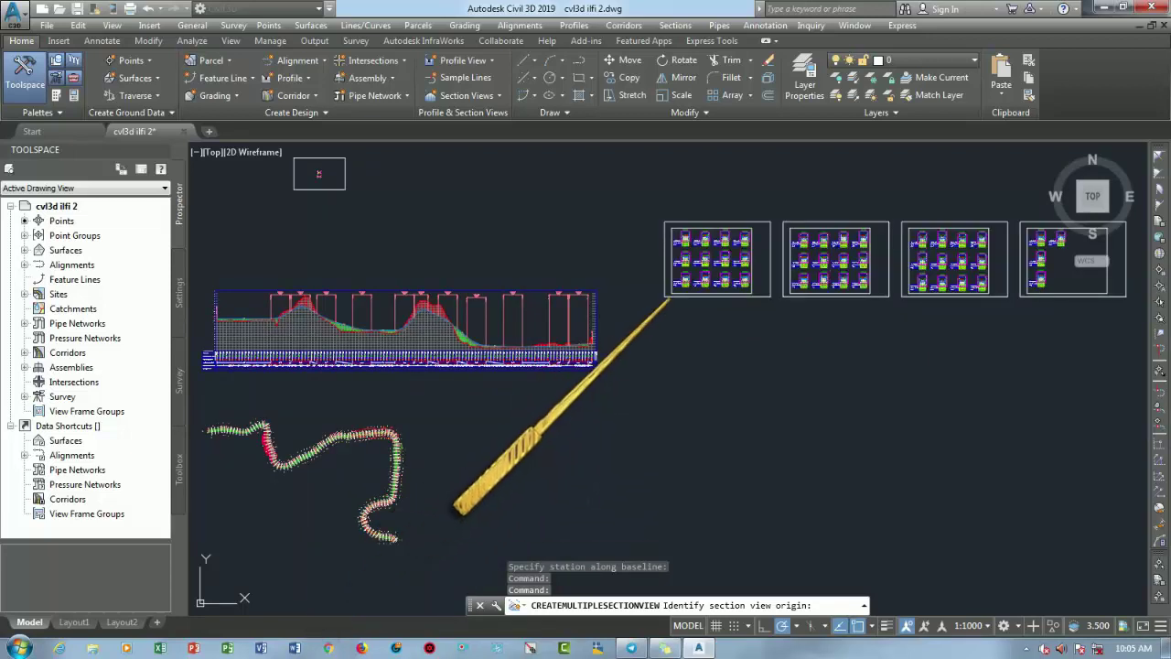
Zoom and pan across the generated section sheets, ending on the 0+025 section view.
{"action": "scroll", "coordinate": [701, 280], "scroll_direction": "up", "scroll_amount": 2}
{"action": "scroll", "coordinate": [692, 252], "scroll_direction": "up", "scroll_amount": 1}
{"action": "scroll", "coordinate": [675, 264], "scroll_direction": "up", "scroll_amount": 4}
{"action": "scroll", "coordinate": [673, 267], "scroll_direction": "down", "scroll_amount": 1}
{"action": "scroll", "coordinate": [549, 406], "scroll_direction": "up", "scroll_amount": 3}
{"action": "scroll", "coordinate": [509, 248], "scroll_direction": "up", "scroll_amount": 2}
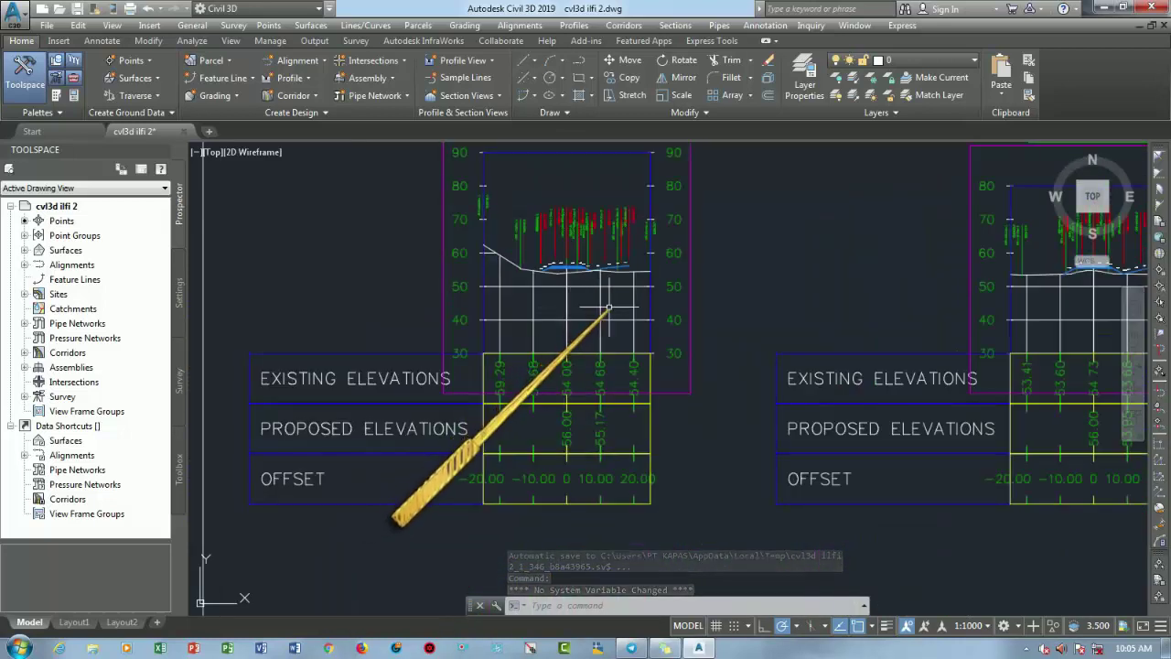
{"action": "scroll", "coordinate": [549, 269], "scroll_direction": "up", "scroll_amount": 3}
{"action": "scroll", "coordinate": [567, 256], "scroll_direction": "up", "scroll_amount": 2}
{"action": "scroll", "coordinate": [567, 255], "scroll_direction": "down", "scroll_amount": 1}
{"action": "scroll", "coordinate": [628, 261], "scroll_direction": "down", "scroll_amount": 3}
{"action": "scroll", "coordinate": [741, 305], "scroll_direction": "down", "scroll_amount": 2}
{"action": "scroll", "coordinate": [628, 359], "scroll_direction": "down", "scroll_amount": 2}
{"action": "scroll", "coordinate": [658, 339], "scroll_direction": "up", "scroll_amount": 3}
{"action": "scroll", "coordinate": [606, 275], "scroll_direction": "up", "scroll_amount": 2}
{"action": "scroll", "coordinate": [588, 340], "scroll_direction": "up", "scroll_amount": 1}
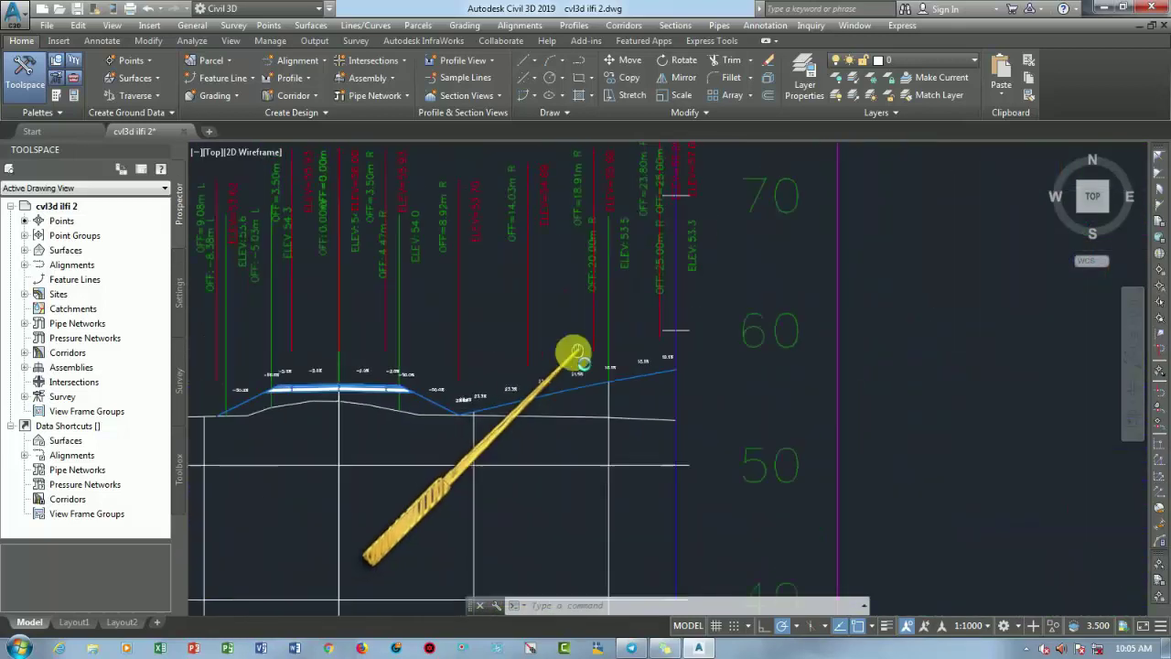
{"action": "scroll", "coordinate": [576, 324], "scroll_direction": "up", "scroll_amount": 2}
{"action": "scroll", "coordinate": [636, 328], "scroll_direction": "down", "scroll_amount": 4}
{"action": "scroll", "coordinate": [653, 326], "scroll_direction": "down", "scroll_amount": 4}
{"action": "scroll", "coordinate": [561, 320], "scroll_direction": "down", "scroll_amount": 4}
{"action": "scroll", "coordinate": [614, 326], "scroll_direction": "down", "scroll_amount": 4}
{"action": "middle_click_drag", "start_coordinate": [483, 384], "coordinate": [850, 257]}
{"action": "scroll", "coordinate": [758, 353], "scroll_direction": "down", "scroll_amount": 2}
{"action": "middle_click_drag", "start_coordinate": [422, 474], "coordinate": [675, 353]}
{"action": "scroll", "coordinate": [535, 335], "scroll_direction": "up", "scroll_amount": 2}
{"action": "scroll", "coordinate": [549, 327], "scroll_direction": "up", "scroll_amount": 2}
{"action": "middle_click_drag", "start_coordinate": [549, 327], "coordinate": [438, 495]}
{"action": "scroll", "coordinate": [438, 495], "scroll_direction": "down", "scroll_amount": 3}
{"action": "scroll", "coordinate": [758, 354], "scroll_direction": "up", "scroll_amount": 2}
{"action": "scroll", "coordinate": [695, 402], "scroll_direction": "up", "scroll_amount": 2}
{"action": "scroll", "coordinate": [776, 316], "scroll_direction": "up", "scroll_amount": 2}
{"action": "scroll", "coordinate": [723, 298], "scroll_direction": "up", "scroll_amount": 1}
{"action": "scroll", "coordinate": [497, 335], "scroll_direction": "down", "scroll_amount": 2}
{"action": "scroll", "coordinate": [677, 416], "scroll_direction": "down", "scroll_amount": 2}
{"action": "scroll", "coordinate": [501, 355], "scroll_direction": "up", "scroll_amount": 2}
{"action": "middle_click_drag", "start_coordinate": [502, 356], "coordinate": [547, 343]}
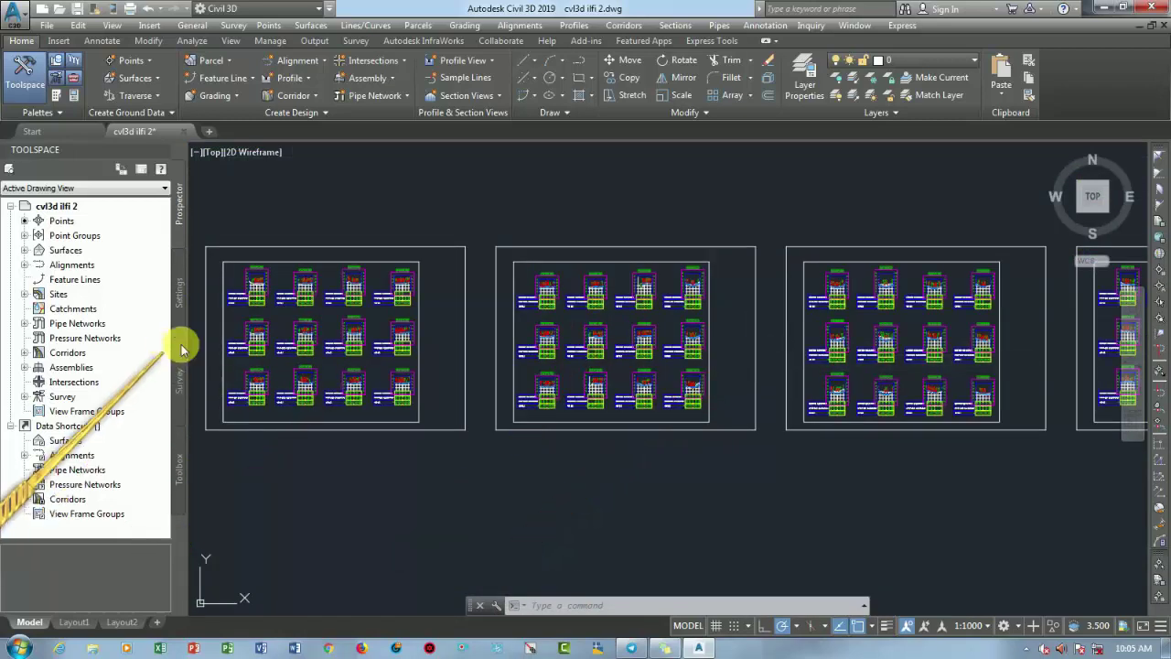
{"action": "scroll", "coordinate": [379, 366], "scroll_direction": "up", "scroll_amount": 2}
{"action": "scroll", "coordinate": [380, 366], "scroll_direction": "up", "scroll_amount": 4}
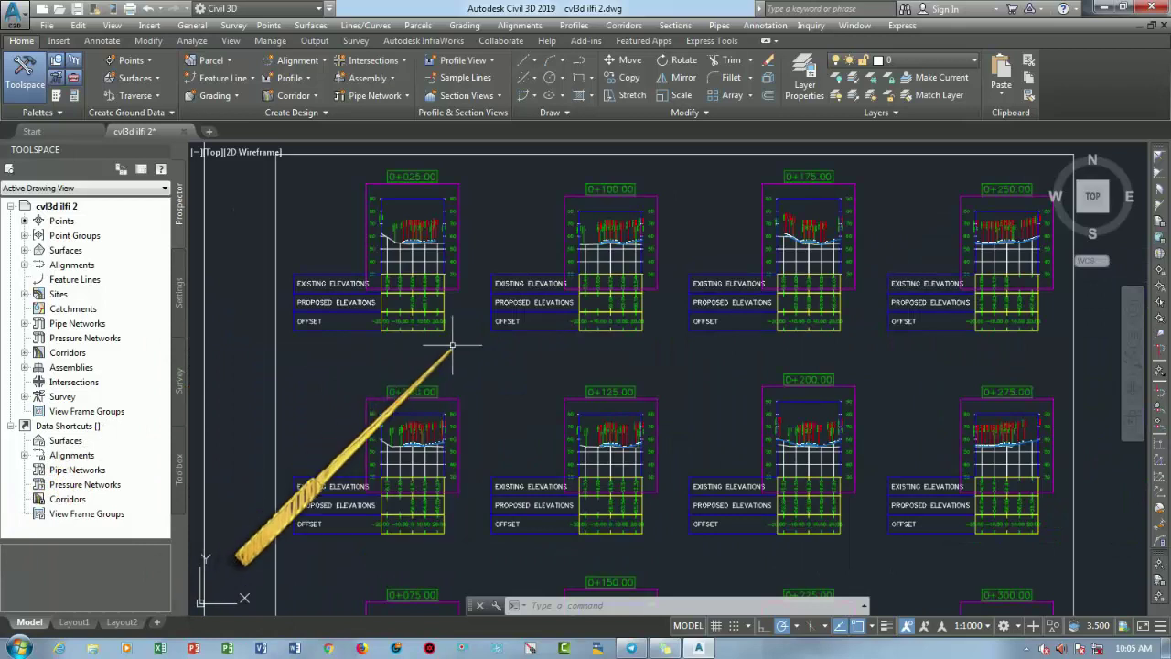
{"action": "scroll", "coordinate": [434, 313], "scroll_direction": "up", "scroll_amount": 3}
{"action": "middle_click_drag", "start_coordinate": [418, 259], "coordinate": [497, 385]}
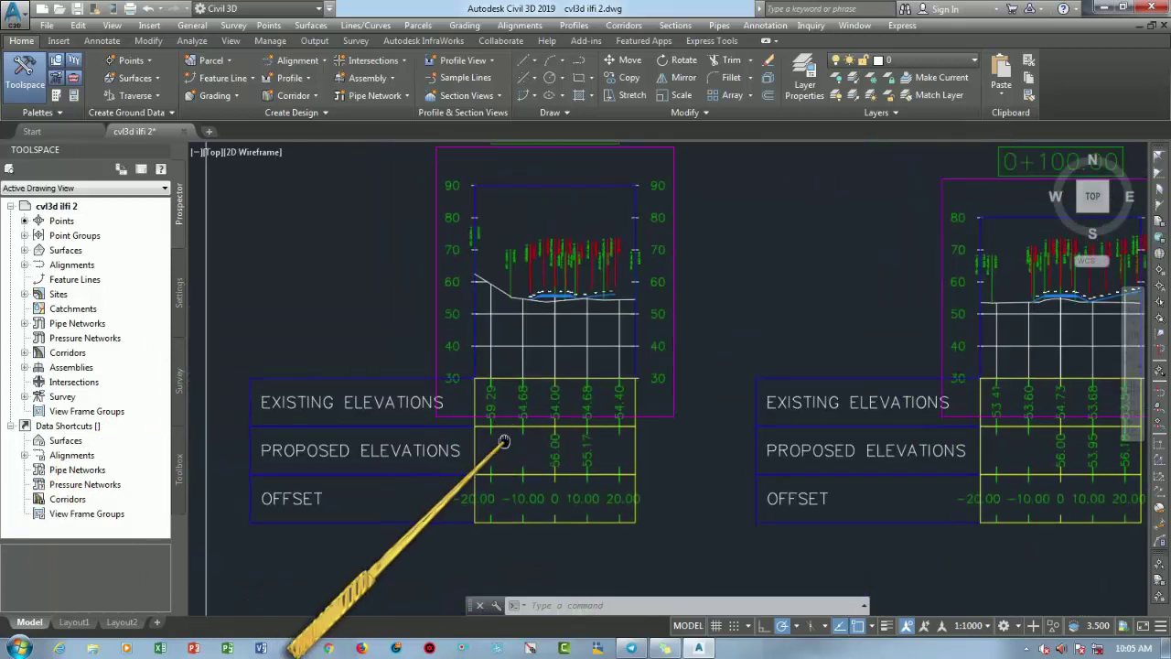
From the 0+025 section view's group properties, edit the Road Section style.
{"action": "left_click", "coordinate": [417, 379]}
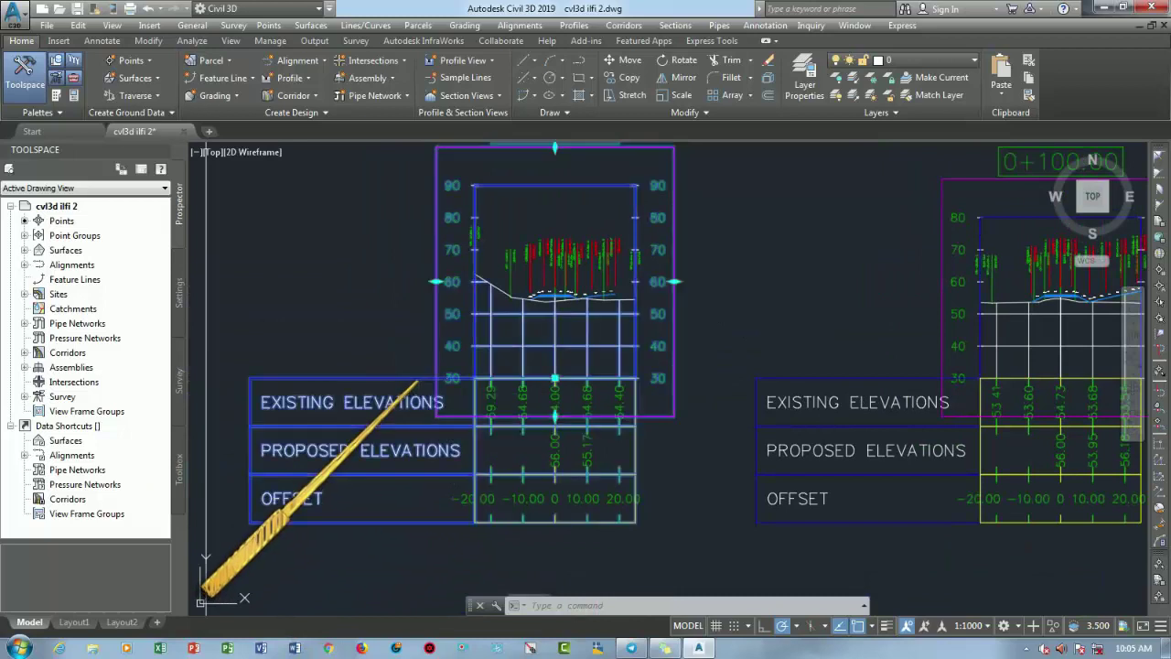
{"action": "right_click", "coordinate": [420, 377]}
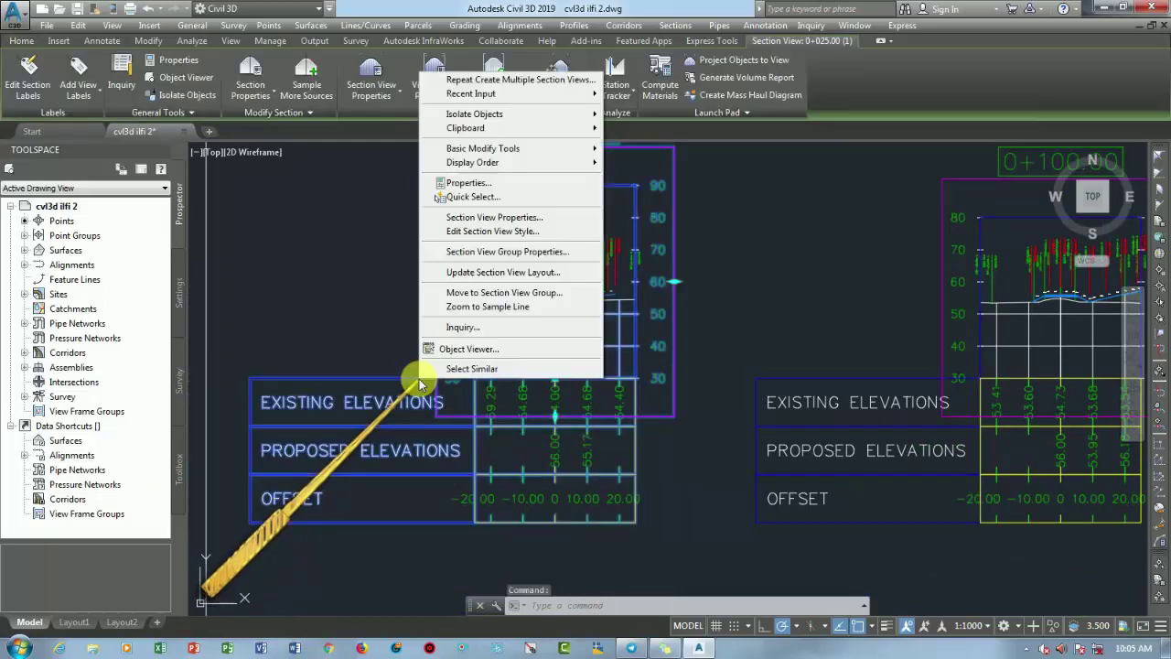
{"action": "left_click", "coordinate": [506, 253]}
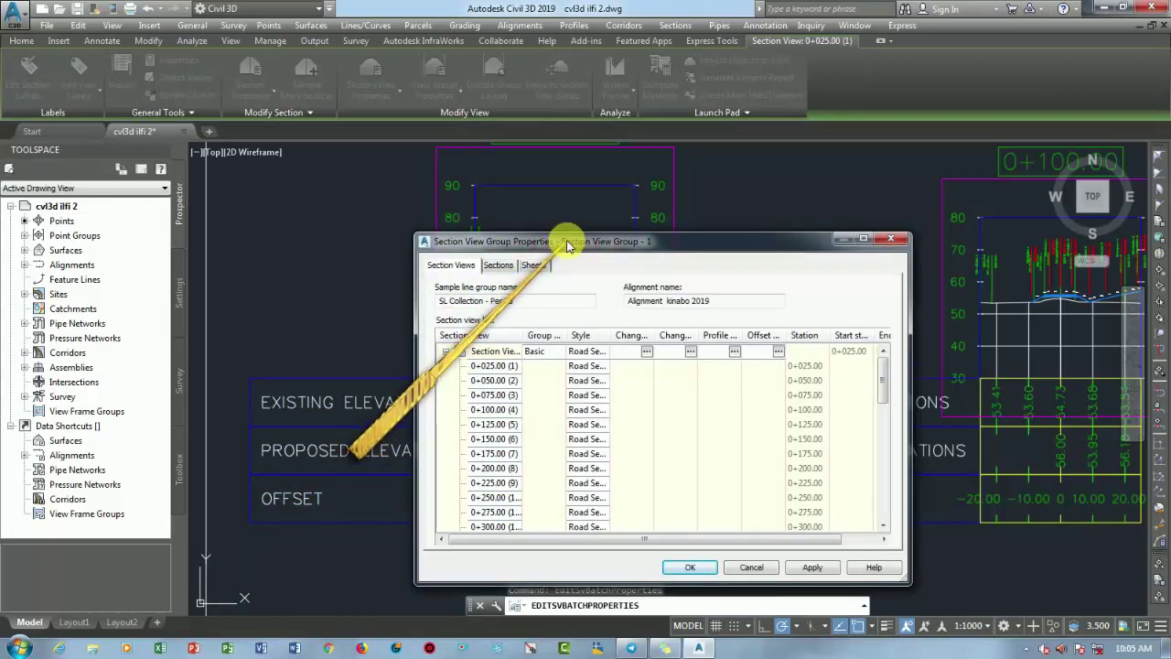
{"action": "left_click_drag", "start_coordinate": [565, 247], "coordinate": [758, 360]}
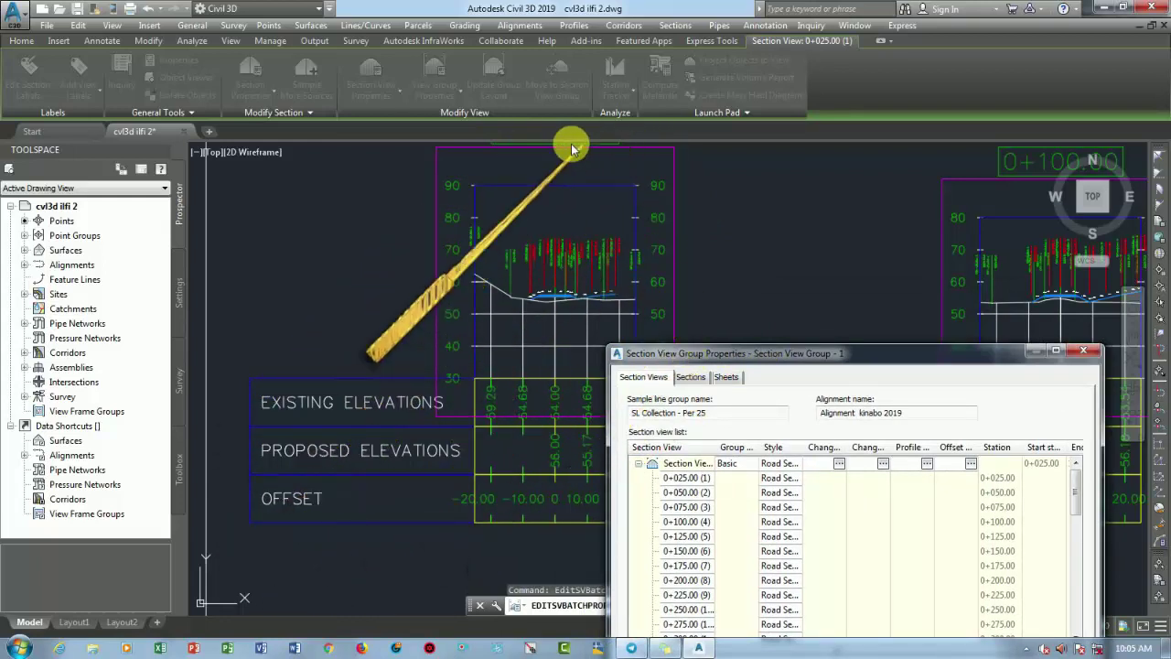
{"action": "left_click", "coordinate": [789, 464]}
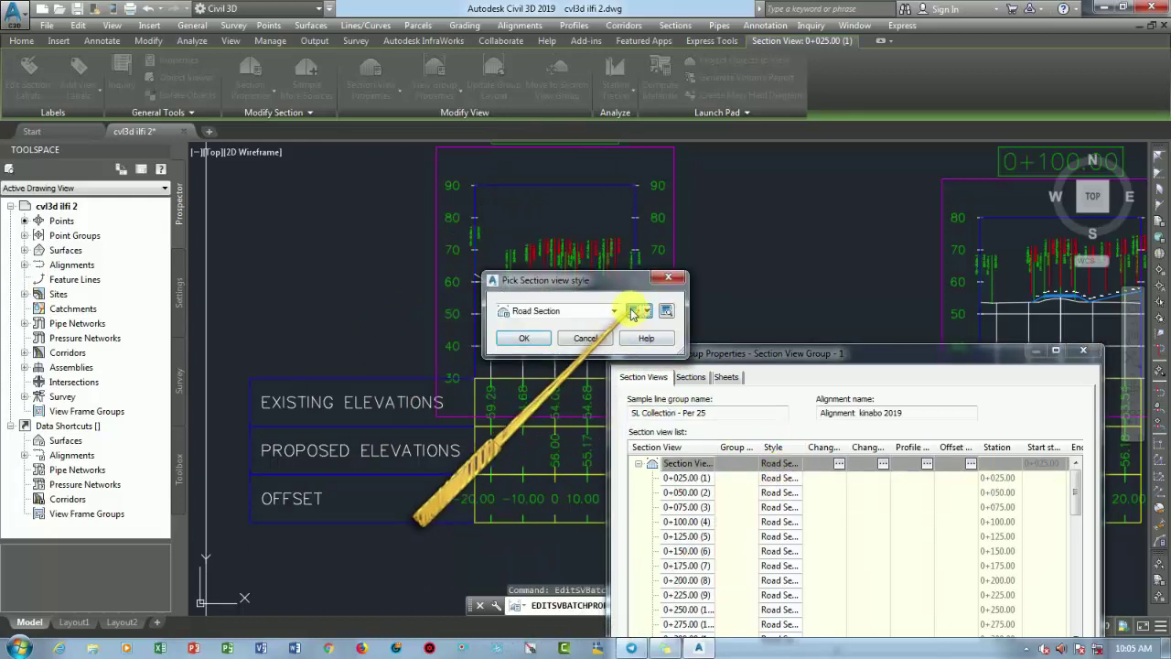
{"action": "left_click", "coordinate": [632, 312]}
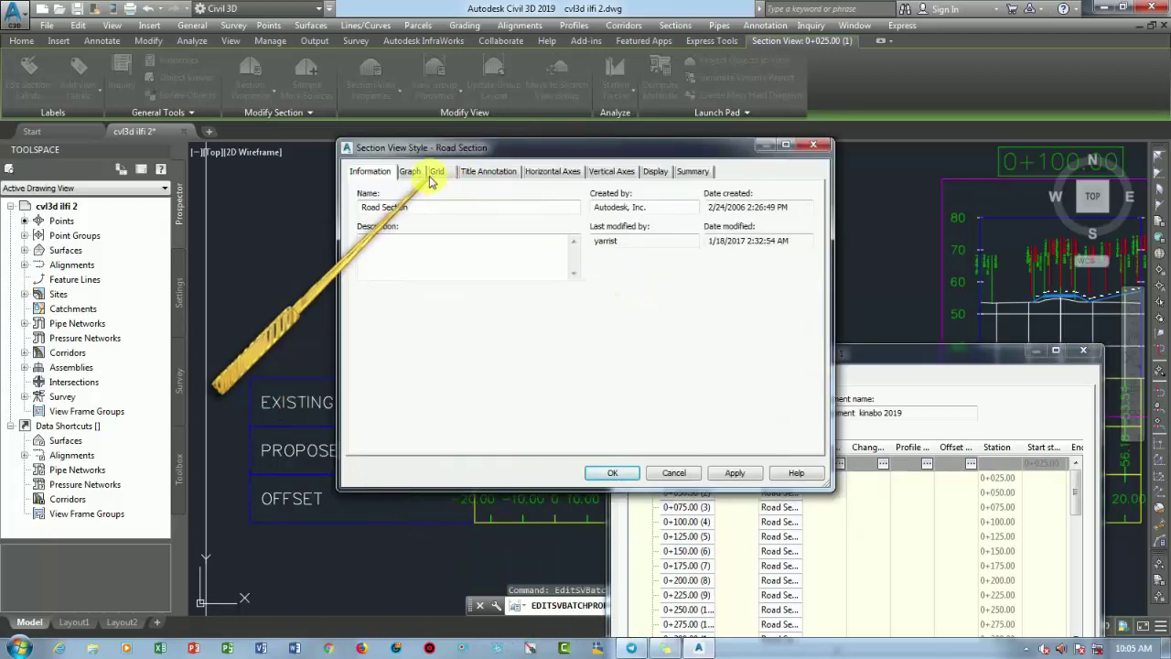
Set the Road Section grid padding to 1 major grid on both left and right.
{"action": "left_click", "coordinate": [416, 173]}
{"action": "mouse_move", "coordinate": [554, 152]}
{"action": "left_mouse_down"}
{"action": "mouse_move", "coordinate": [741, 220]}
{"action": "mouse_move", "coordinate": [508, 208]}
{"action": "left_mouse_up"}
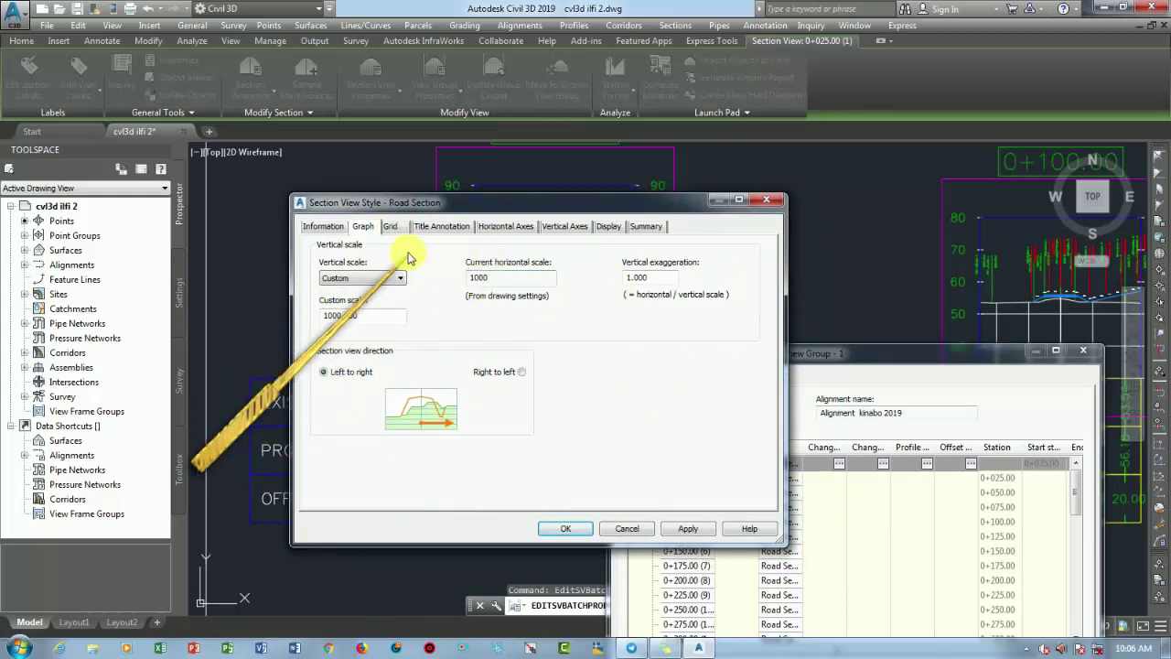
{"action": "left_click", "coordinate": [394, 229]}
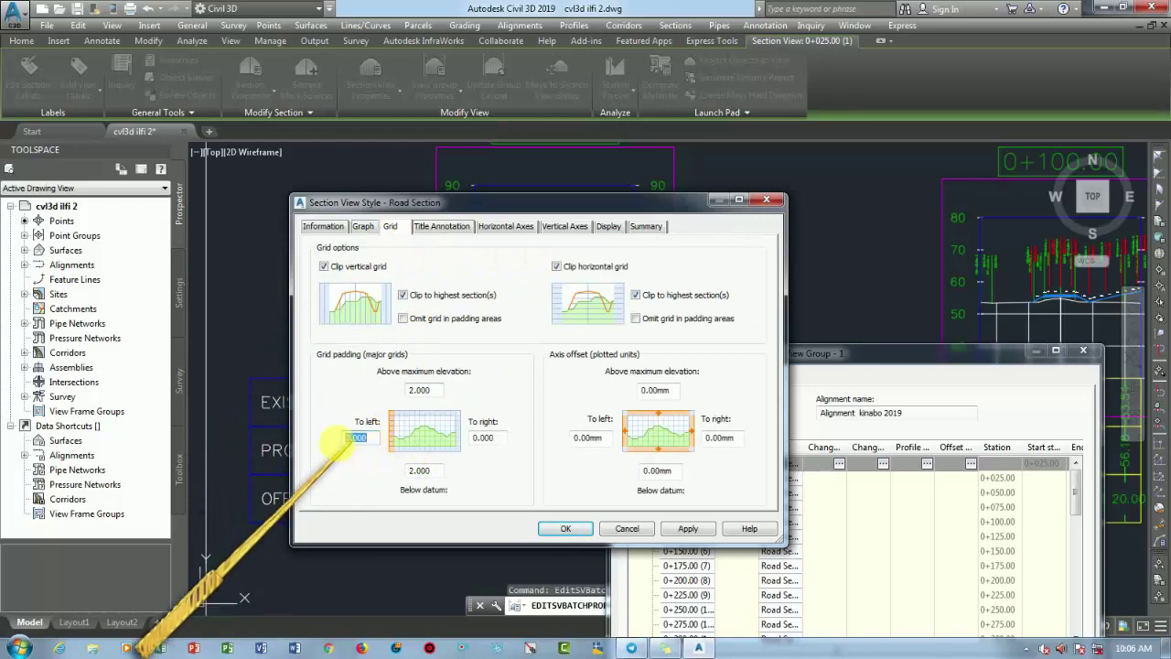
{"action": "type", "text": "1"}
{"action": "left_click", "coordinate": [484, 438]}
{"action": "type", "text": "1"}
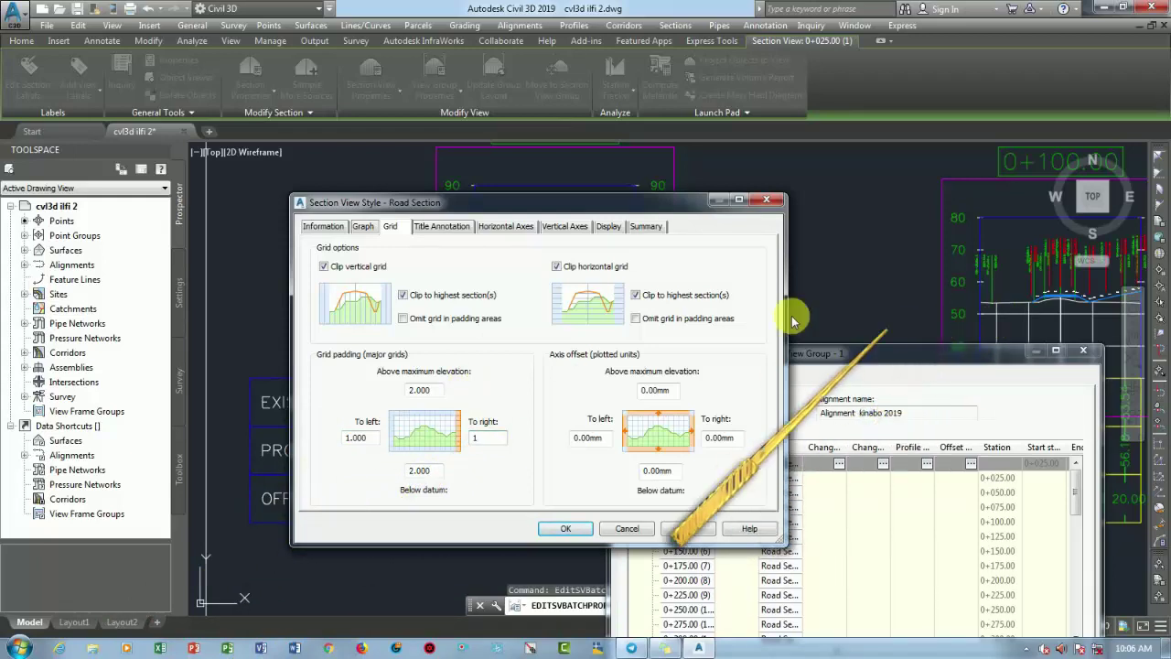
{"action": "left_click", "coordinate": [447, 229]}
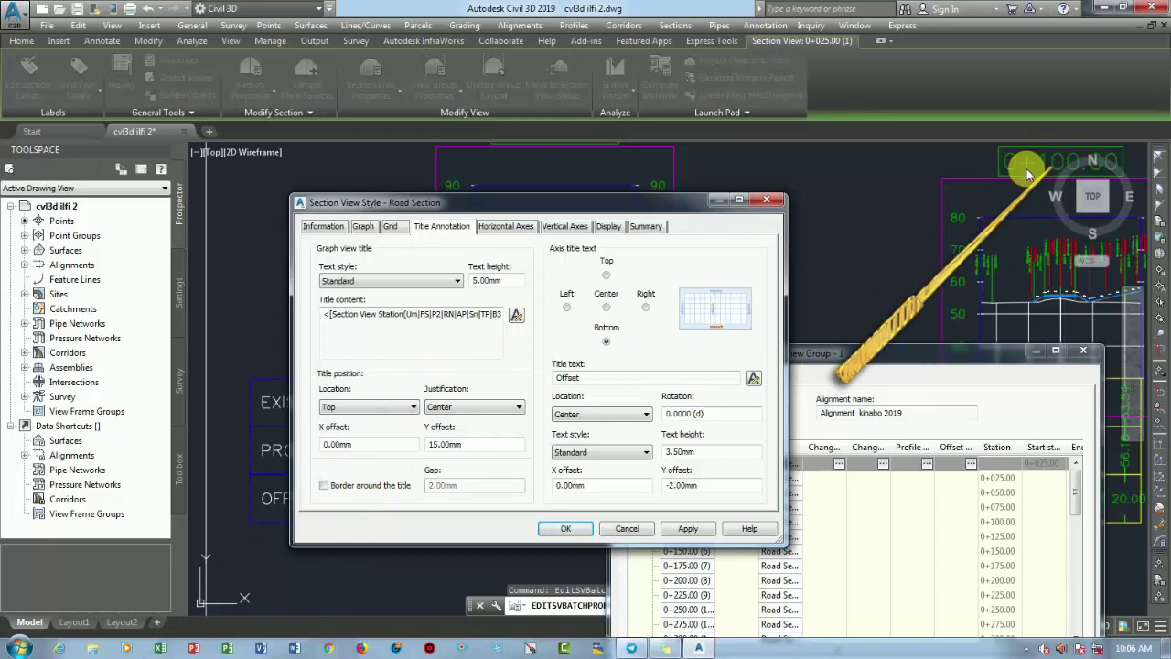
Select the section view title text and colour it White.
{"action": "left_click", "coordinate": [515, 315]}
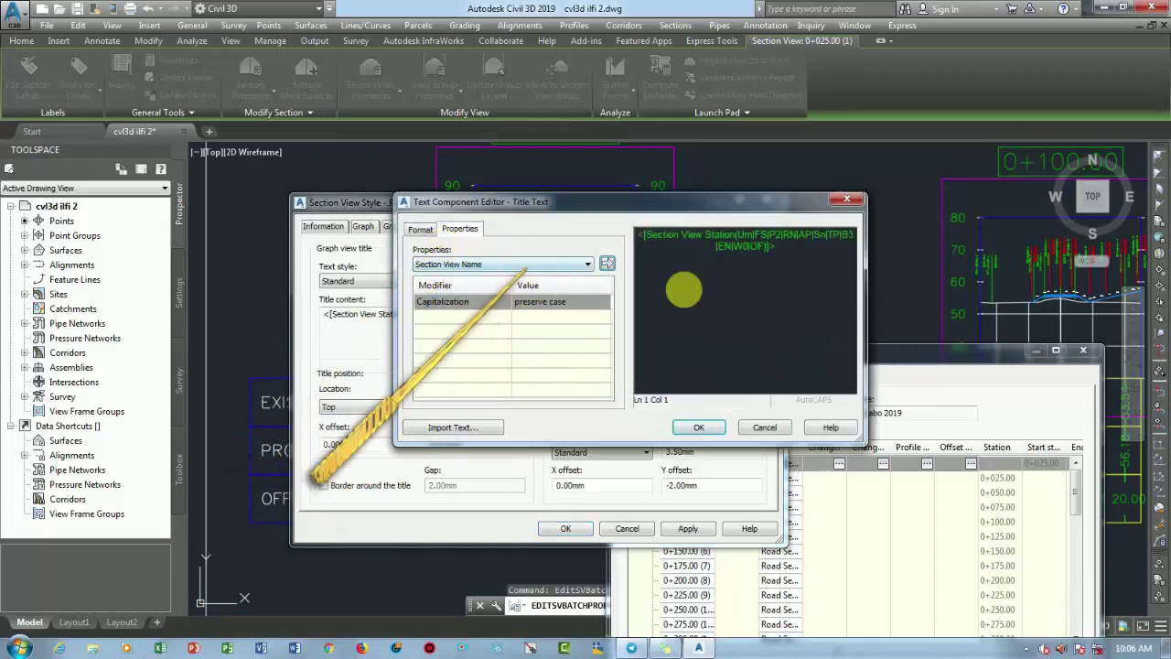
{"action": "left_click", "coordinate": [739, 245]}
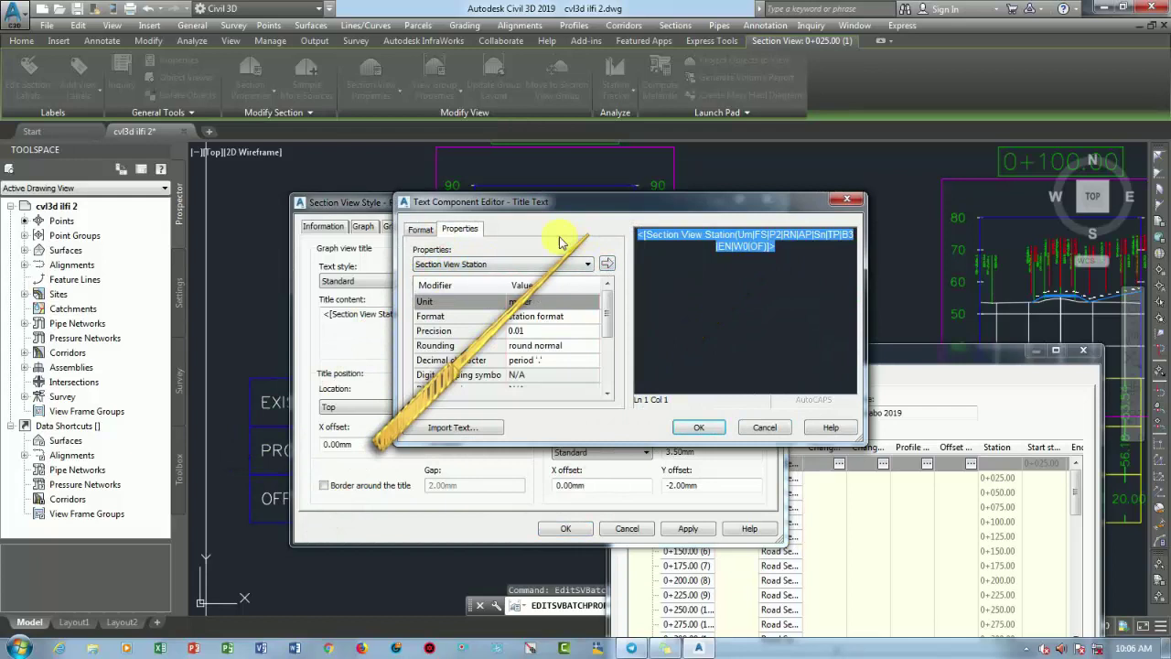
{"action": "left_click", "coordinate": [421, 231]}
{"action": "left_click", "coordinate": [466, 354]}
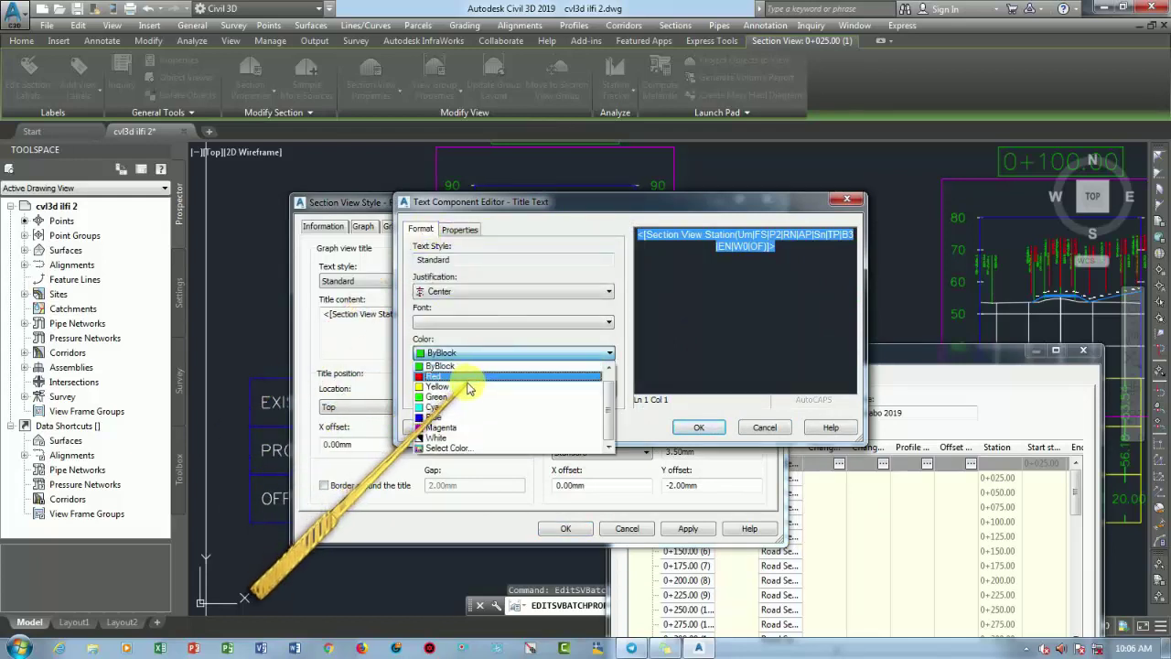
{"action": "left_click", "coordinate": [437, 437]}
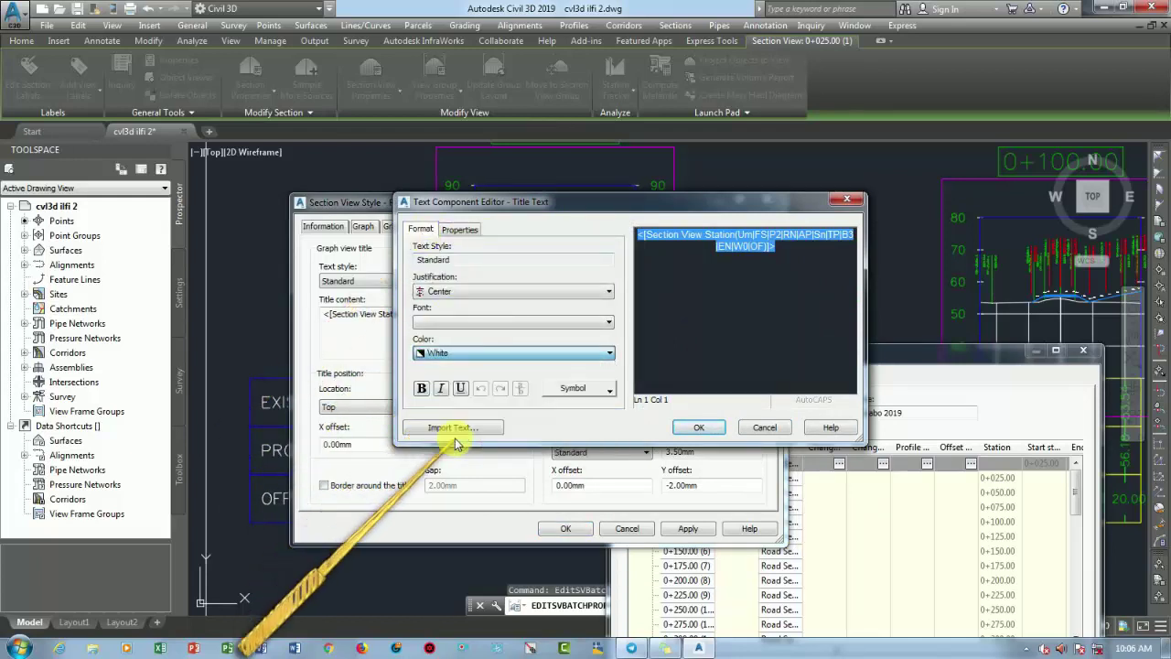
{"action": "left_click", "coordinate": [460, 357]}
{"action": "left_click", "coordinate": [466, 358]}
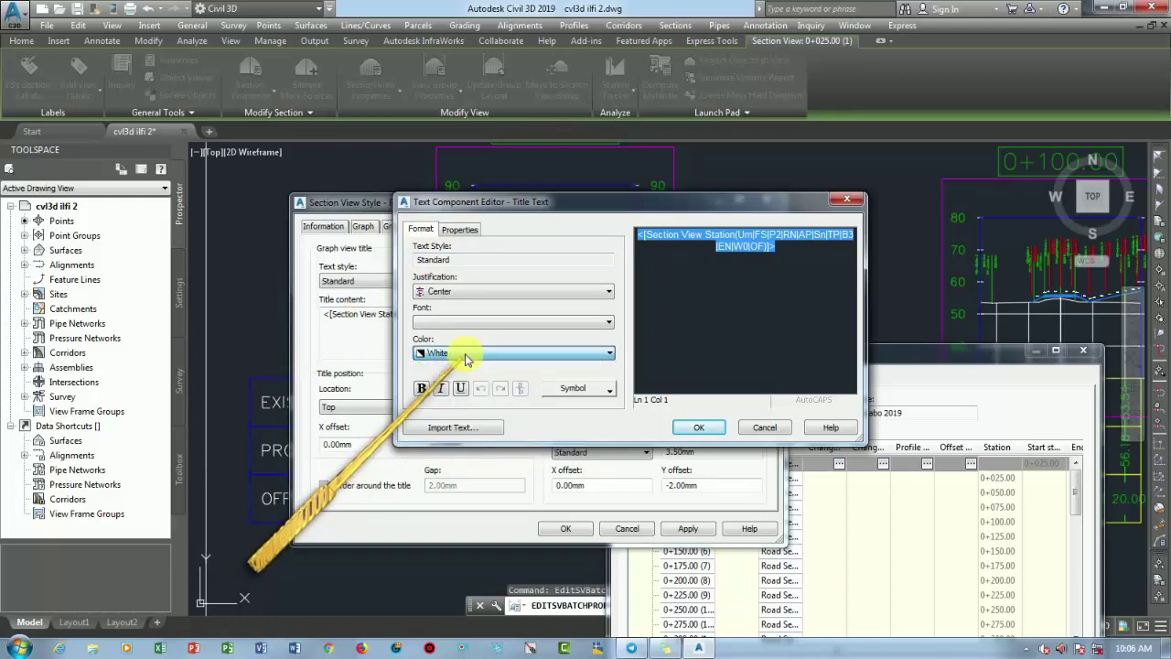
{"action": "left_click", "coordinate": [510, 291]}
Set the title font to Arial, make it bold, and accept the formatting.
{"action": "left_click", "coordinate": [514, 322]}
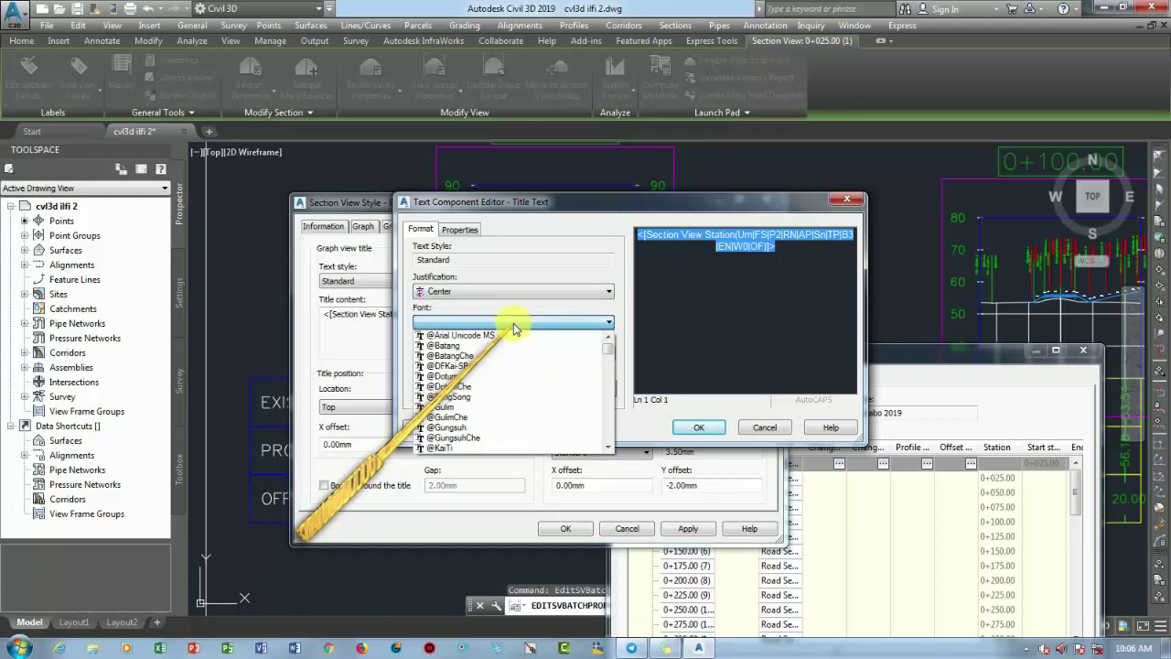
{"action": "key", "text": "a"}
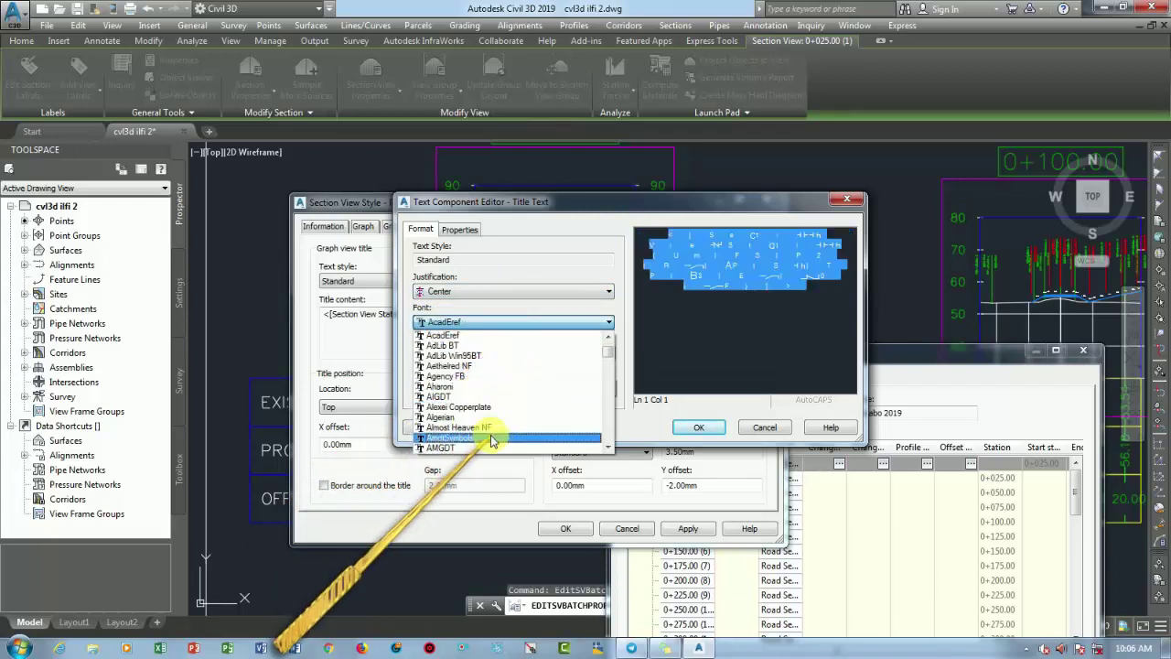
{"action": "scroll", "coordinate": [499, 384], "scroll_direction": "up", "scroll_amount": 2}
{"action": "key", "text": "d"}
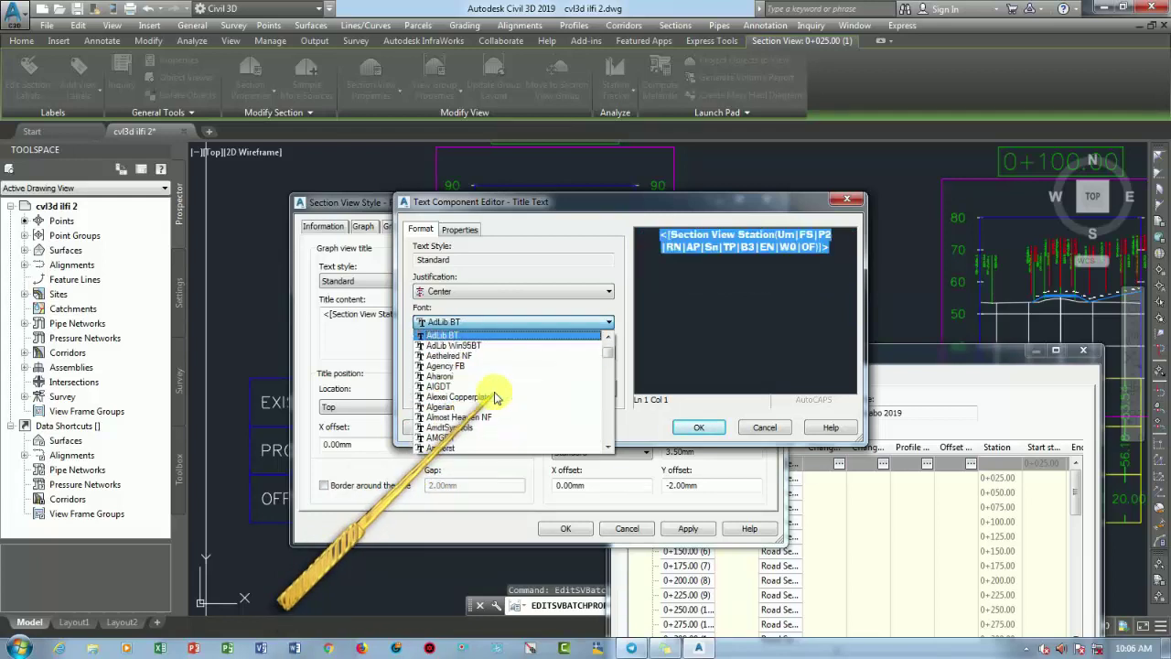
{"action": "key", "text": "r"}
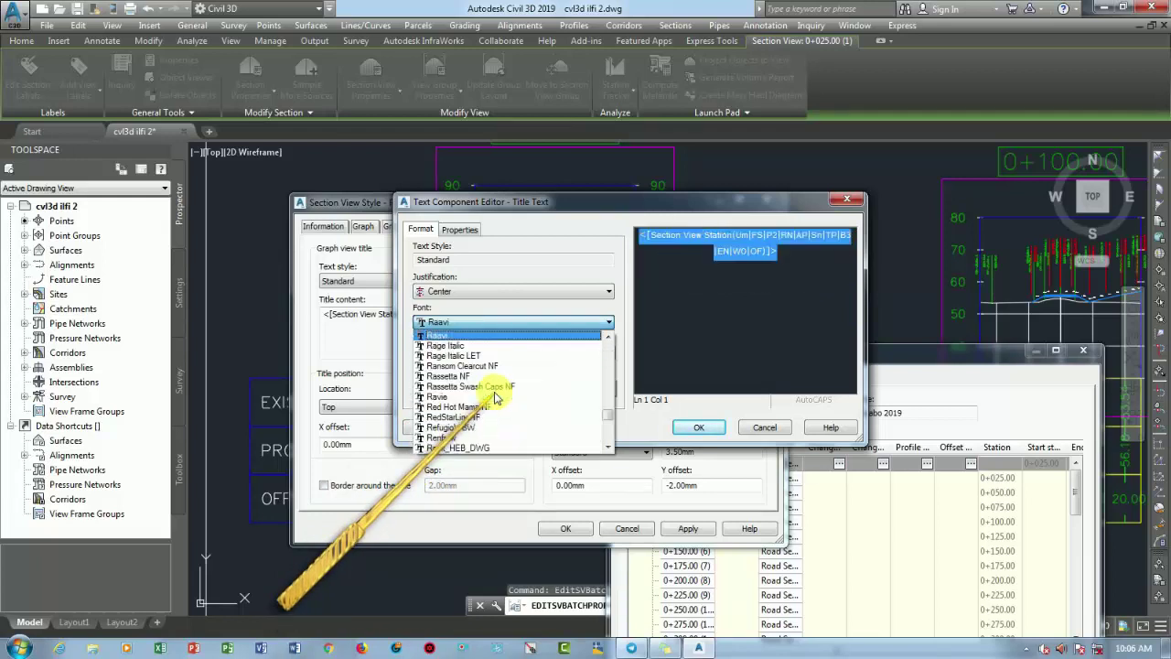
{"action": "scroll", "coordinate": [494, 397], "scroll_direction": "up", "scroll_amount": 2}
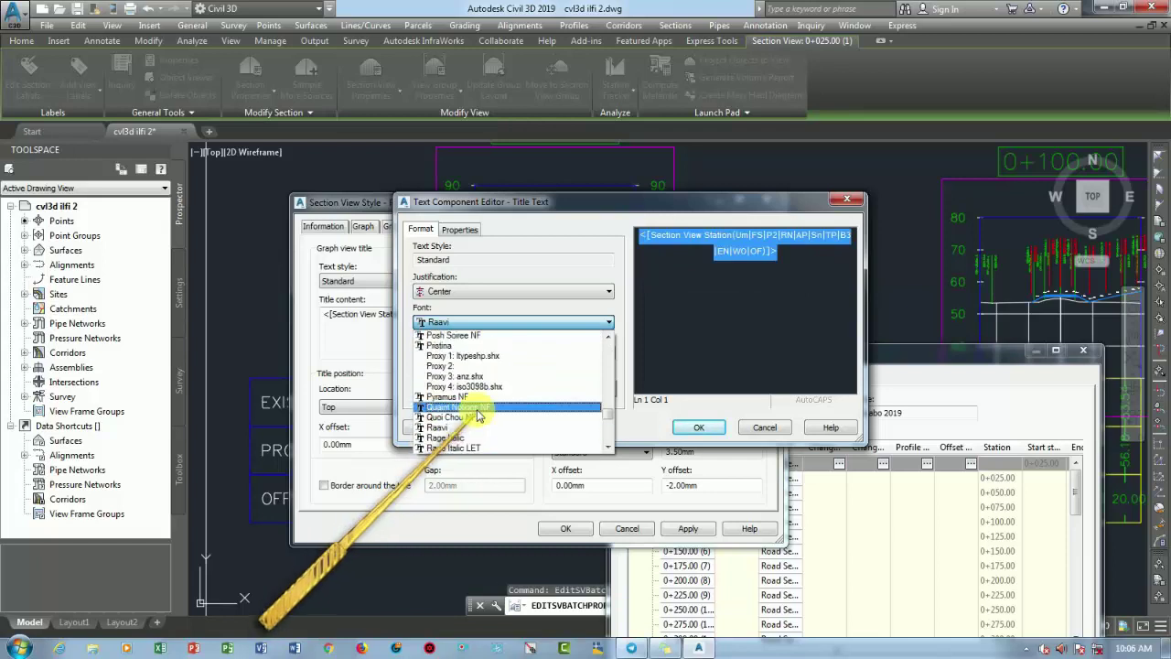
{"action": "key", "text": "a"}
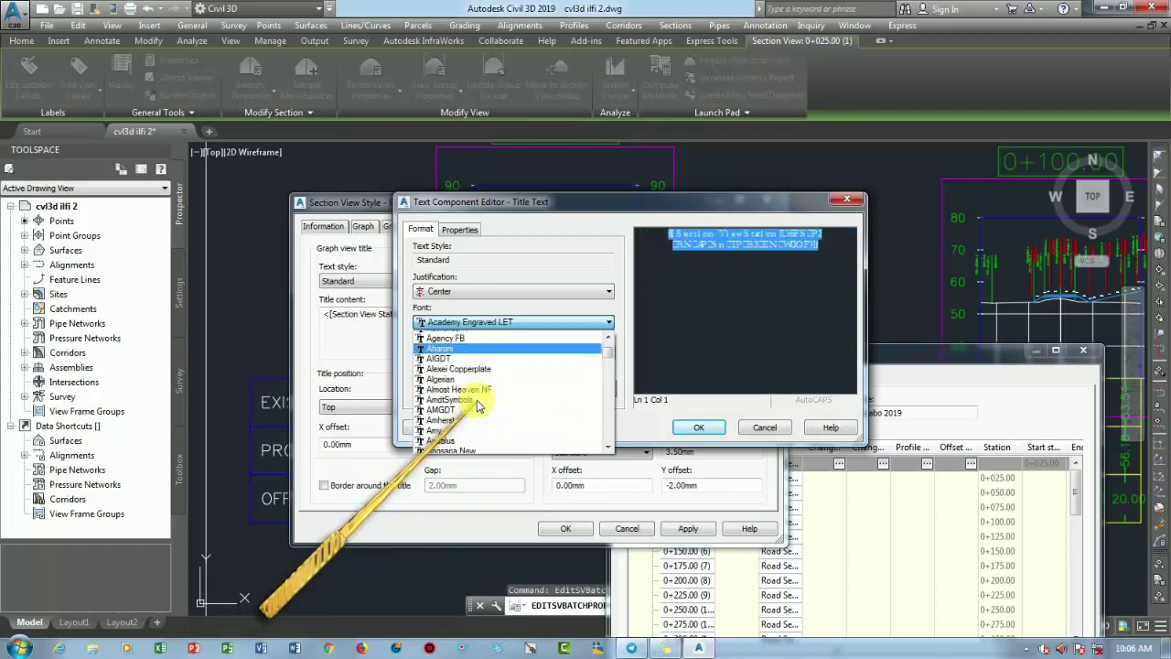
{"action": "scroll", "coordinate": [478, 405], "scroll_direction": "down", "scroll_amount": 2}
{"action": "scroll", "coordinate": [470, 418], "scroll_direction": "down", "scroll_amount": 2}
{"action": "scroll", "coordinate": [470, 431], "scroll_direction": "down", "scroll_amount": 1}
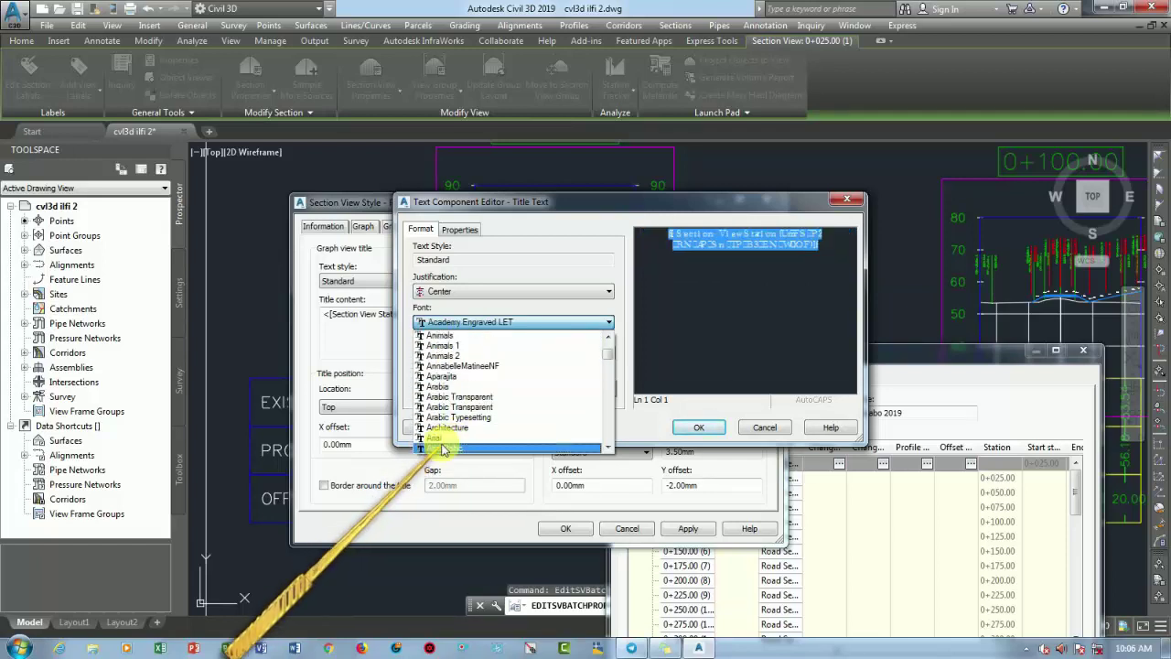
{"action": "left_click", "coordinate": [439, 439]}
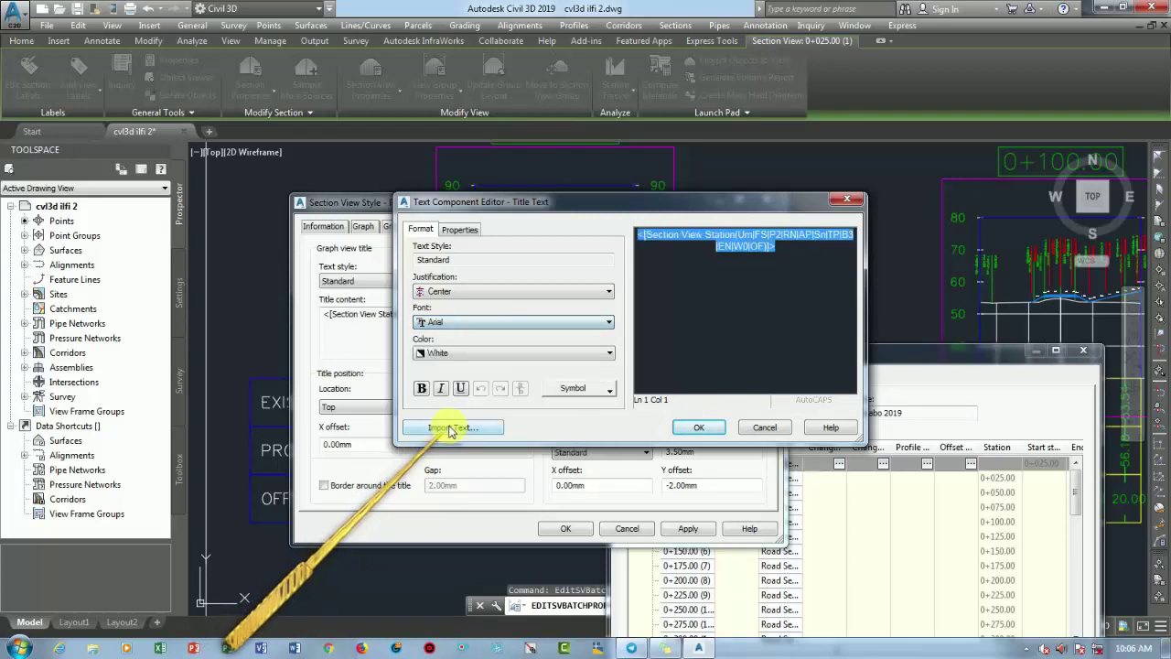
{"action": "left_click", "coordinate": [422, 389]}
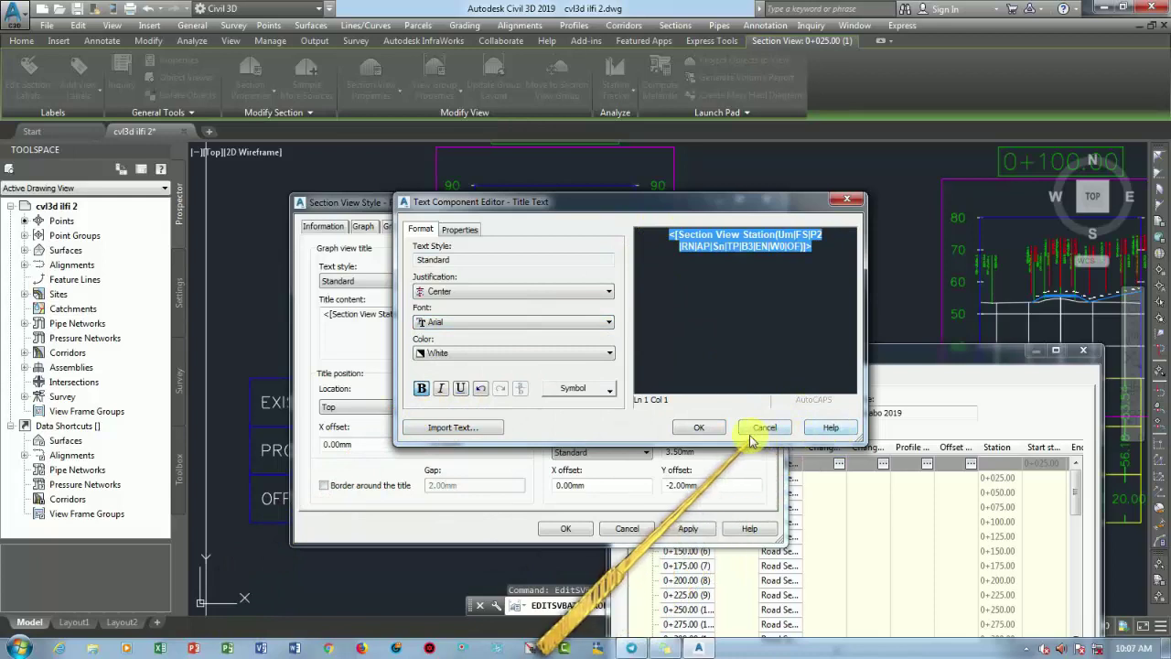
{"action": "left_click", "coordinate": [691, 427]}
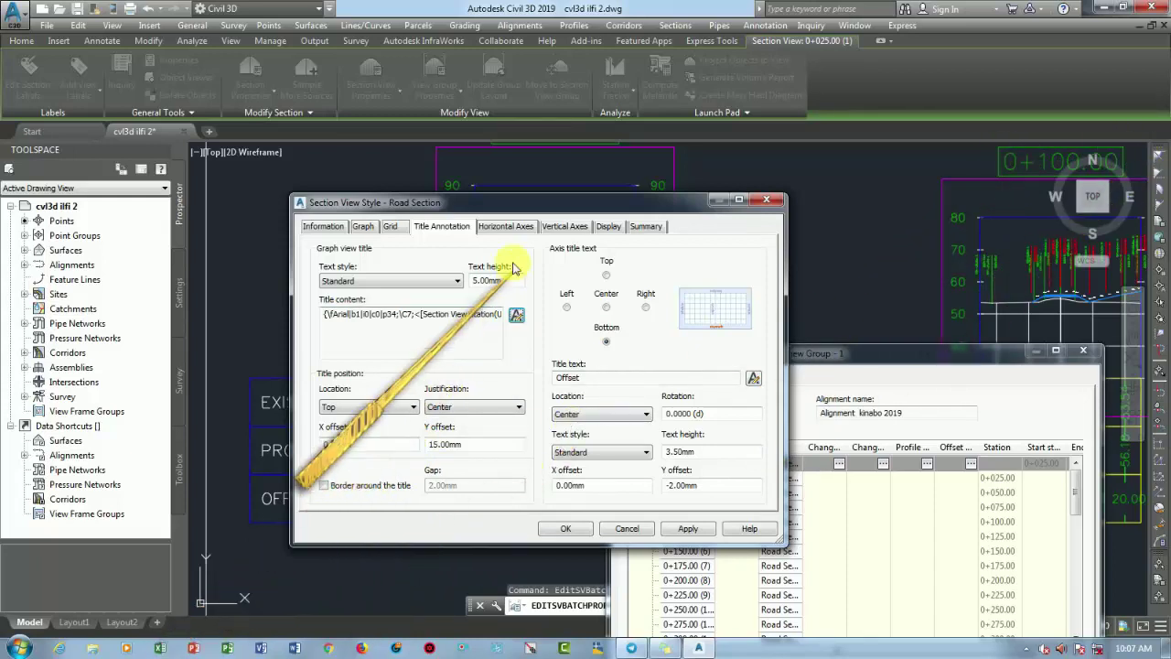
Give the bottom axis 2 m major and 1 m minor intervals with 1 mm tick sizes, and select the tick label text heights.
{"action": "left_click", "coordinate": [505, 226]}
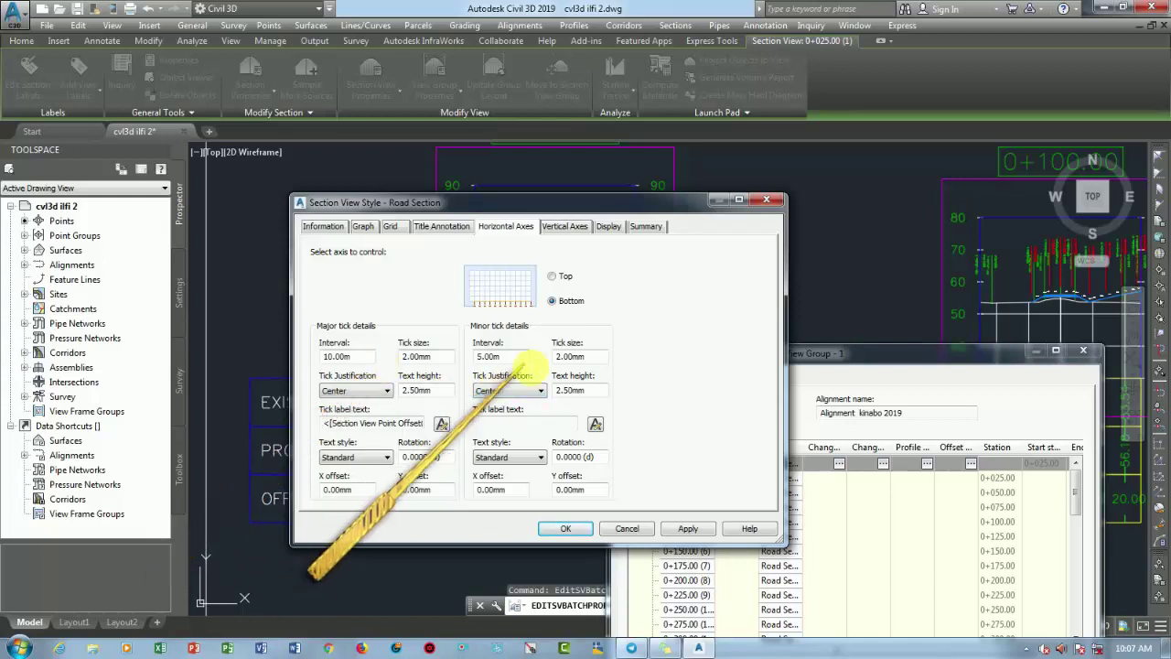
{"action": "double_click", "coordinate": [350, 356]}
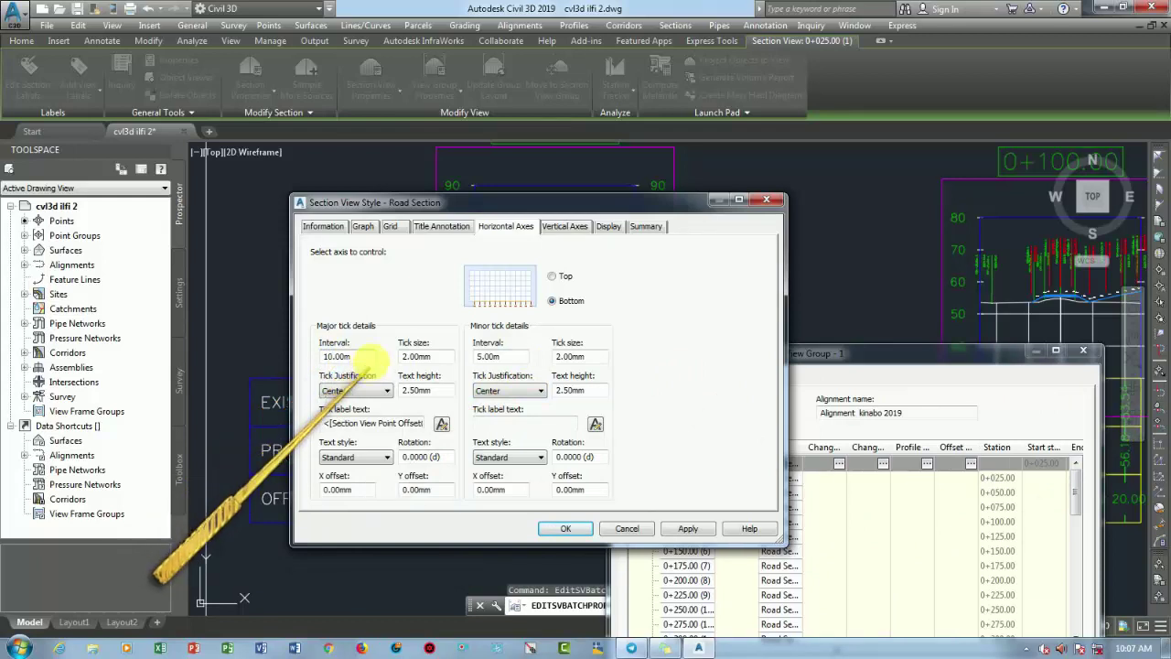
{"action": "type", "text": "2"}
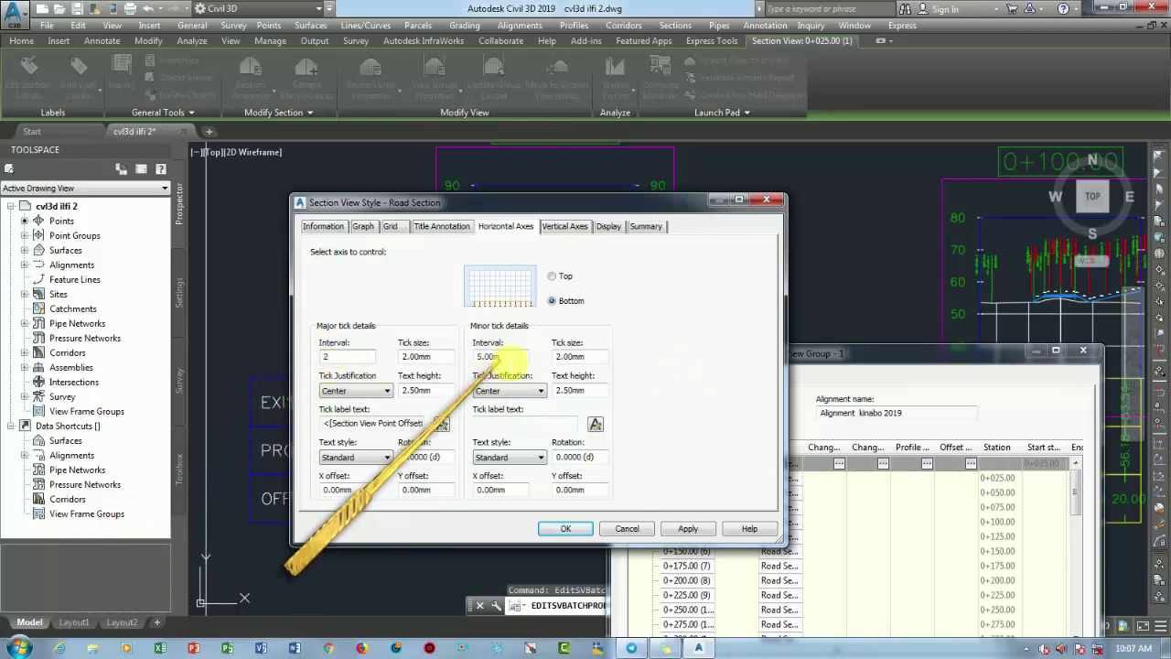
{"action": "double_click", "coordinate": [499, 356]}
{"action": "type", "text": "1"}
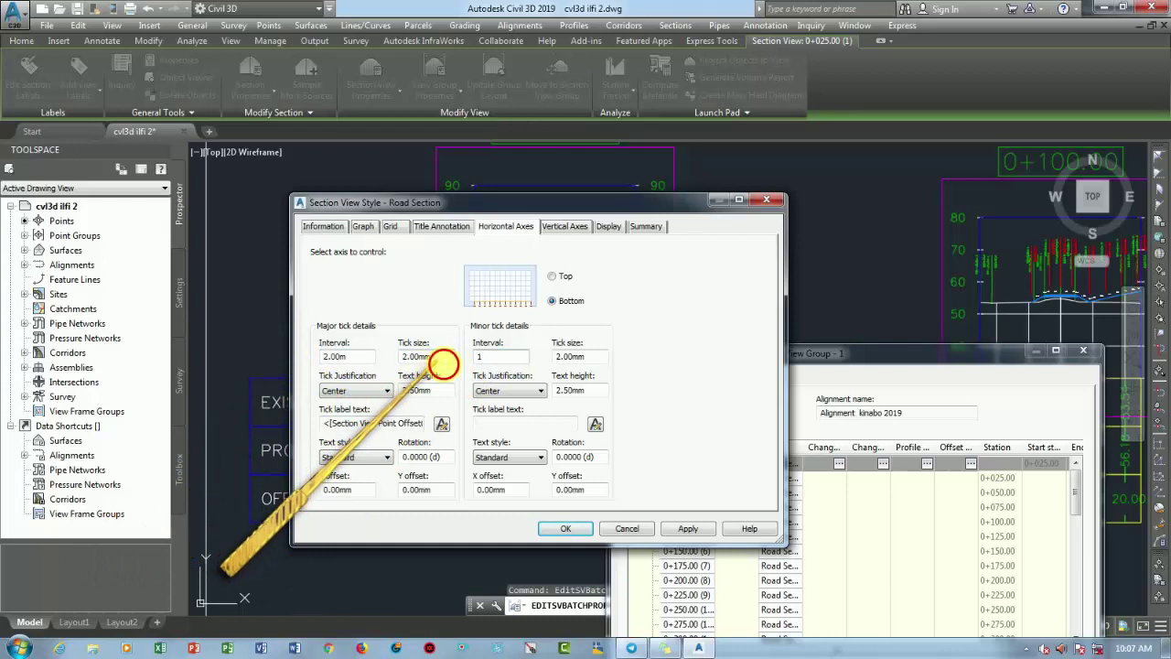
{"action": "double_click", "coordinate": [428, 357]}
{"action": "type", "text": "1"}
{"action": "double_click", "coordinate": [575, 357]}
{"action": "type", "text": "1"}
{"action": "double_click", "coordinate": [443, 392]}
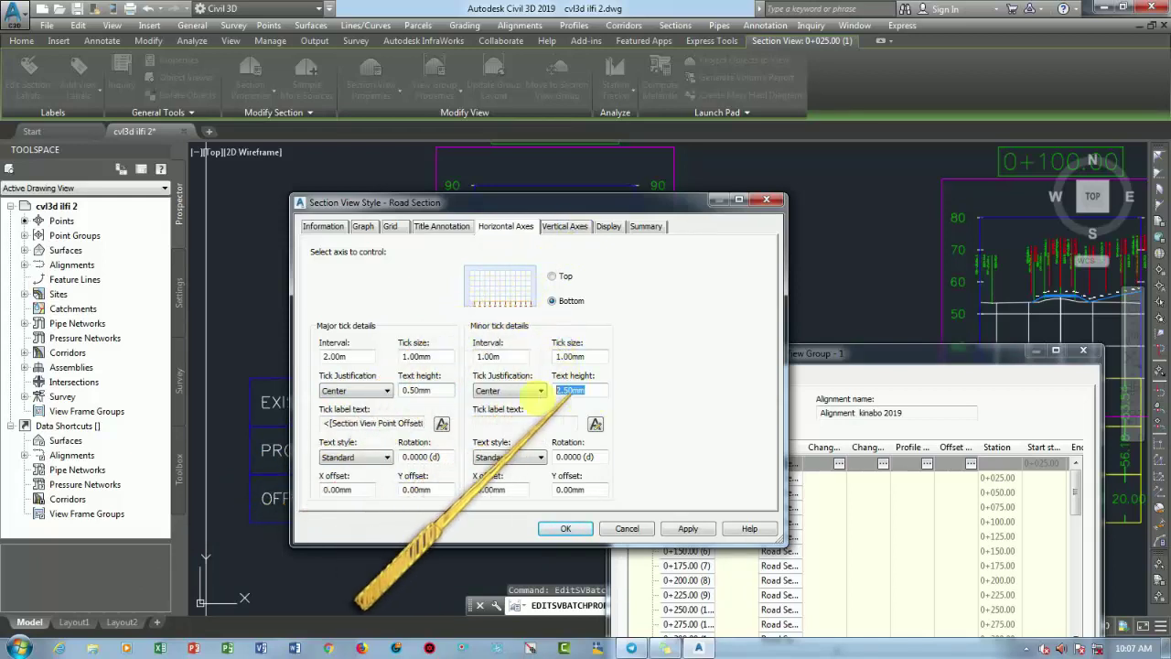
{"action": "left_click", "coordinate": [590, 392]}
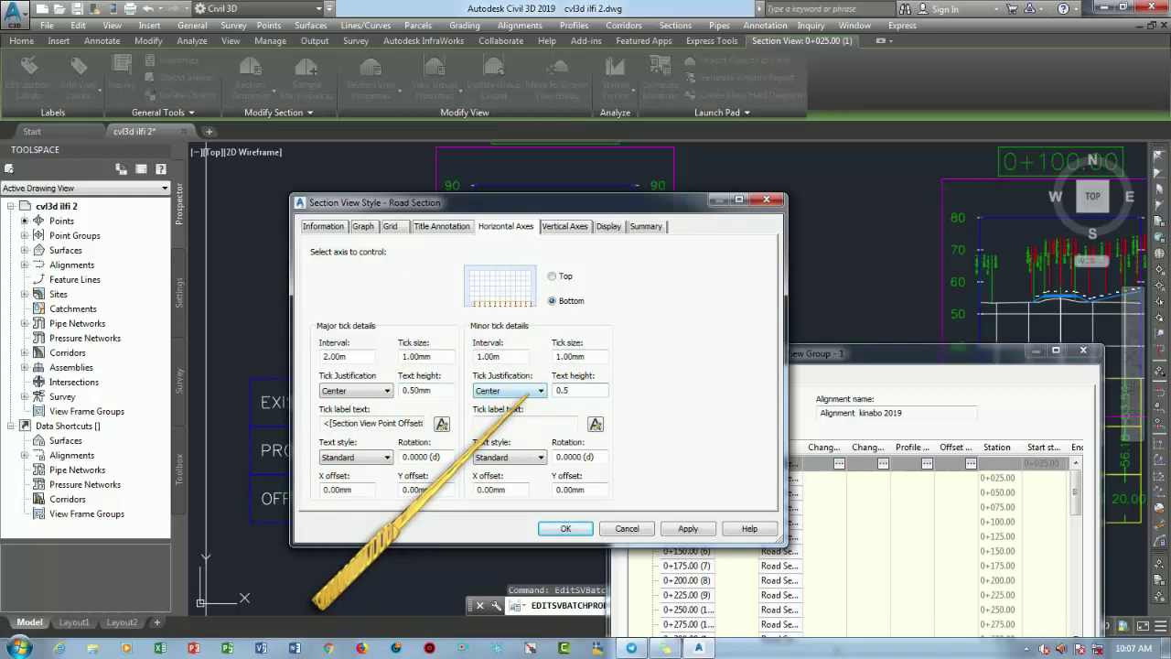
Set left-axis ticks to 2 major interval, 1 mm major and minor tick sizes, and 0.5 text heights.
{"action": "left_click", "coordinate": [565, 227]}
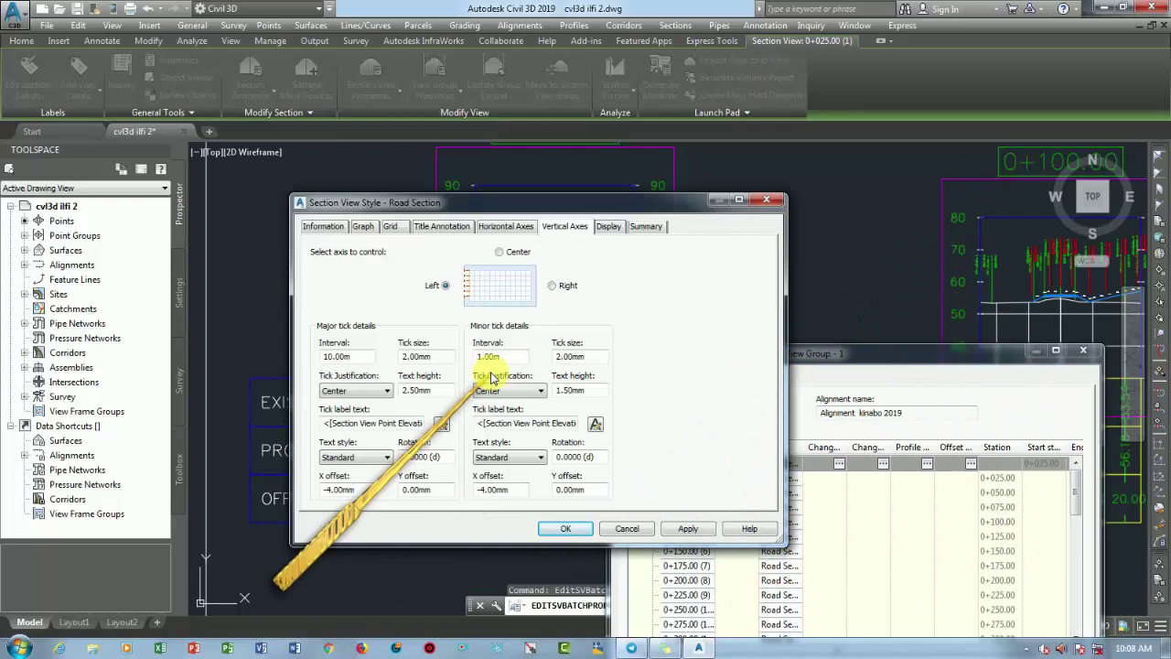
{"action": "double_click", "coordinate": [335, 356]}
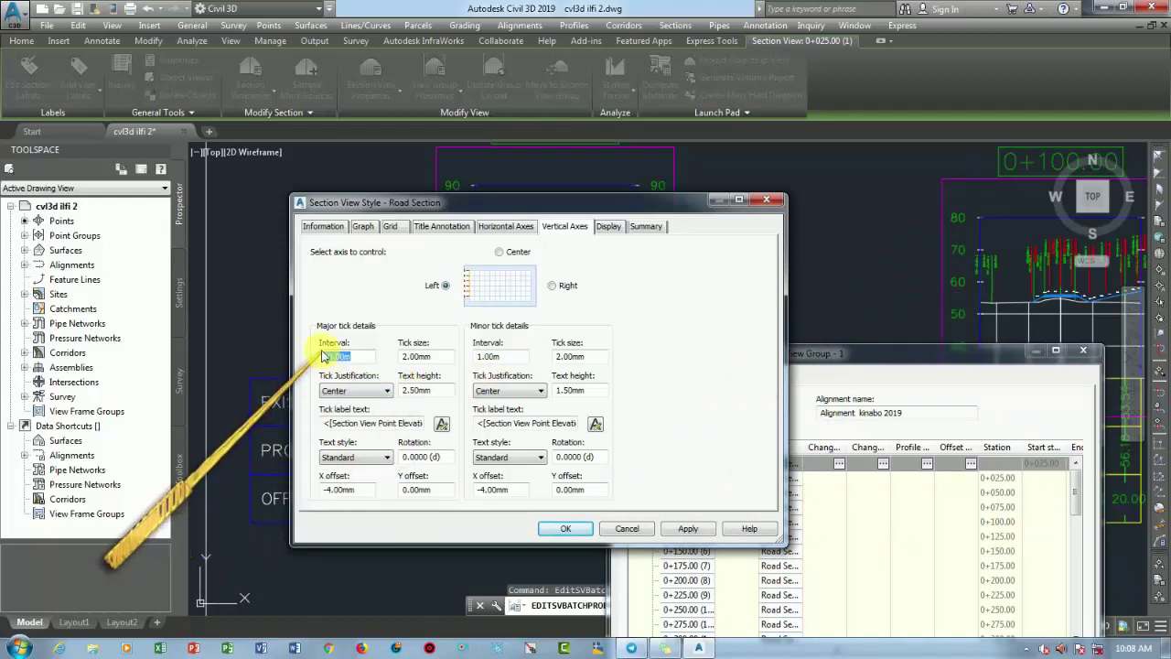
{"action": "type", "text": "2"}
{"action": "double_click", "coordinate": [490, 356]}
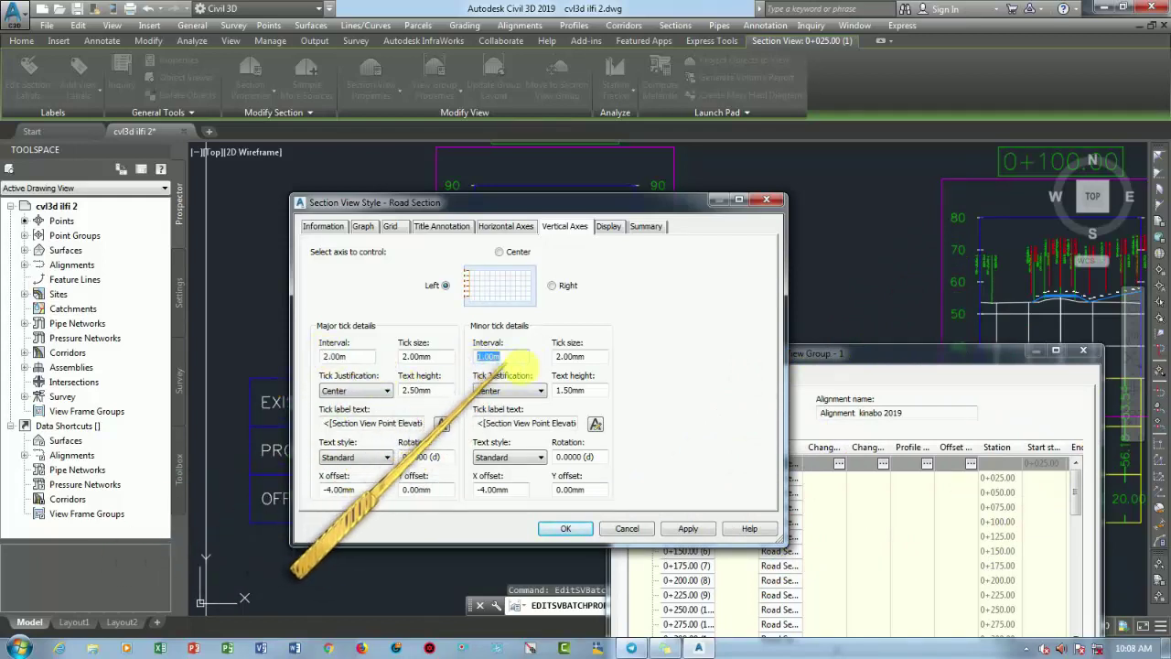
{"action": "double_click", "coordinate": [421, 356]}
{"action": "type", "text": "1"}
{"action": "double_click", "coordinate": [571, 356]}
{"action": "type", "text": "1"}
{"action": "double_click", "coordinate": [419, 391]}
{"action": "type", "text": "0.5"}
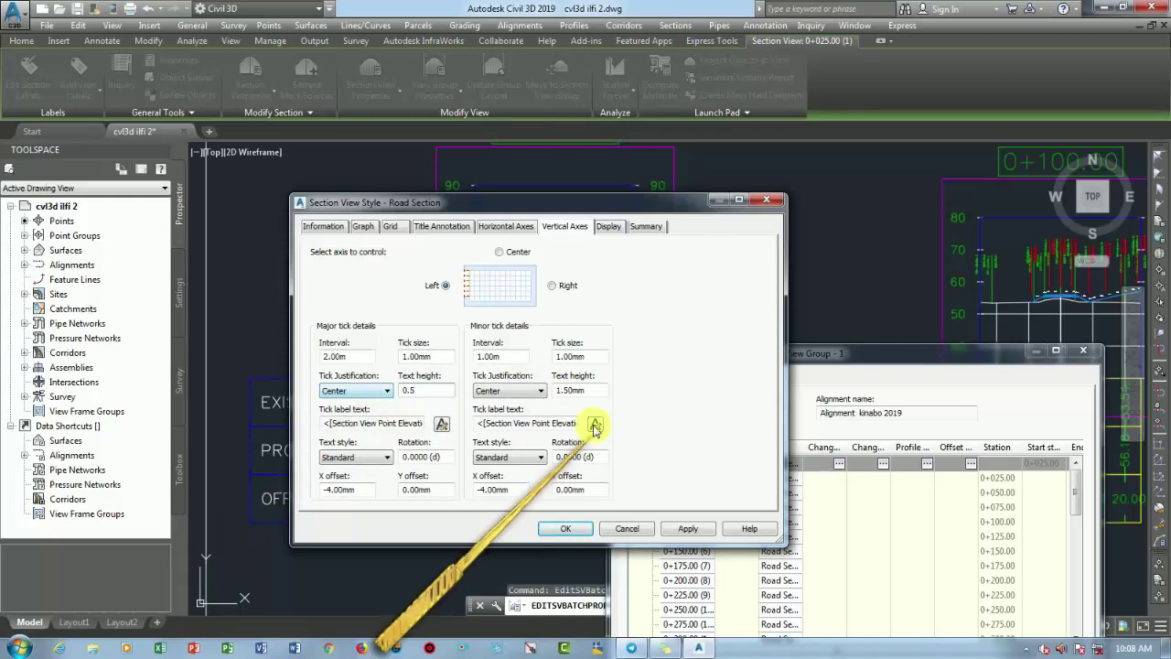
{"action": "double_click", "coordinate": [572, 391]}
{"action": "type", "text": "0.5"}
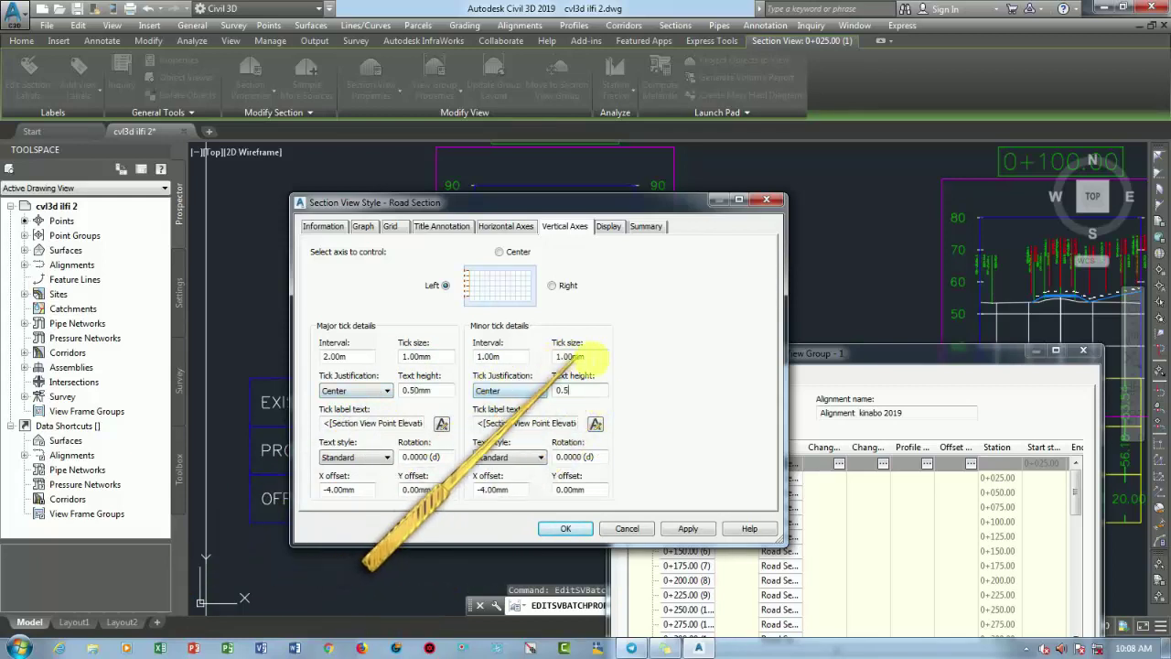
{"action": "key", "text": "Tab"}
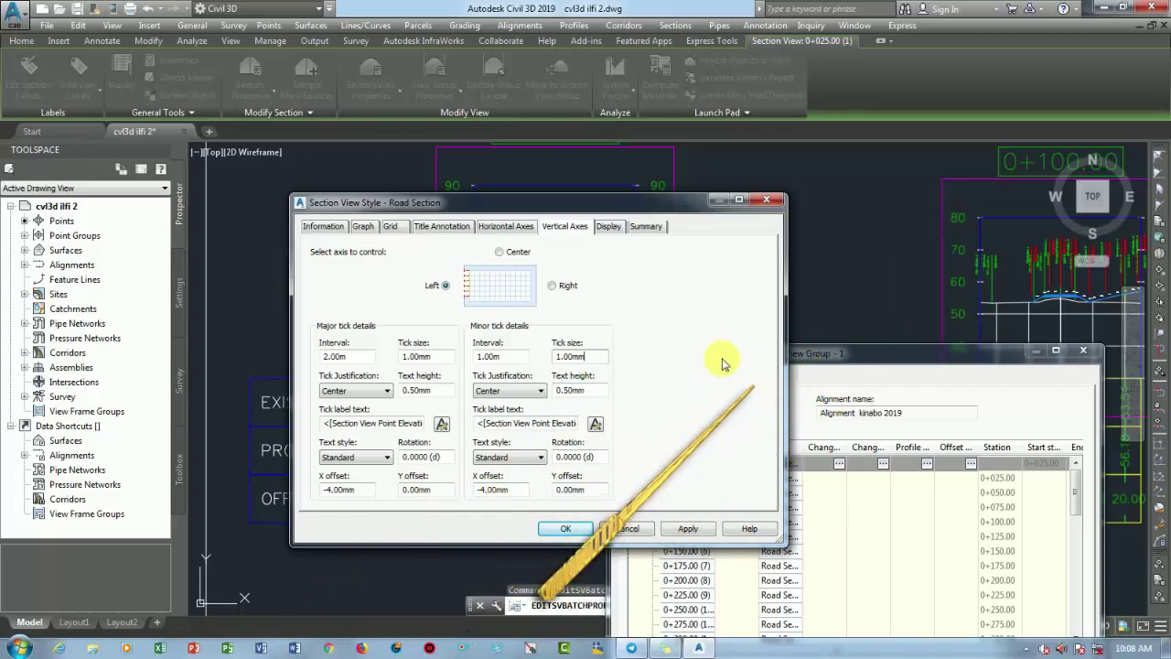
On the Display tab, set the vertical and horizontal grid line colours to gray 251.
{"action": "left_click", "coordinate": [609, 226]}
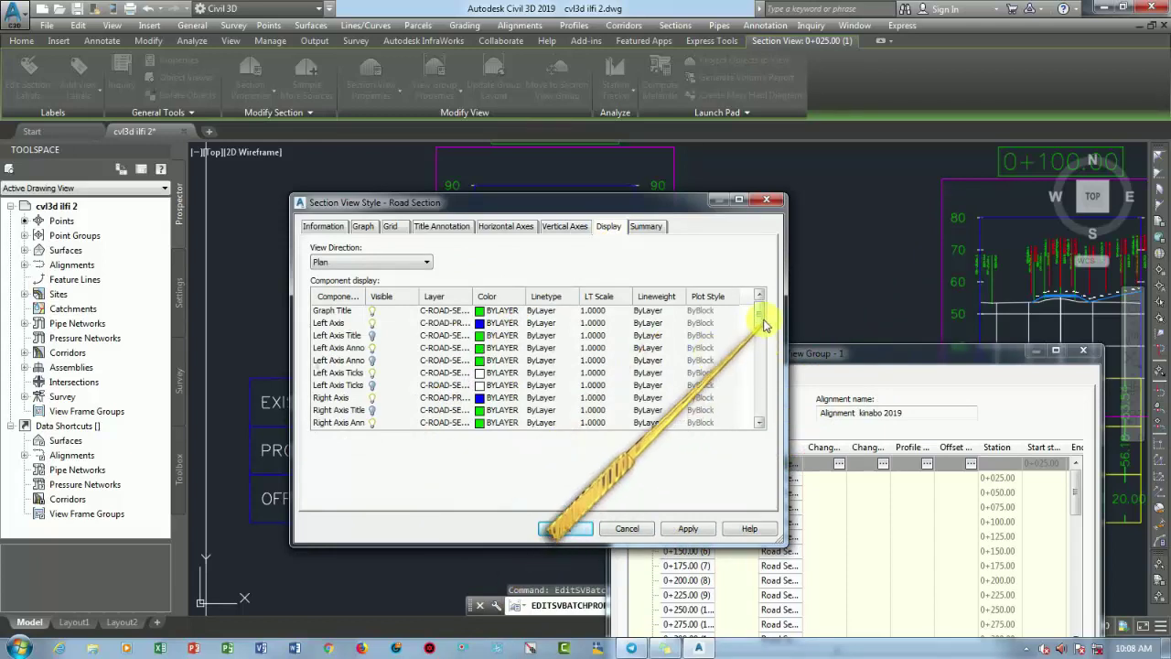
{"action": "left_click_drag", "start_coordinate": [758, 315], "coordinate": [759, 400]}
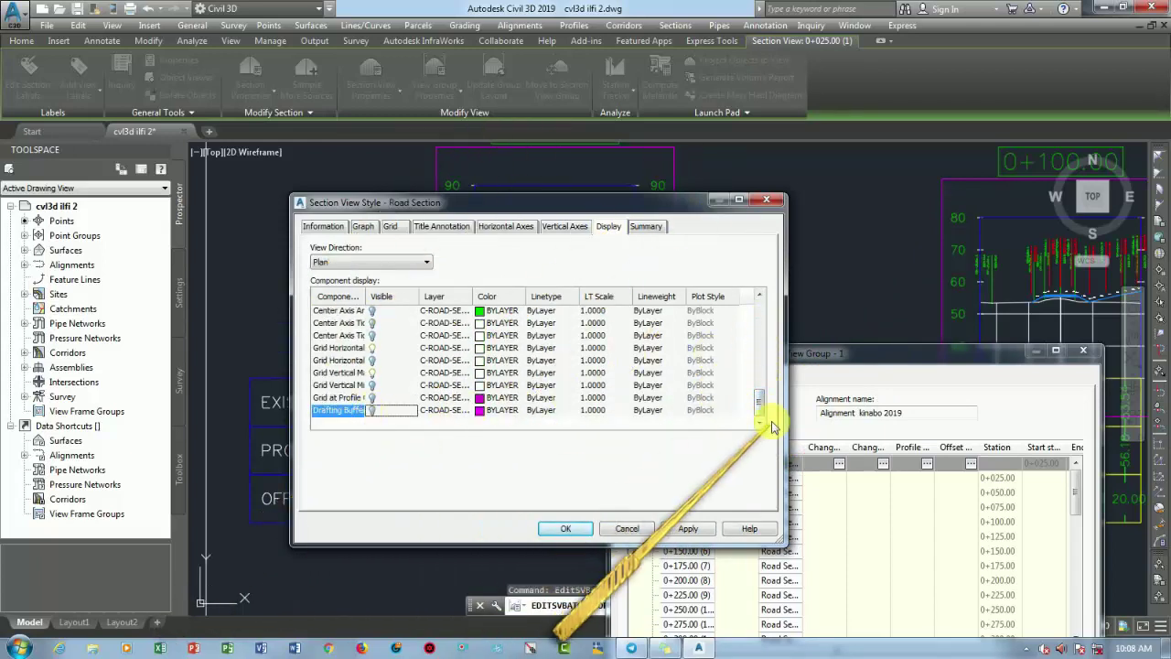
{"action": "left_click_drag", "start_coordinate": [758, 400], "coordinate": [759, 341]}
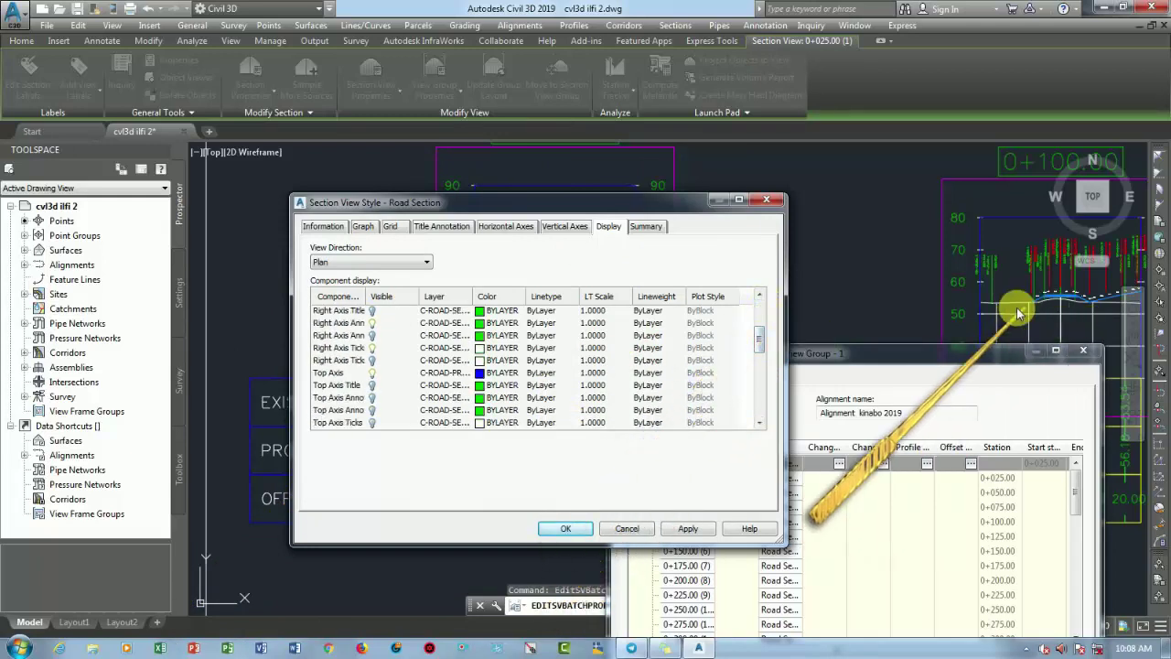
{"action": "left_click_drag", "start_coordinate": [759, 339], "coordinate": [758, 402]}
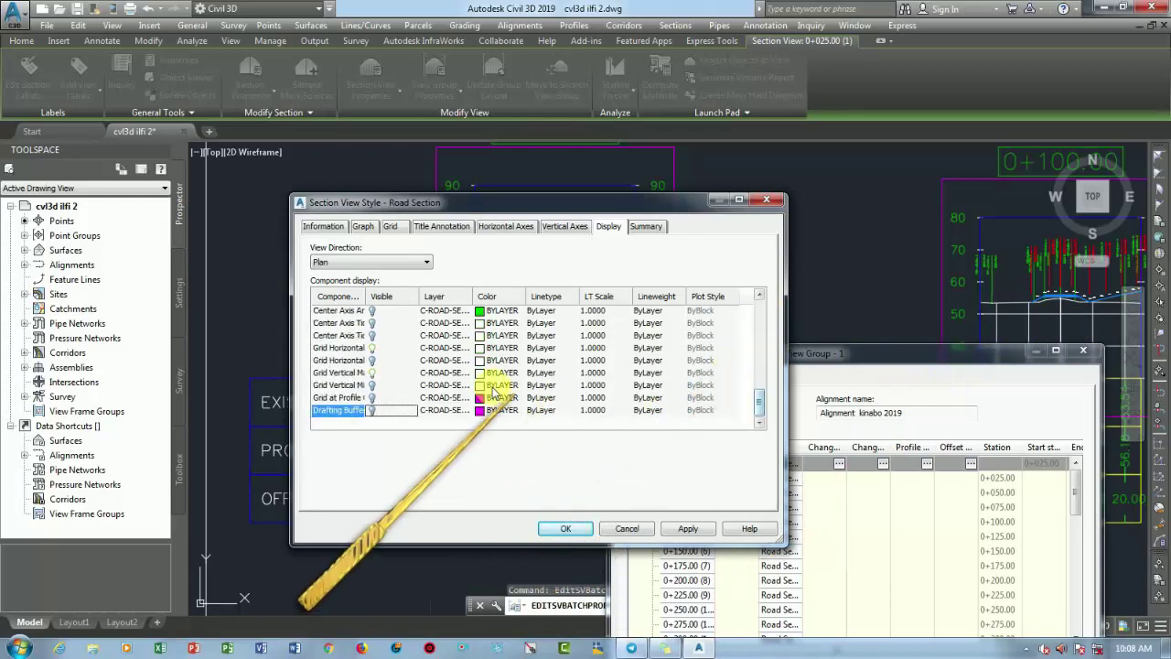
{"action": "left_click", "coordinate": [482, 373]}
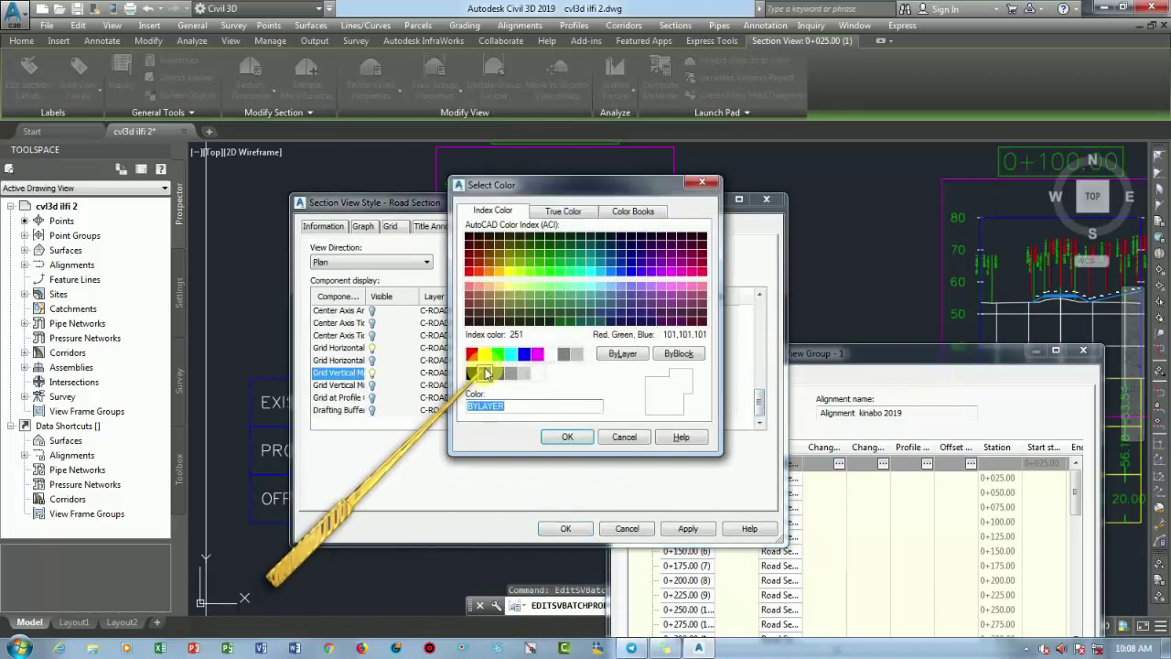
{"action": "left_click", "coordinate": [566, 436]}
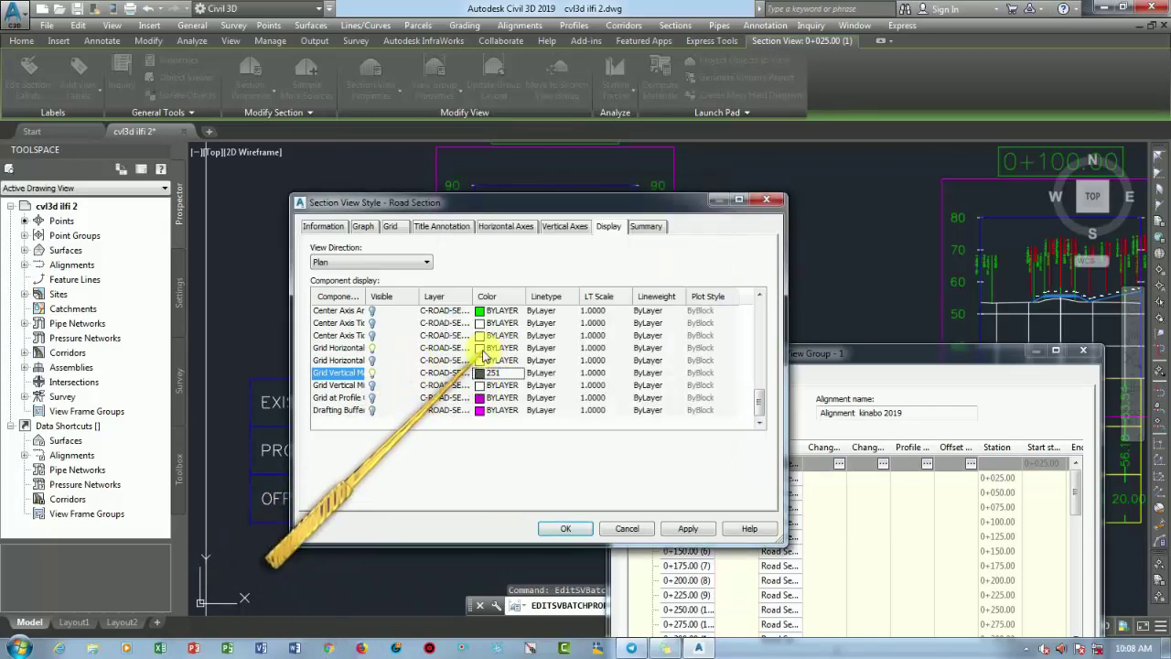
{"action": "left_click", "coordinate": [482, 347]}
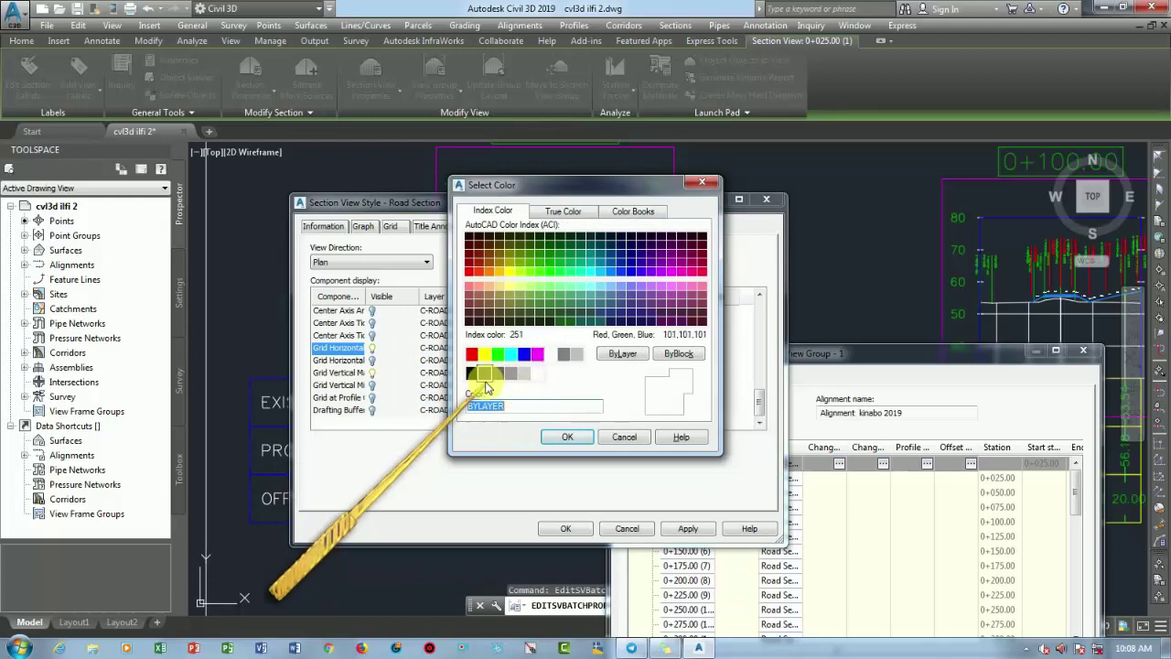
{"action": "left_click", "coordinate": [484, 376]}
{"action": "left_click", "coordinate": [564, 436]}
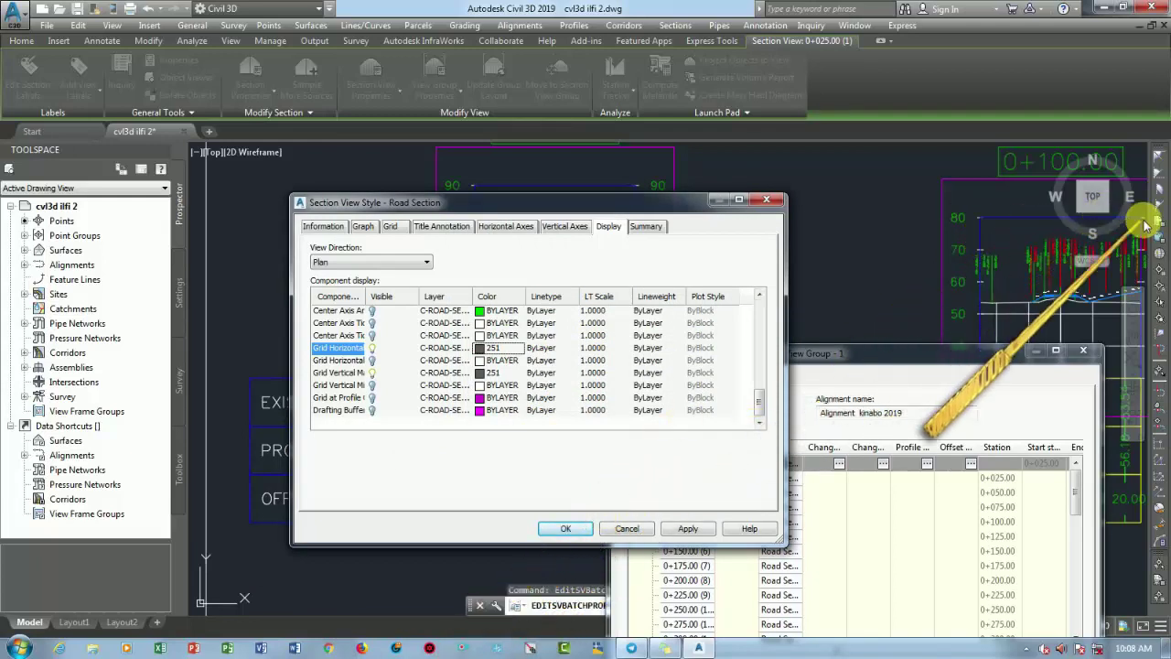
Set the left and right axis colours to white.
{"action": "left_click_drag", "start_coordinate": [758, 400], "coordinate": [765, 285]}
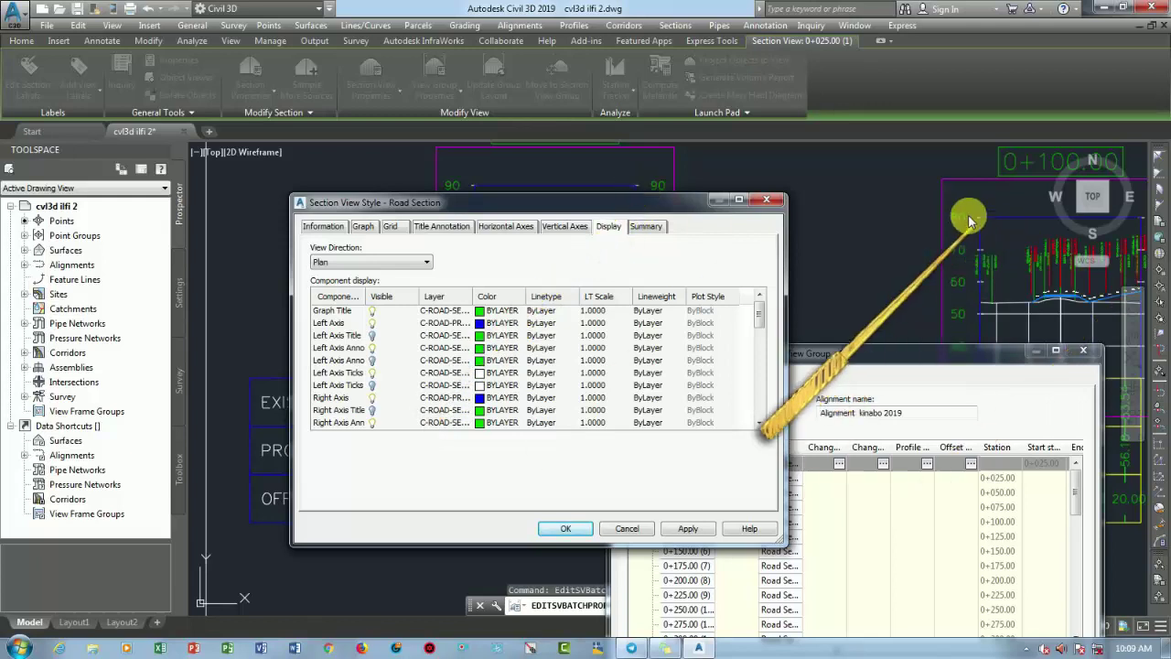
{"action": "left_click", "coordinate": [504, 325]}
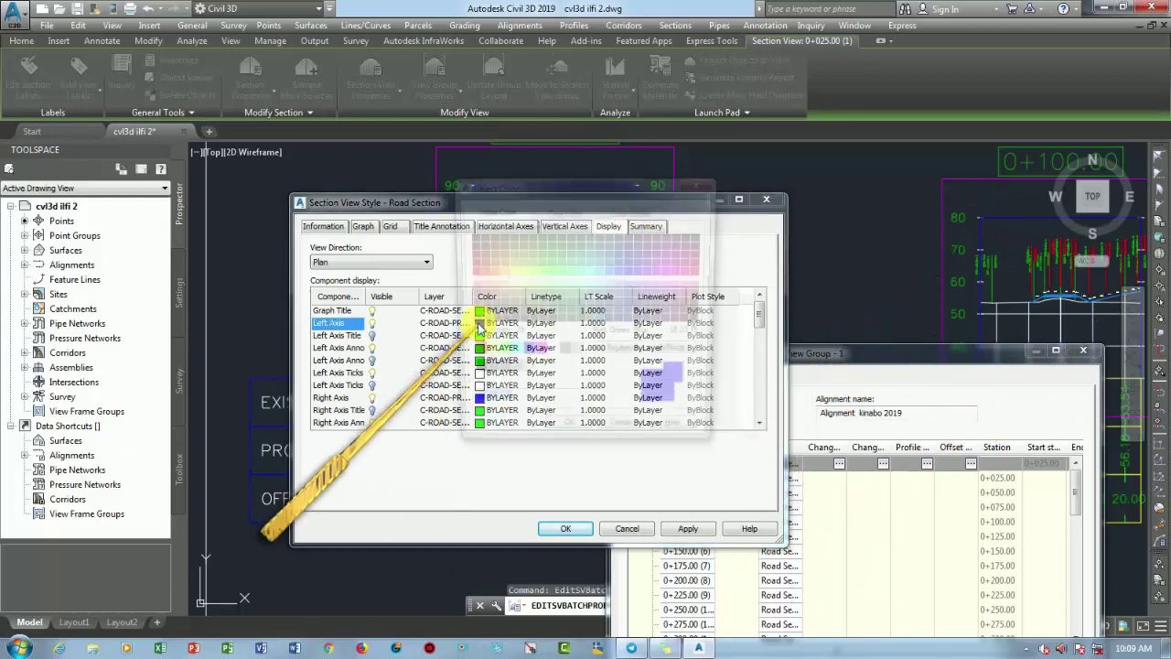
{"action": "left_click", "coordinate": [549, 355]}
{"action": "left_click", "coordinate": [568, 437]}
{"action": "left_click", "coordinate": [479, 397]}
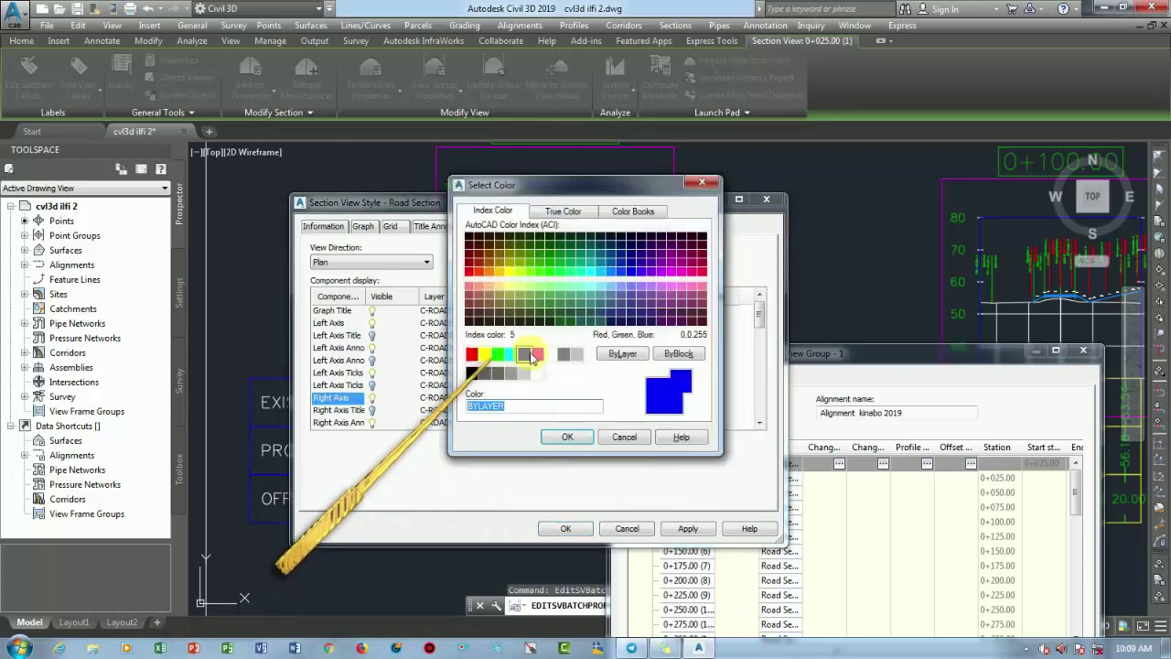
{"action": "left_click", "coordinate": [550, 354]}
{"action": "left_click", "coordinate": [566, 437]}
Set the top, bottom and center axis colours to white and save the style.
{"action": "left_click_drag", "start_coordinate": [759, 314], "coordinate": [758, 352]}
{"action": "left_click", "coordinate": [479, 322]}
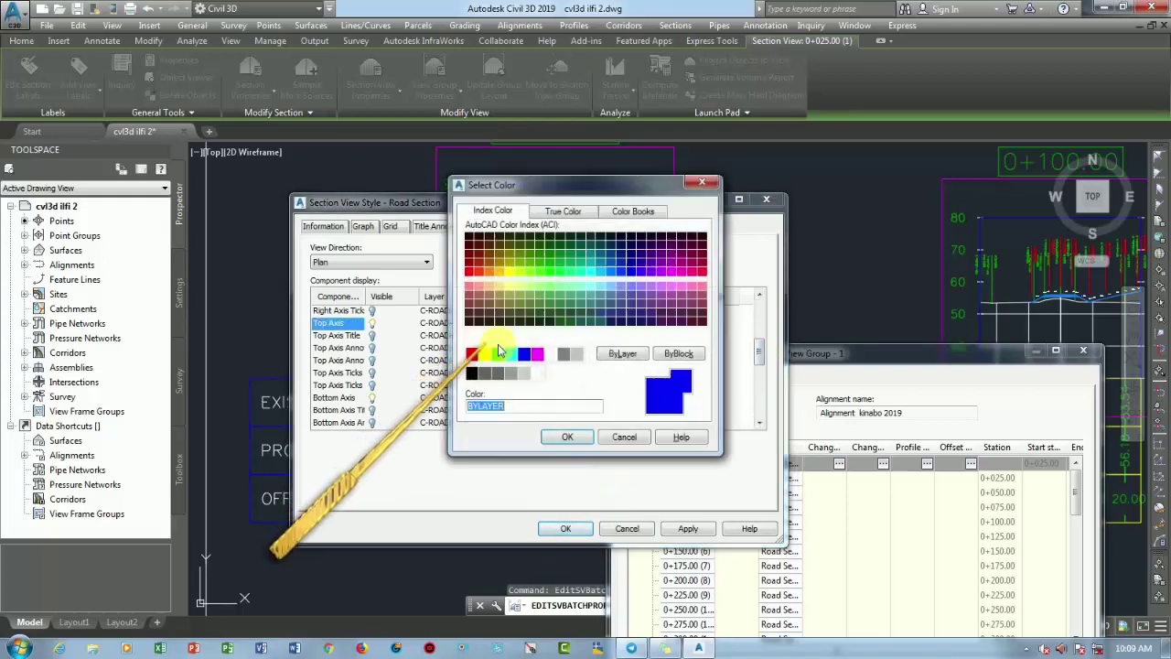
{"action": "left_click", "coordinate": [550, 354]}
{"action": "left_click", "coordinate": [565, 437]}
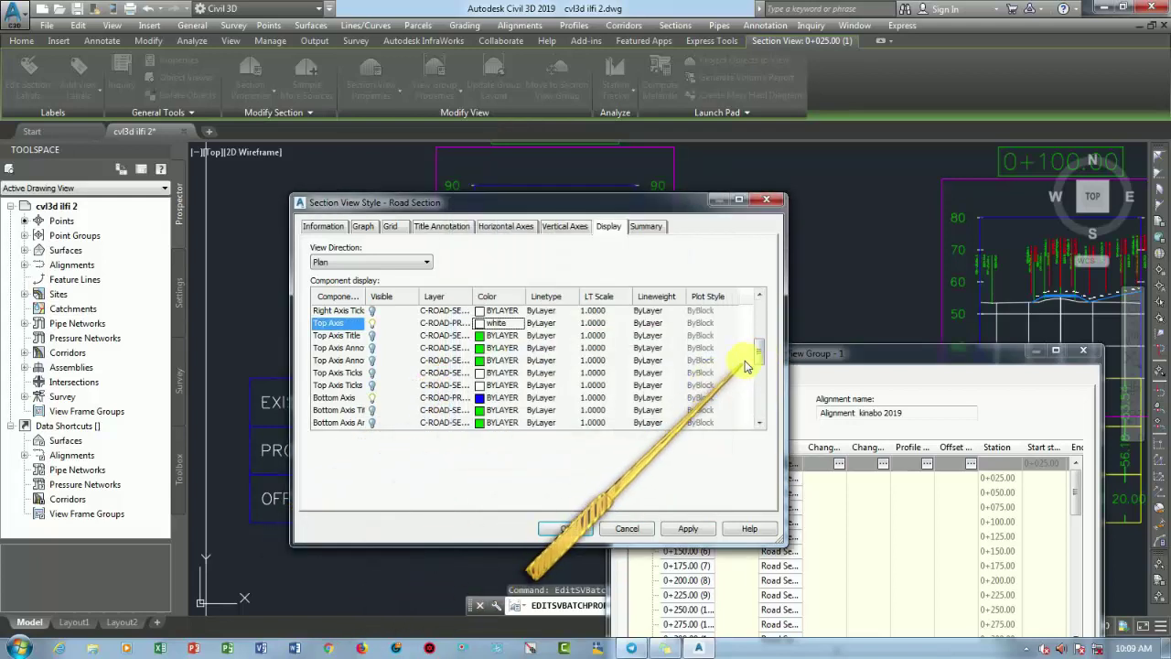
{"action": "left_click", "coordinate": [480, 399]}
{"action": "left_click", "coordinate": [550, 354]}
{"action": "key", "text": "Return"}
{"action": "scroll", "coordinate": [758, 384], "scroll_direction": "down", "scroll_amount": 4}
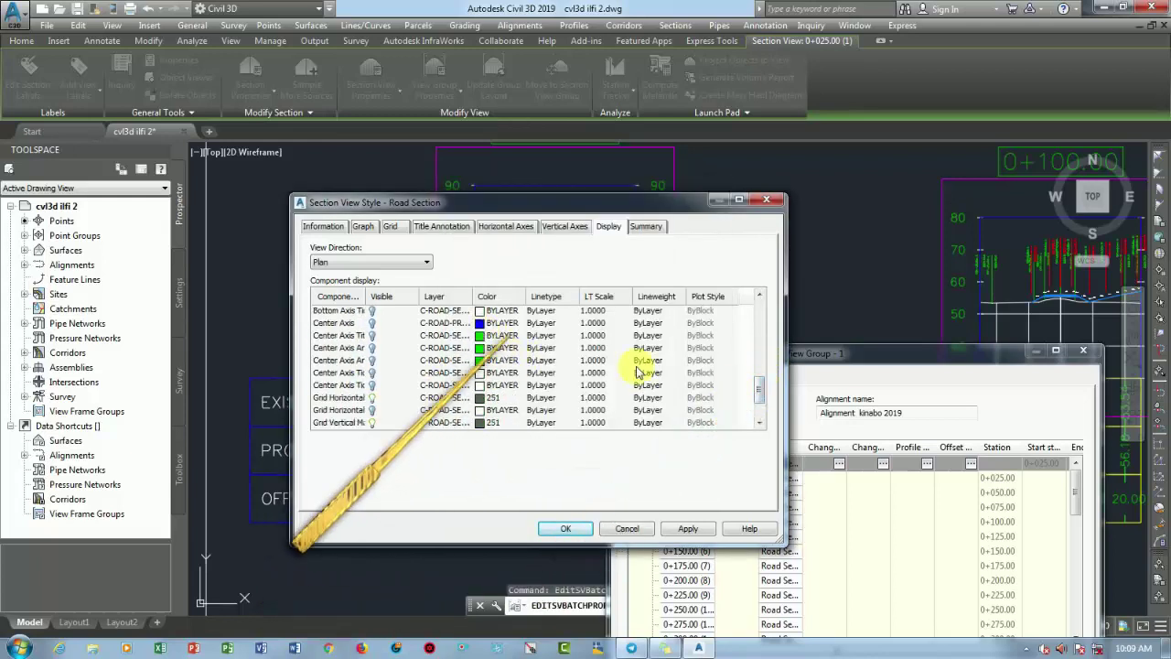
{"action": "left_click", "coordinate": [479, 325]}
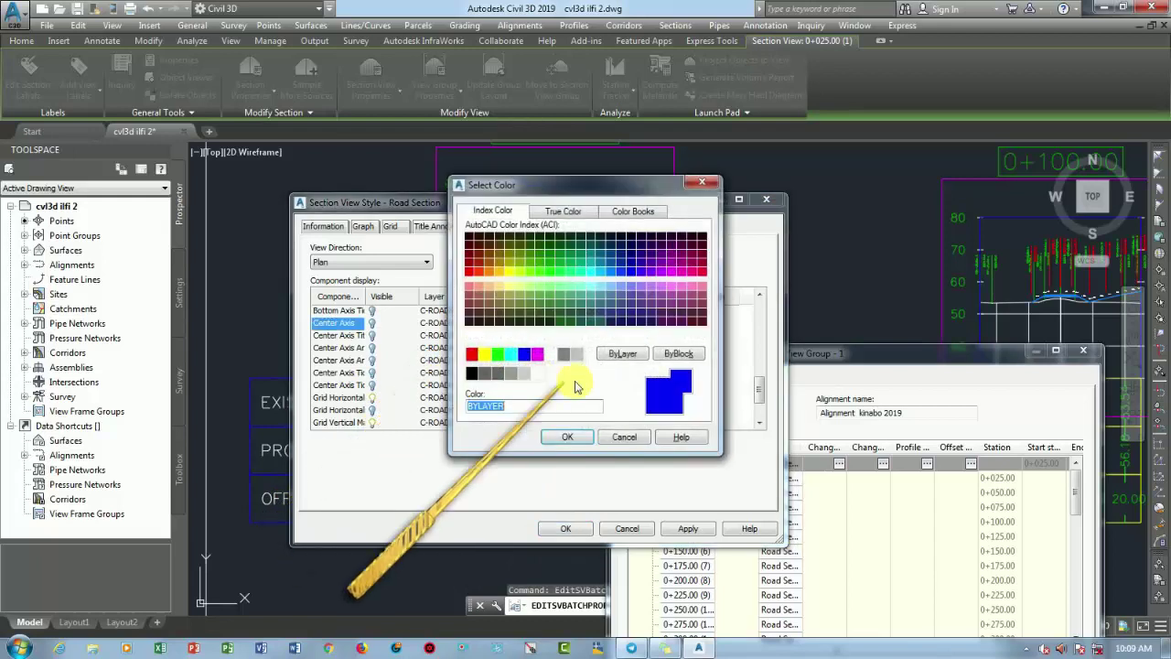
{"action": "left_click", "coordinate": [550, 354]}
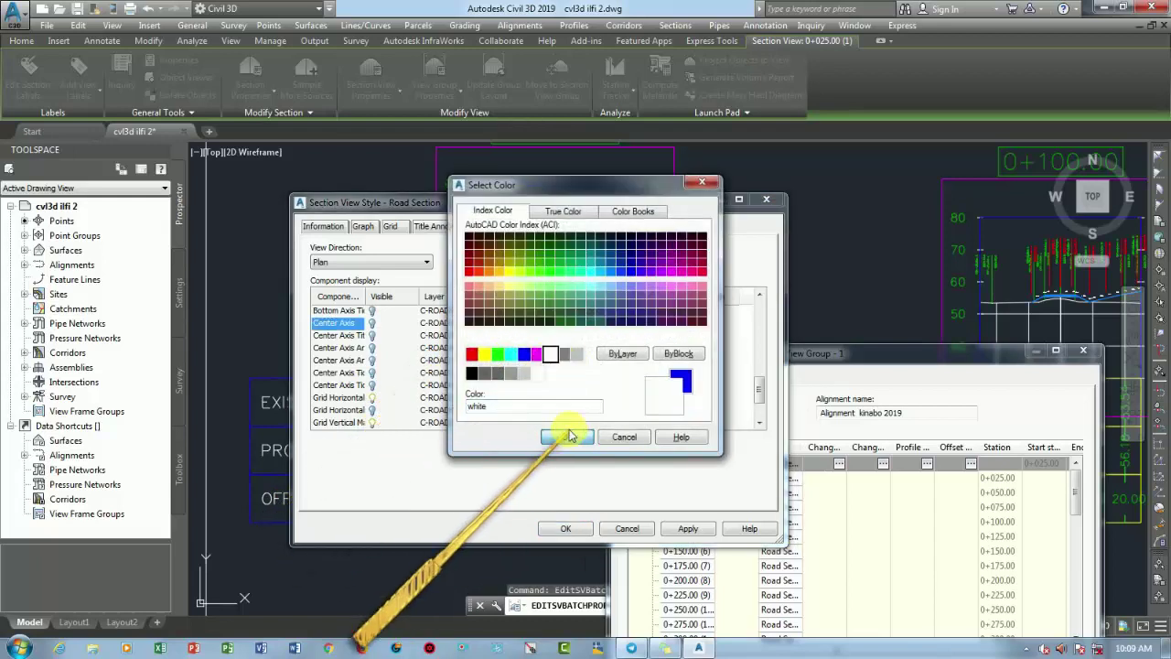
{"action": "left_click", "coordinate": [568, 437]}
{"action": "scroll", "coordinate": [761, 403], "scroll_direction": "down", "scroll_amount": 2}
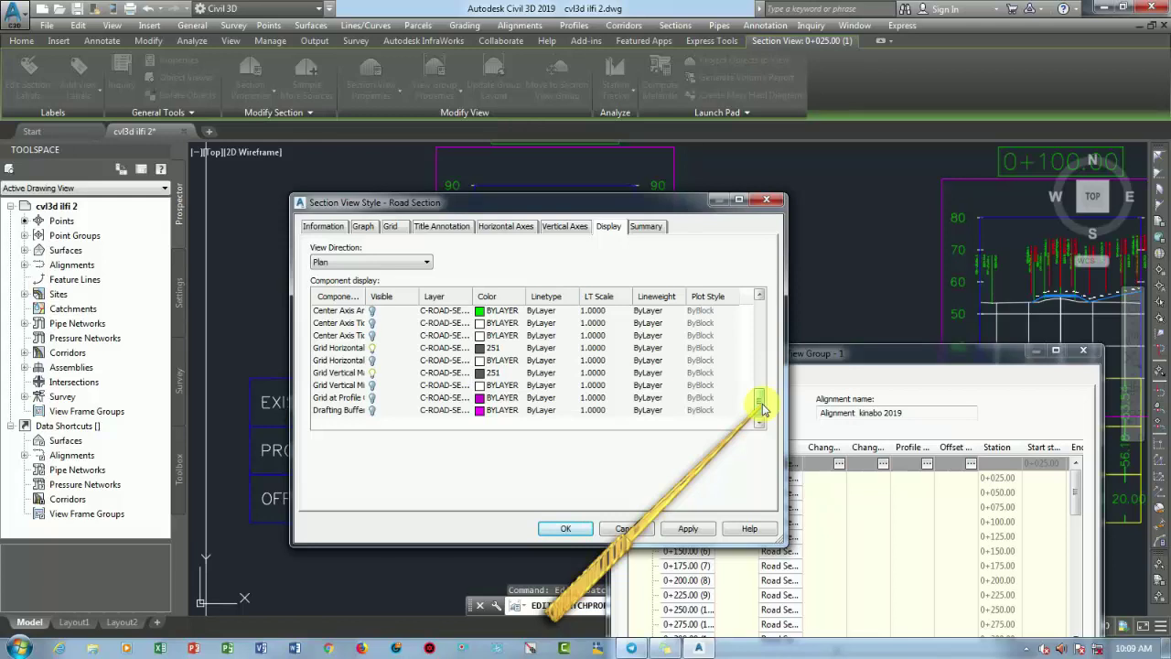
{"action": "left_click", "coordinate": [571, 528]}
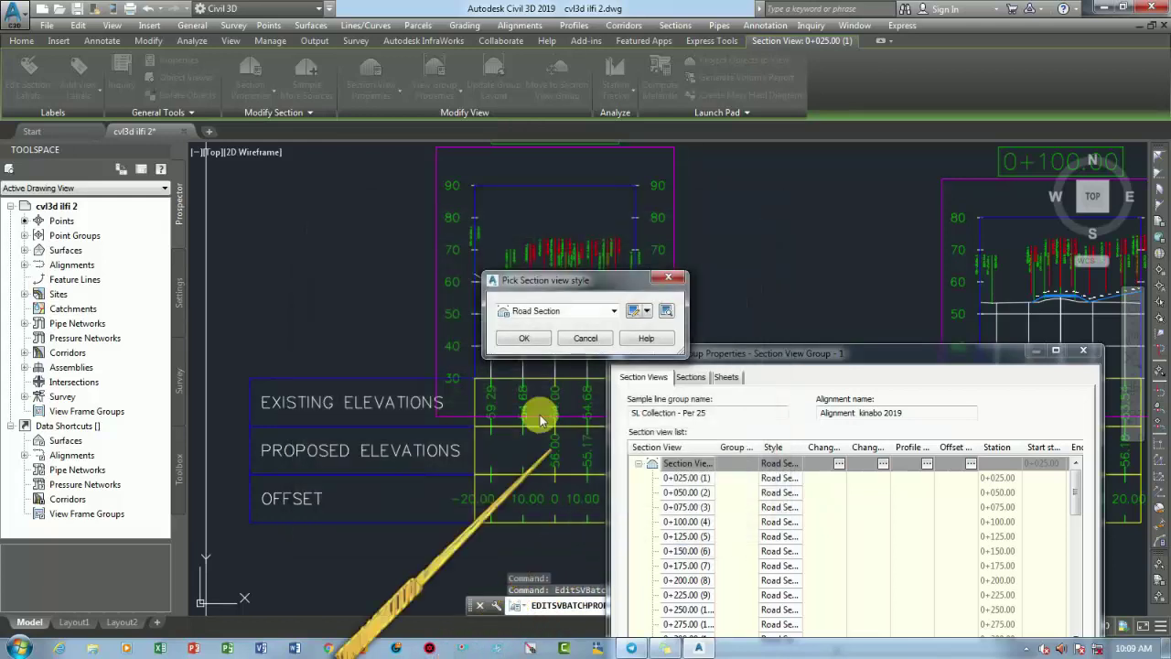
Keep Road Section as the view style, apply it to the section view group, and close the properties.
{"action": "left_click", "coordinate": [524, 340]}
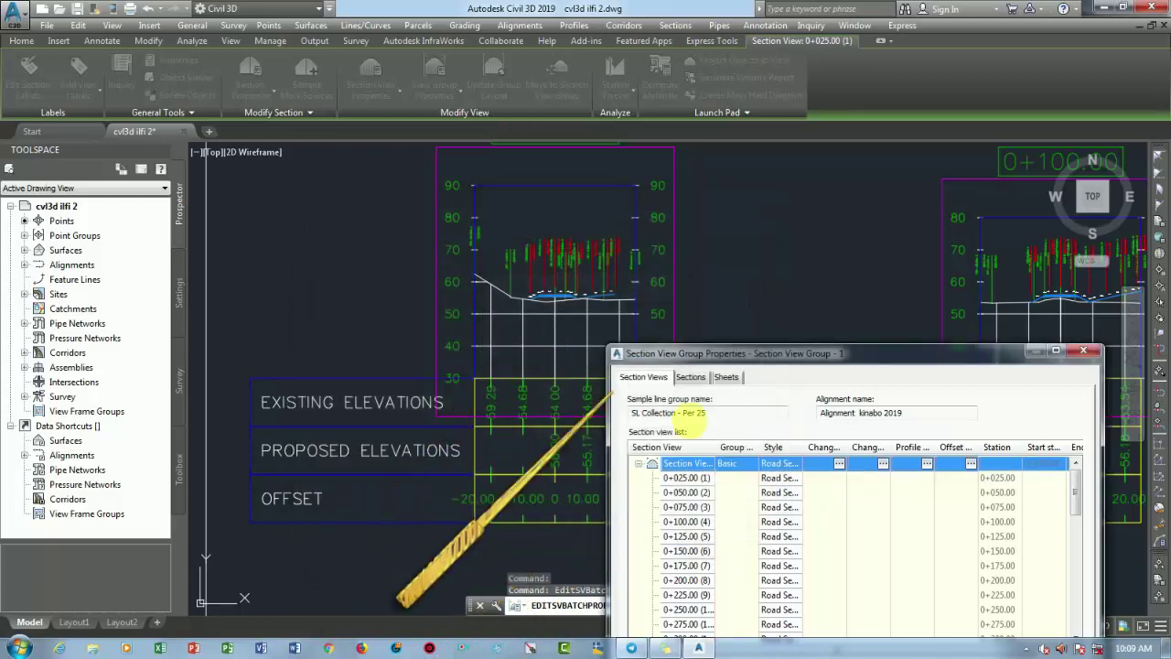
{"action": "left_click_drag", "start_coordinate": [805, 353], "coordinate": [874, 179]}
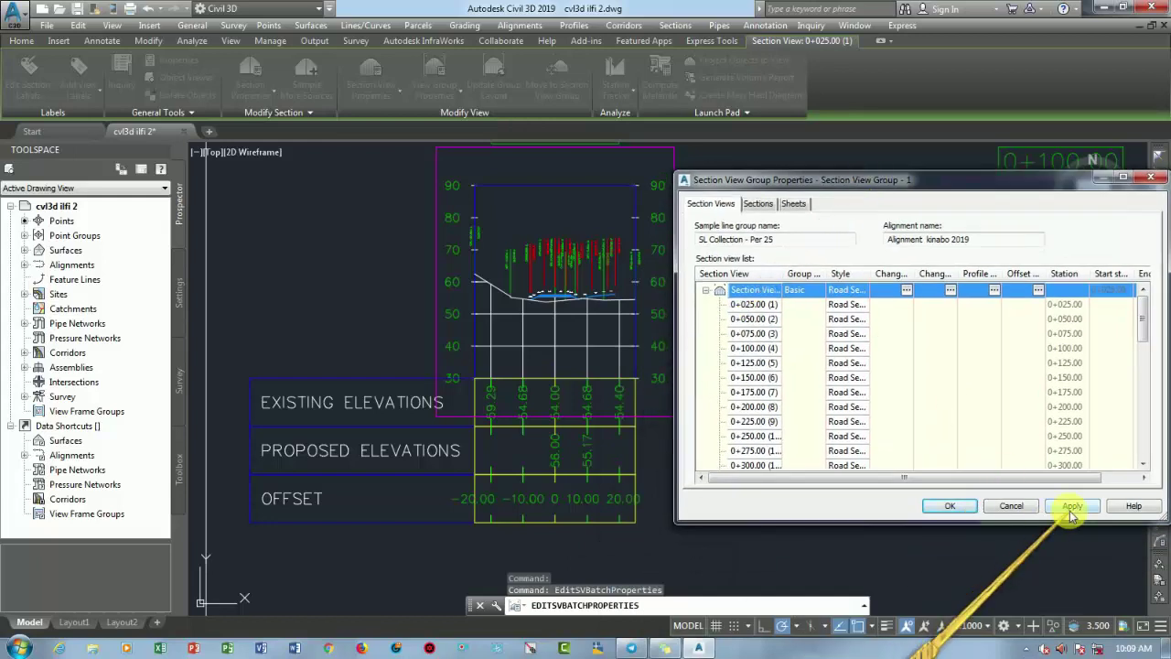
{"action": "left_click", "coordinate": [1061, 508]}
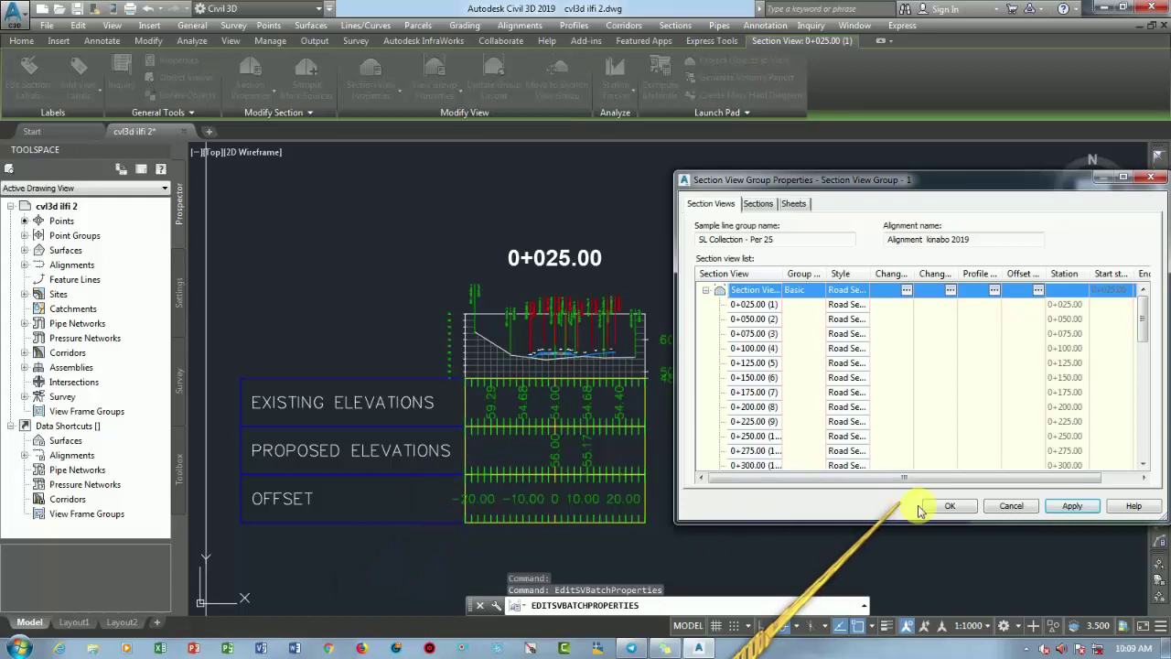
{"action": "left_click", "coordinate": [963, 509]}
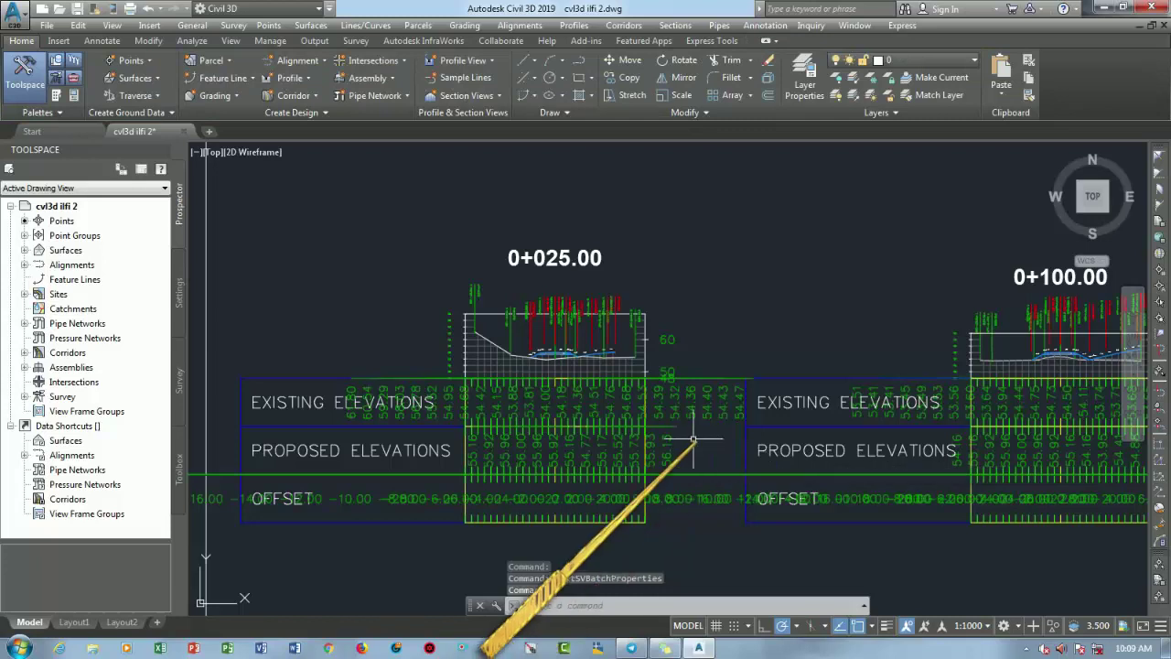
{"action": "scroll", "coordinate": [677, 421], "scroll_direction": "up", "scroll_amount": 4}
{"action": "scroll", "coordinate": [666, 446], "scroll_direction": "down", "scroll_amount": 4}
{"action": "scroll", "coordinate": [662, 450], "scroll_direction": "down", "scroll_amount": 2}
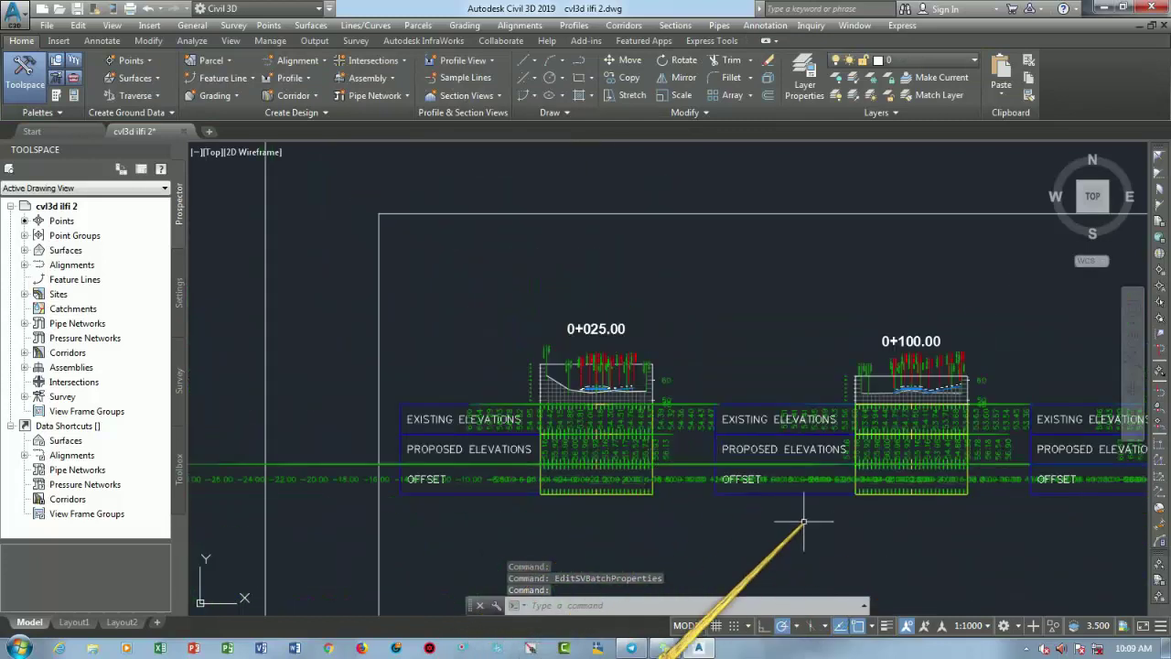
{"action": "middle_click_drag", "start_coordinate": [711, 462], "coordinate": [646, 384]}
{"action": "scroll", "coordinate": [646, 377], "scroll_direction": "up", "scroll_amount": 2}
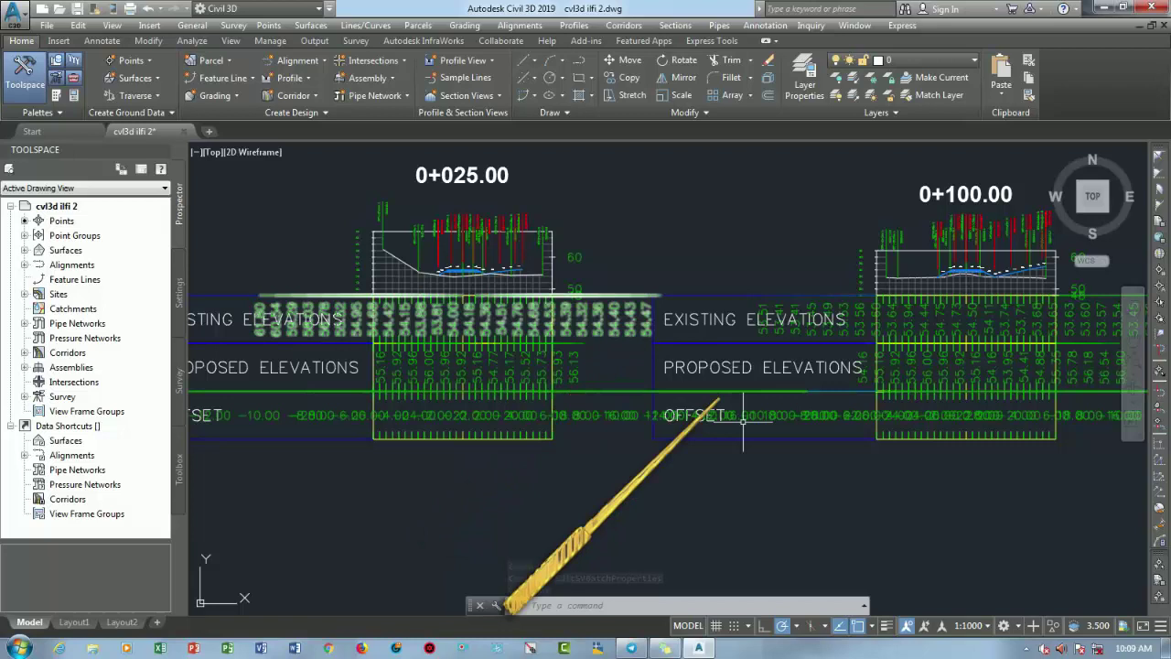
{"action": "left_click", "coordinate": [985, 627]}
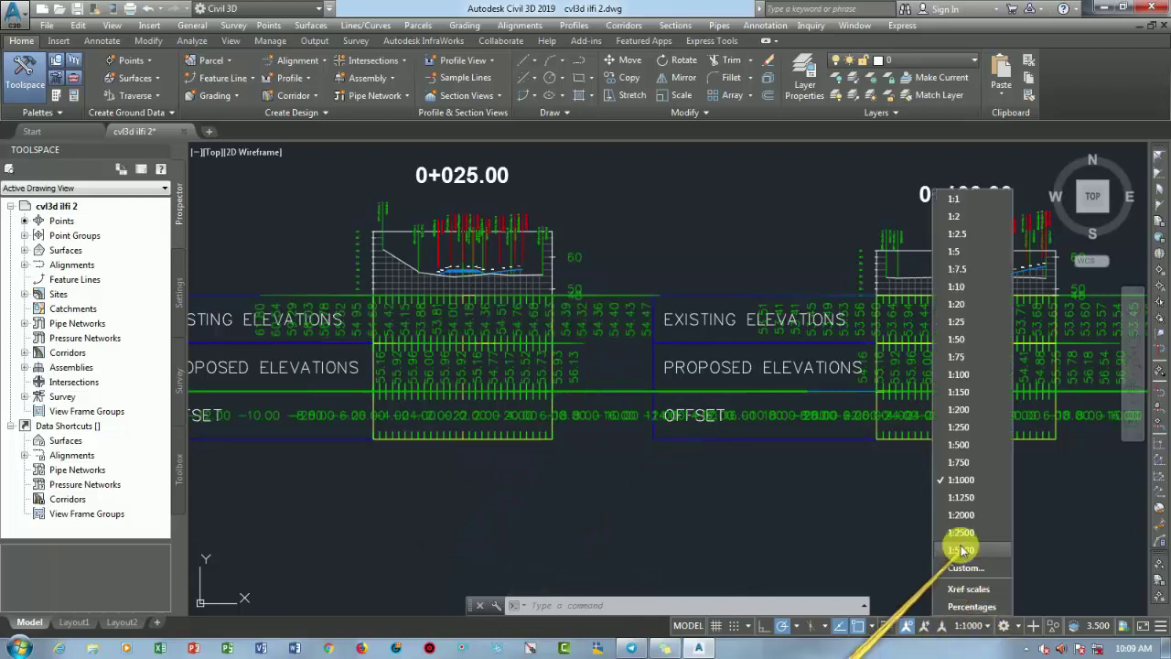
{"action": "left_click", "coordinate": [958, 374]}
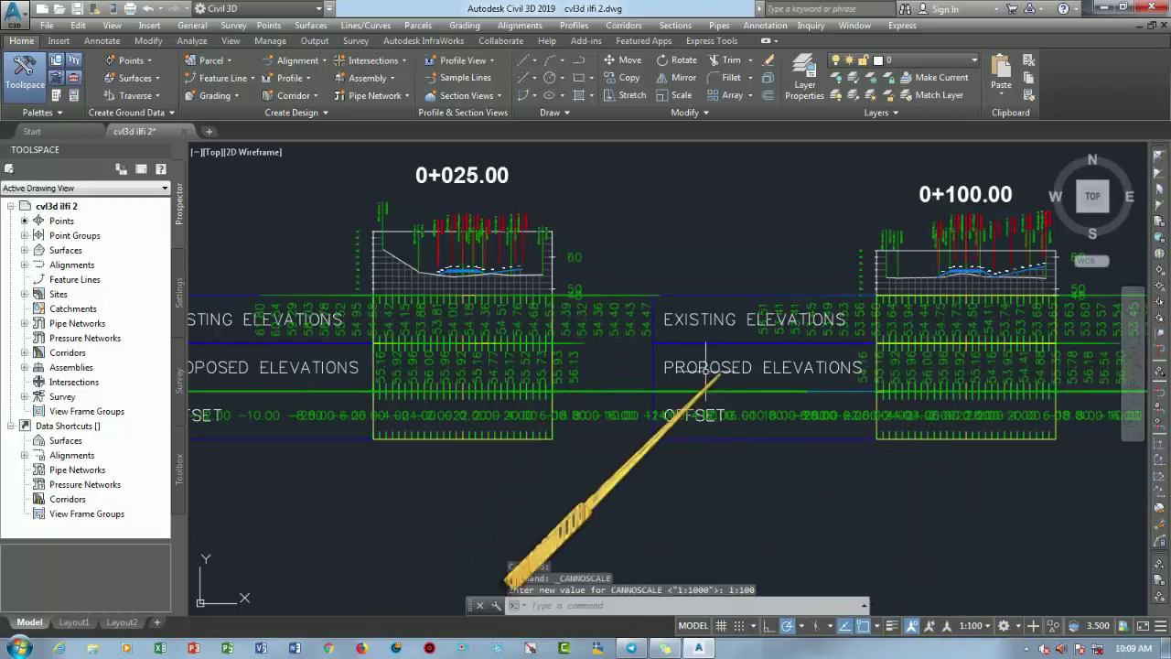
{"action": "scroll", "coordinate": [633, 341], "scroll_direction": "up", "scroll_amount": 1}
{"action": "left_click", "coordinate": [655, 352]}
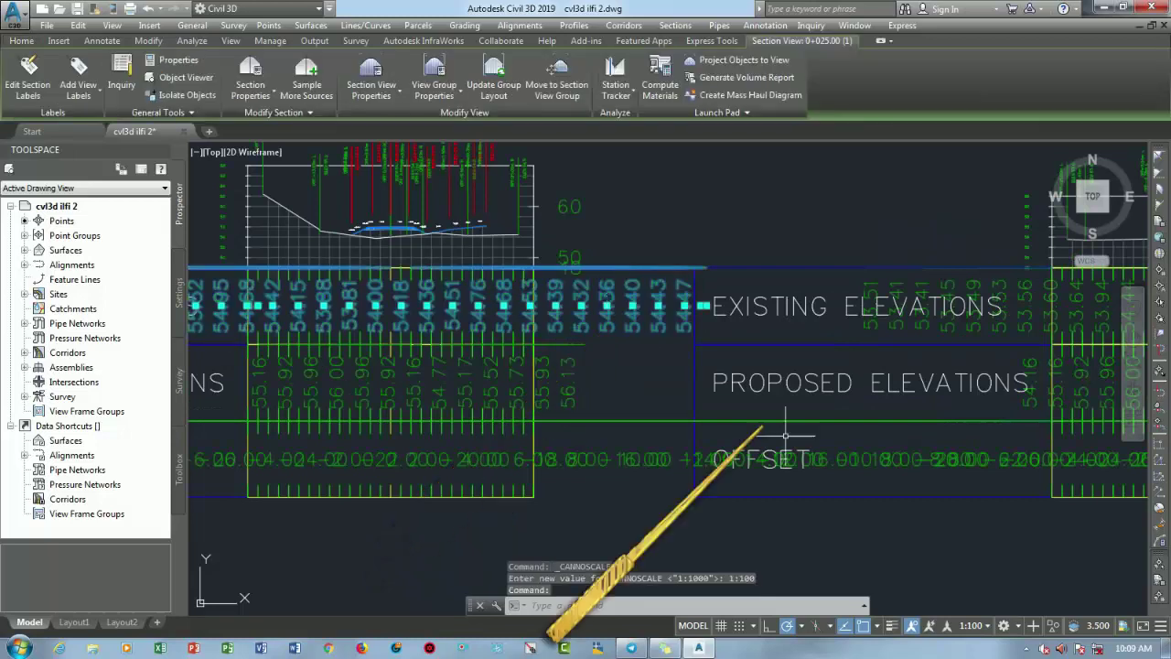
{"action": "left_click", "coordinate": [980, 628]}
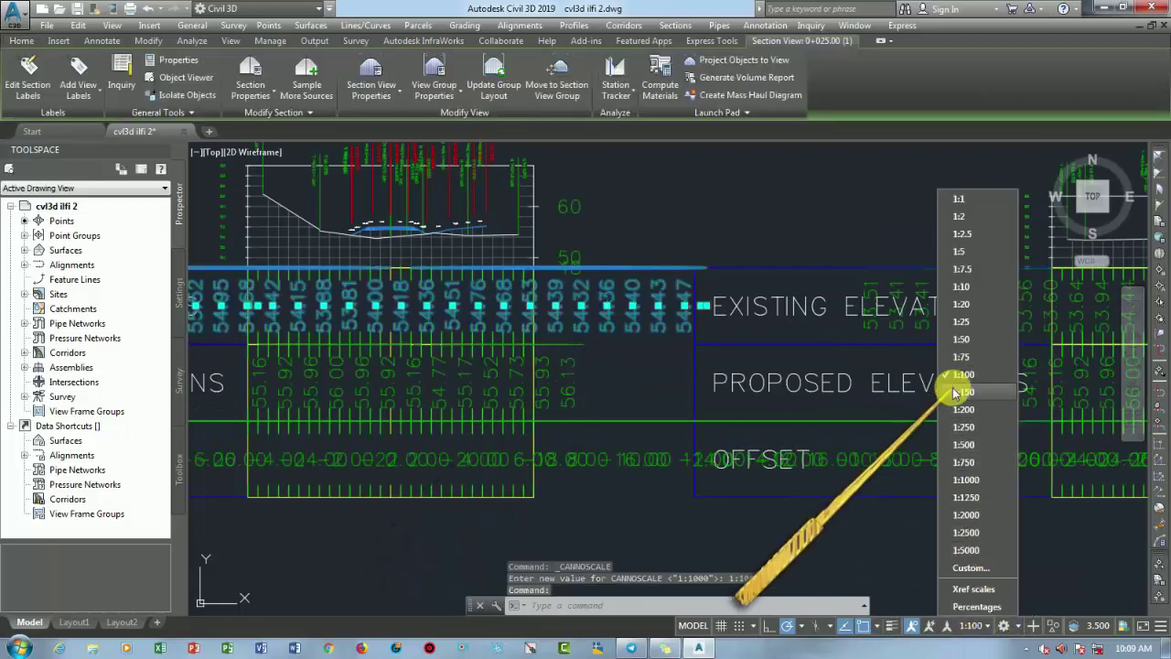
{"action": "left_click", "coordinate": [964, 392]}
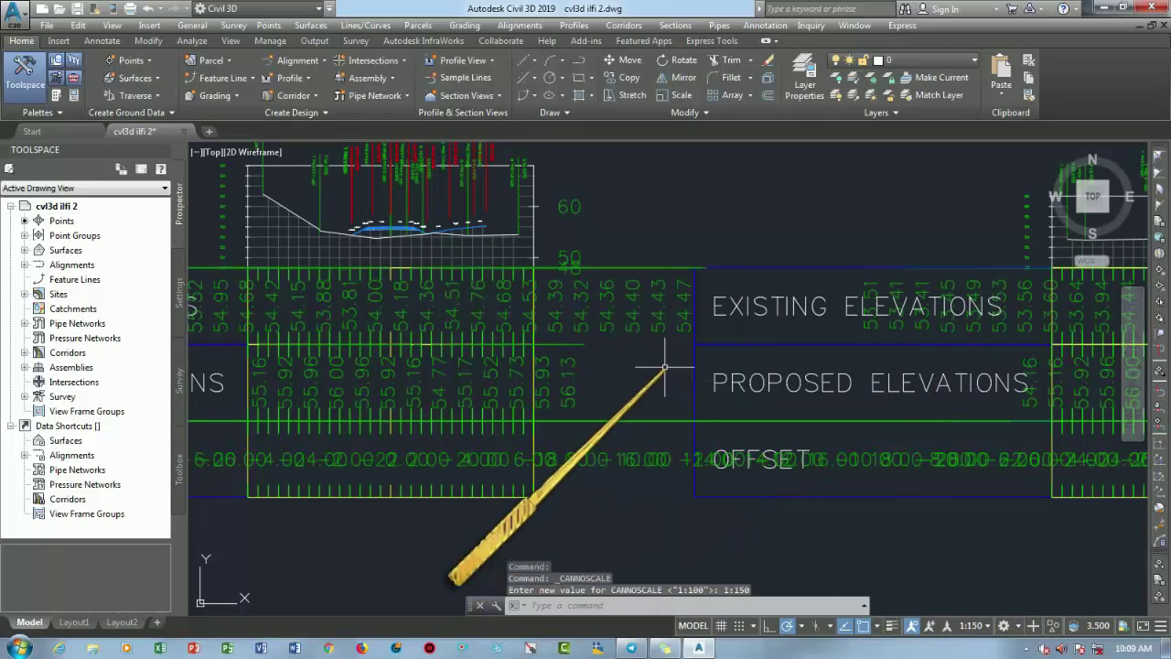
{"action": "left_click", "coordinate": [980, 629]}
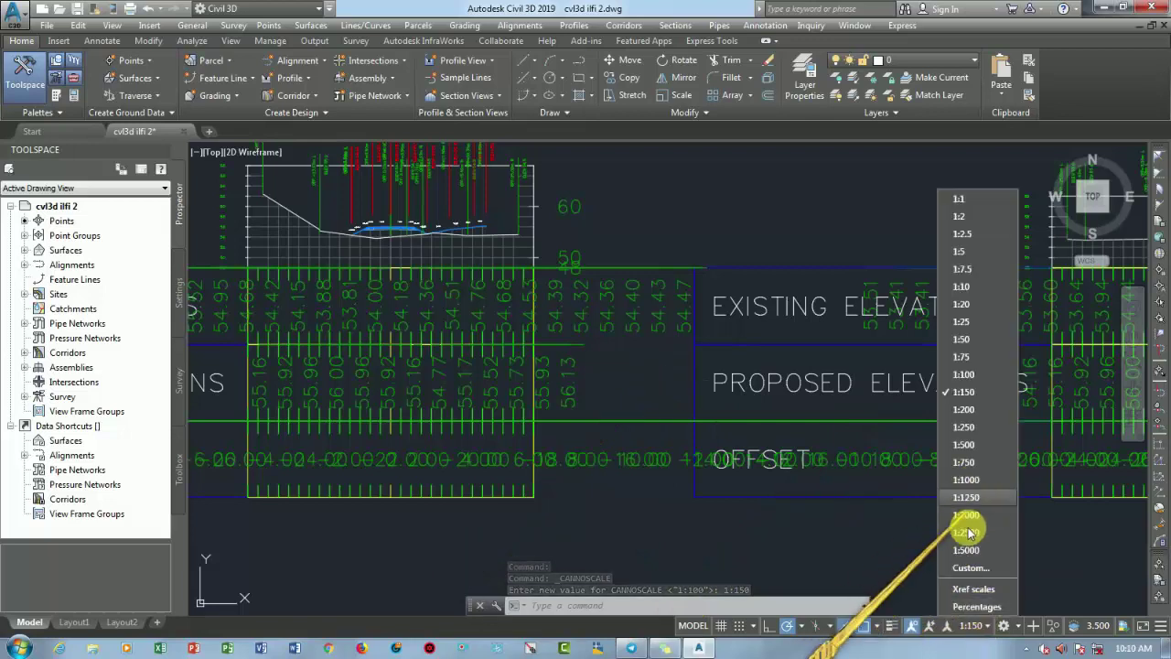
{"action": "left_click", "coordinate": [976, 480]}
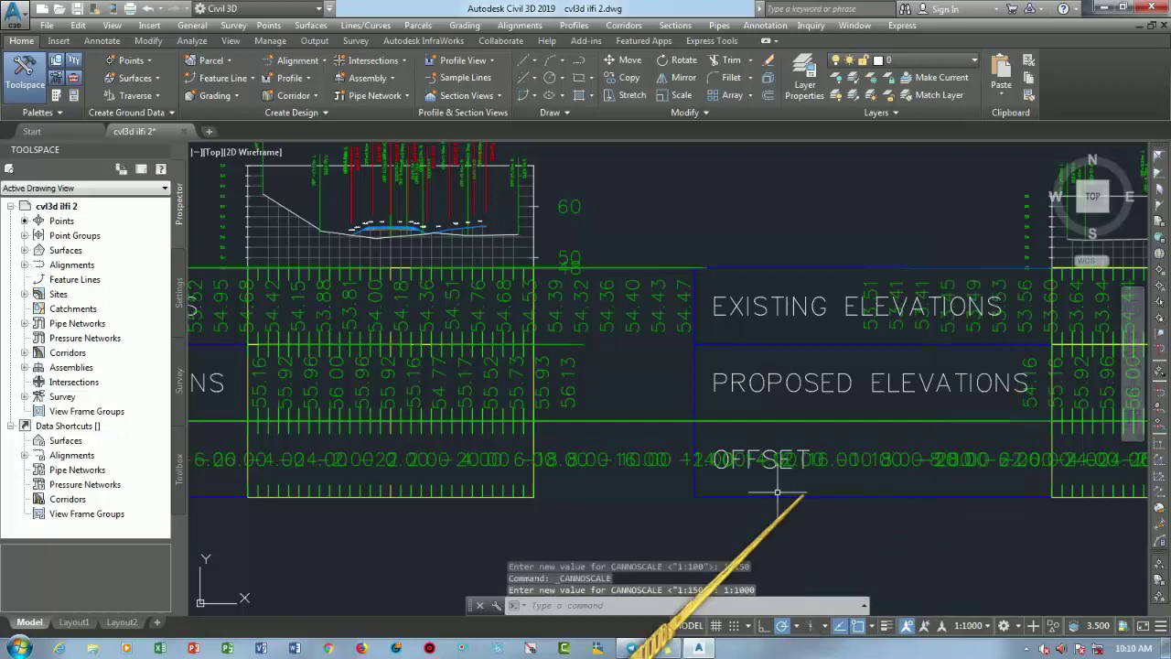
{"action": "left_click", "coordinate": [1021, 630]}
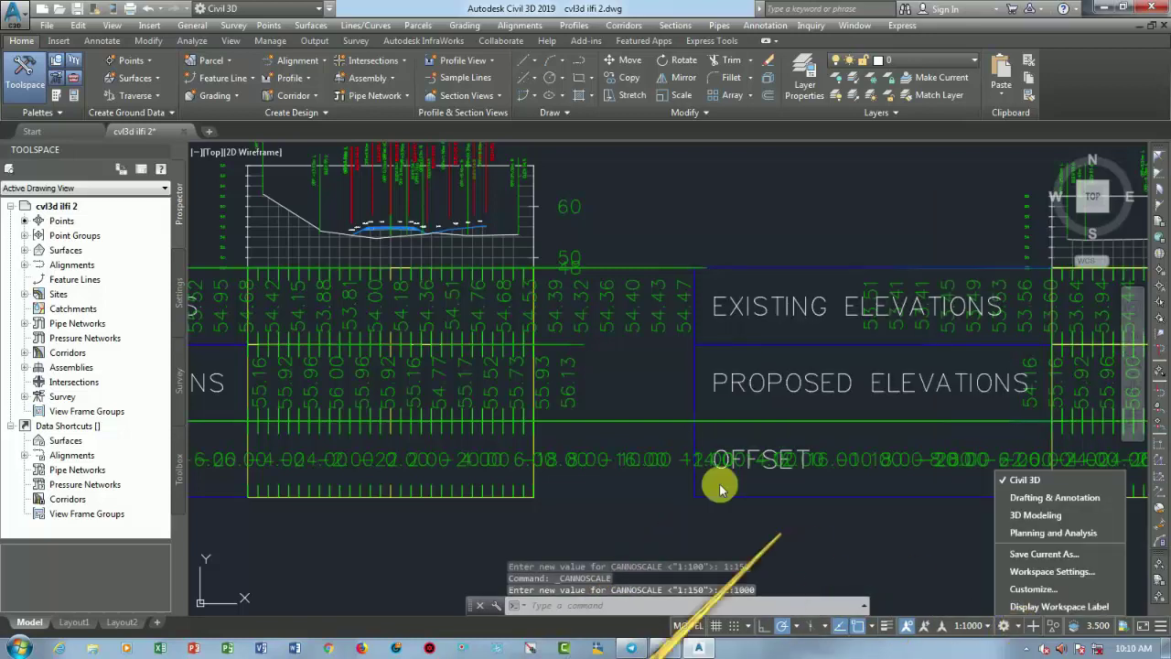
{"action": "left_click", "coordinate": [732, 545]}
Zoom and pan onto the first section view's grid, then select that section view.
{"action": "scroll", "coordinate": [766, 449], "scroll_direction": "up", "scroll_amount": 1}
{"action": "scroll", "coordinate": [428, 262], "scroll_direction": "up", "scroll_amount": 3}
{"action": "scroll", "coordinate": [536, 327], "scroll_direction": "up", "scroll_amount": 3}
{"action": "scroll", "coordinate": [523, 335], "scroll_direction": "up", "scroll_amount": 2}
{"action": "scroll", "coordinate": [515, 392], "scroll_direction": "down", "scroll_amount": 4}
{"action": "scroll", "coordinate": [590, 413], "scroll_direction": "down", "scroll_amount": 1}
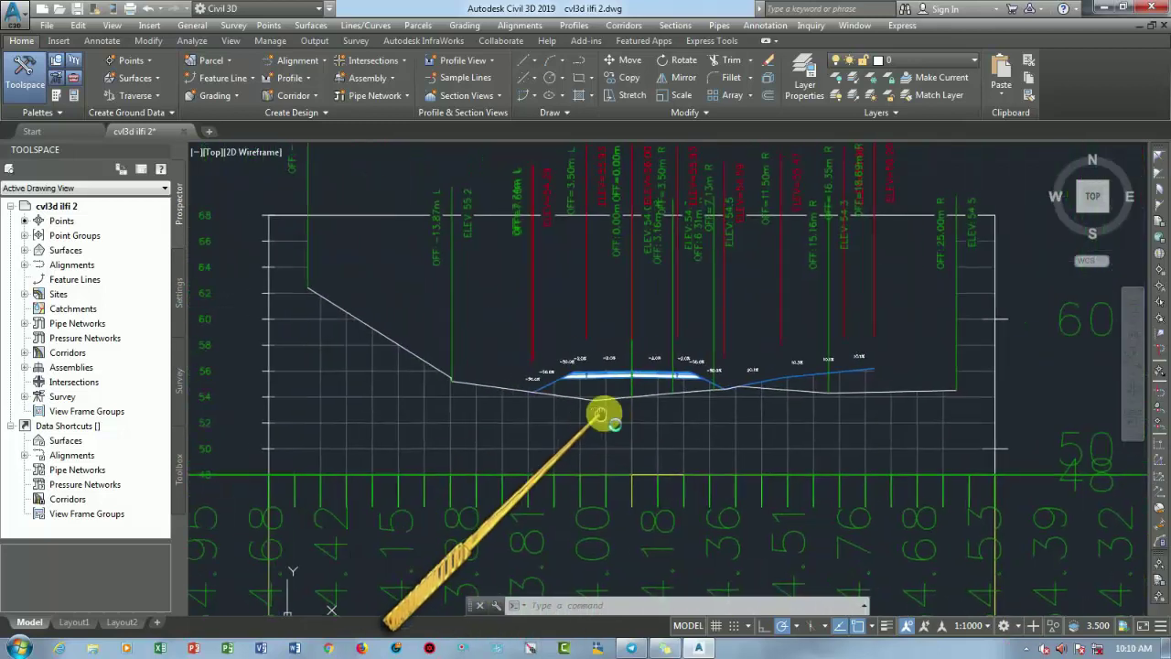
{"action": "middle_click_drag", "start_coordinate": [430, 403], "coordinate": [549, 384]}
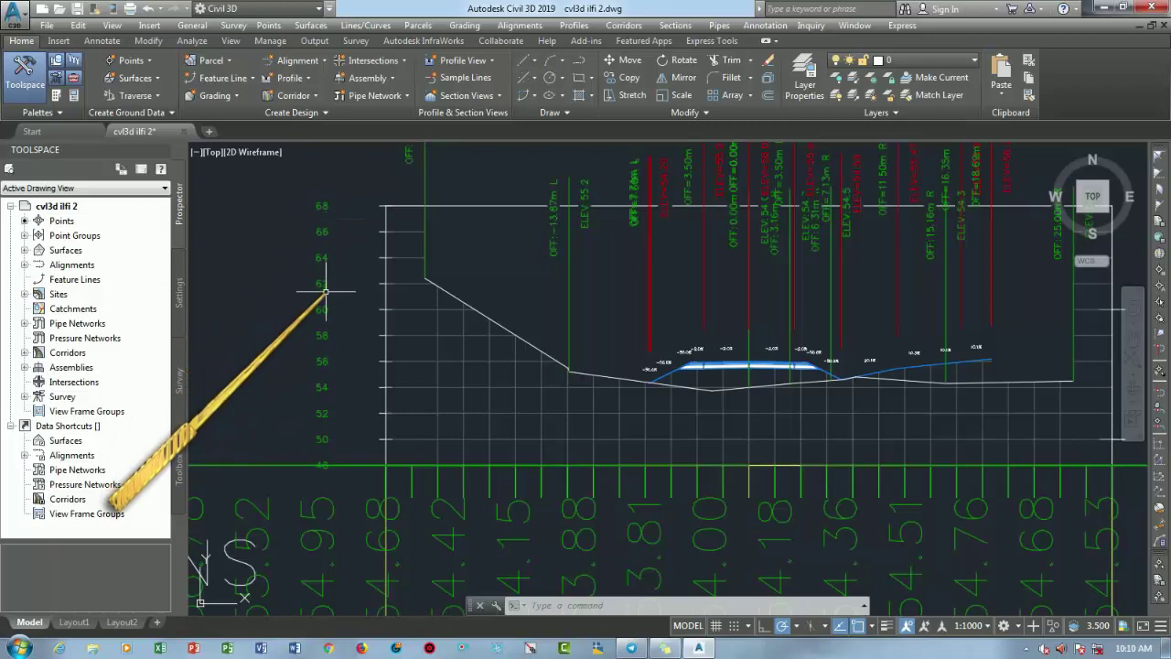
{"action": "left_click", "coordinate": [323, 298]}
{"action": "left_click", "coordinate": [319, 309]}
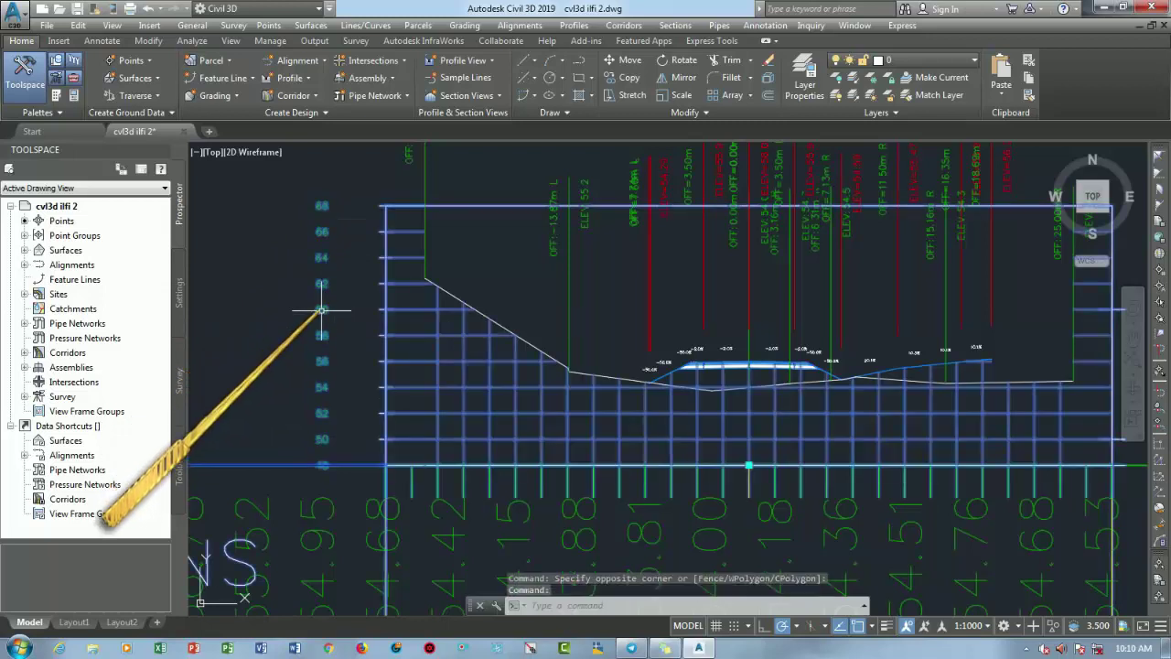
Open the Road Section view style for editing from the Section View Group Properties.
{"action": "right_click", "coordinate": [319, 309]}
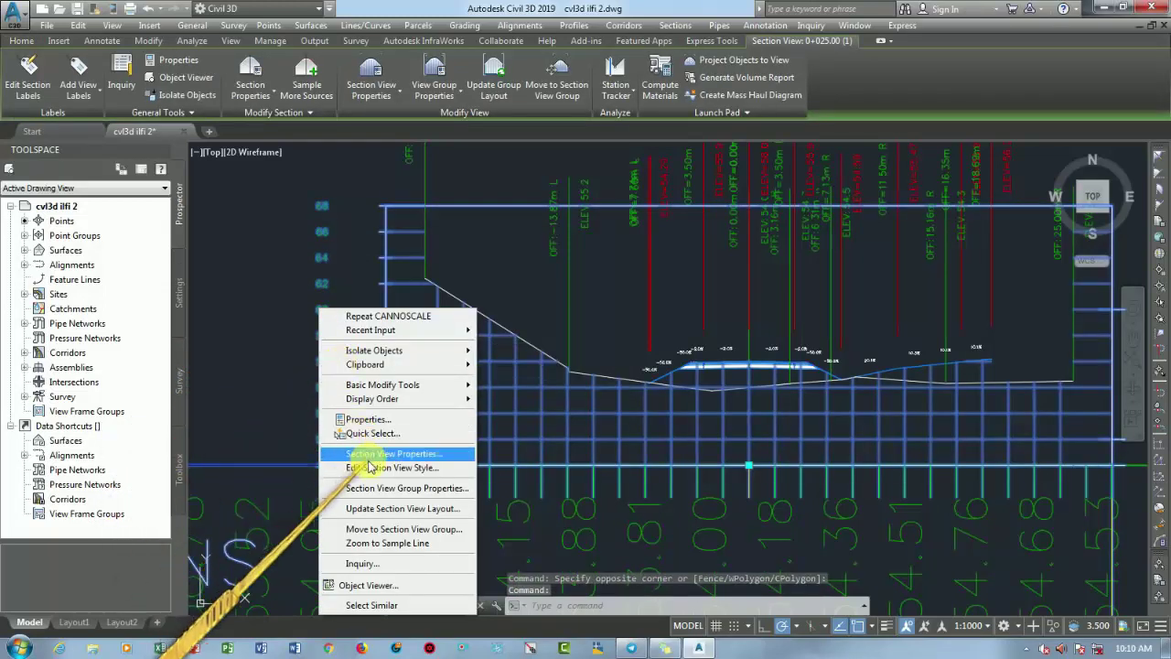
{"action": "left_click", "coordinate": [384, 488]}
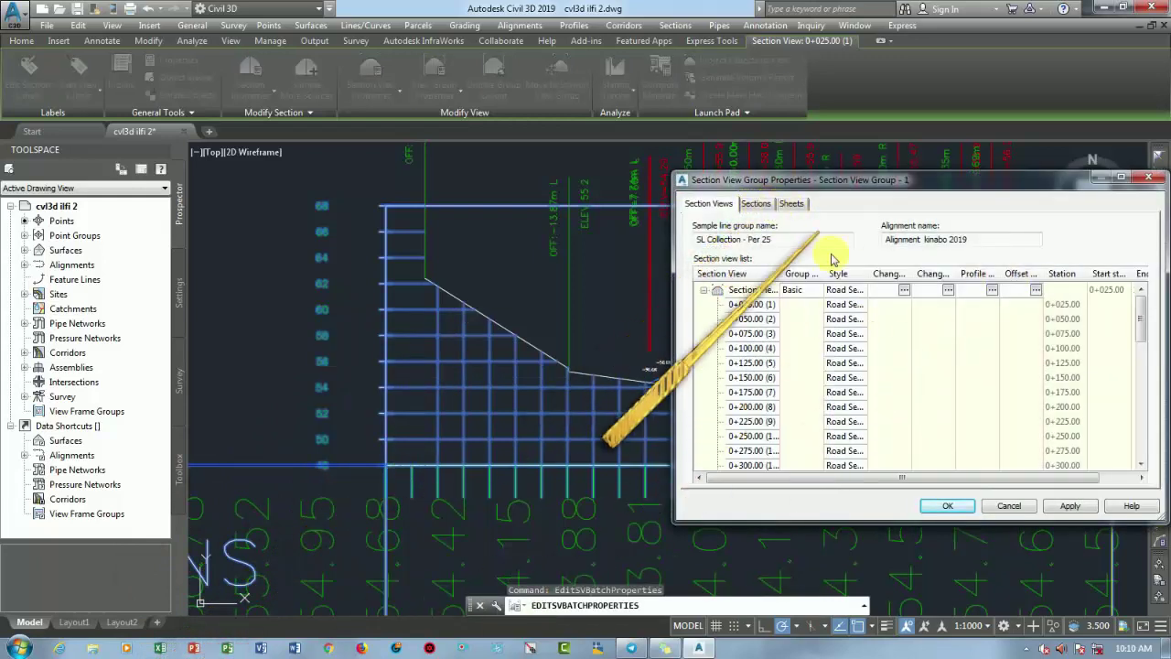
{"action": "left_click", "coordinate": [847, 298]}
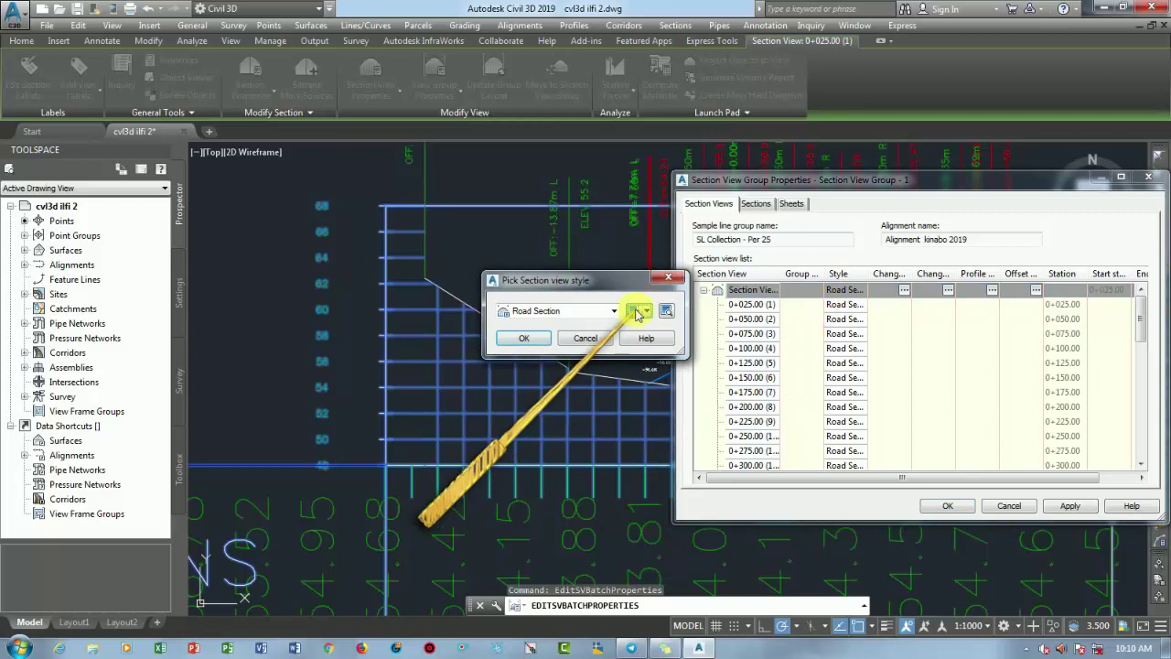
{"action": "left_click", "coordinate": [637, 312]}
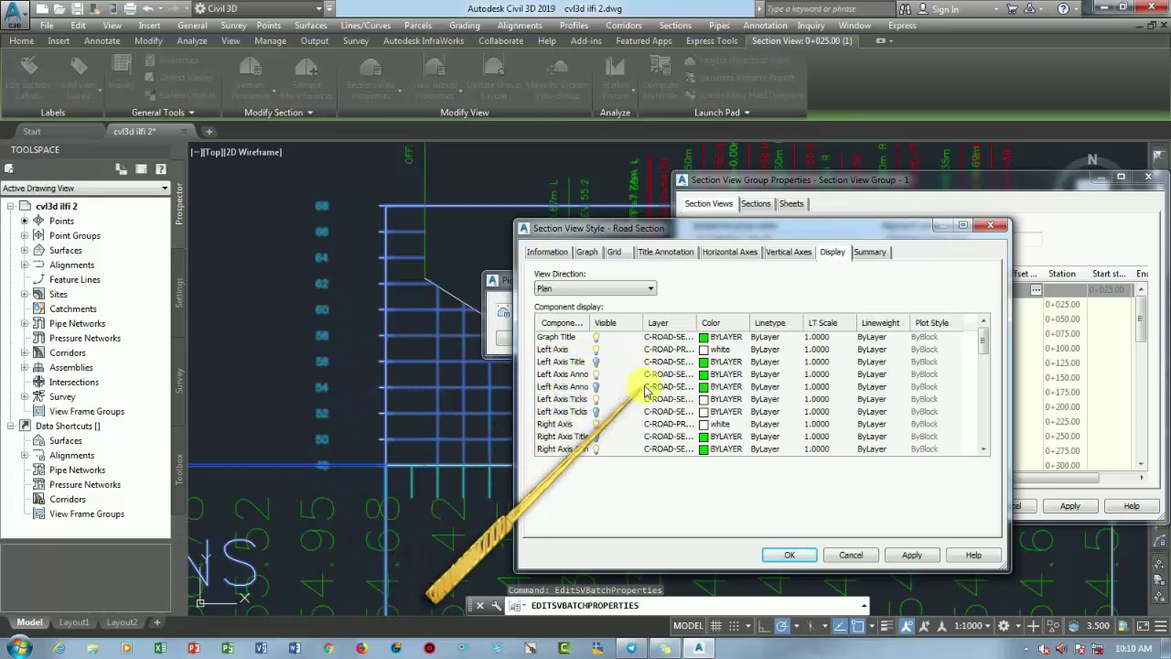
Set the Left Axis Annotation colour to white, apply it, and close the style editor.
{"action": "left_click", "coordinate": [704, 375]}
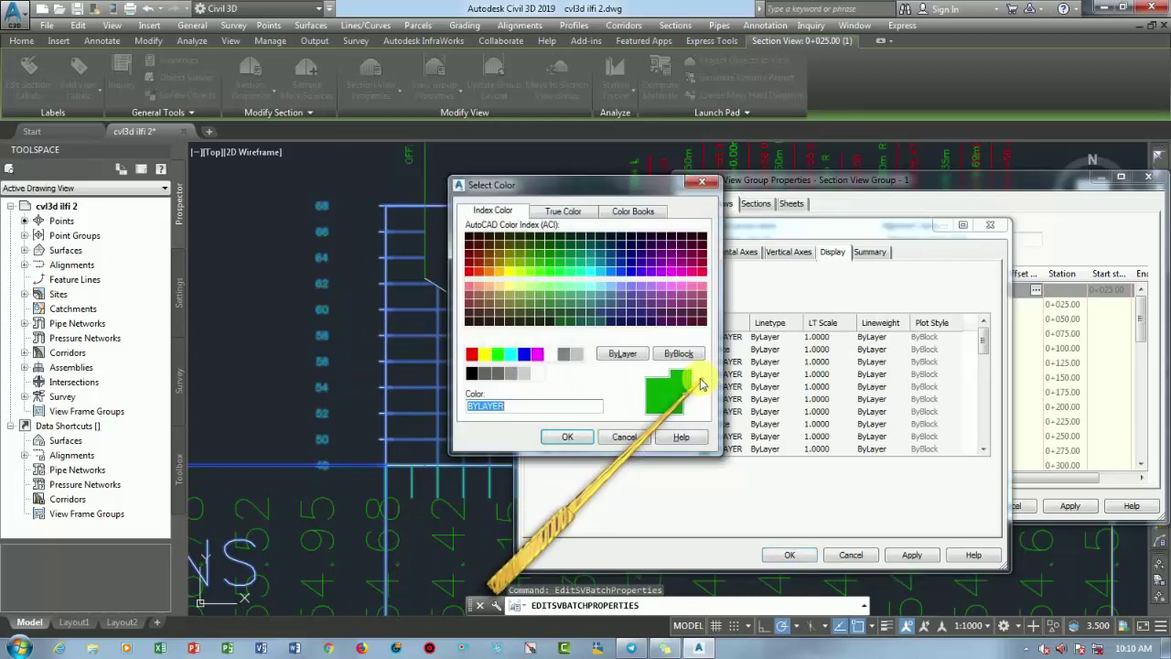
{"action": "left_click", "coordinate": [550, 354]}
{"action": "left_click", "coordinate": [565, 439]}
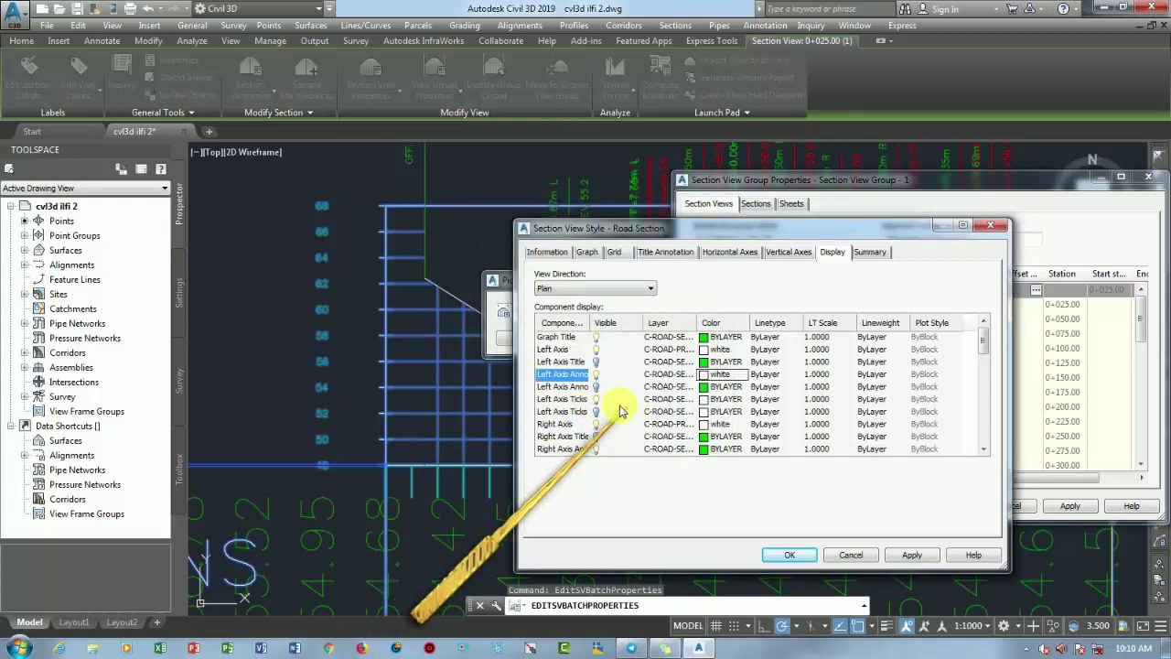
{"action": "left_click", "coordinate": [919, 555]}
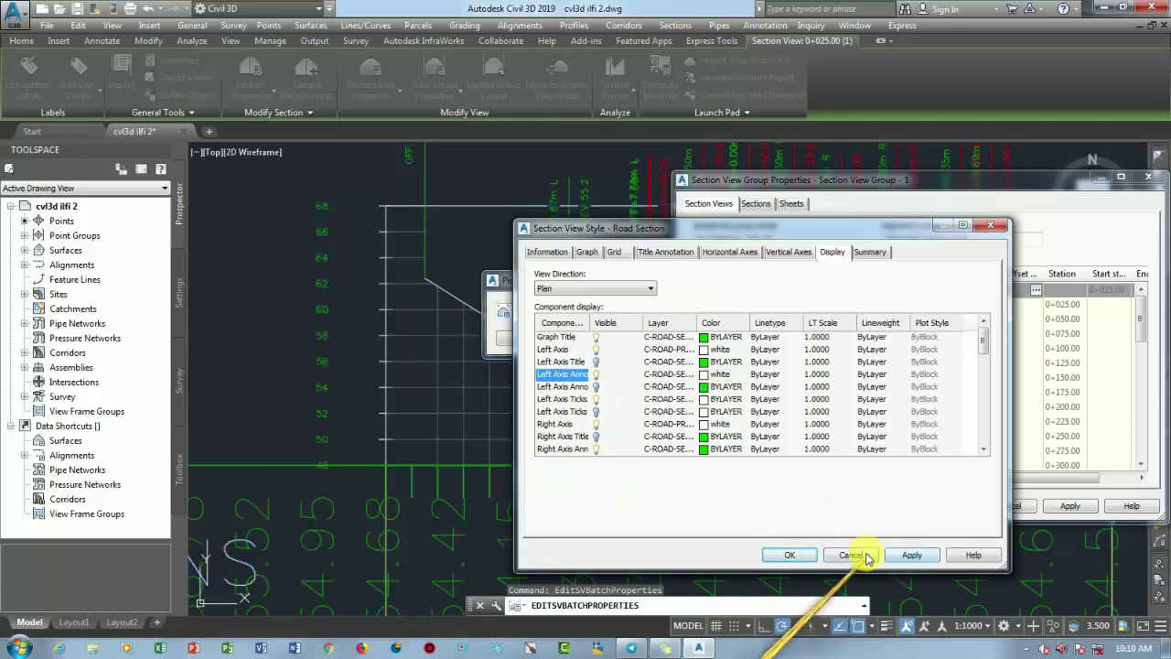
{"action": "left_click", "coordinate": [792, 557]}
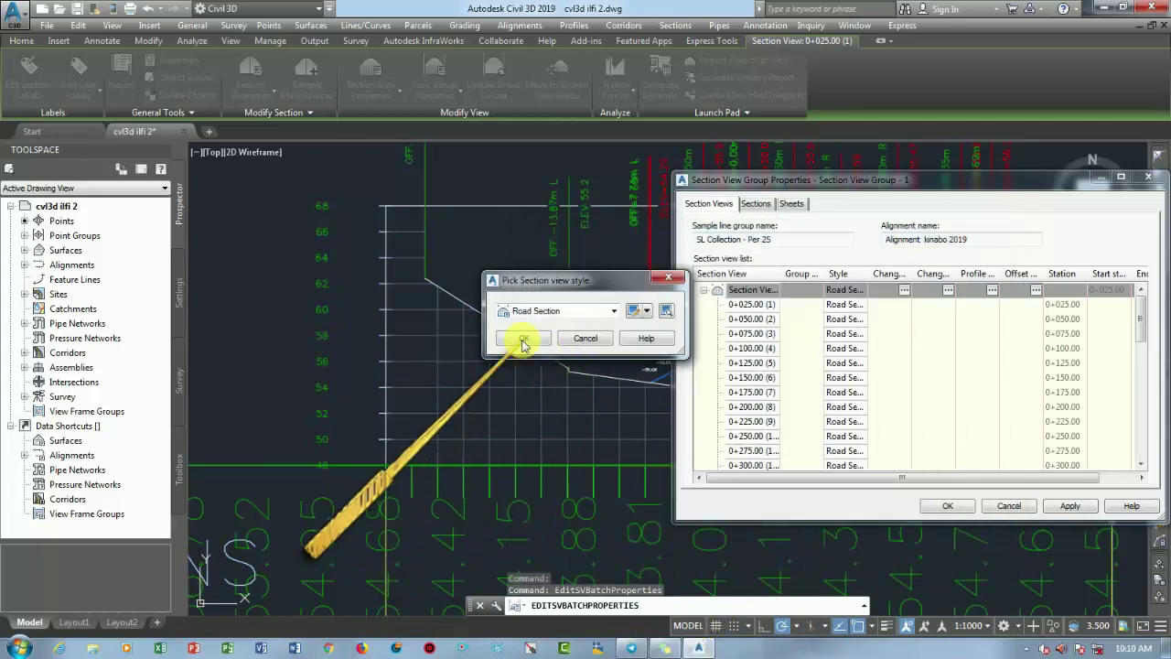
{"action": "left_click", "coordinate": [526, 335]}
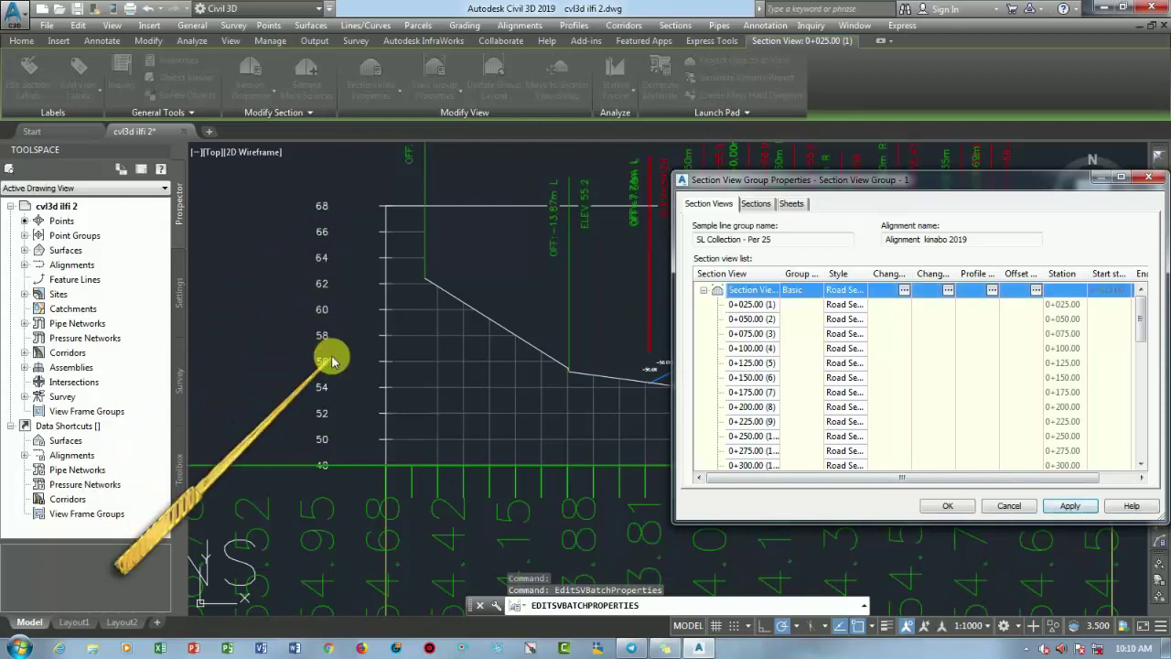
Reopen the Road Section view style for editing on its vertical axis tick settings.
{"action": "left_click", "coordinate": [843, 290]}
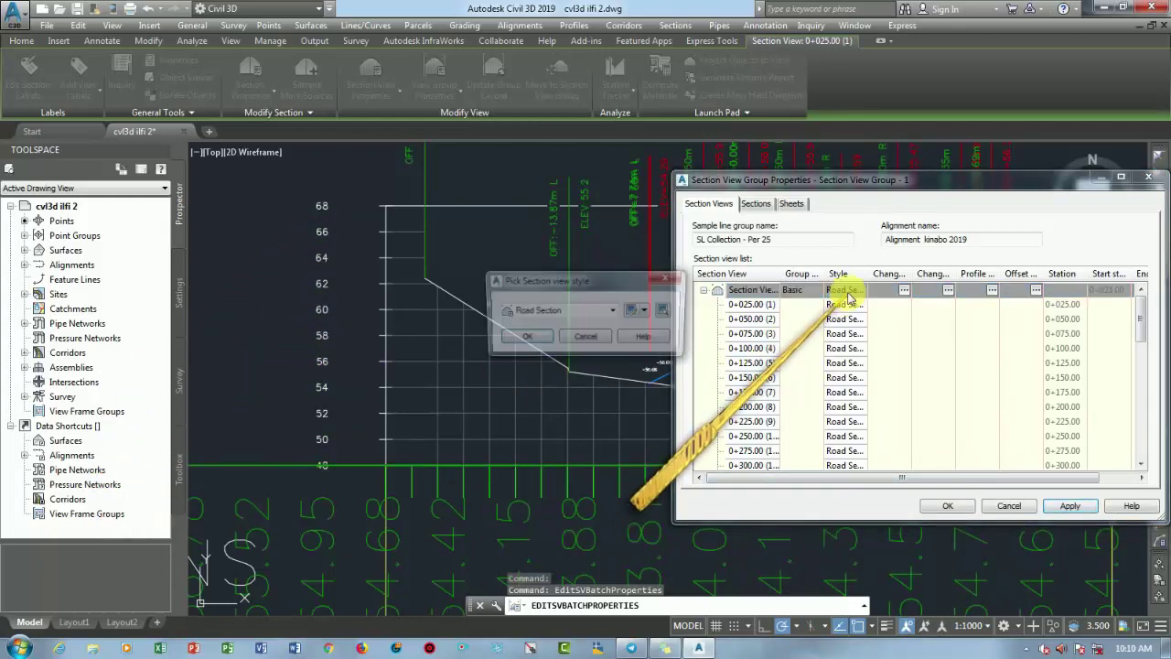
{"action": "left_click", "coordinate": [633, 311]}
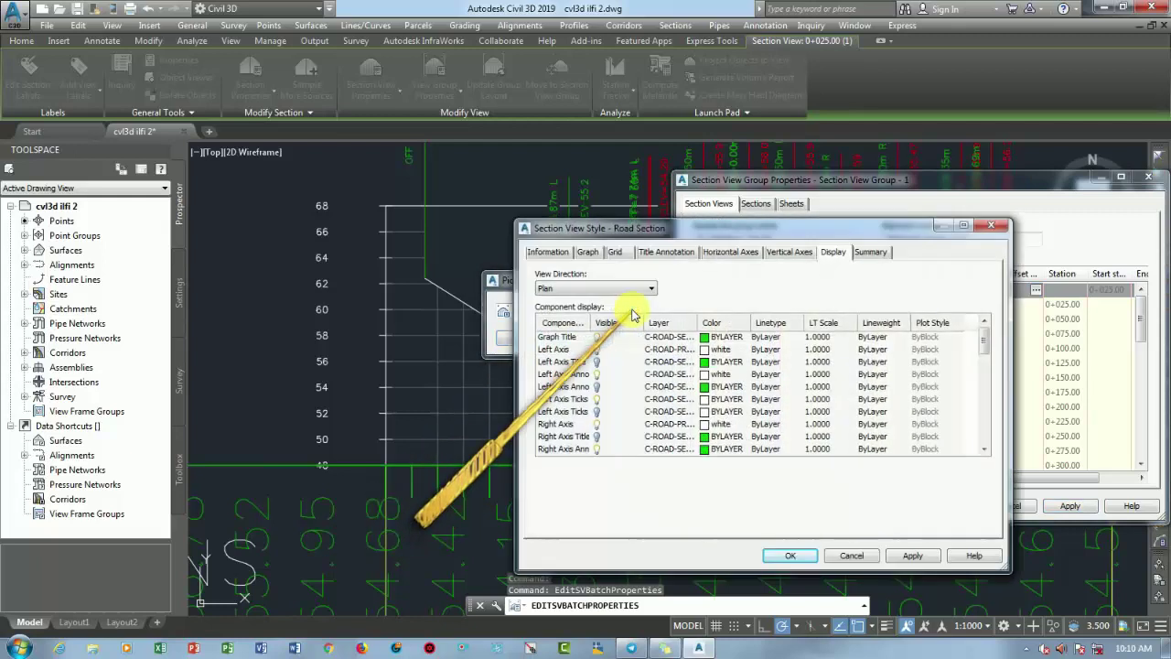
{"action": "left_click", "coordinate": [791, 254]}
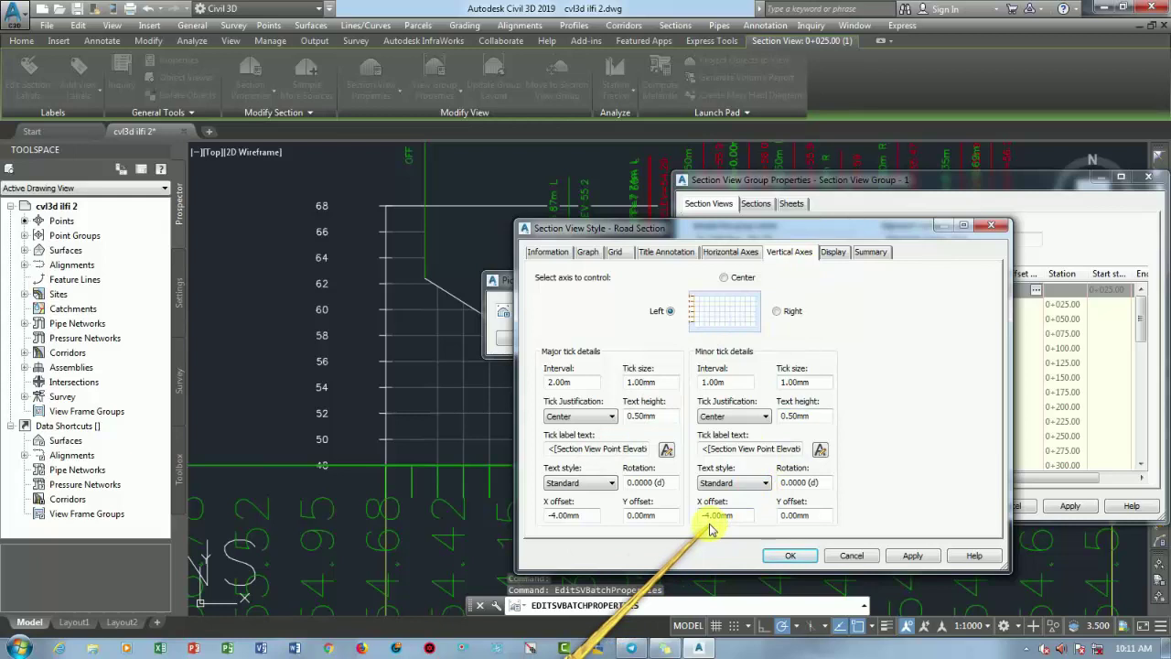
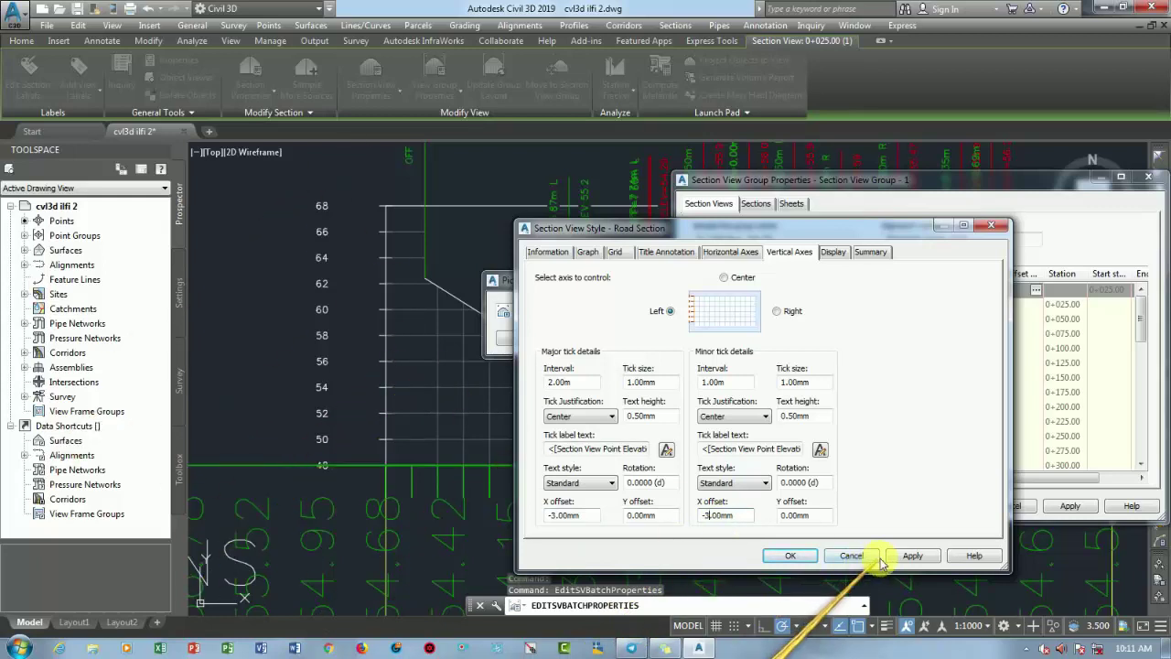
Confirm the -3.00mm vertical axis tick offsets in both style dialogs and apply them to the section view group.
{"action": "left_click", "coordinate": [793, 556]}
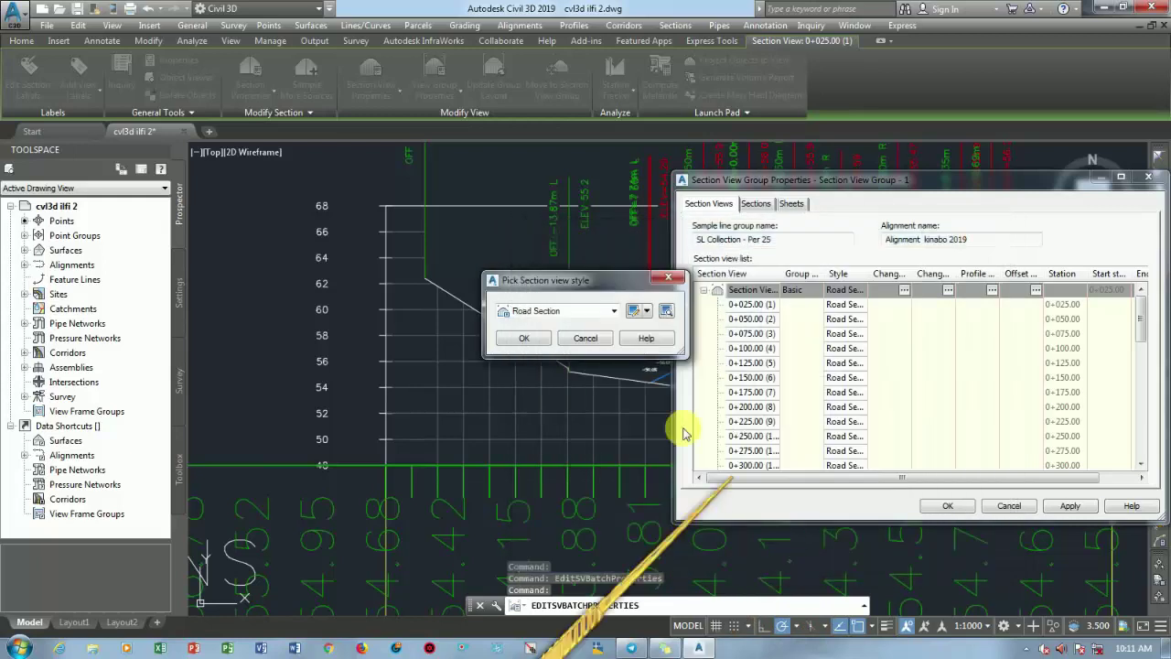
{"action": "left_click", "coordinate": [532, 335]}
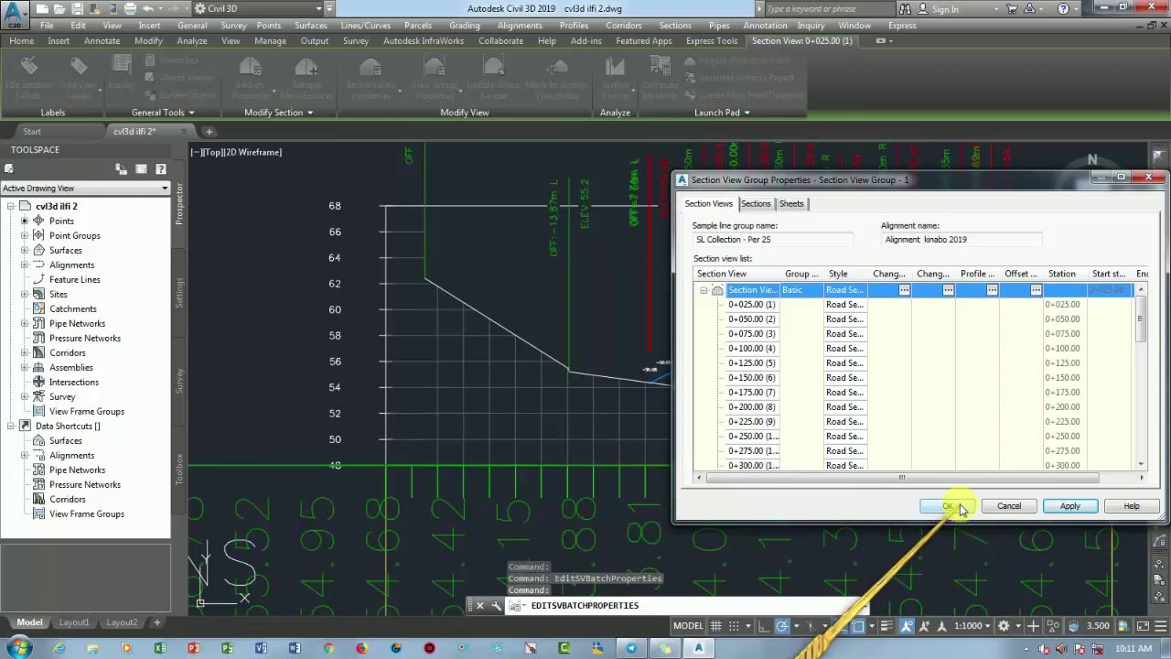
{"action": "left_click", "coordinate": [960, 508]}
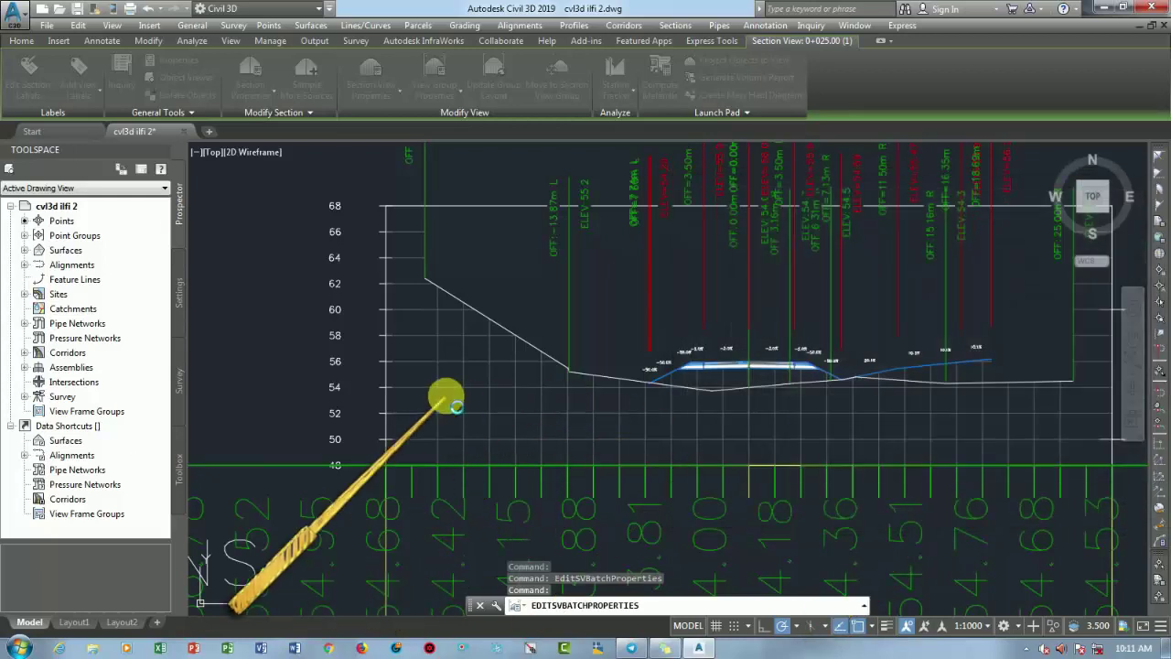
{"action": "key", "text": "Escape"}
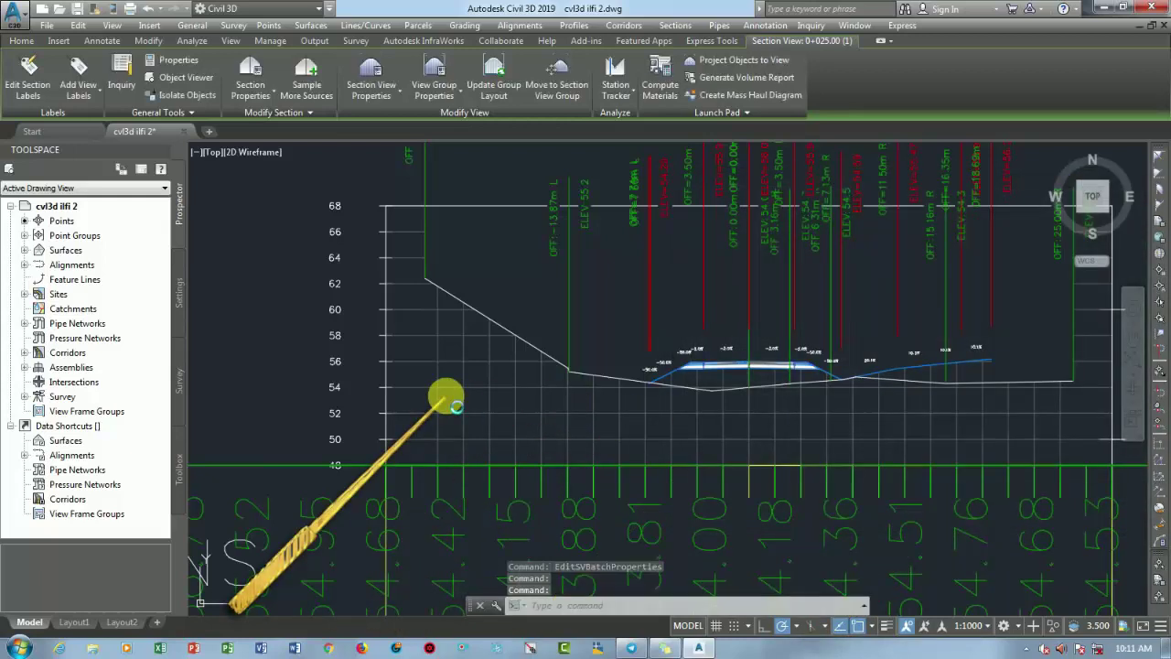
{"action": "scroll", "coordinate": [445, 395], "scroll_direction": "down", "scroll_amount": 2}
{"action": "scroll", "coordinate": [431, 334], "scroll_direction": "up", "scroll_amount": 2}
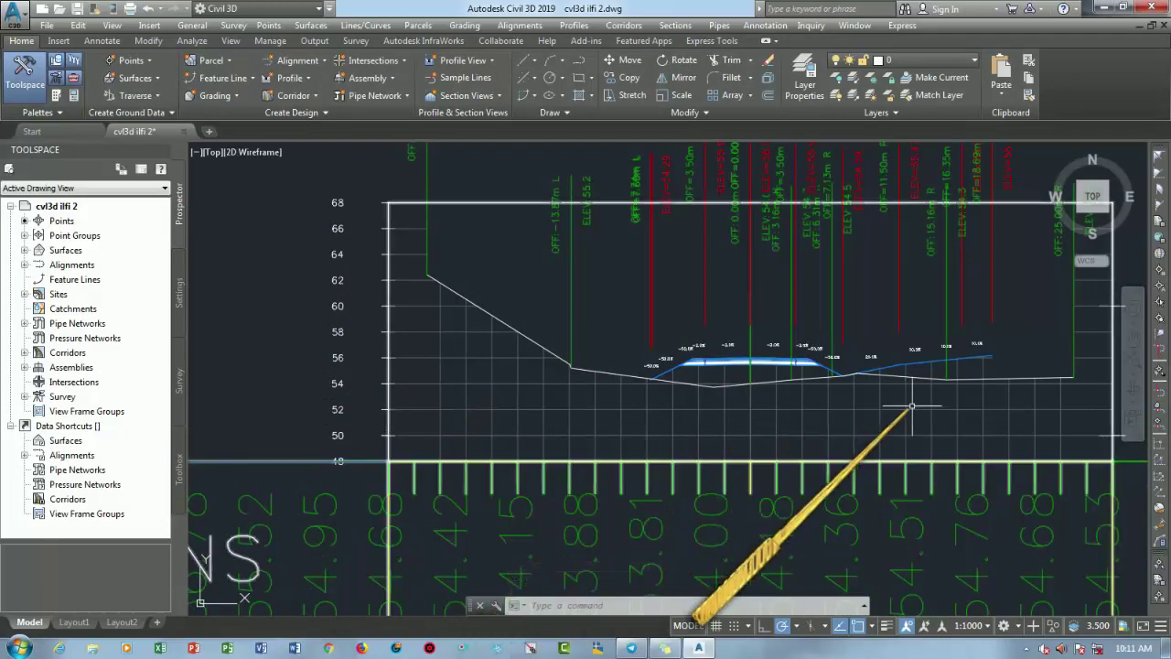
{"action": "scroll", "coordinate": [522, 488], "scroll_direction": "down", "scroll_amount": 2}
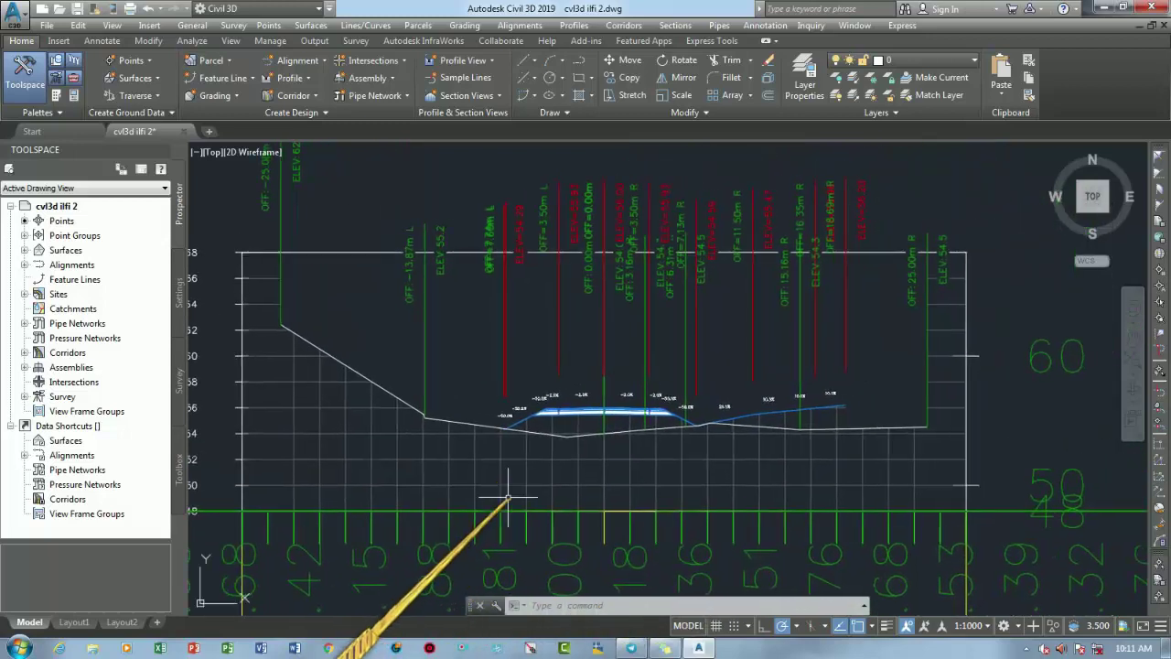
{"action": "scroll", "coordinate": [628, 458], "scroll_direction": "up", "scroll_amount": 2}
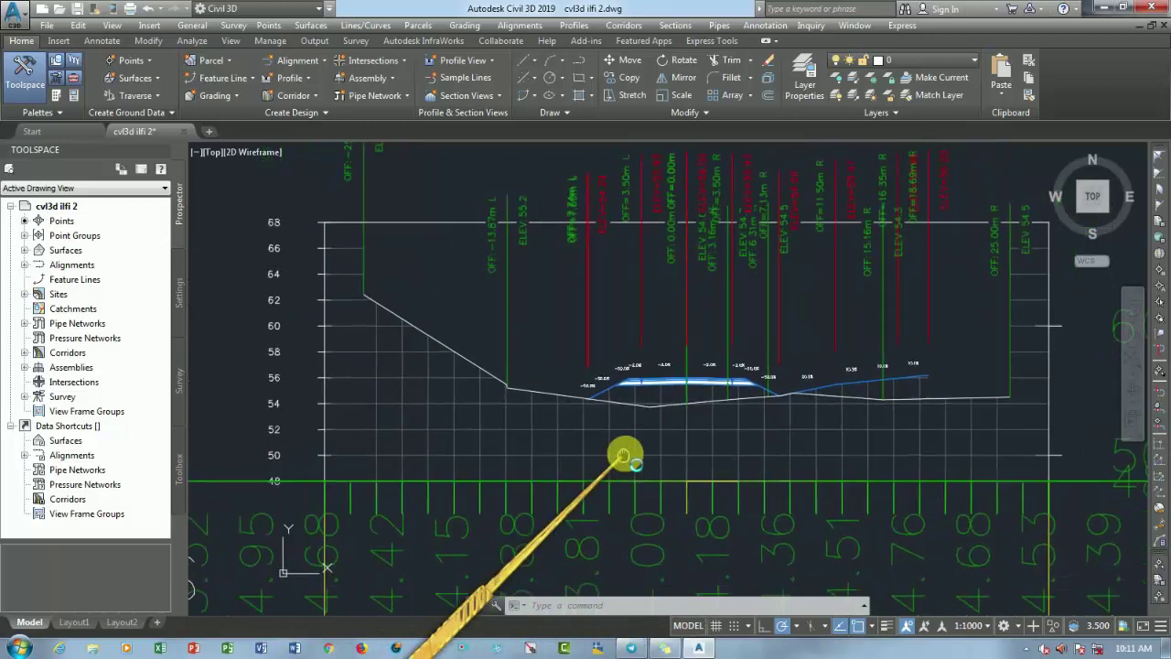
Open the Display settings of the existing-ground line's section style.
{"action": "left_click", "coordinate": [409, 323]}
{"action": "right_click", "coordinate": [410, 322]}
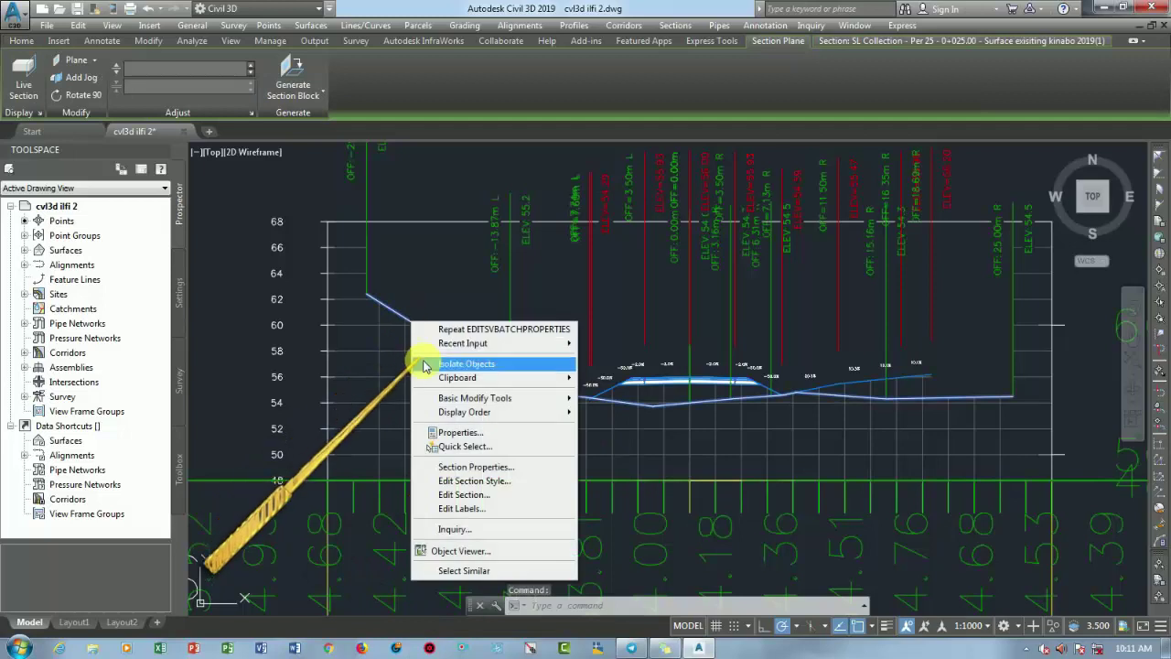
{"action": "left_click", "coordinate": [472, 482]}
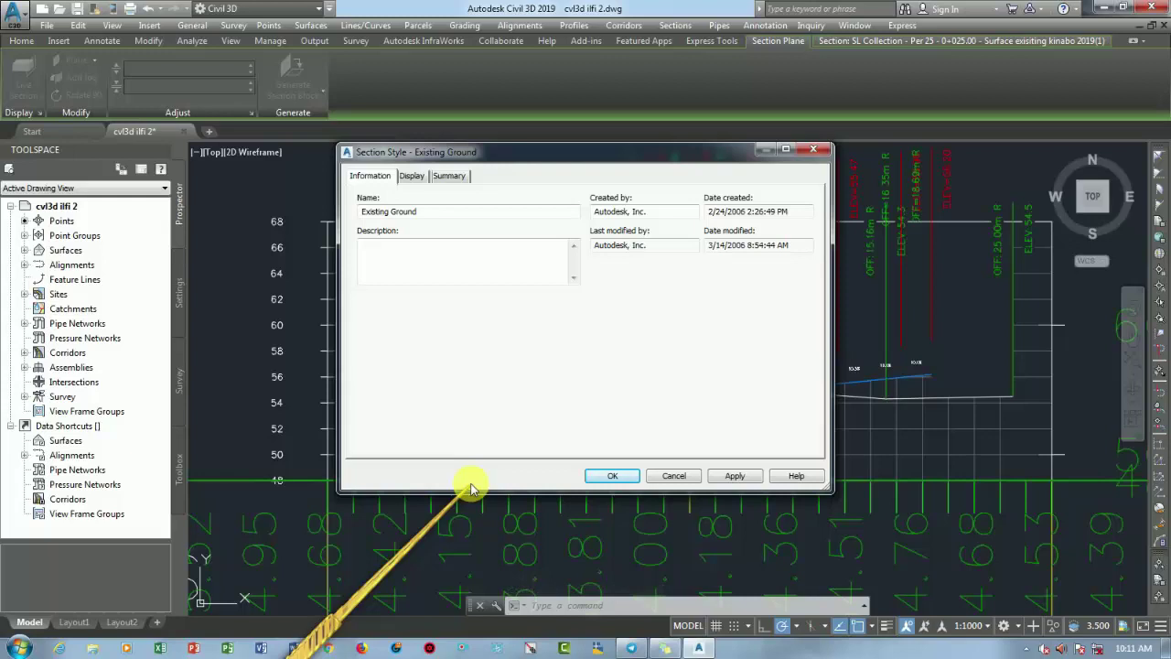
{"action": "left_click", "coordinate": [420, 182]}
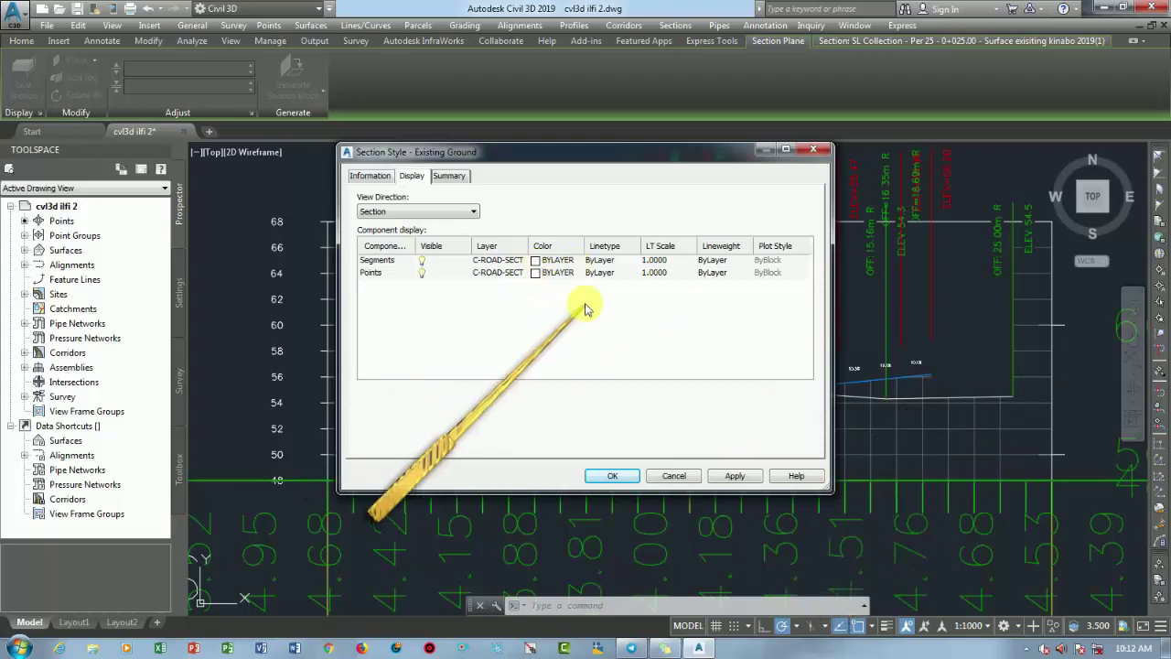
Set the ground segments and points to magenta with a TOP3 segment linetype, and save the style.
{"action": "left_click", "coordinate": [537, 260]}
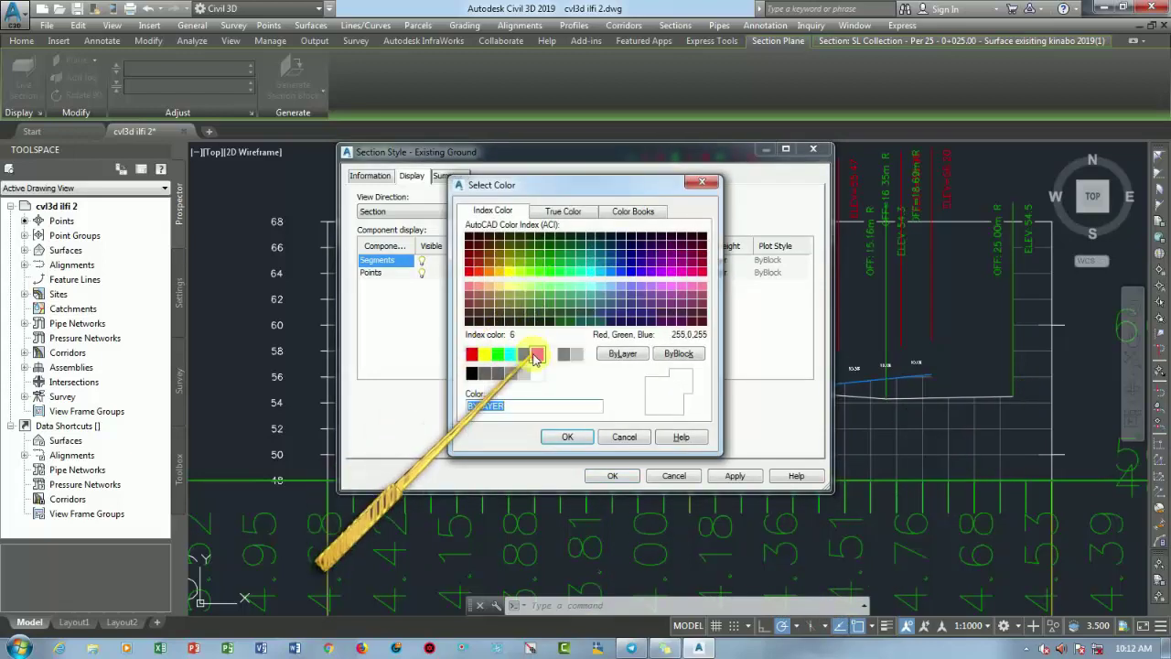
{"action": "left_click", "coordinate": [537, 353]}
{"action": "left_click", "coordinate": [565, 437]}
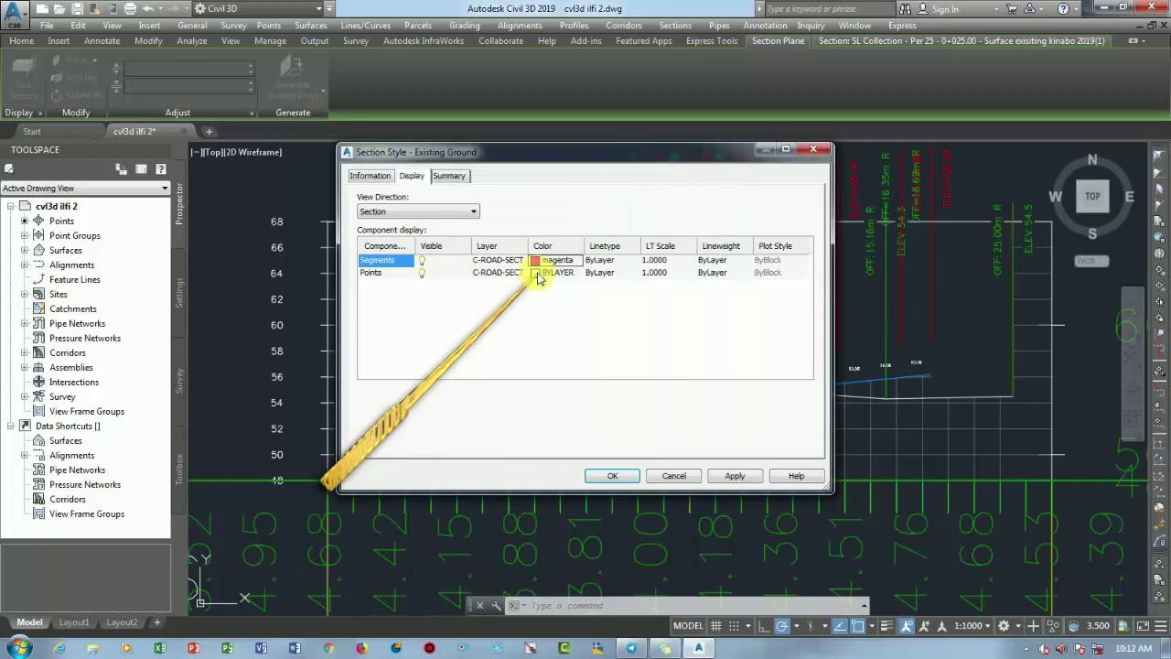
{"action": "left_click", "coordinate": [536, 273]}
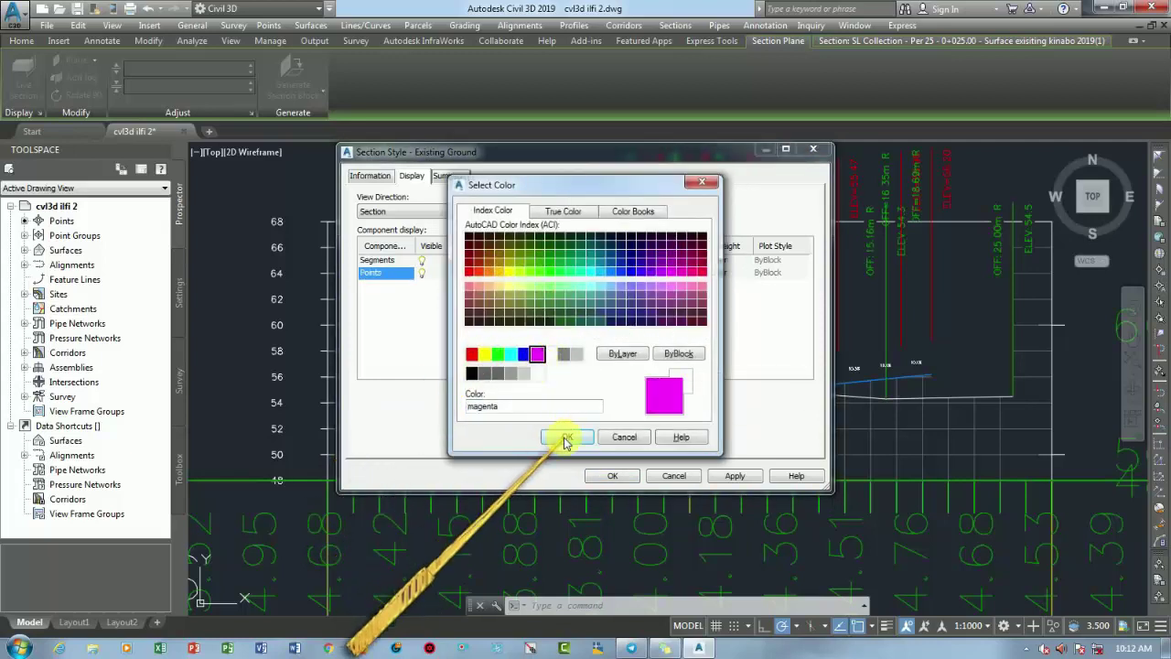
{"action": "left_click", "coordinate": [567, 436]}
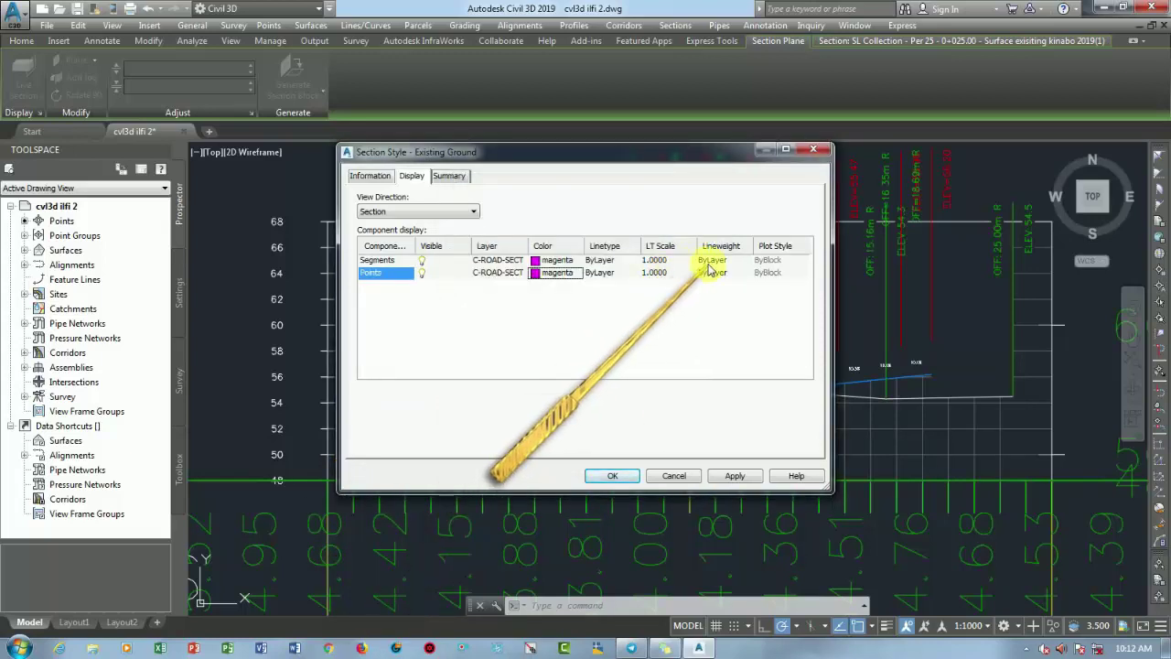
{"action": "left_click", "coordinate": [620, 271]}
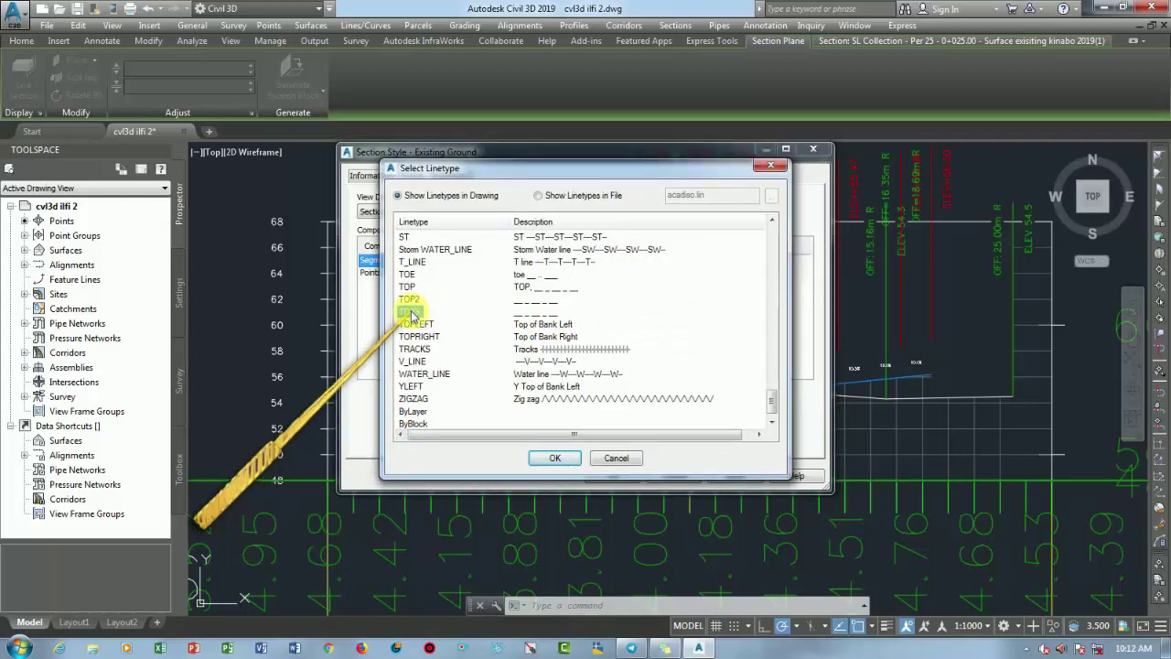
{"action": "left_click", "coordinate": [555, 457]}
{"action": "left_click", "coordinate": [613, 477]}
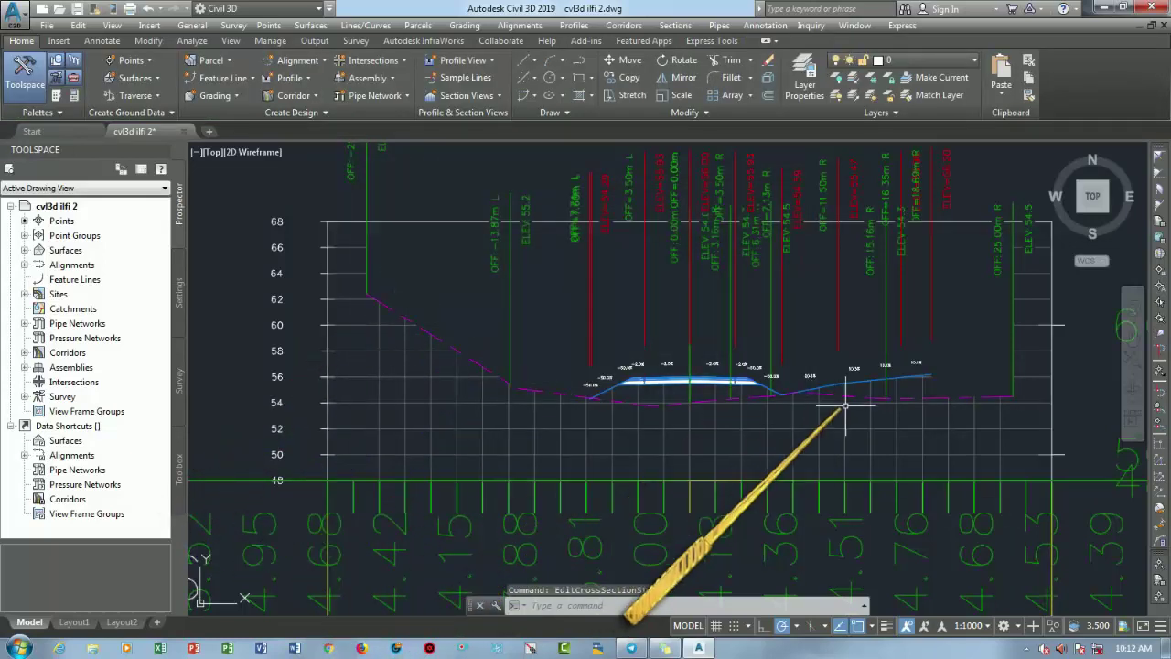
Bring the whole cross-section into view and open its Section View Group Properties.
{"action": "scroll", "coordinate": [823, 385], "scroll_direction": "down", "scroll_amount": 3}
{"action": "scroll", "coordinate": [641, 331], "scroll_direction": "up", "scroll_amount": 2}
{"action": "scroll", "coordinate": [531, 357], "scroll_direction": "up", "scroll_amount": 2}
{"action": "scroll", "coordinate": [412, 339], "scroll_direction": "up", "scroll_amount": 2}
{"action": "scroll", "coordinate": [458, 292], "scroll_direction": "down", "scroll_amount": 2}
{"action": "scroll", "coordinate": [622, 357], "scroll_direction": "up", "scroll_amount": 2}
{"action": "middle_click_drag", "start_coordinate": [842, 373], "coordinate": [1007, 379]}
{"action": "scroll", "coordinate": [778, 398], "scroll_direction": "down", "scroll_amount": 2}
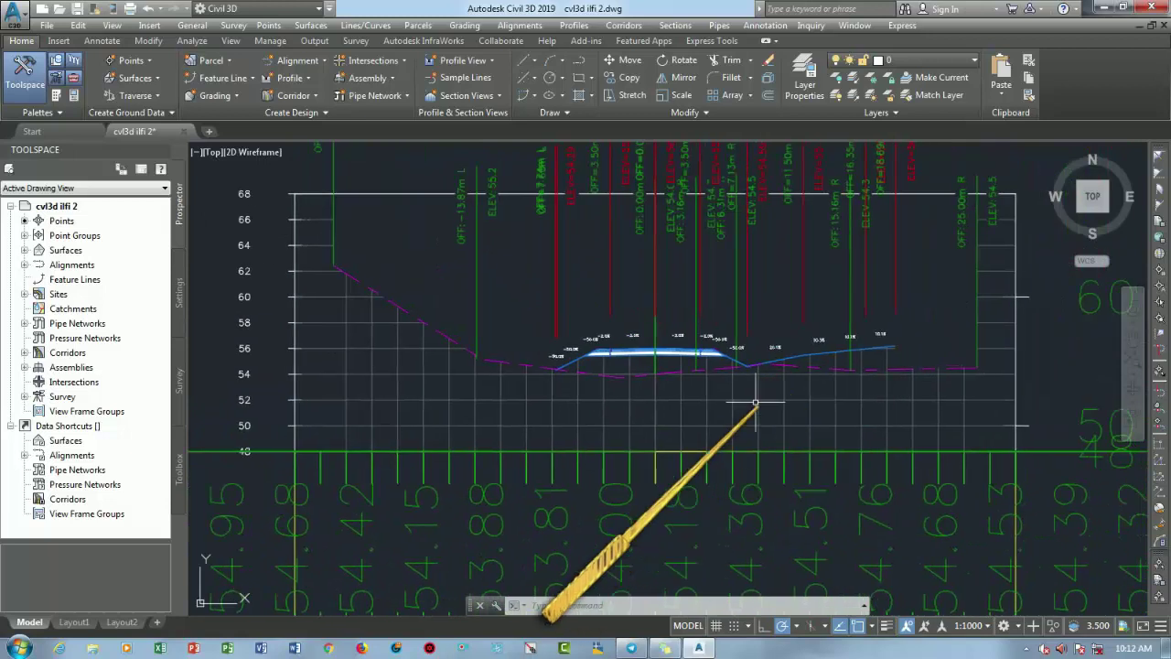
{"action": "scroll", "coordinate": [973, 422], "scroll_direction": "down", "scroll_amount": 3}
{"action": "scroll", "coordinate": [824, 384], "scroll_direction": "up", "scroll_amount": 1}
{"action": "scroll", "coordinate": [659, 366], "scroll_direction": "up", "scroll_amount": 2}
{"action": "scroll", "coordinate": [705, 330], "scroll_direction": "up", "scroll_amount": 2}
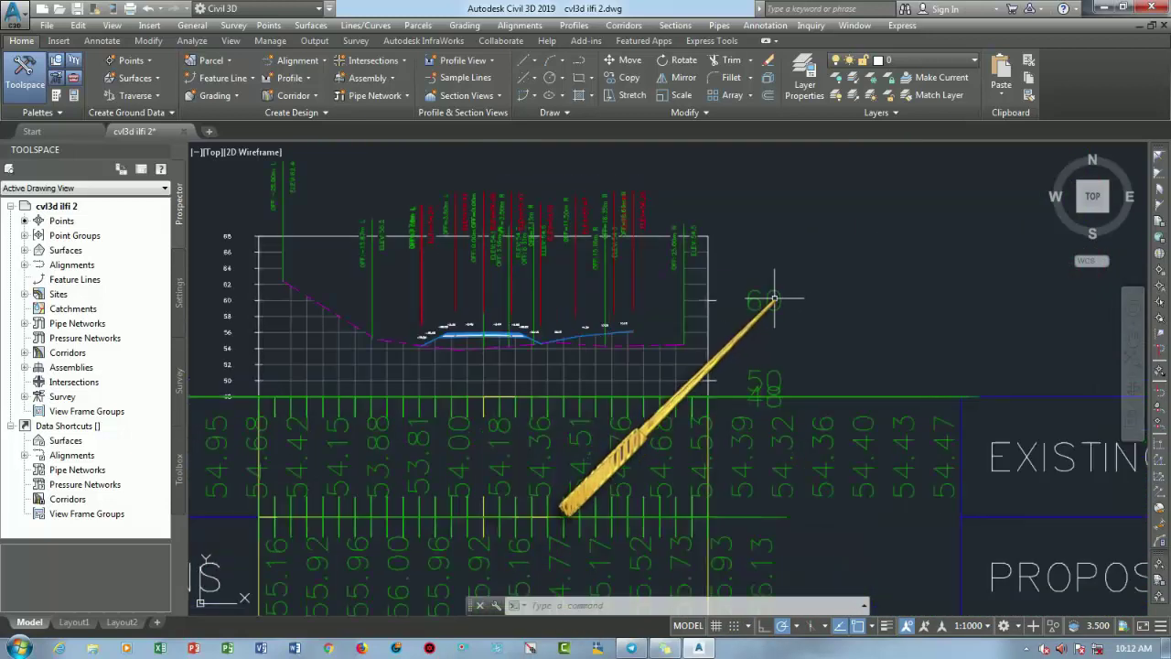
{"action": "left_click", "coordinate": [641, 364]}
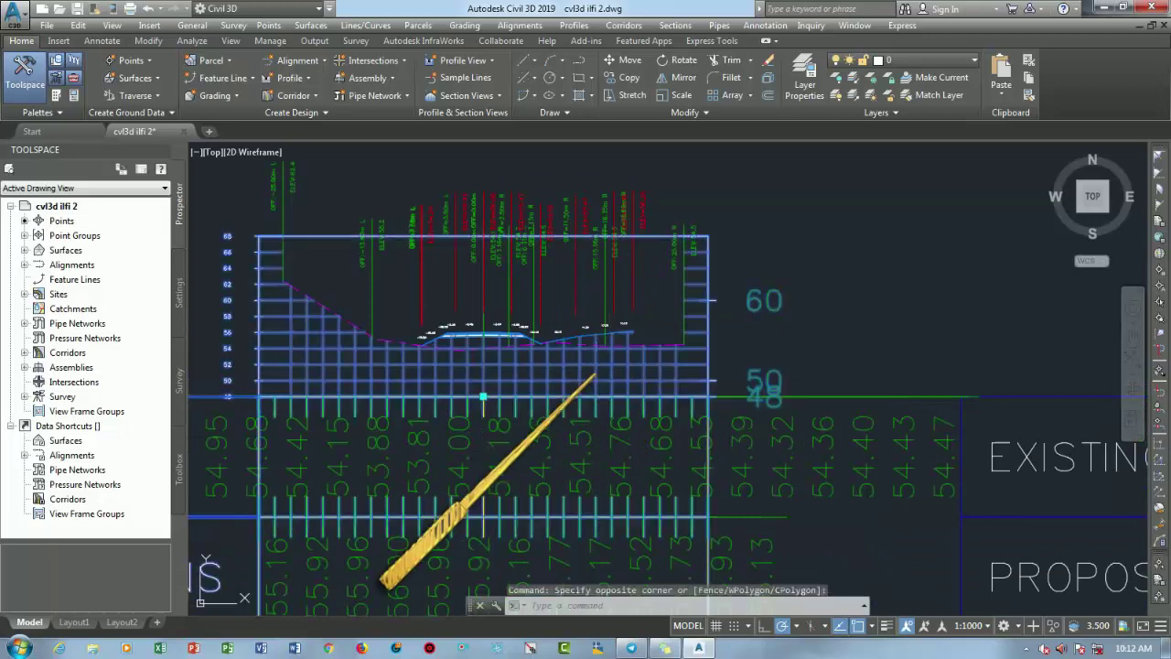
{"action": "right_click", "coordinate": [594, 372]}
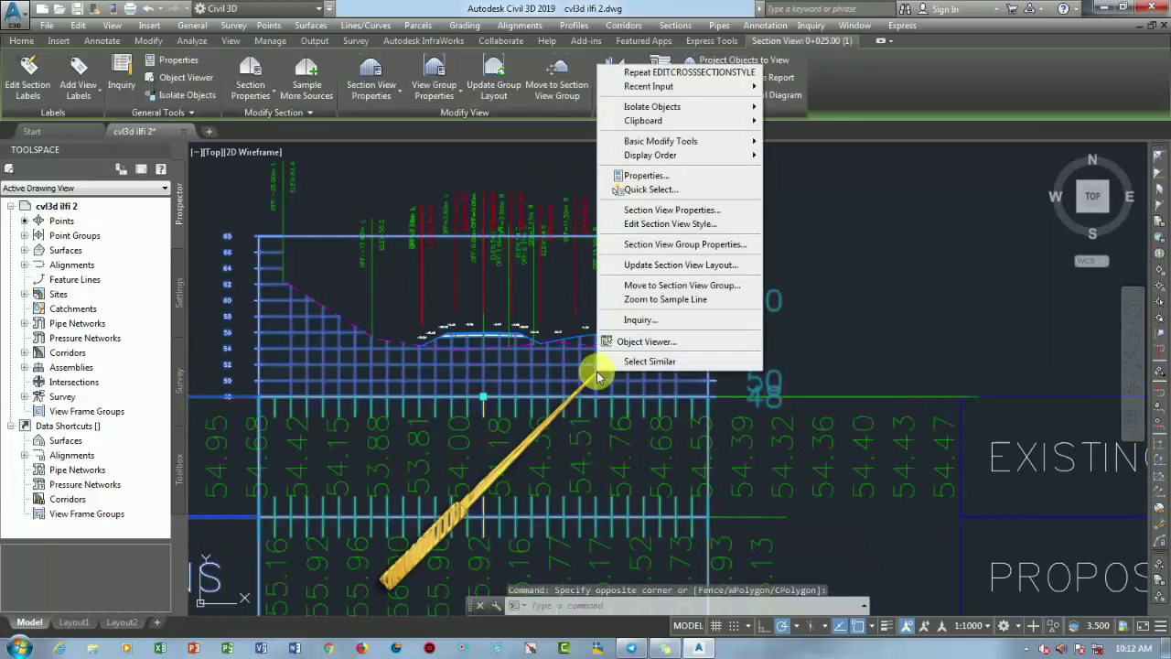
{"action": "left_click", "coordinate": [662, 247]}
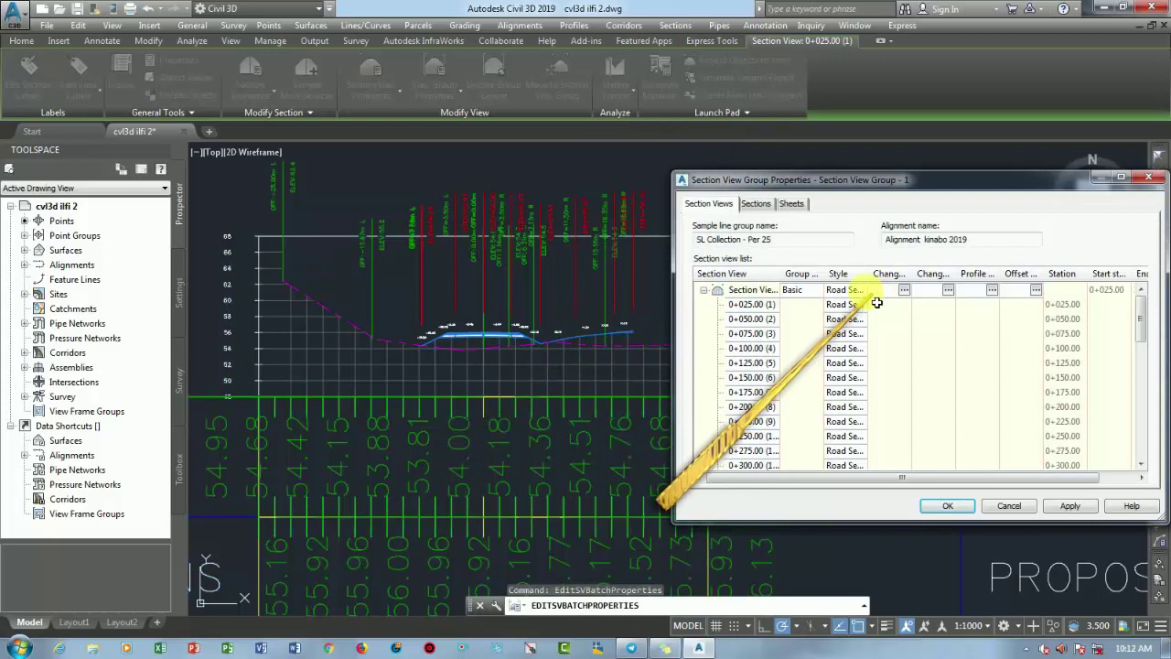
Turn off the large right-axis elevation labels in the Road Section style's Display settings.
{"action": "left_click", "coordinate": [856, 291]}
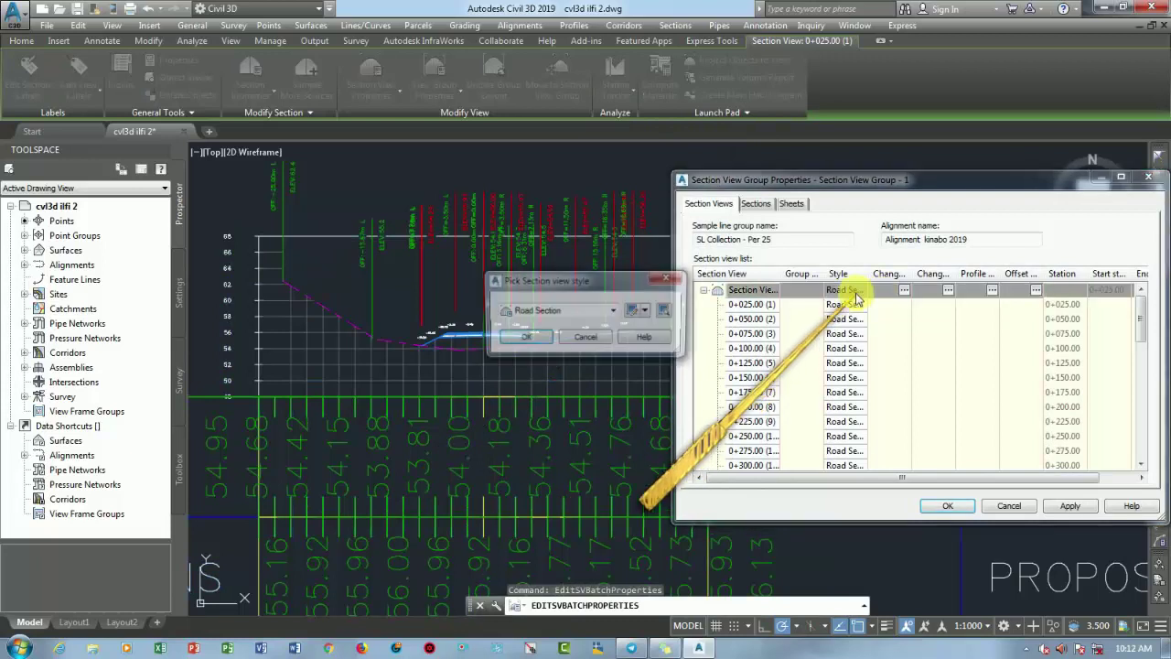
{"action": "left_click", "coordinate": [637, 312]}
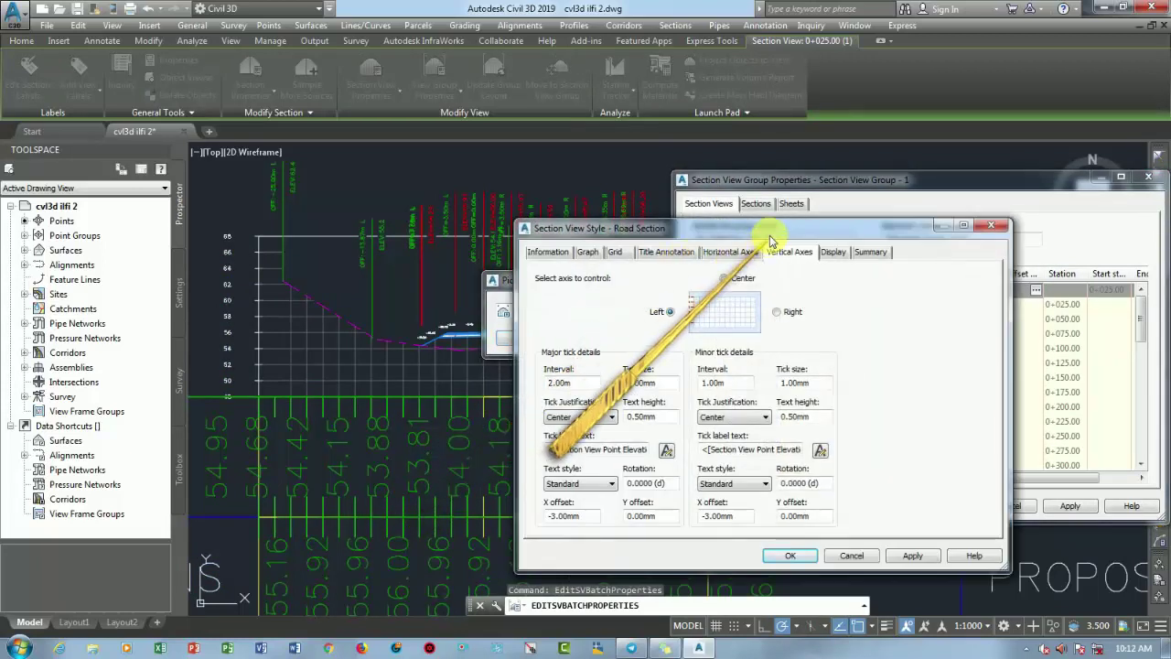
{"action": "left_click", "coordinate": [831, 251]}
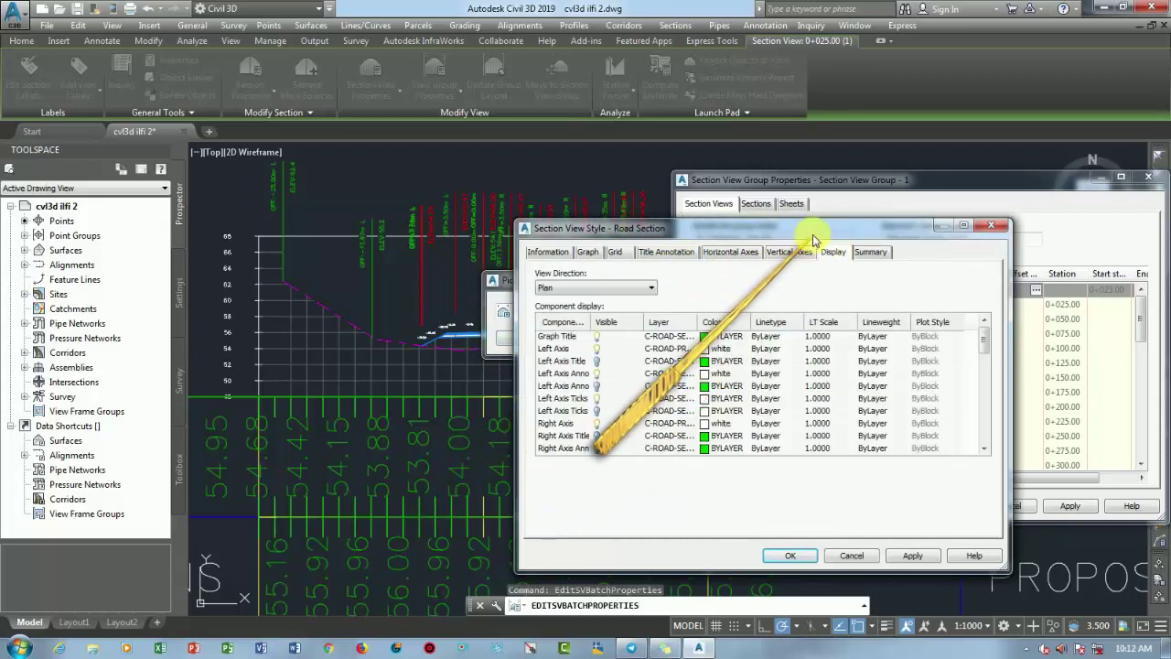
{"action": "left_click_drag", "start_coordinate": [796, 228], "coordinate": [361, 196]}
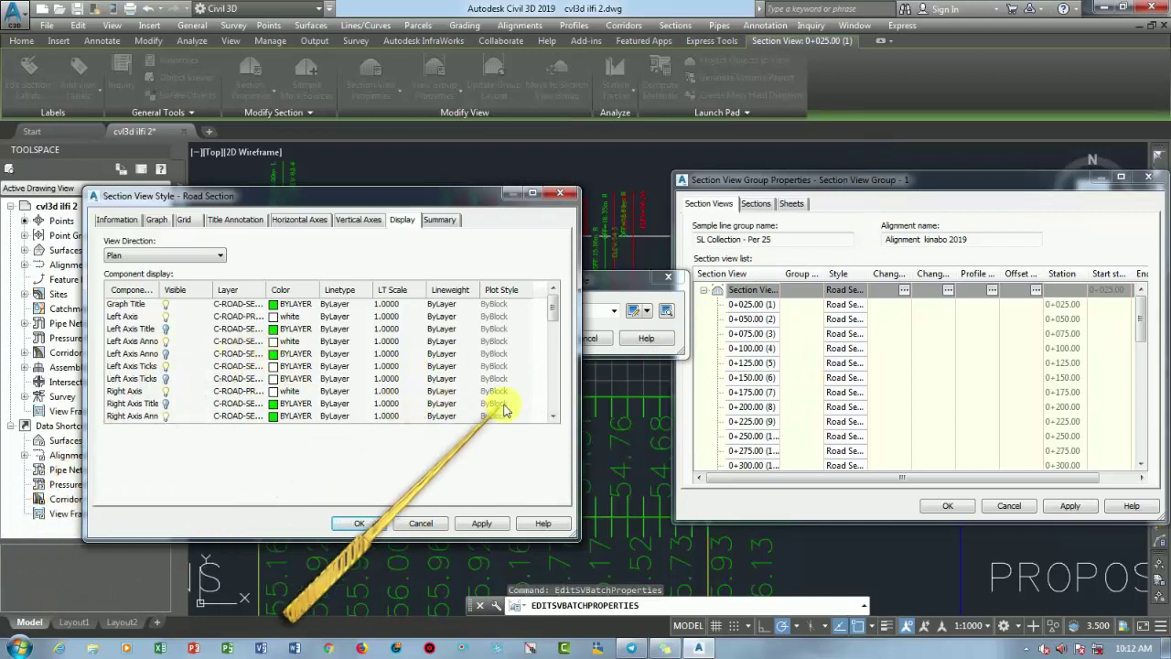
{"action": "scroll", "coordinate": [553, 343], "scroll_direction": "down", "scroll_amount": 2}
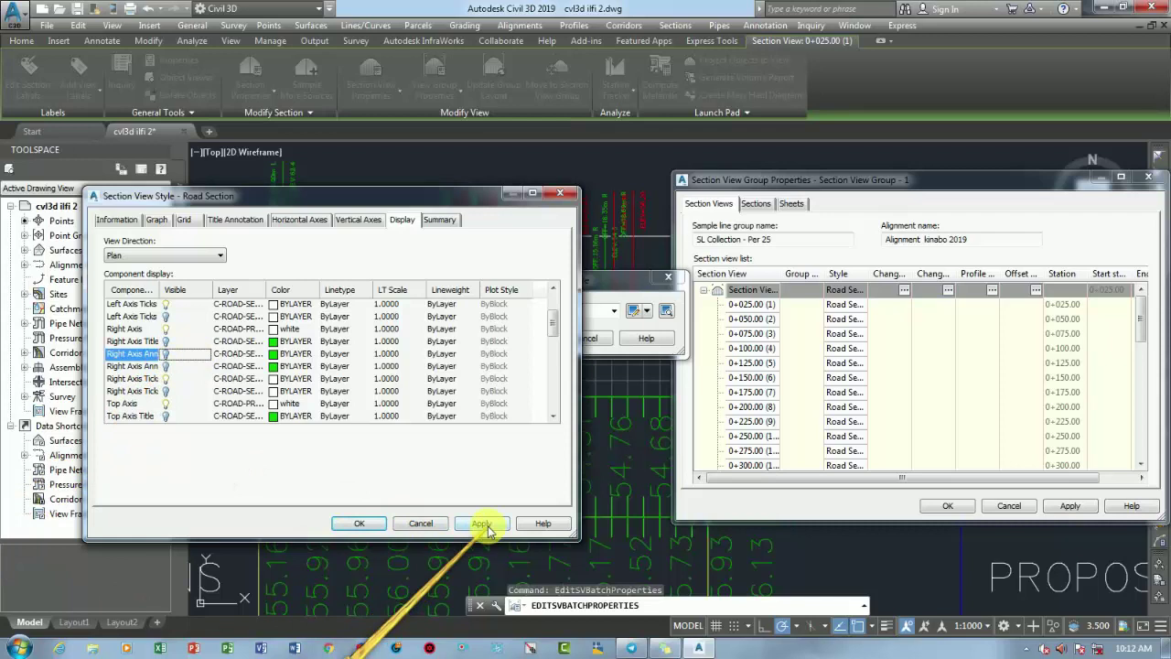
{"action": "left_click", "coordinate": [364, 523]}
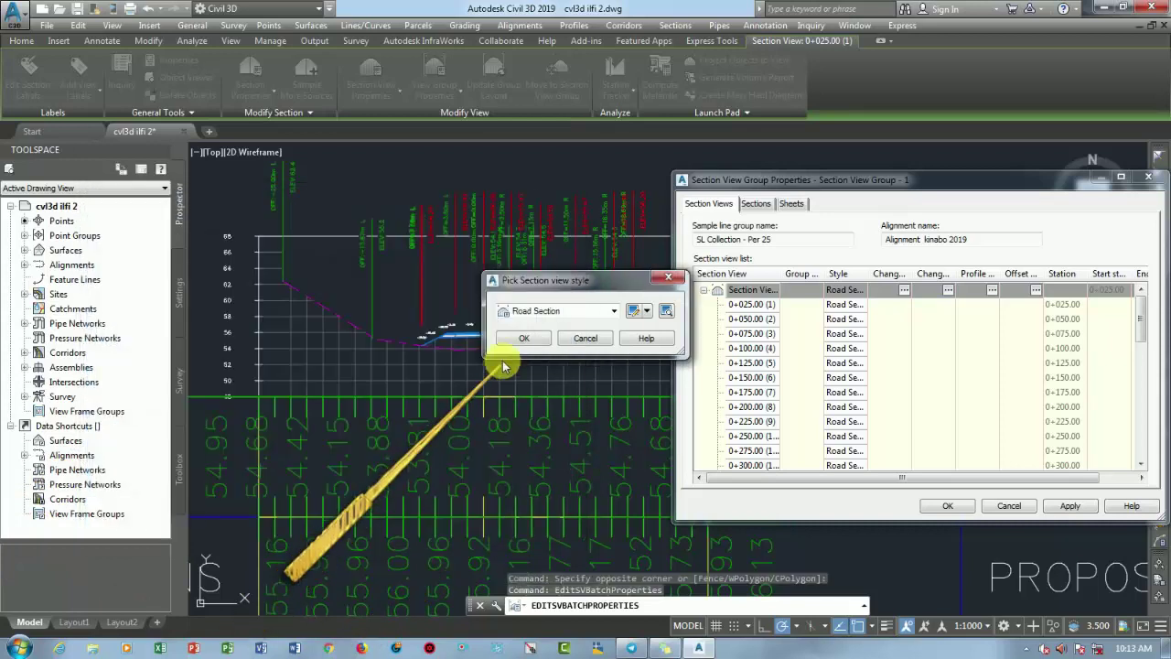
Keep Road Section as the group's view style and apply it to every section view.
{"action": "left_click", "coordinate": [517, 410]}
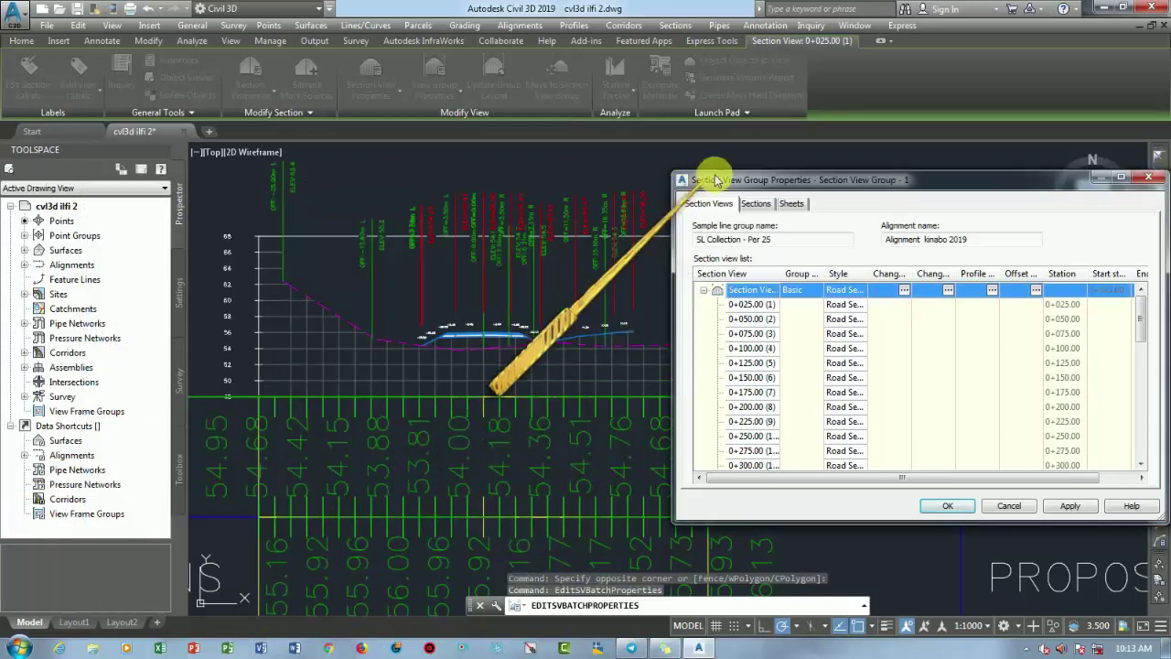
{"action": "left_click_drag", "start_coordinate": [707, 183], "coordinate": [548, 277]}
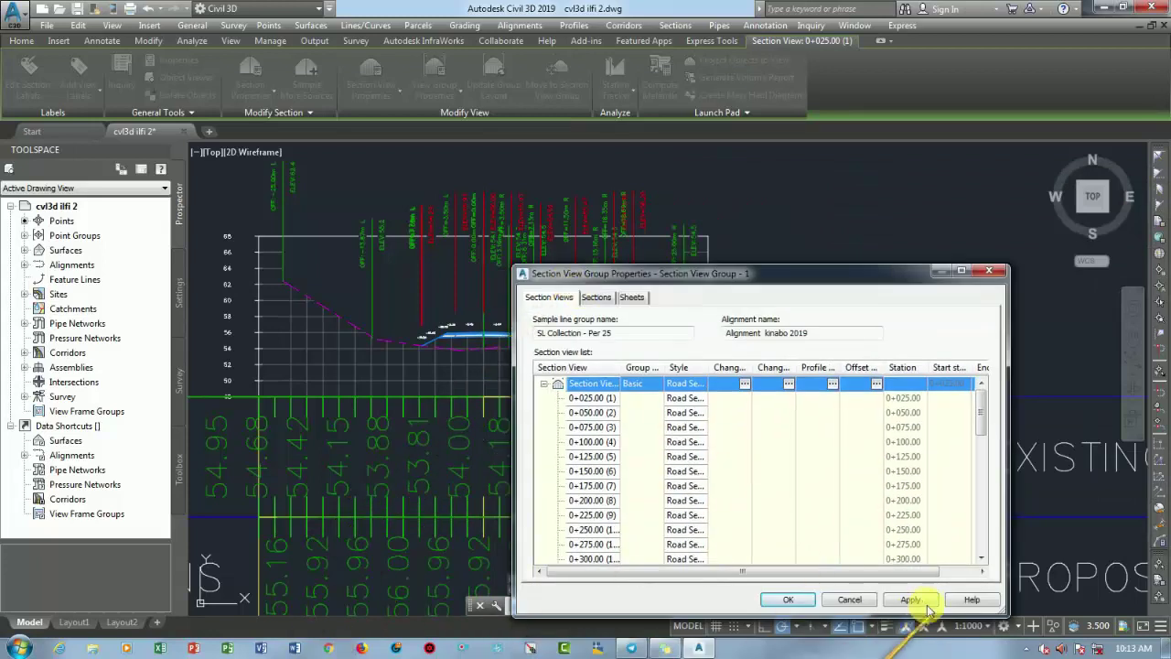
{"action": "left_click", "coordinate": [912, 601]}
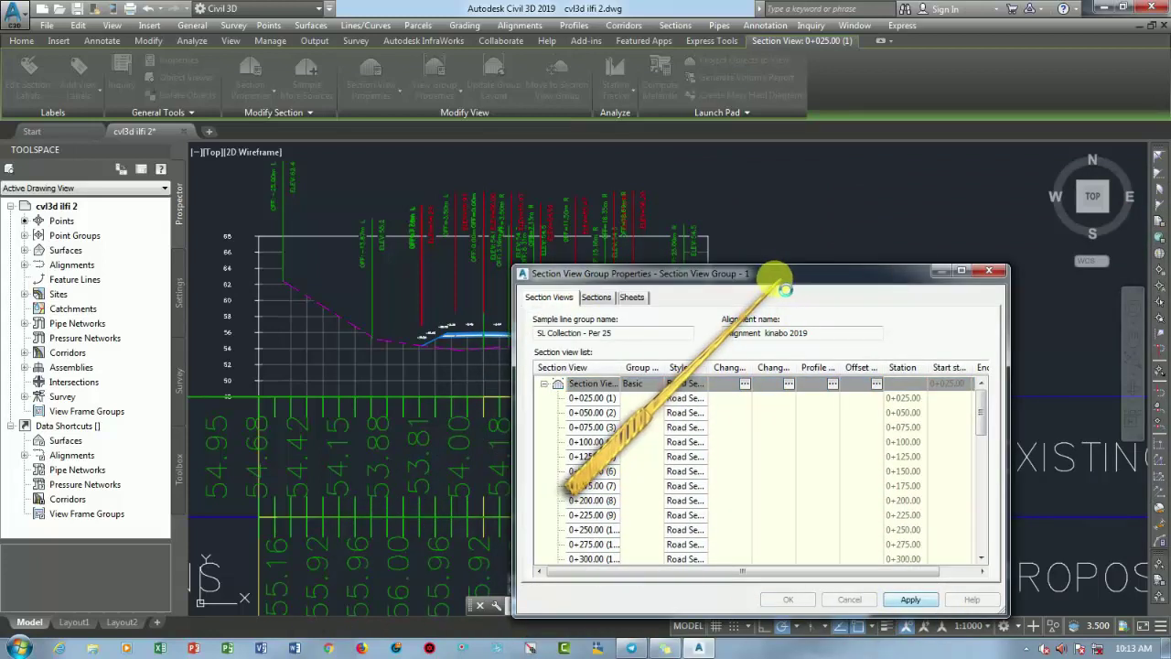
{"action": "mouse_move", "coordinate": [771, 281]}
{"action": "left_mouse_down"}
{"action": "mouse_move", "coordinate": [697, 384]}
{"action": "mouse_move", "coordinate": [852, 196]}
{"action": "left_mouse_up"}
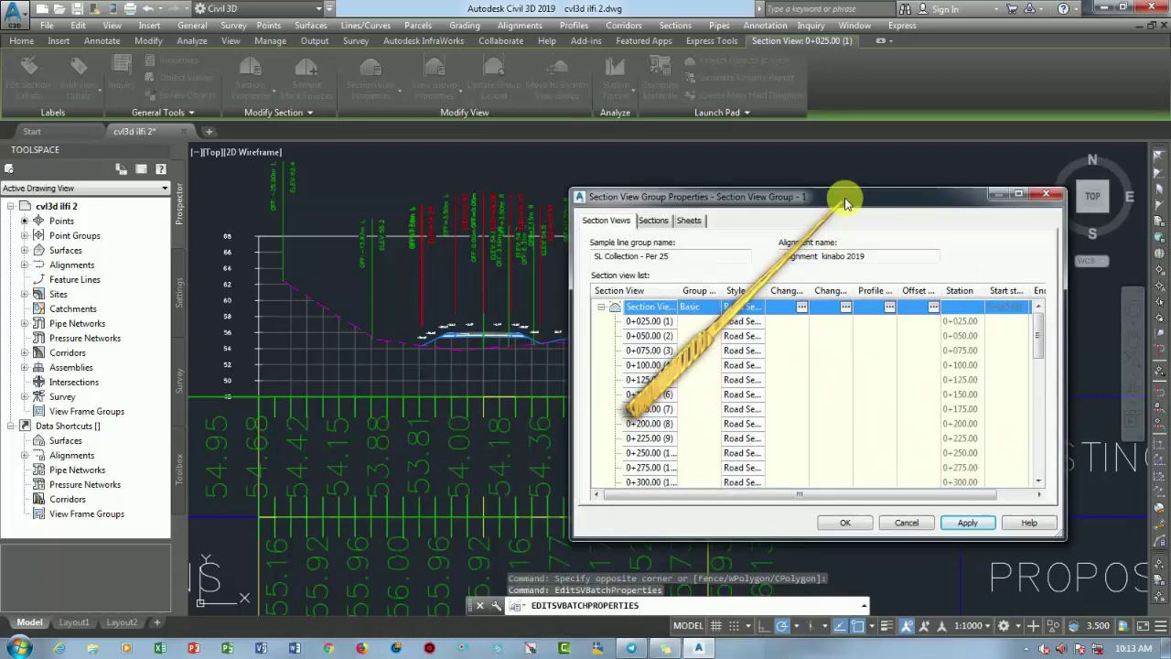
{"action": "left_click", "coordinate": [845, 521]}
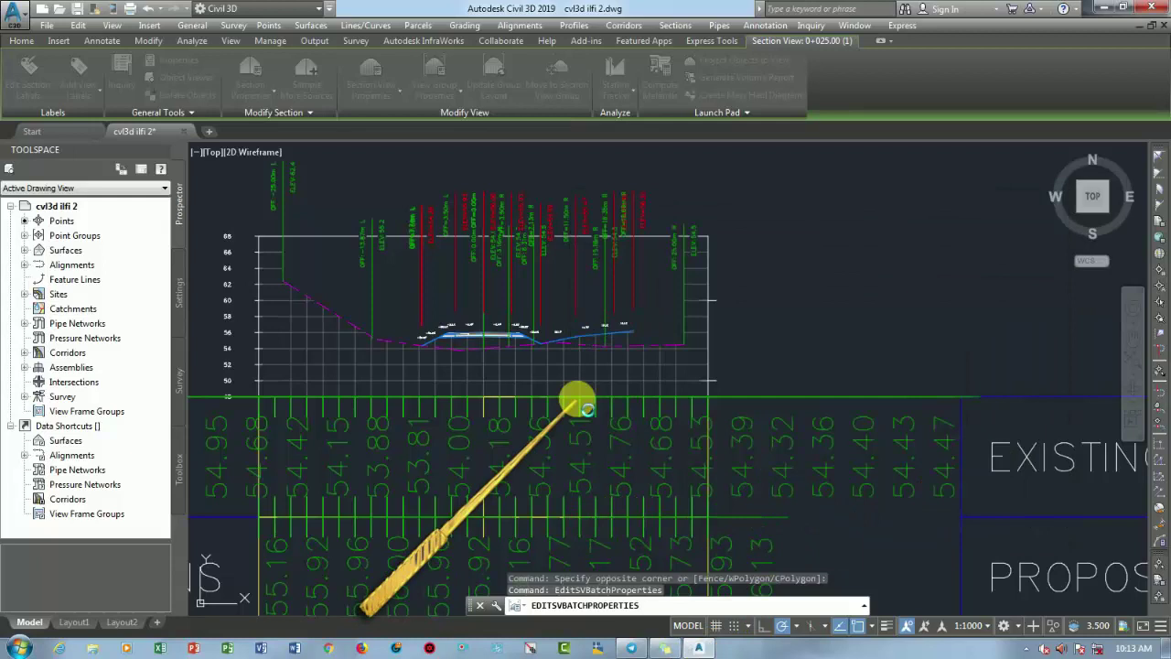
{"action": "key", "text": "Escape"}
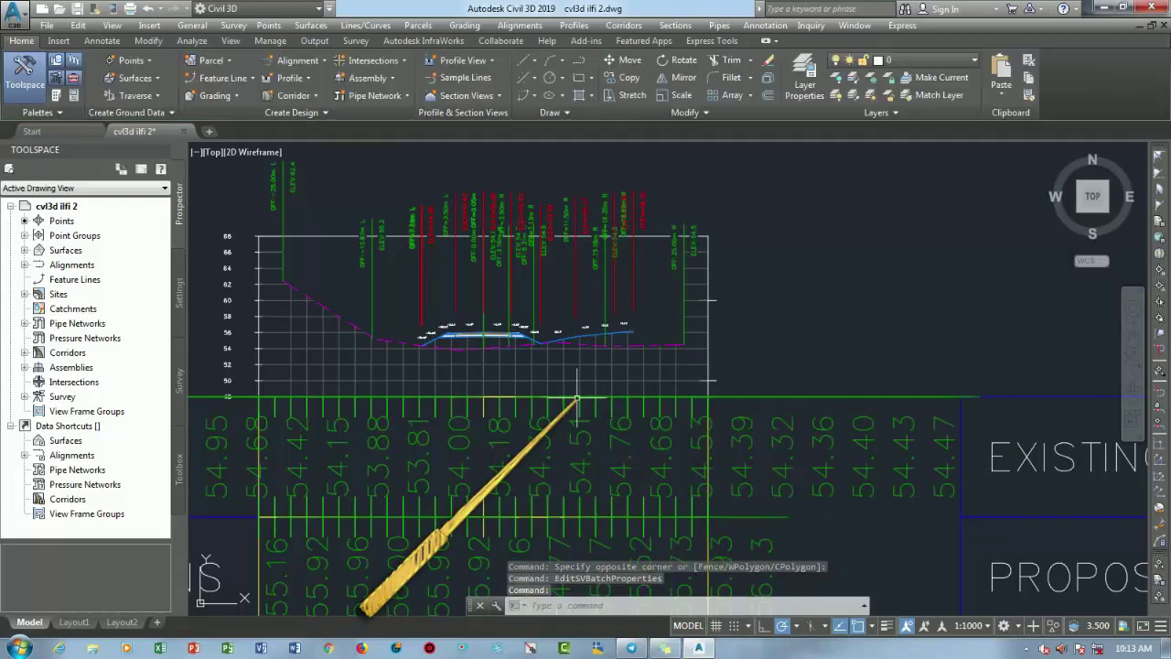
{"action": "mouse_move", "coordinate": [582, 397]}
{"action": "middle_mouse_down"}
{"action": "mouse_move", "coordinate": [775, 355]}
{"action": "mouse_move", "coordinate": [745, 400]}
{"action": "middle_mouse_up"}
{"action": "scroll", "coordinate": [745, 400], "scroll_direction": "up", "scroll_amount": 3}
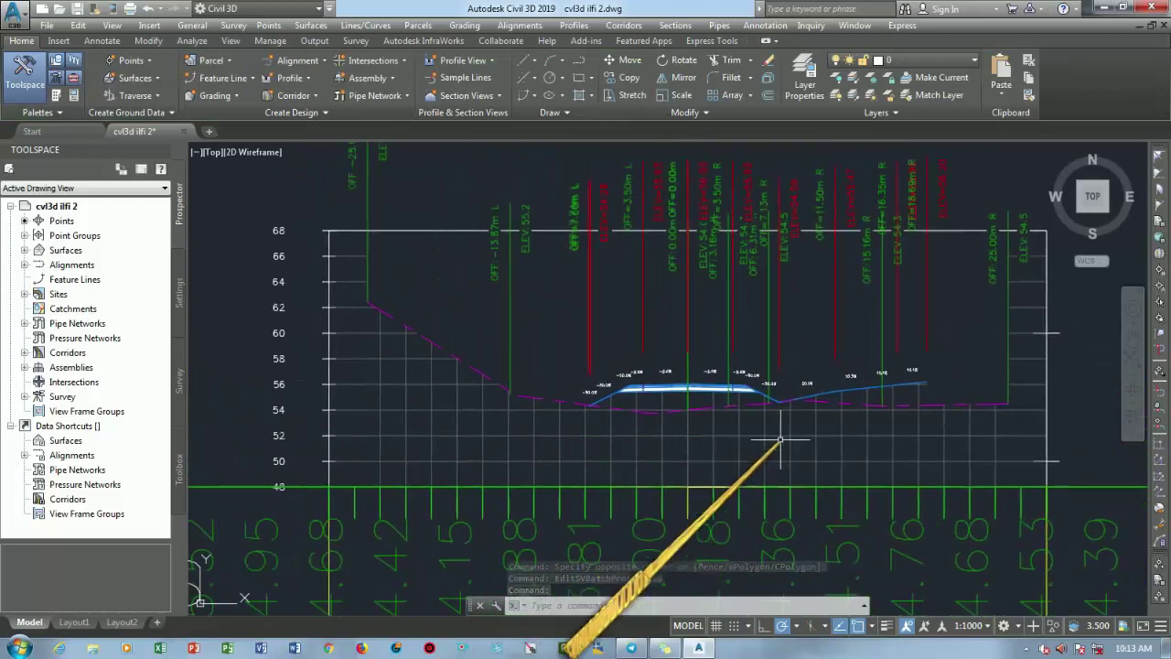
{"action": "middle_click_drag", "start_coordinate": [632, 457], "coordinate": [615, 483]}
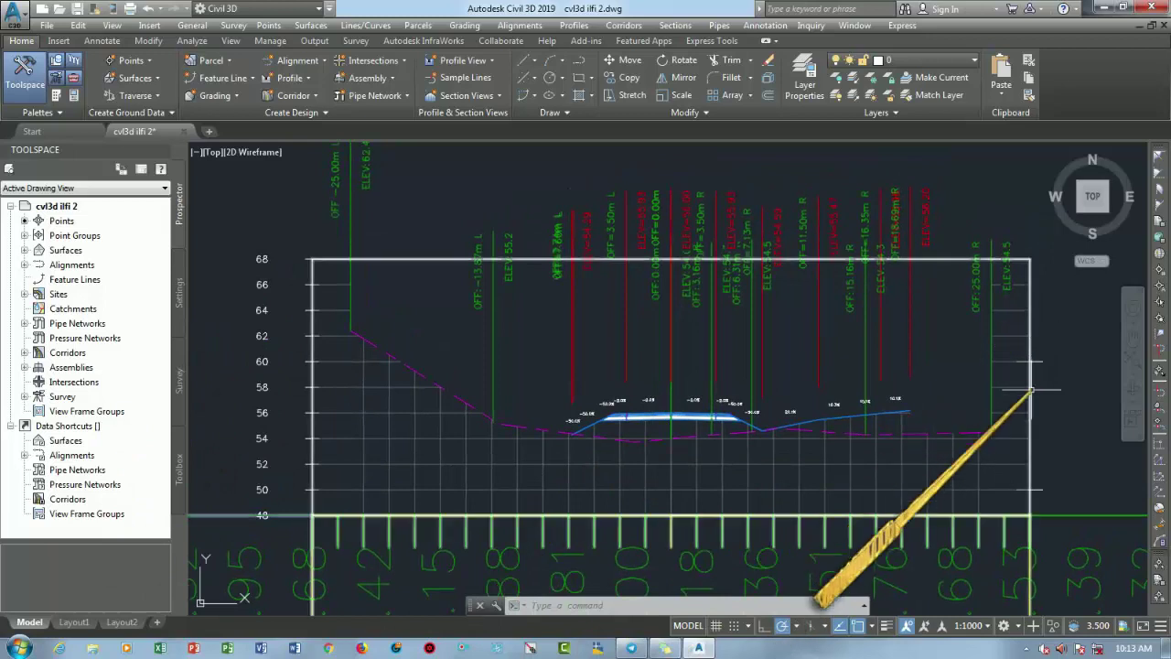
{"action": "scroll", "coordinate": [954, 393], "scroll_direction": "down", "scroll_amount": 2}
{"action": "middle_click_drag", "start_coordinate": [954, 392], "coordinate": [947, 383]}
{"action": "scroll", "coordinate": [562, 340], "scroll_direction": "down", "scroll_amount": 2}
{"action": "scroll", "coordinate": [405, 375], "scroll_direction": "down", "scroll_amount": 2}
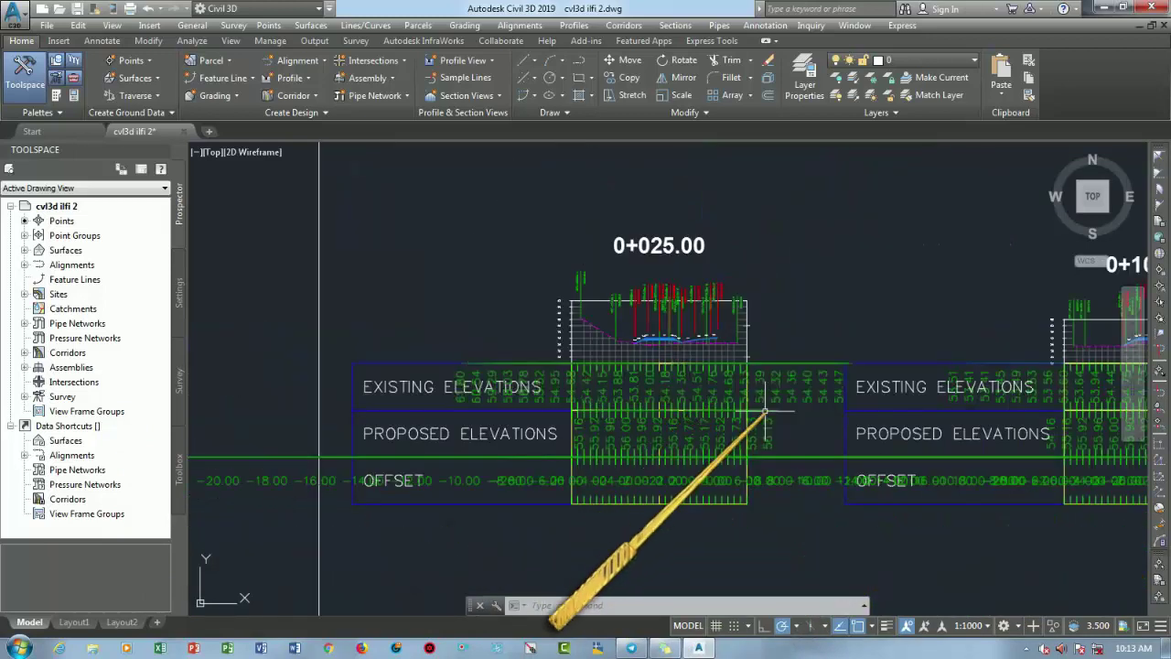
{"action": "scroll", "coordinate": [768, 410], "scroll_direction": "up", "scroll_amount": 2}
{"action": "left_click", "coordinate": [765, 412]}
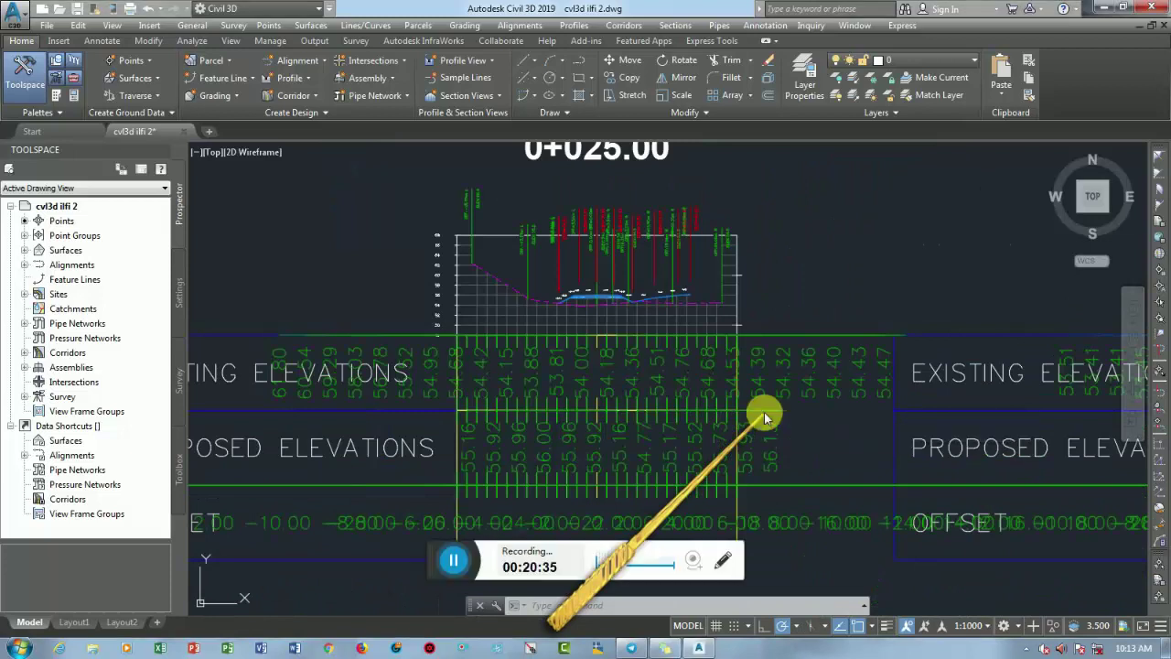